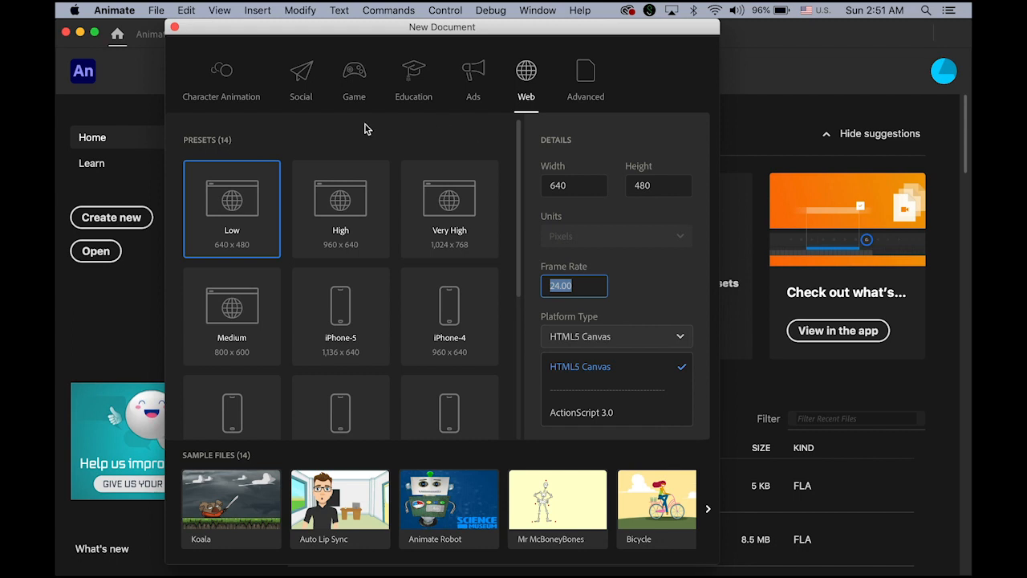
Step: Create an HTML5 Canvas document from the Web Low 640 x 480 preset at 24 fps
left_click(295, 92)
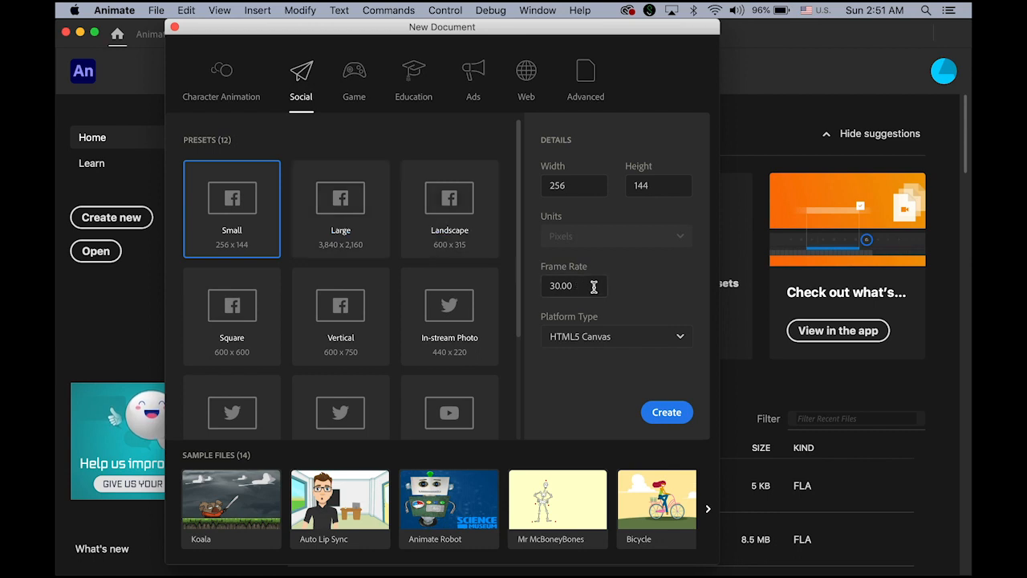
left_click_drag(539, 287, 622, 295)
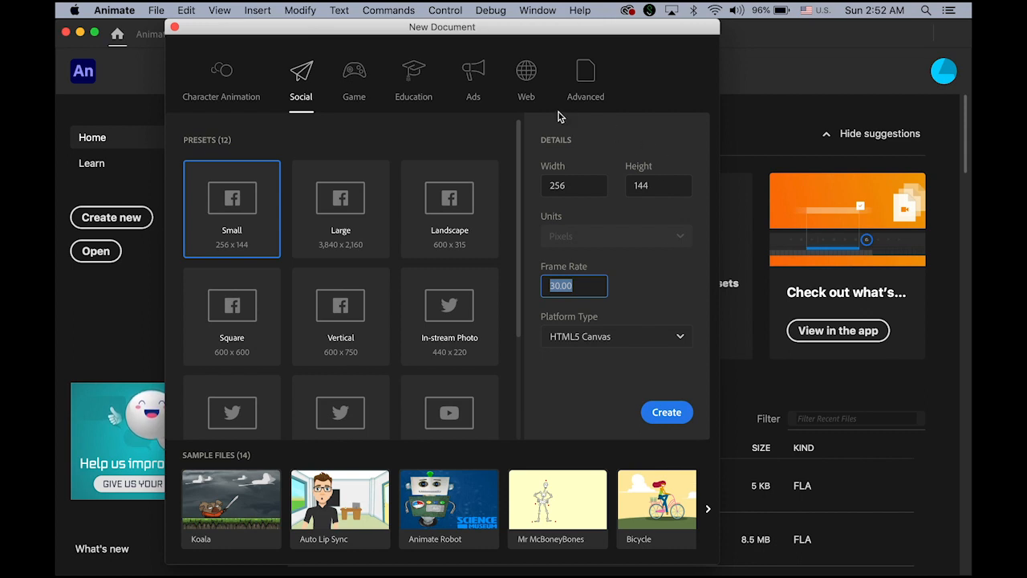
left_click(527, 88)
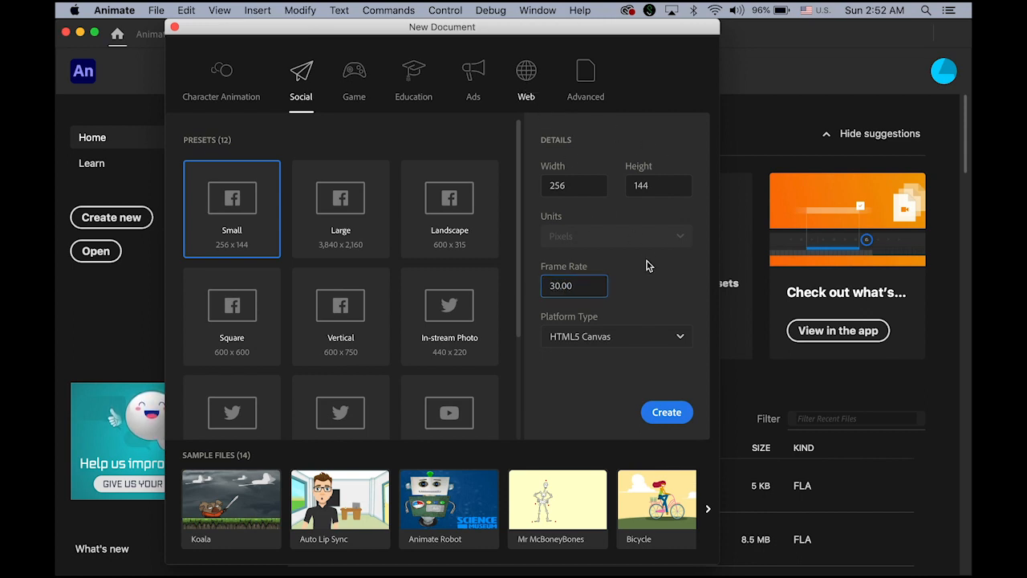
left_click(560, 286)
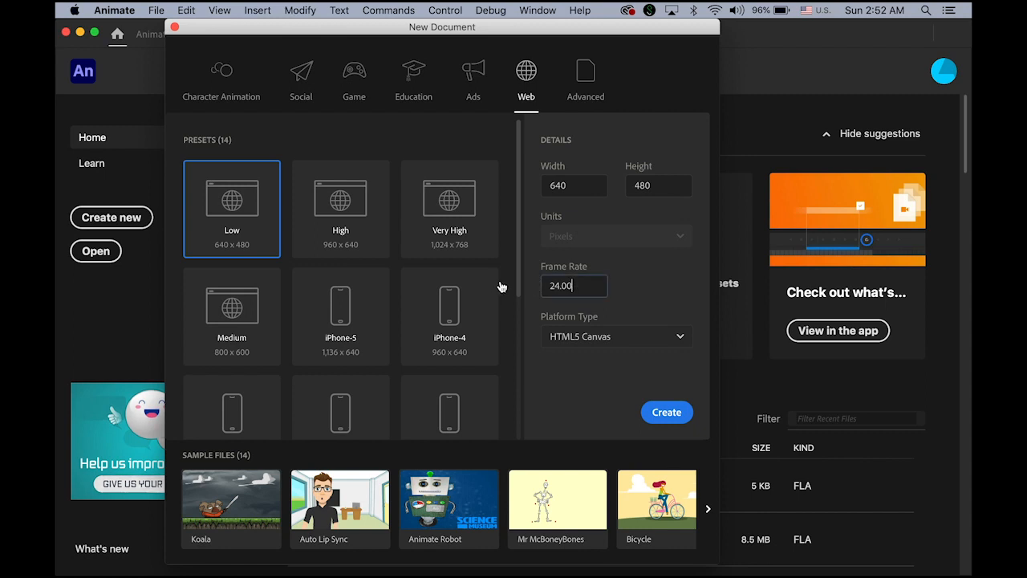
left_click(629, 343)
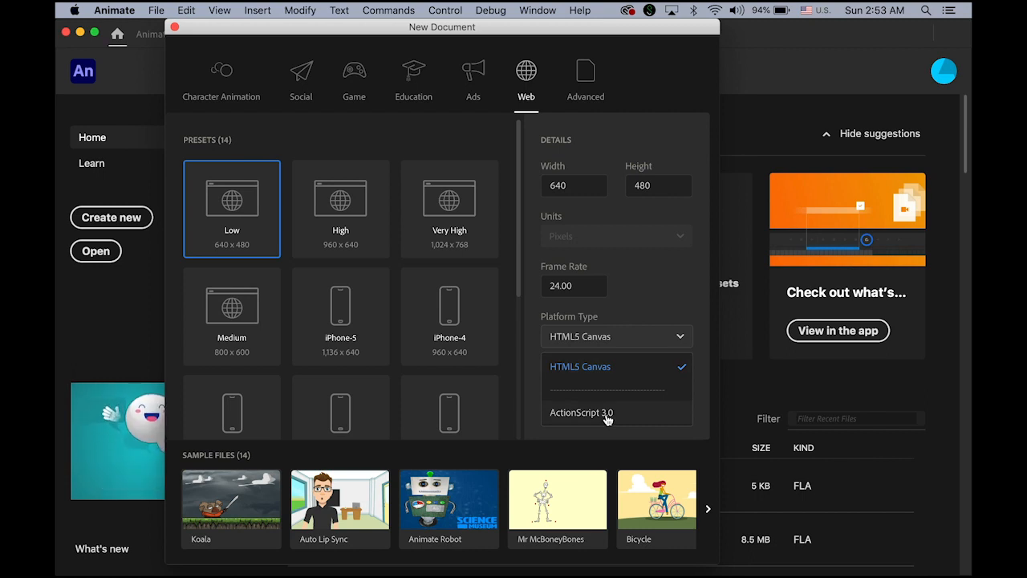
left_click(606, 374)
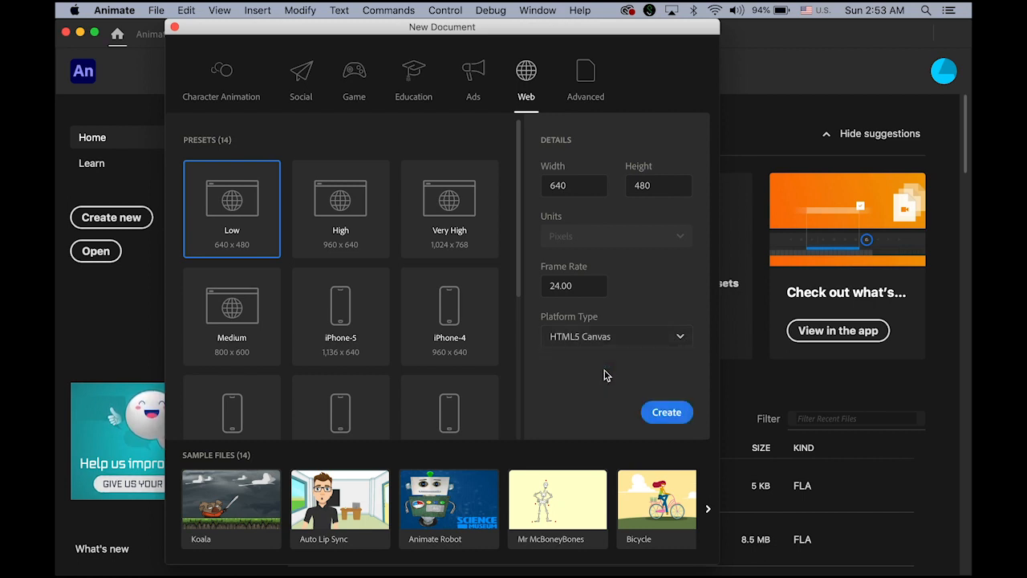
left_click(677, 415)
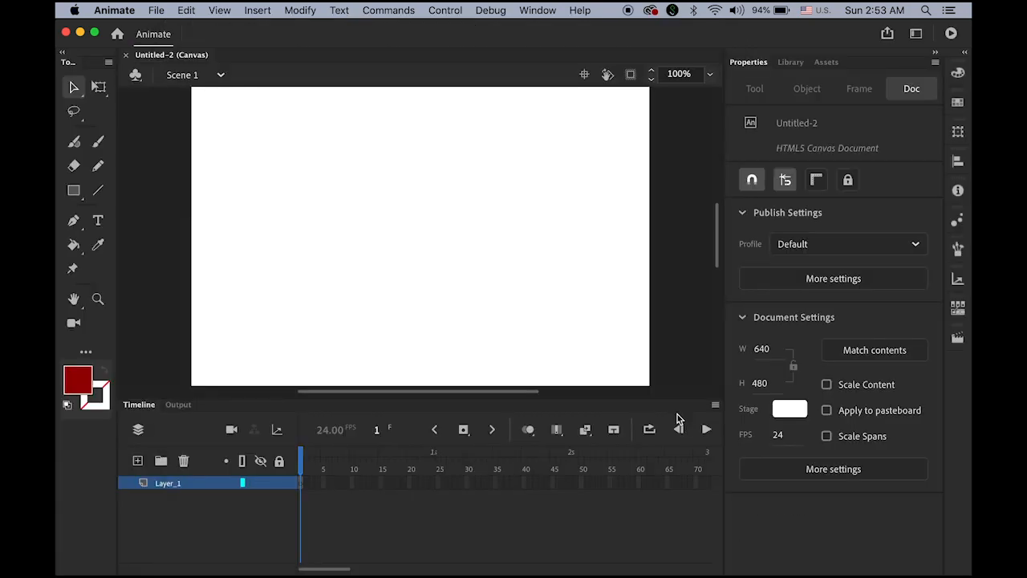
double_click(74, 301)
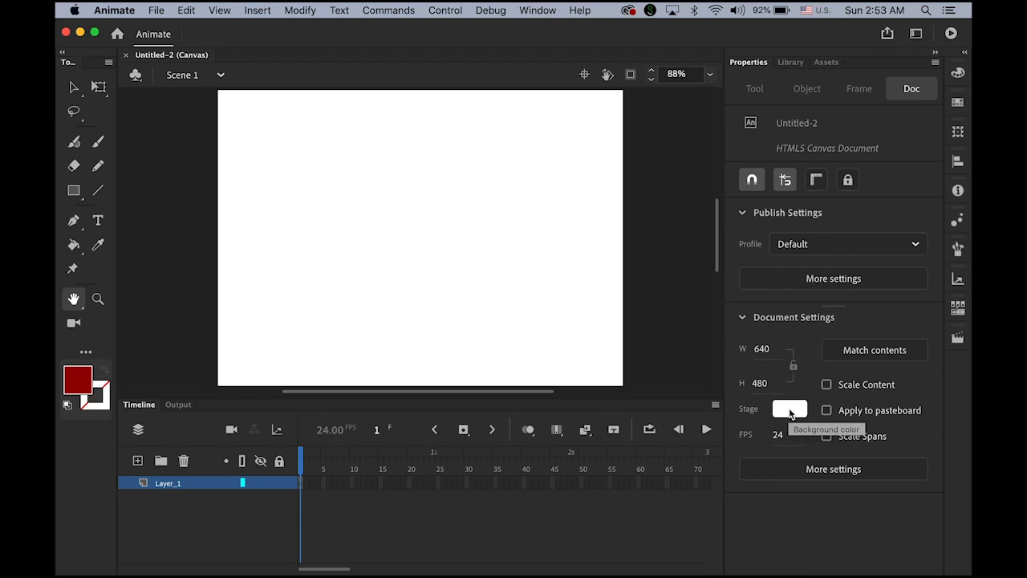
left_click(790, 410)
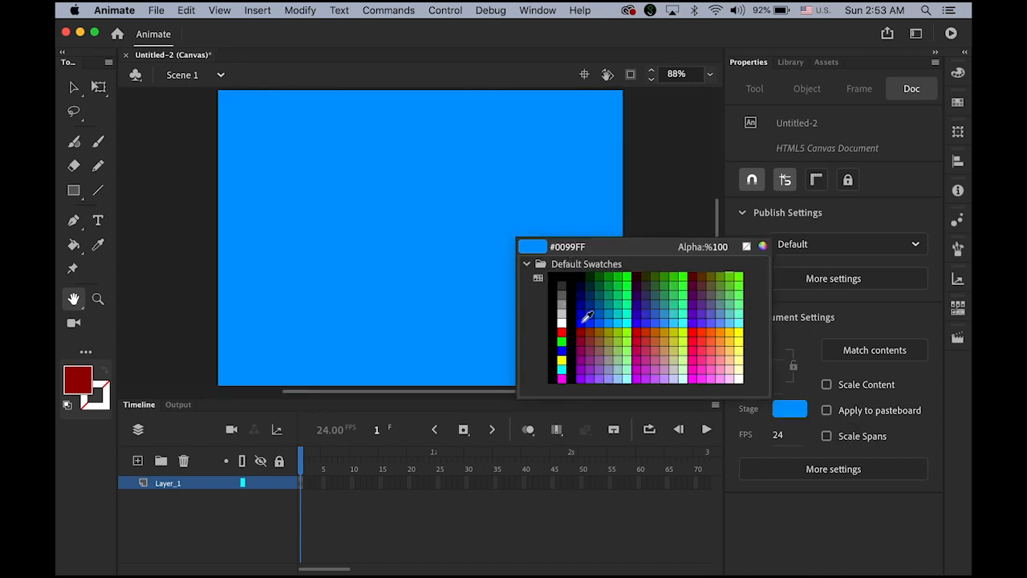
left_click(561, 322)
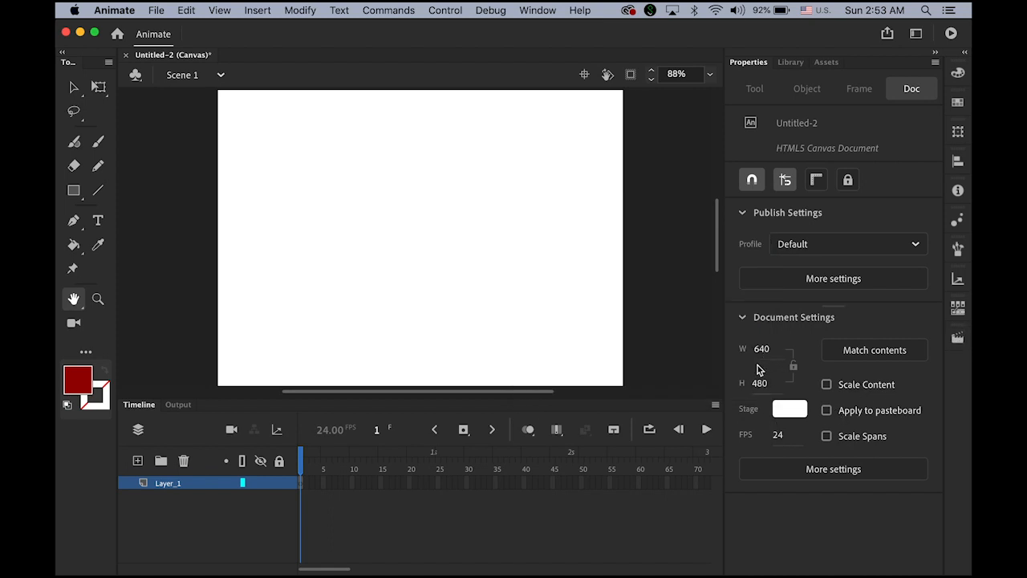
Step: Choose the Rectangle tool with a black fill and a red (#FF0000) stroke
left_click(74, 192)
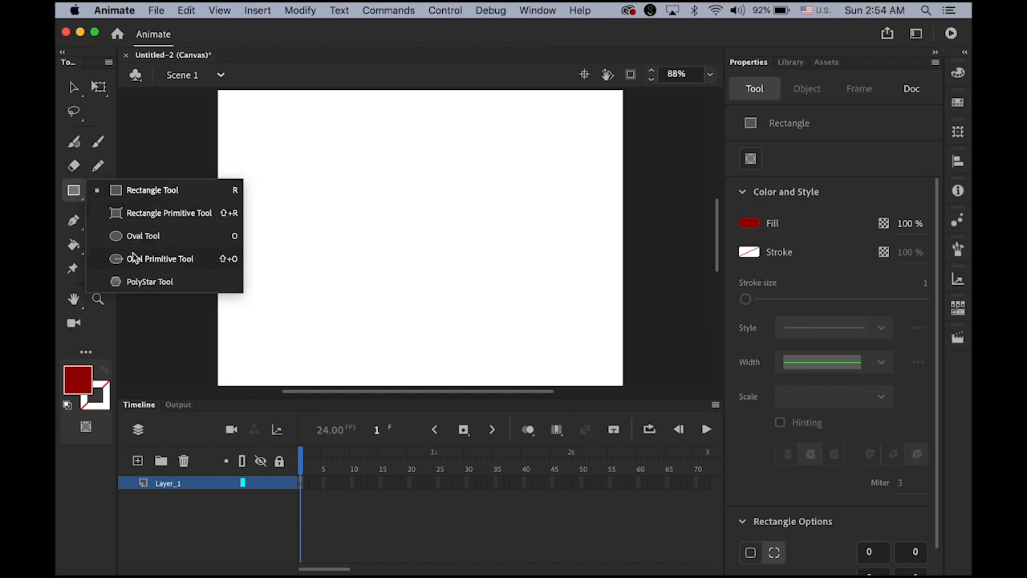
left_click(78, 193)
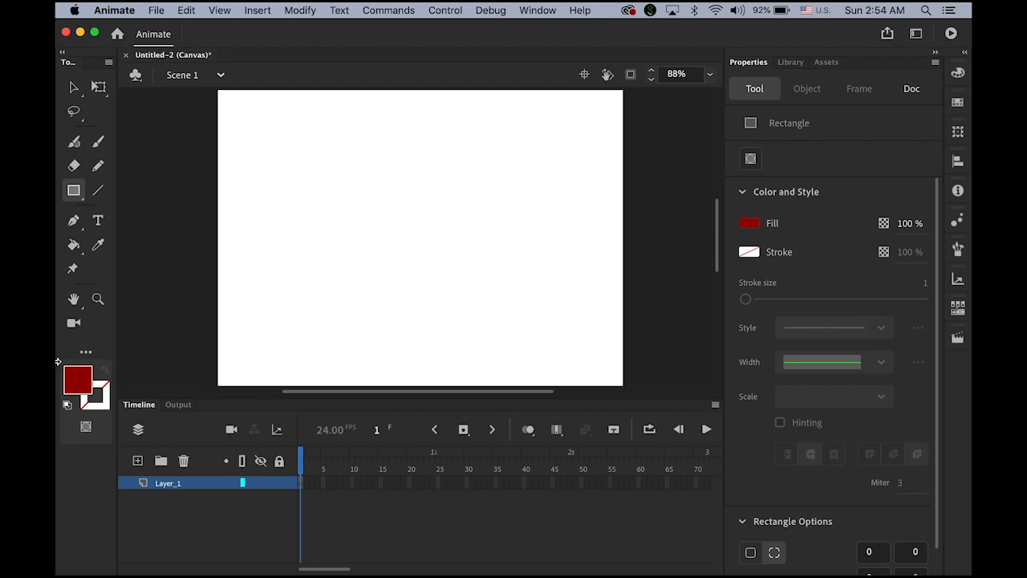
left_click(78, 379)
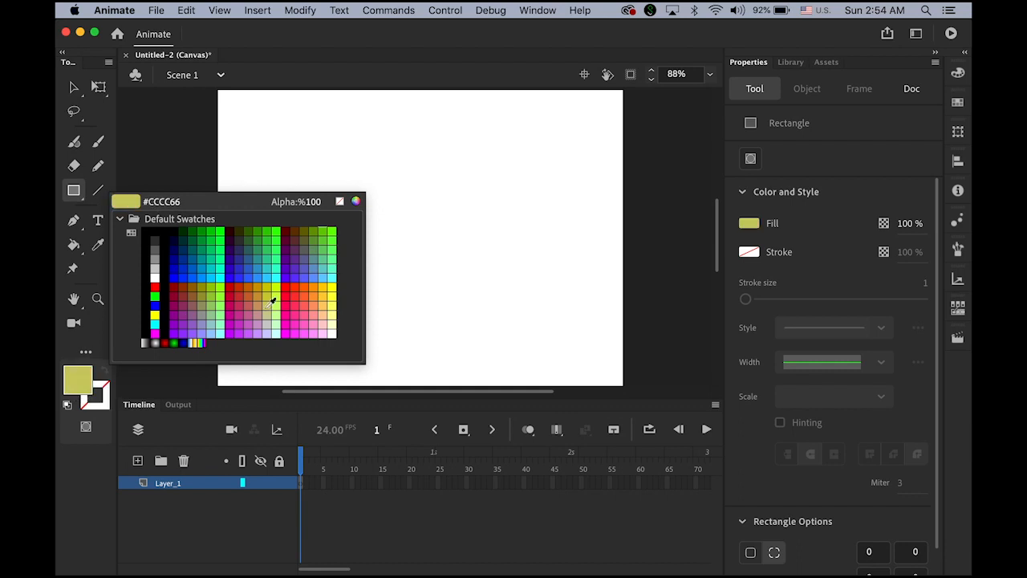
left_click(145, 230)
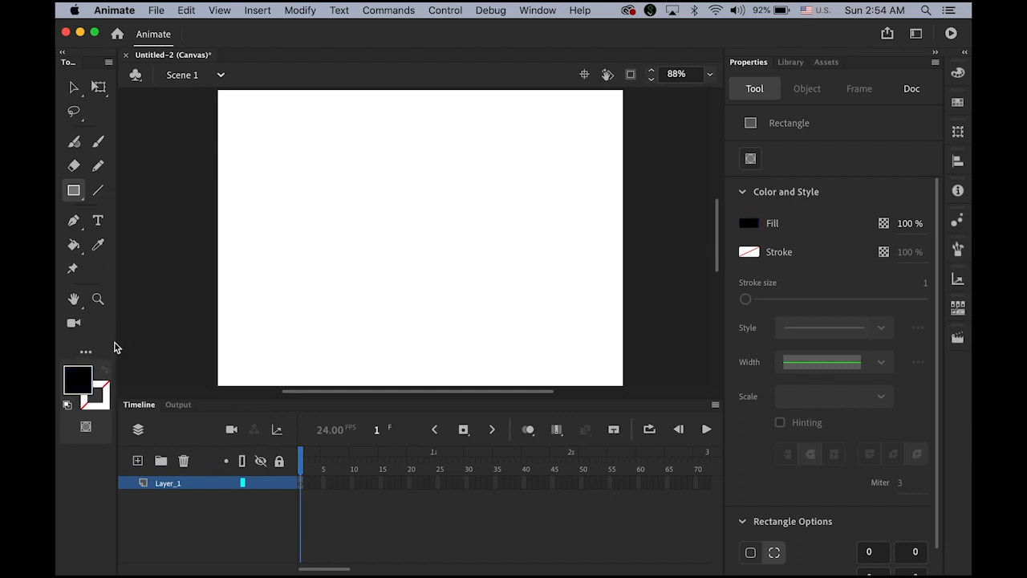
left_click(105, 399)
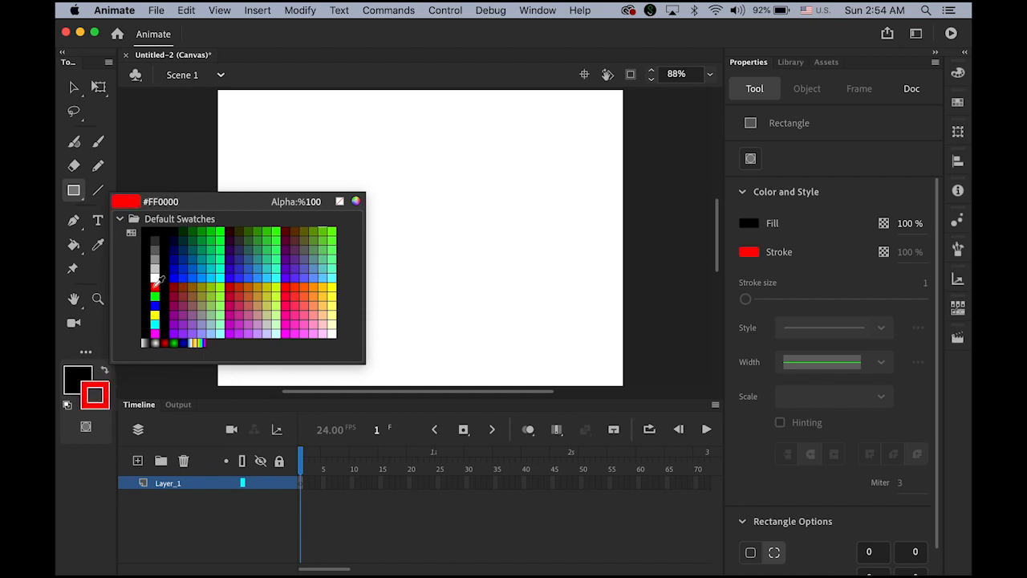
left_click(155, 285)
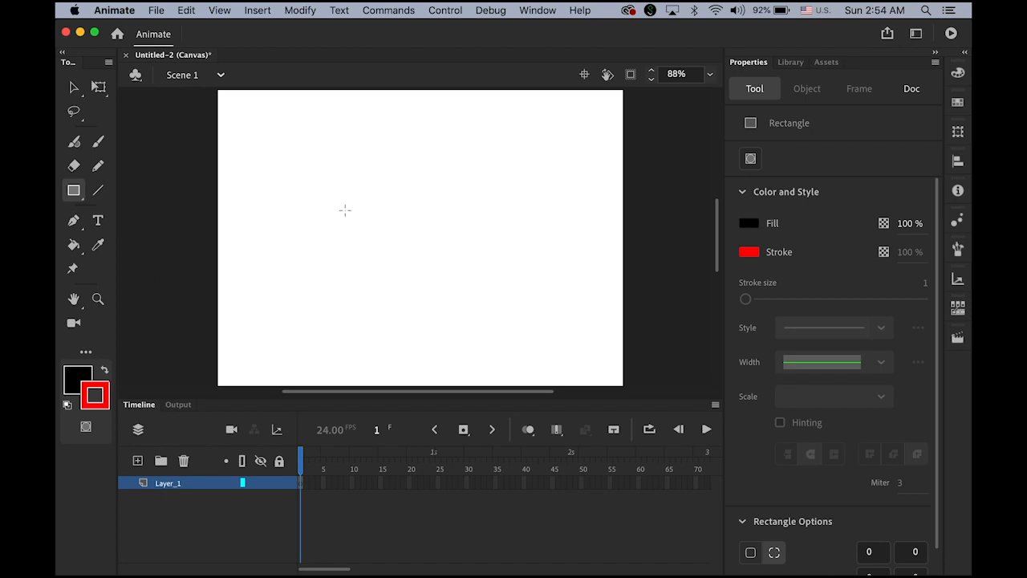
Step: Draw two practice rectangles on the stage and undo both
mouse_move(303, 152)
left_mouse_down()
mouse_move(417, 232)
mouse_move(415, 266)
left_mouse_up()
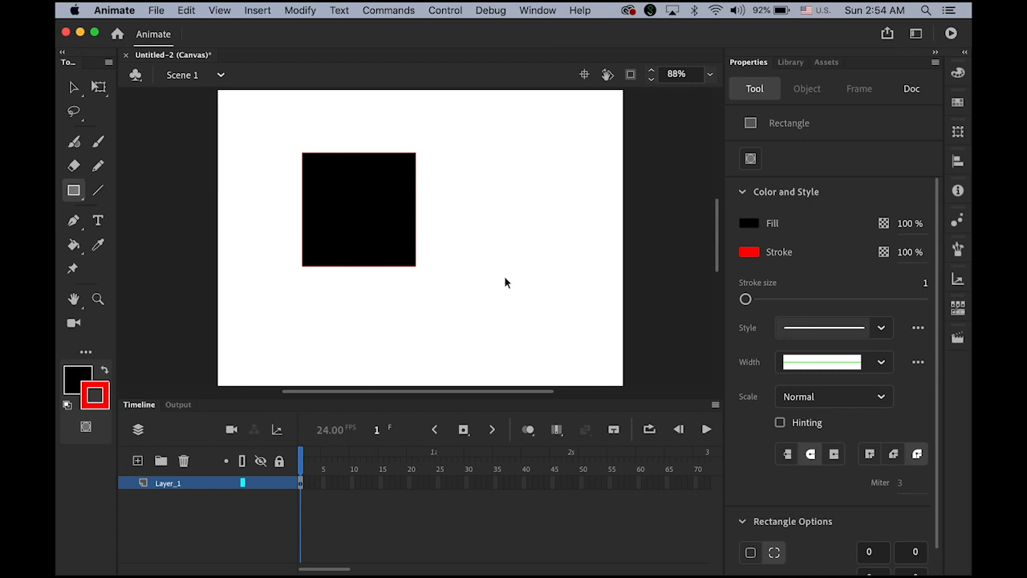
key("super+z")
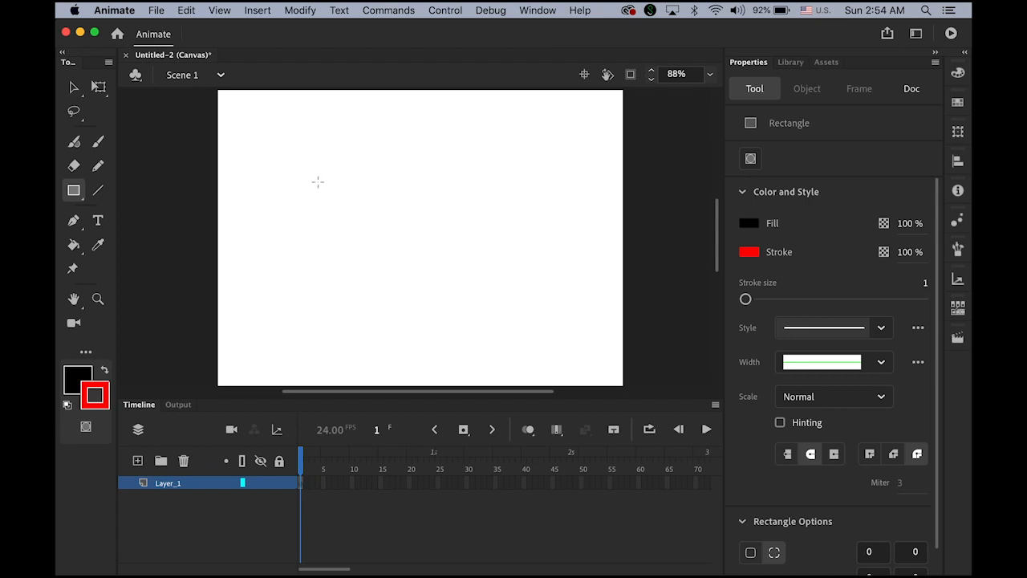
left_click_drag(299, 157, 465, 328)
key("ctrl+z")
Step: Set stroke size to 10, draw a test rectangle, then select and delete it
mouse_move(746, 299)
left_mouse_down()
mouse_move(766, 301)
mouse_move(757, 304)
left_mouse_up()
left_click_drag(756, 302, 754, 300)
left_click_drag(341, 180, 479, 317)
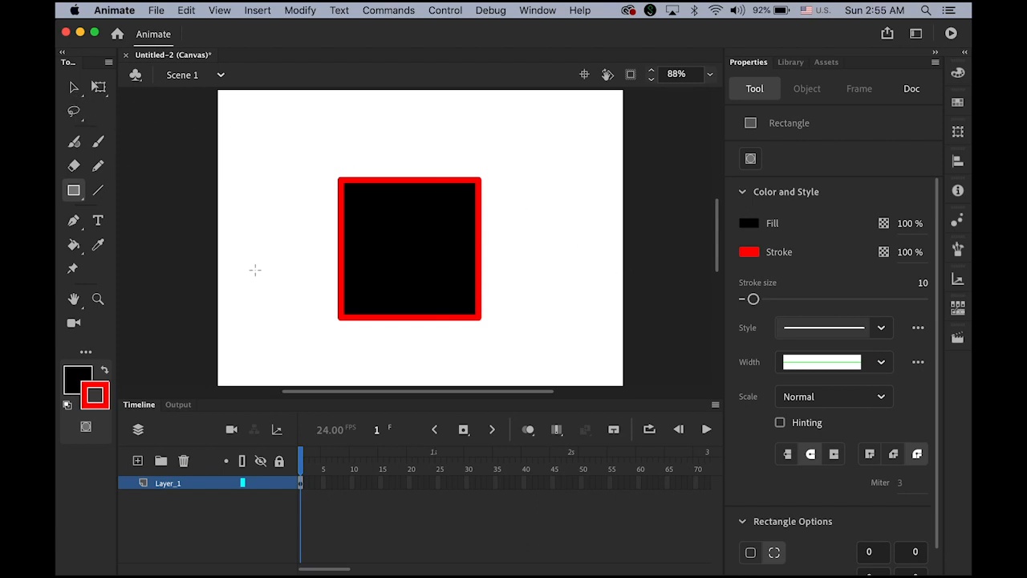
left_click(73, 86)
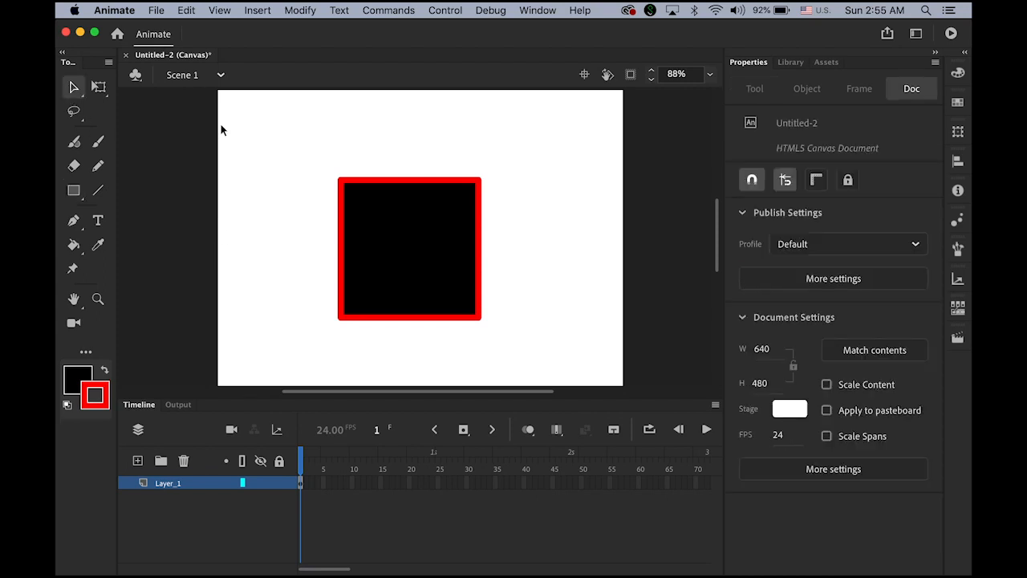
left_click_drag(275, 137, 595, 349)
key("Delete")
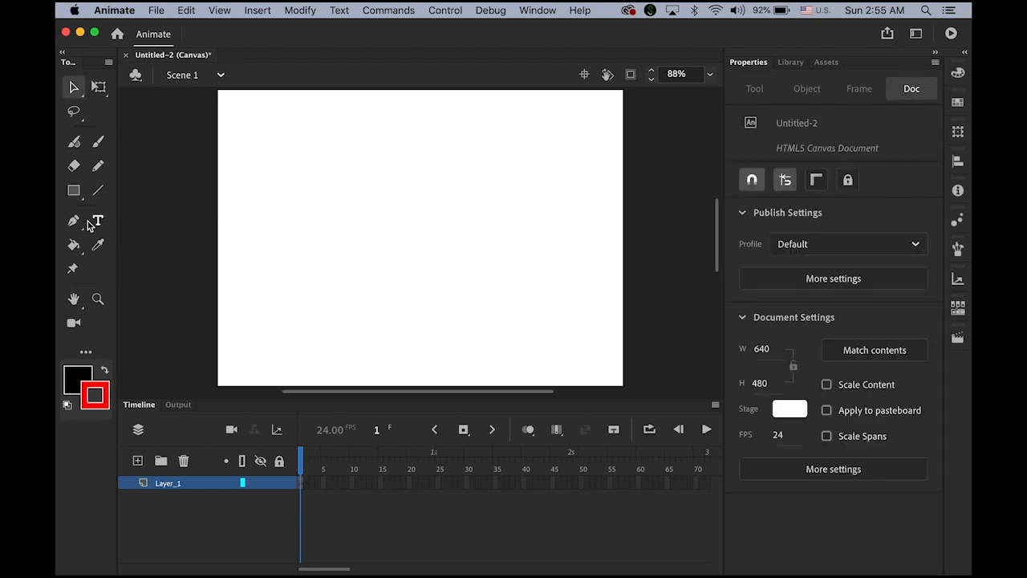
Step: Draw a black circle with a 10-point red outline at the stage centre with the Oval tool
left_click_drag(73, 190, 167, 235)
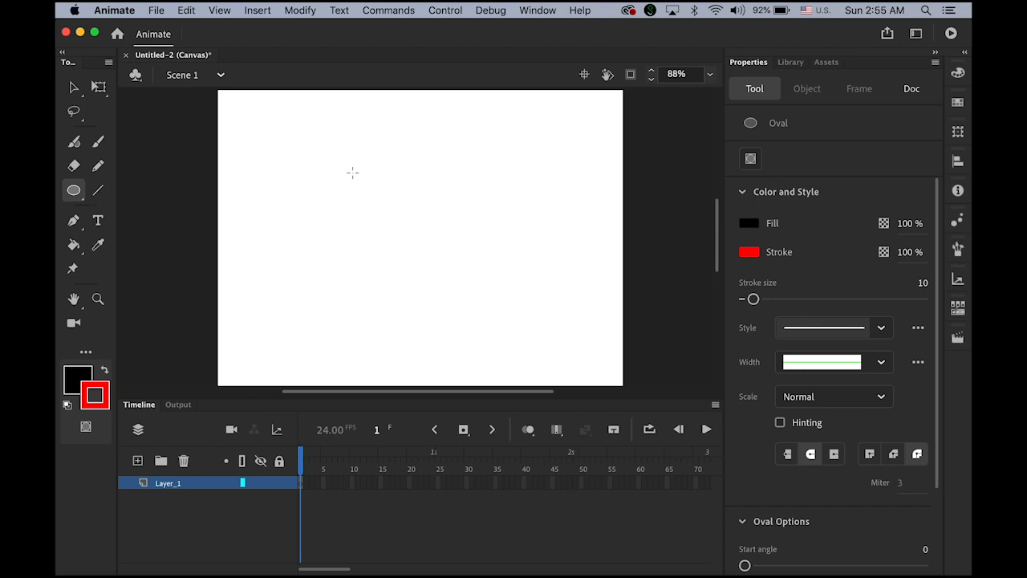
left_click_drag(352, 172, 510, 329)
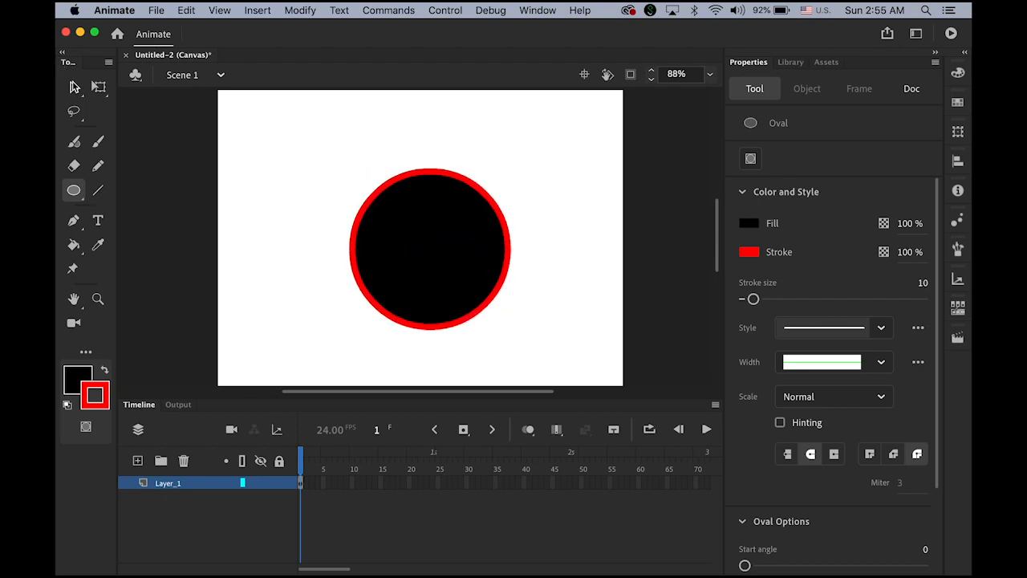
left_click(73, 91)
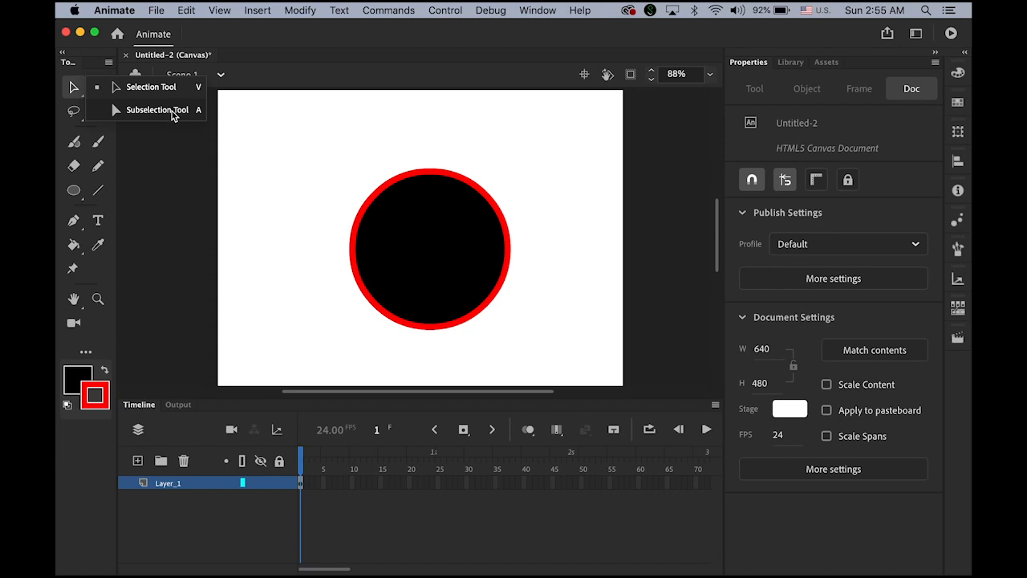
Step: Drag the circle up and left to X 203.55, Y 96.1, then select its fill
left_click(165, 91)
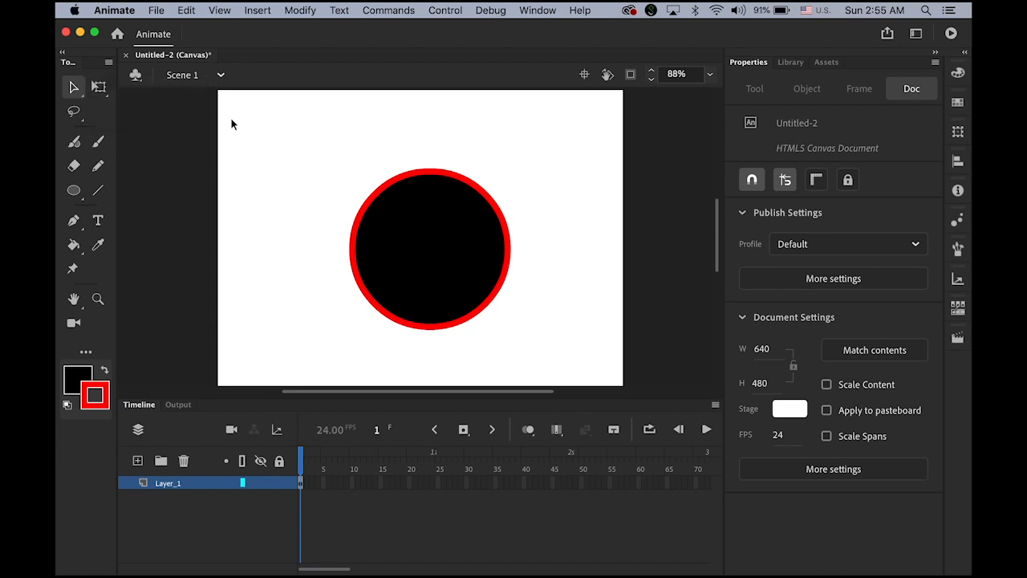
left_click_drag(291, 123, 595, 382)
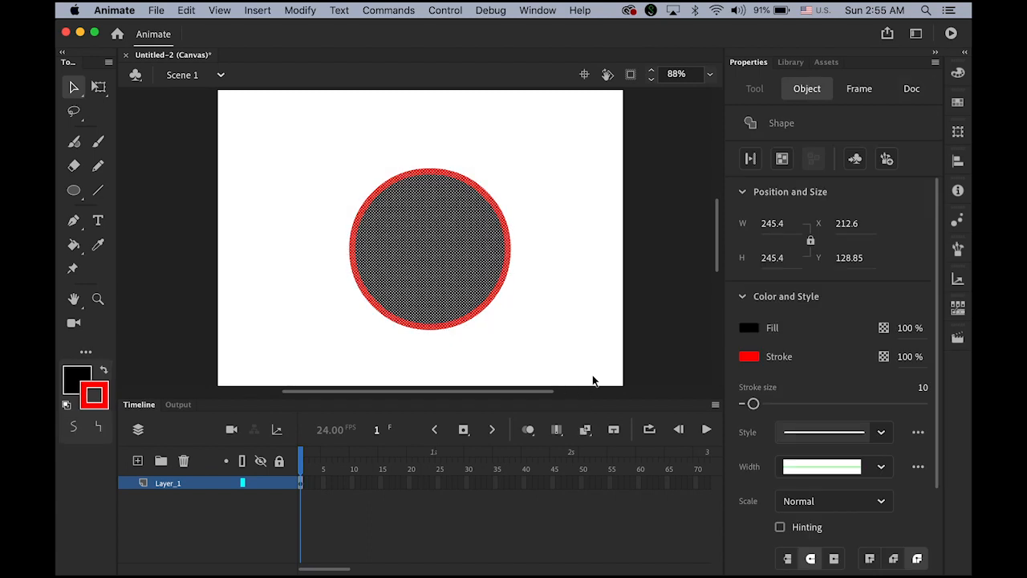
mouse_move(408, 255)
left_mouse_down()
mouse_move(382, 236)
mouse_move(420, 240)
left_mouse_up()
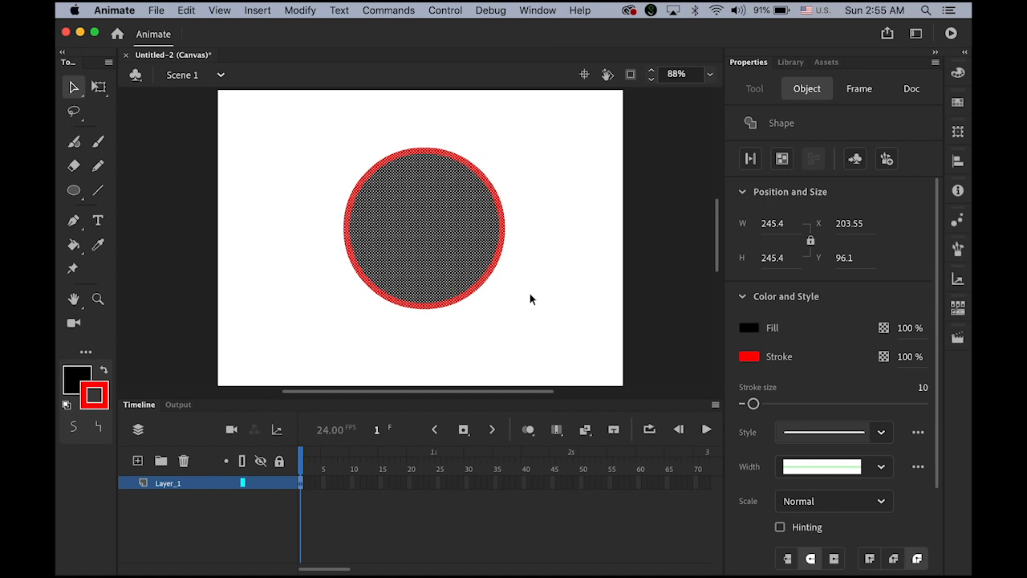
left_click(544, 286)
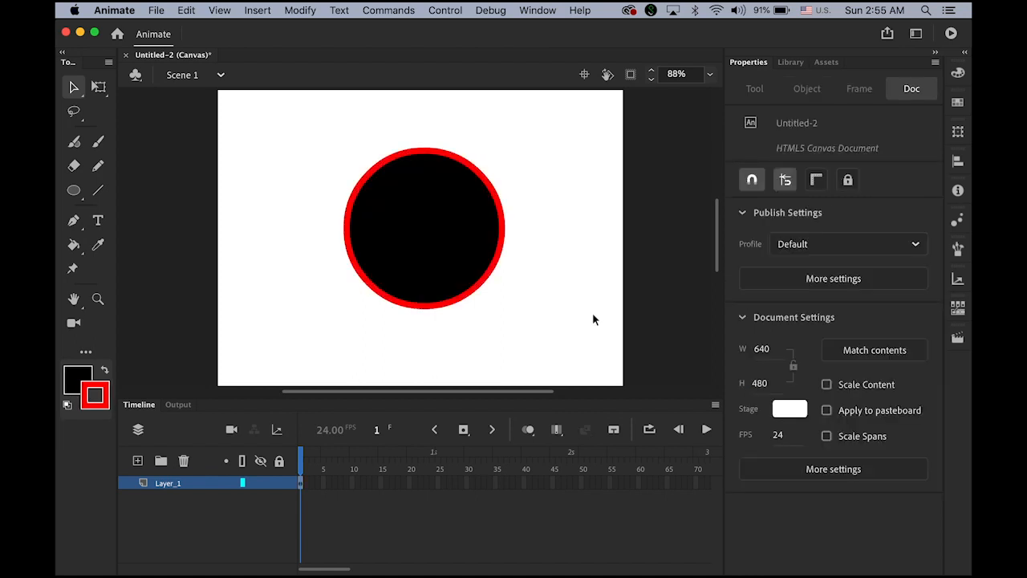
left_click(461, 231)
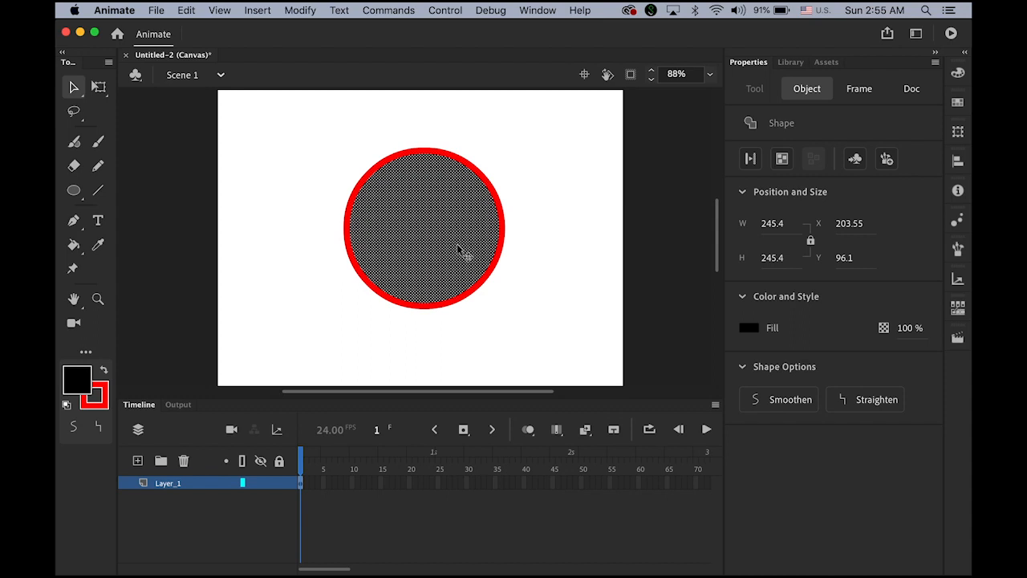
left_click_drag(408, 222, 574, 221)
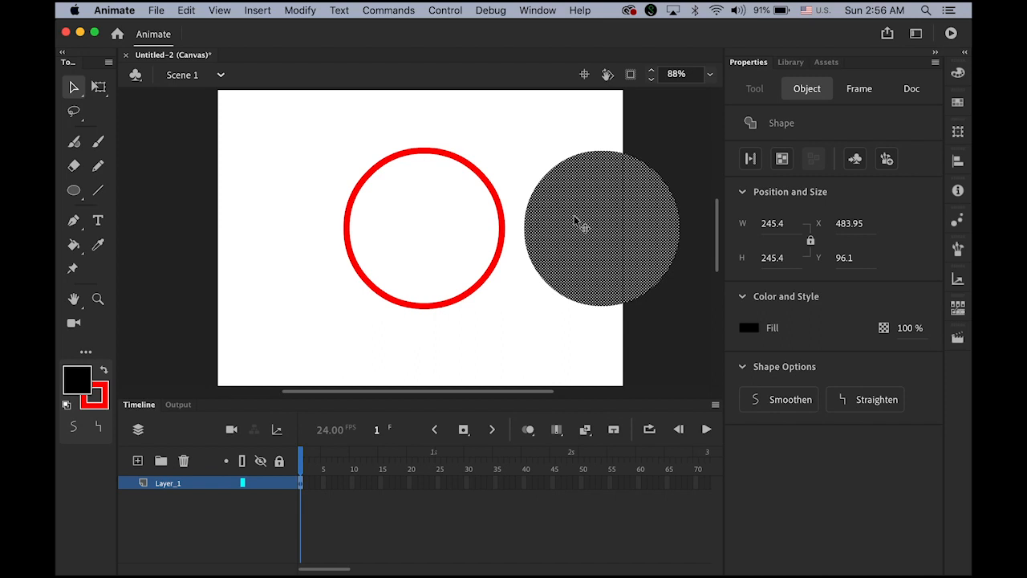
key("super+z")
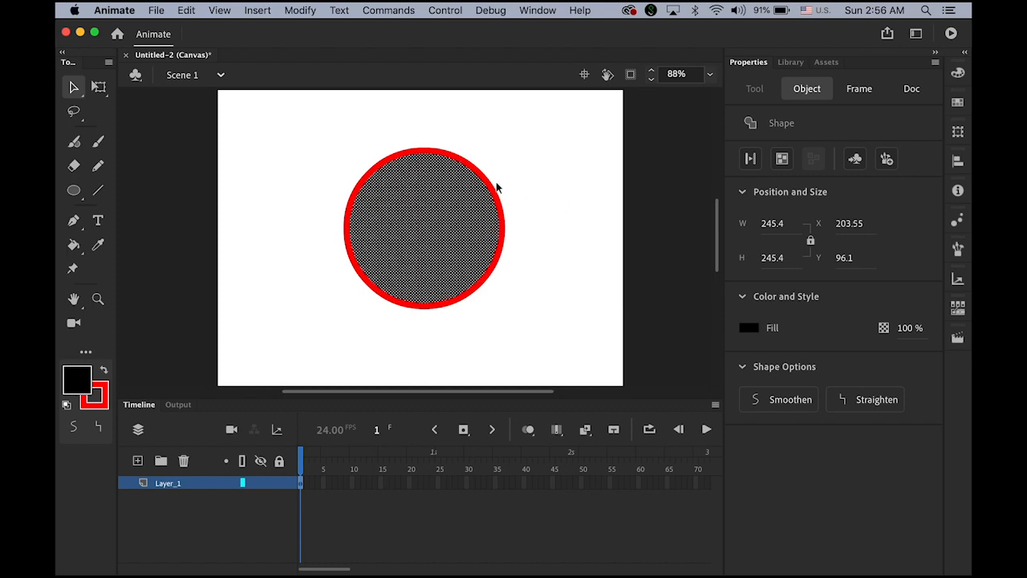
mouse_move(291, 127)
left_mouse_down()
mouse_move(592, 350)
mouse_move(575, 346)
left_mouse_up()
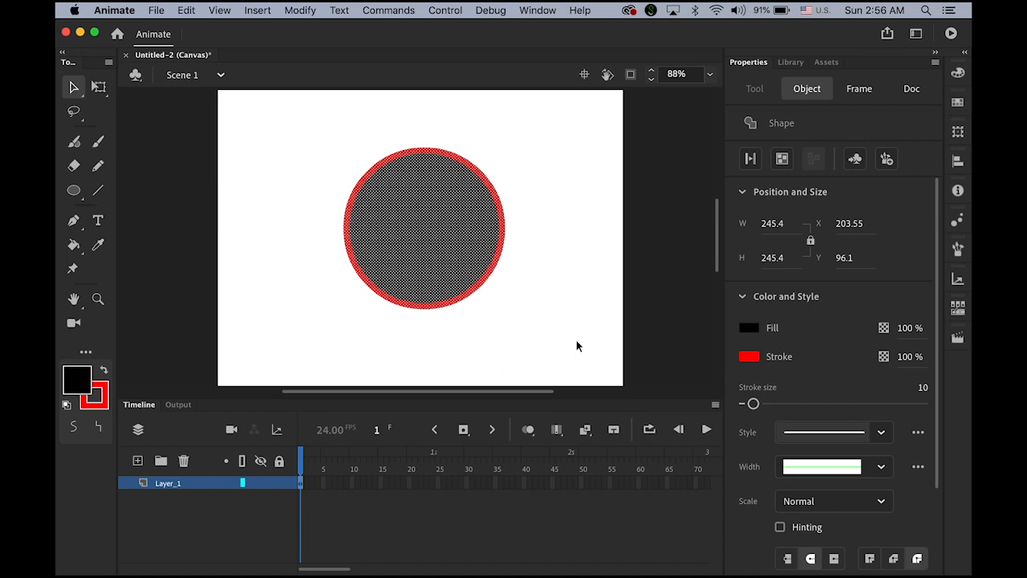
left_click(576, 346)
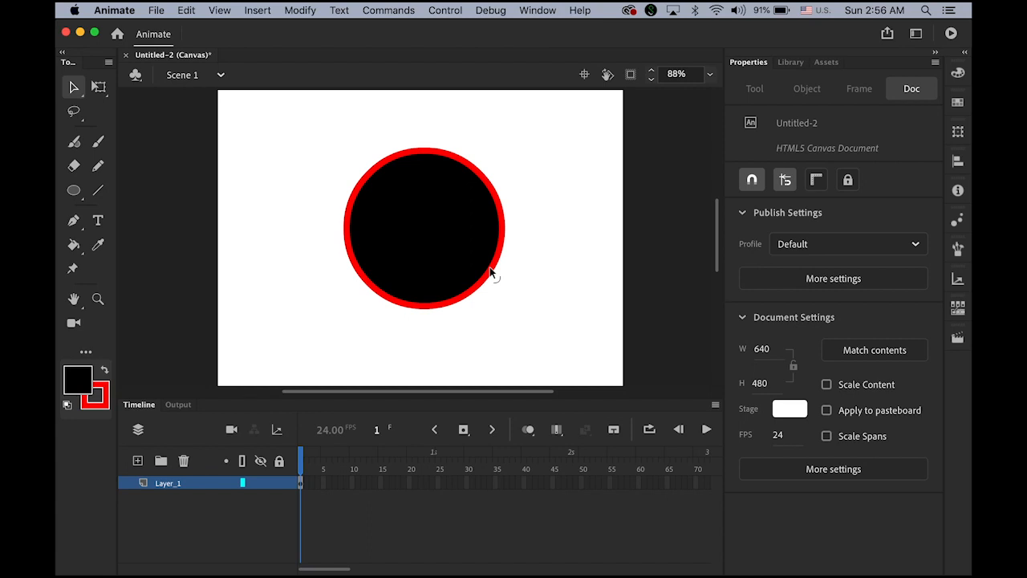
mouse_move(491, 273)
left_mouse_down()
mouse_move(449, 252)
mouse_move(542, 305)
mouse_move(438, 237)
mouse_move(480, 256)
mouse_move(534, 311)
mouse_move(484, 286)
mouse_move(445, 245)
mouse_move(436, 250)
left_mouse_up()
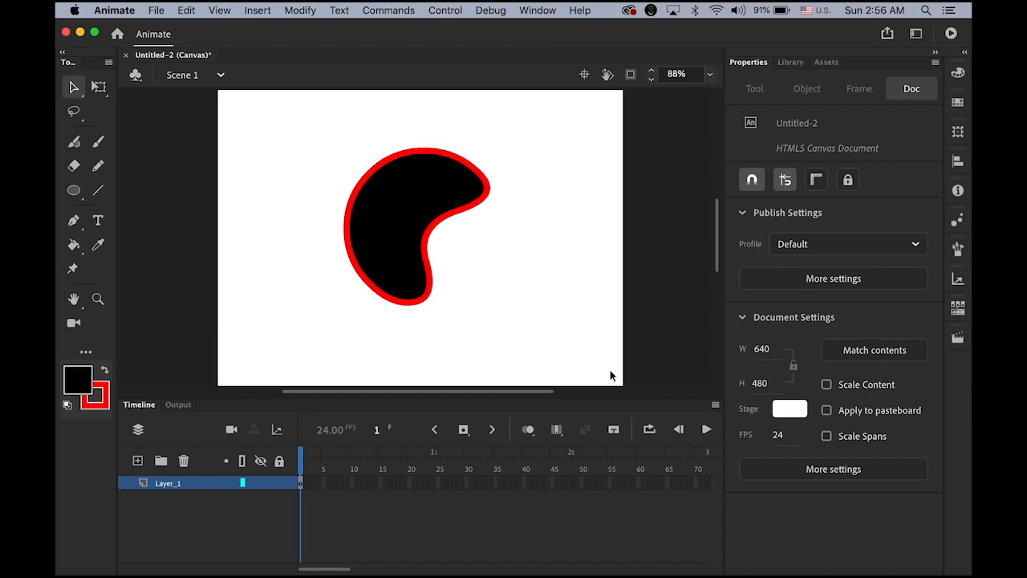
key("super+z")
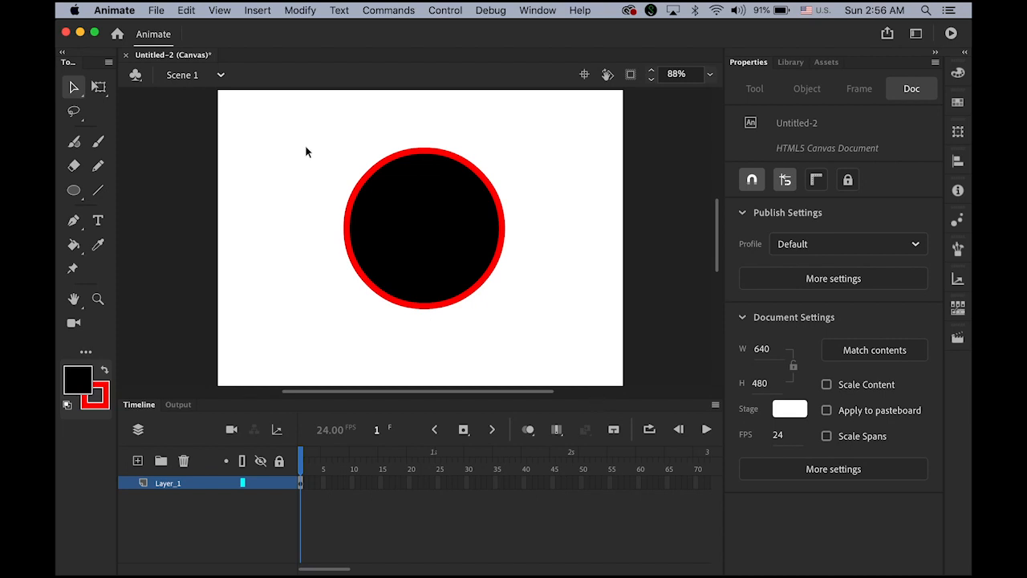
left_click(73, 88)
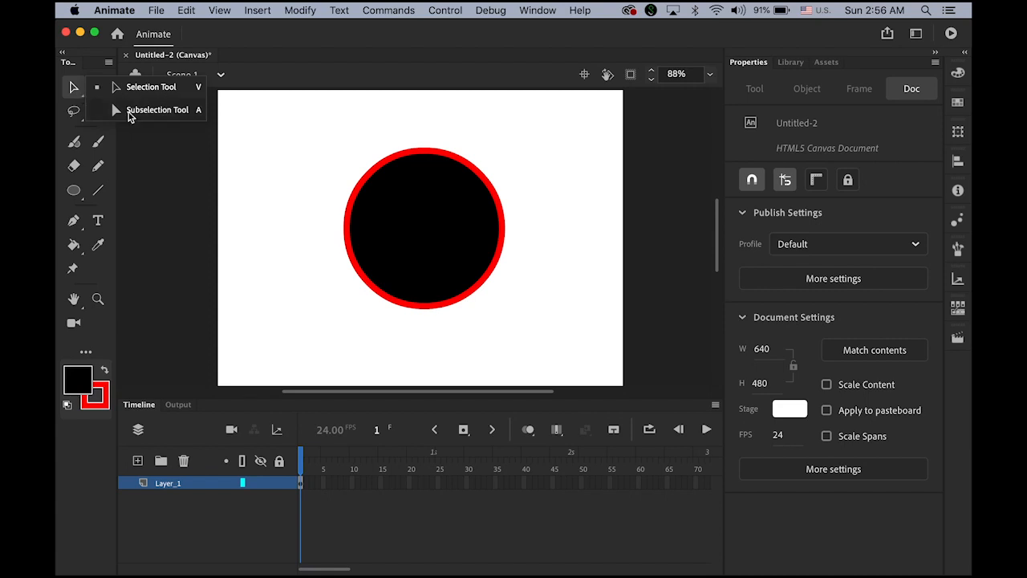
left_click(152, 111)
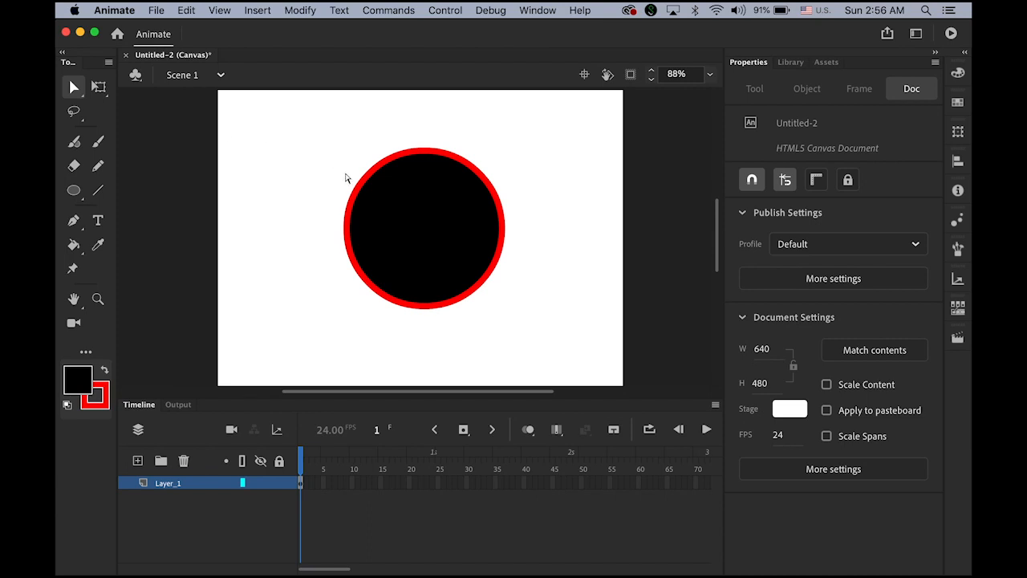
left_click(431, 155)
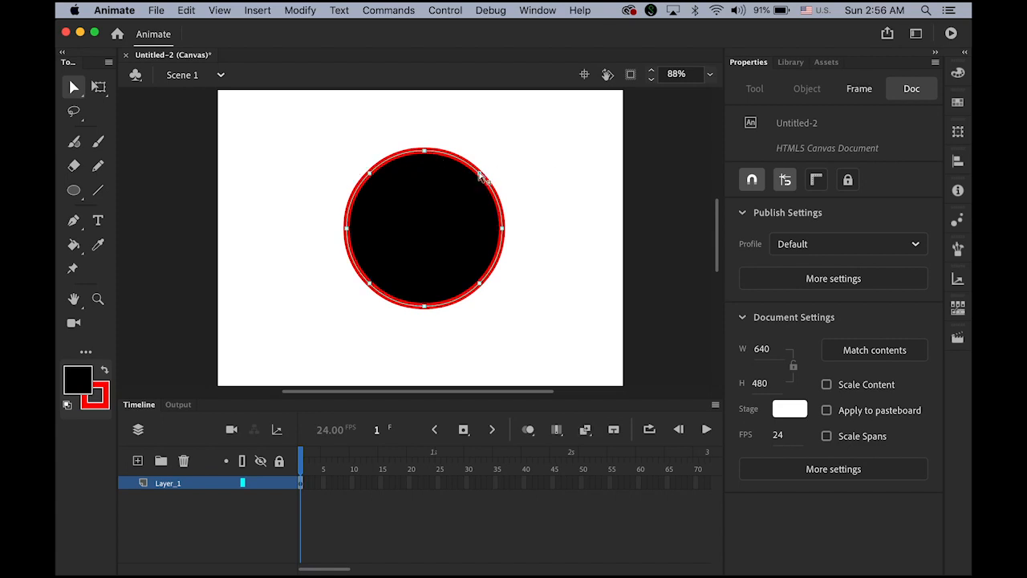
left_click_drag(482, 173, 462, 195)
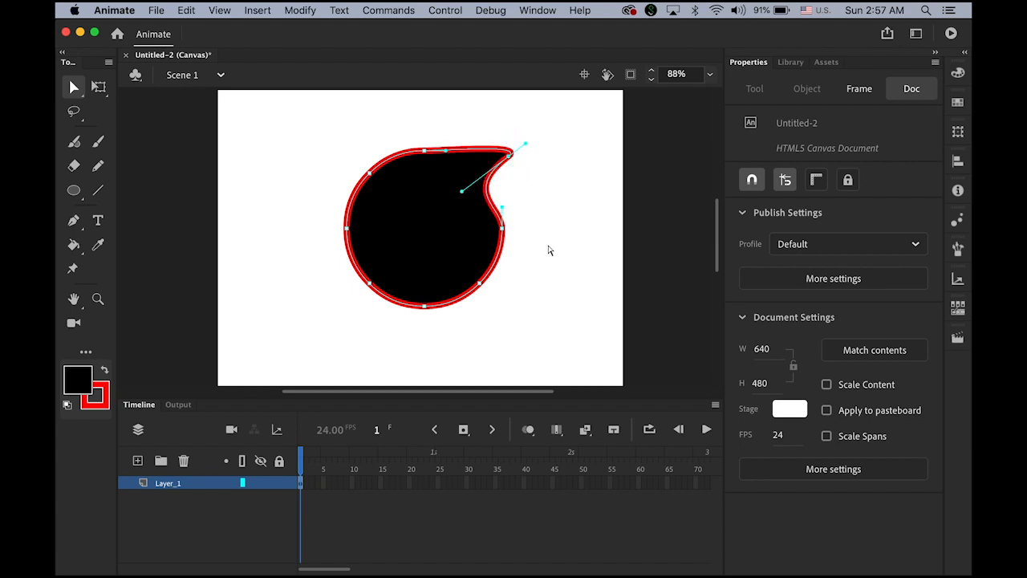
left_click(503, 230)
left_click_drag(516, 250, 520, 247)
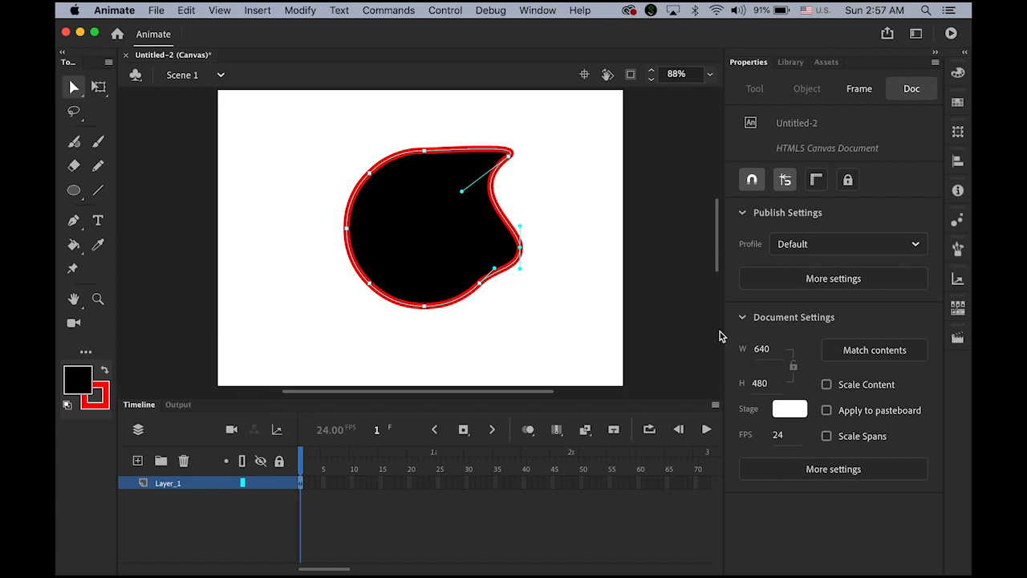
key("super+z")
key("super+z")
key("super+z")
key("super+z")
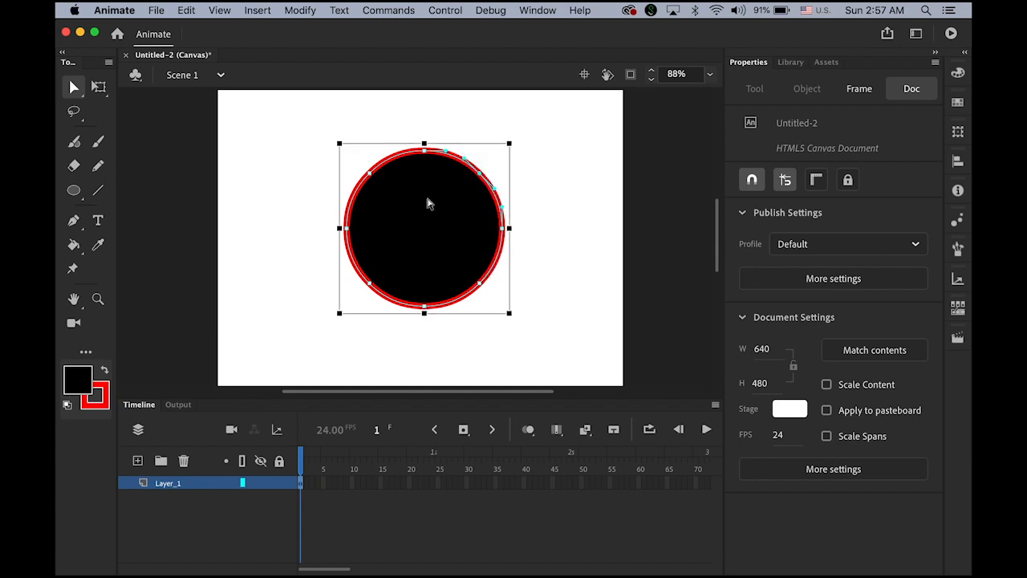
left_click(280, 123)
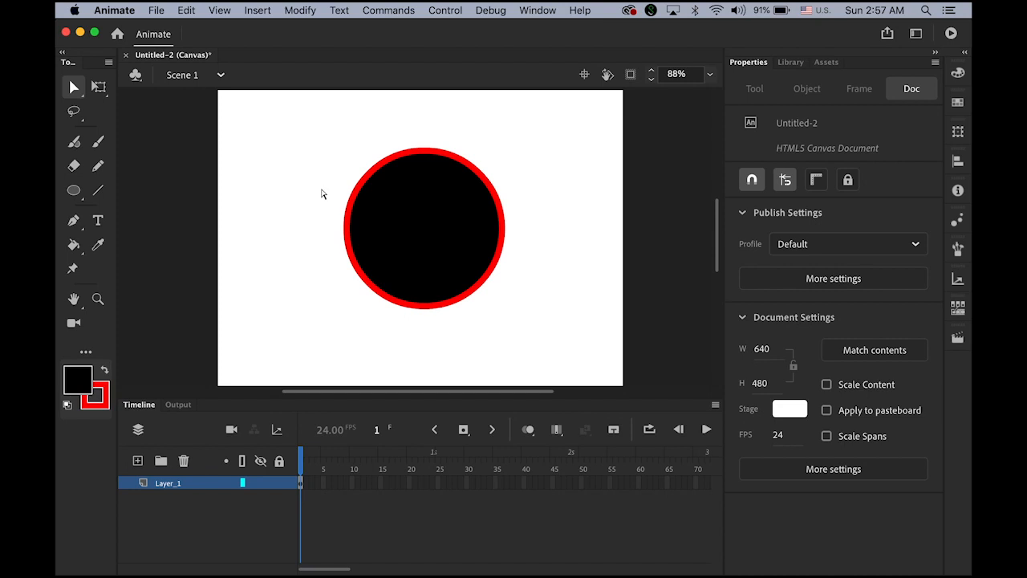
left_click(73, 87)
left_click(141, 104)
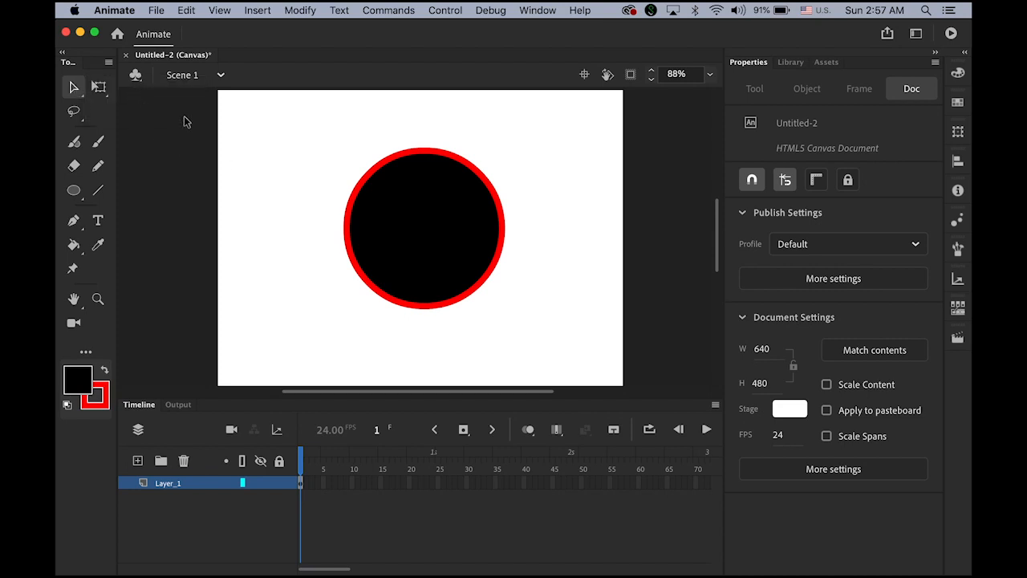
left_click(426, 239)
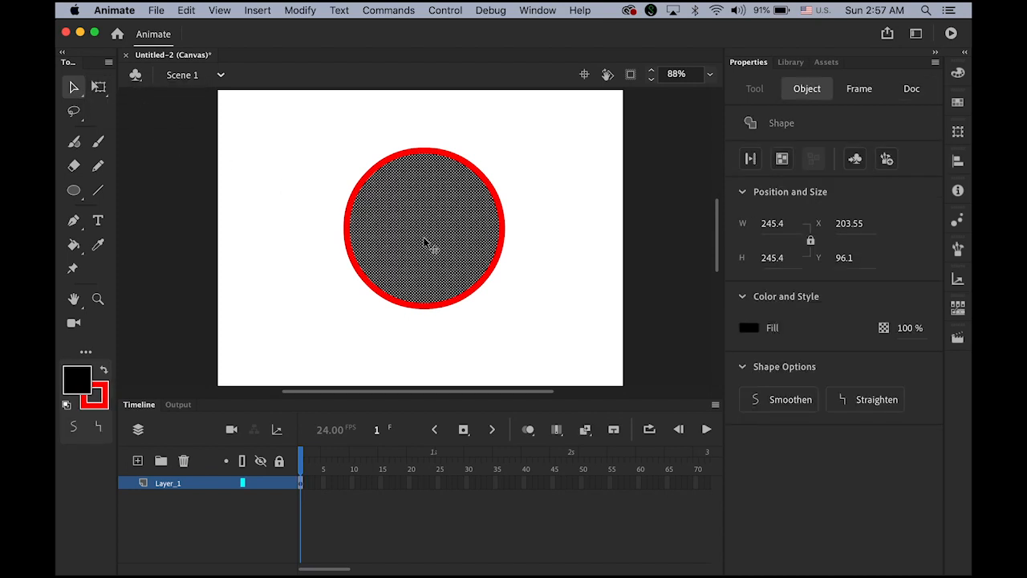
Step: Recolour the circle's fill blue and its outline bright green #00FF66 via the swatches
left_click(76, 382)
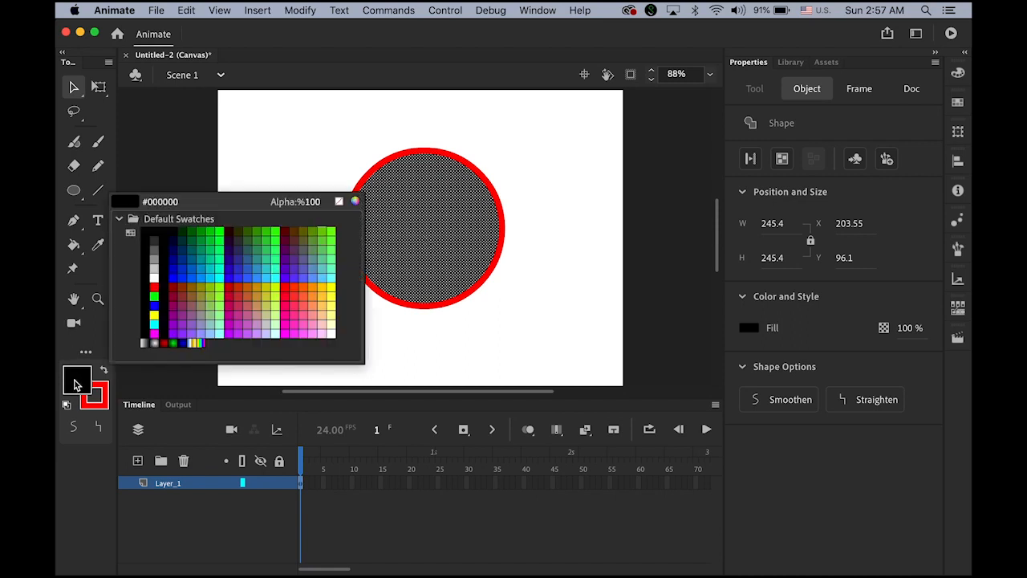
left_click(174, 273)
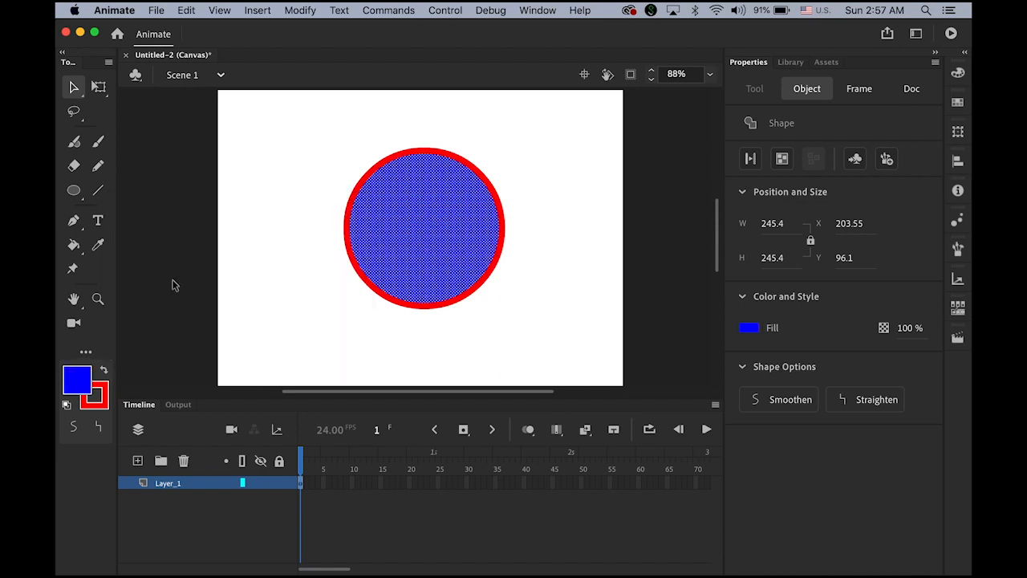
left_click(583, 271)
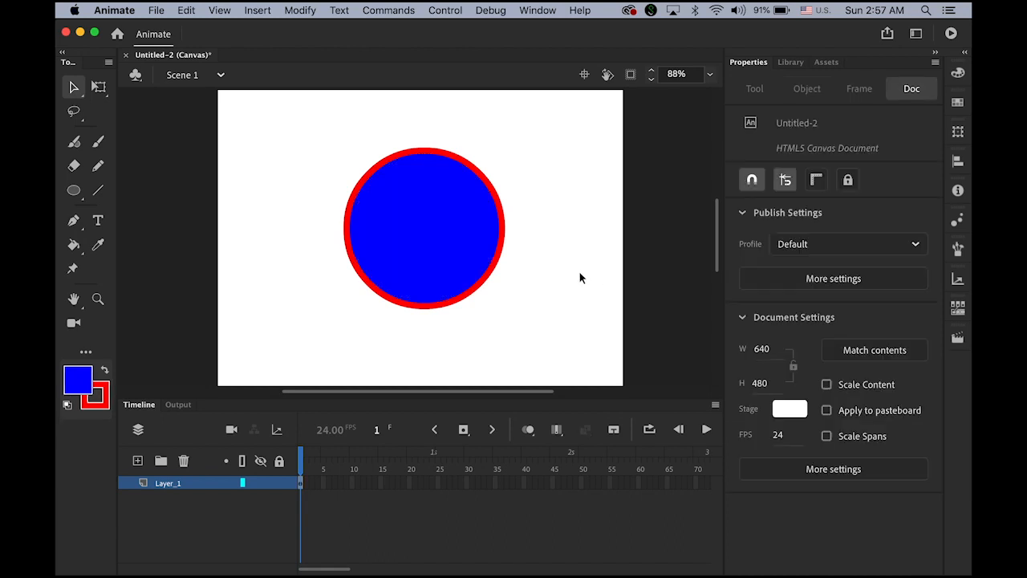
left_click(503, 240)
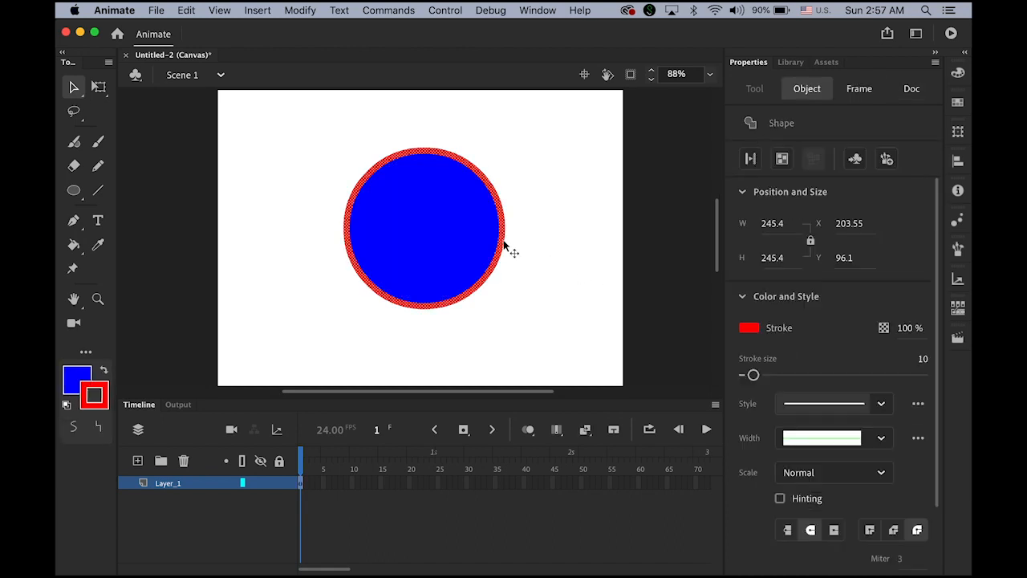
left_click(94, 395)
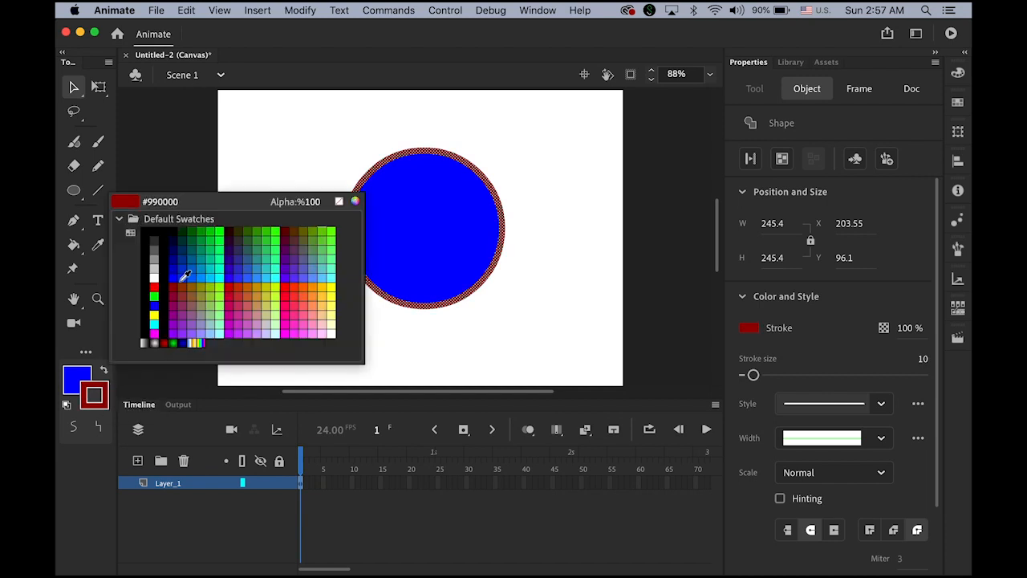
left_click(218, 250)
left_click(586, 385)
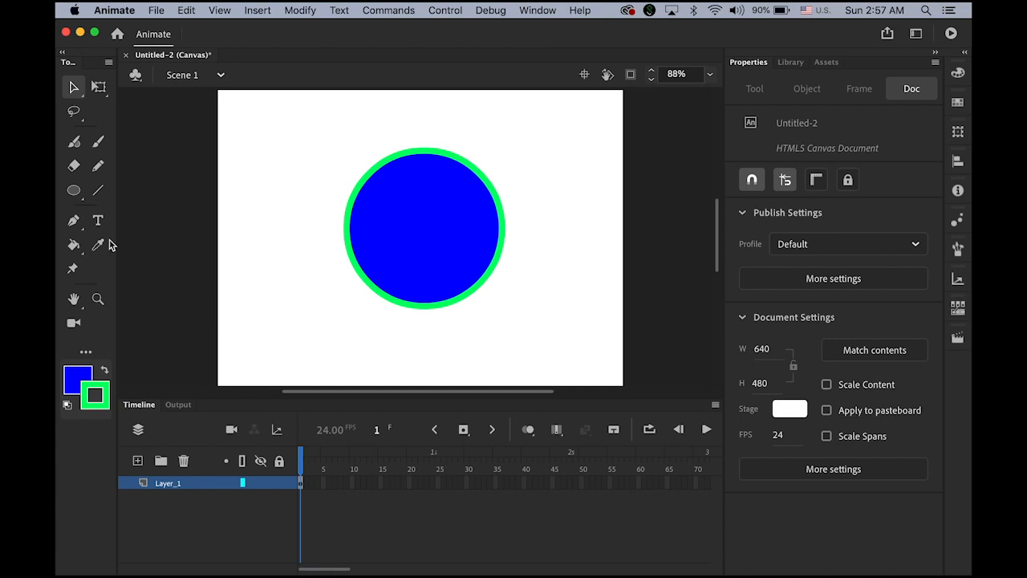
Step: Fill the circle's interior with magenta #CC3399 using the Paint Bucket
left_click(74, 247)
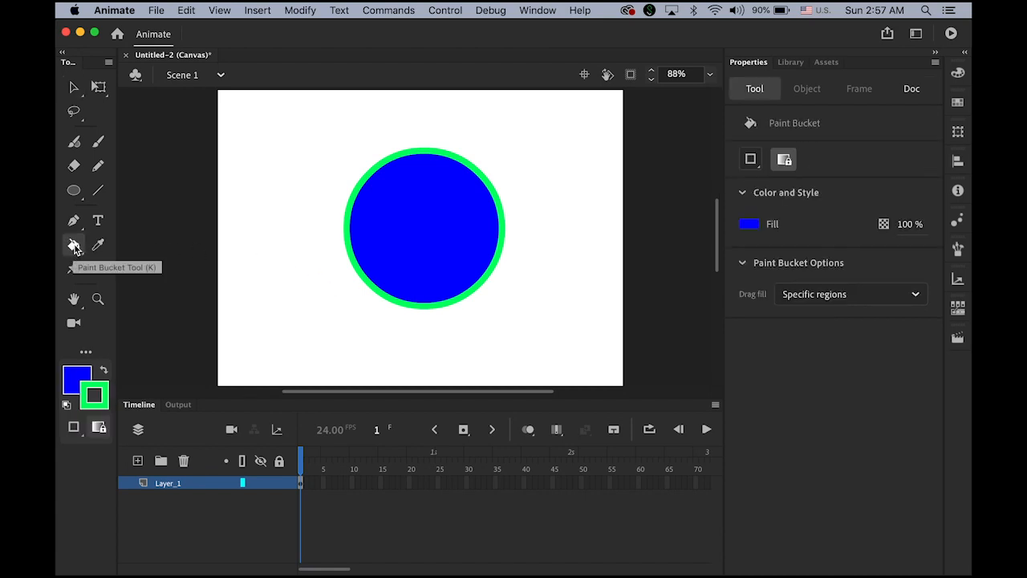
left_click(75, 381)
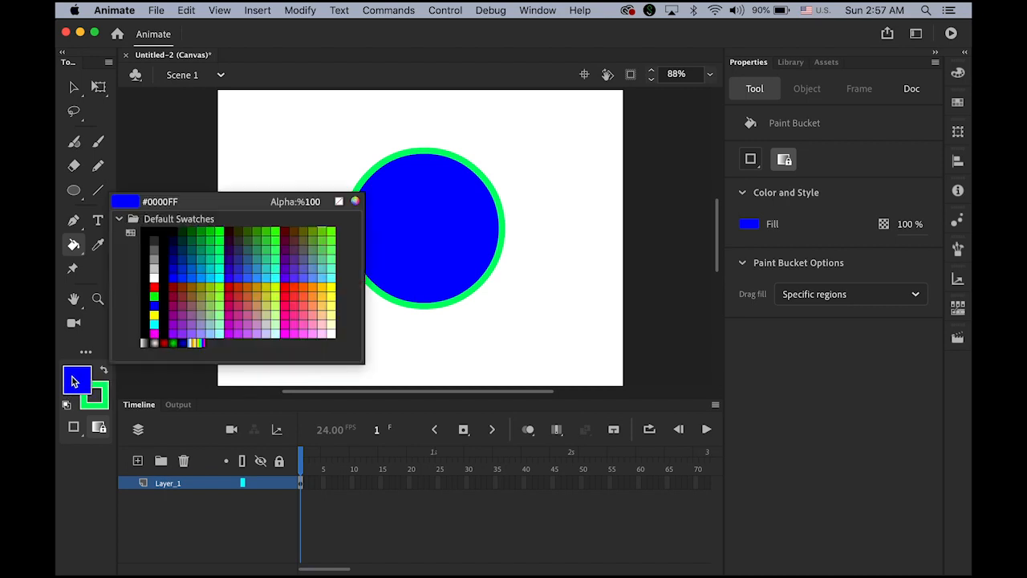
left_click(154, 333)
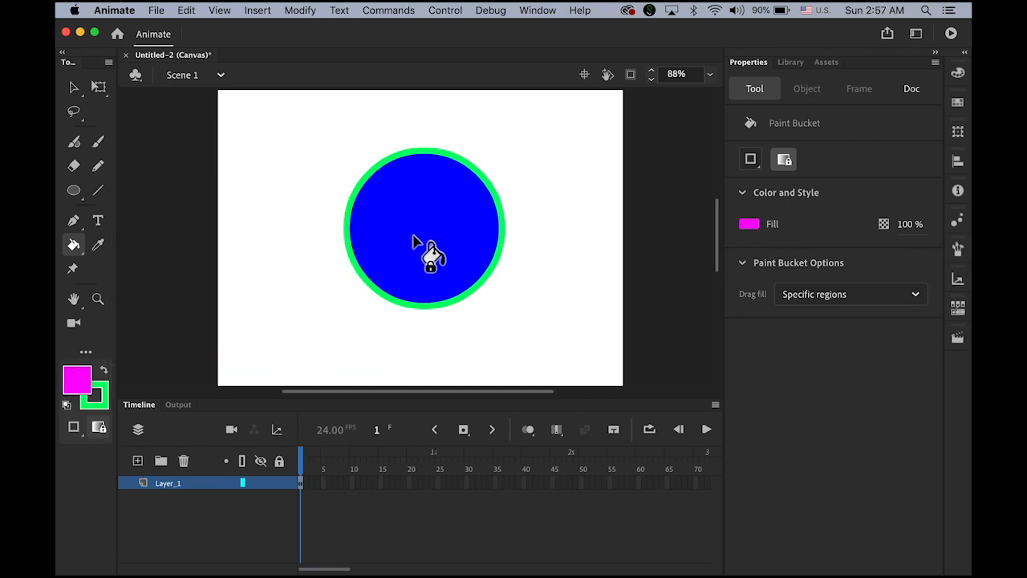
left_click(78, 371)
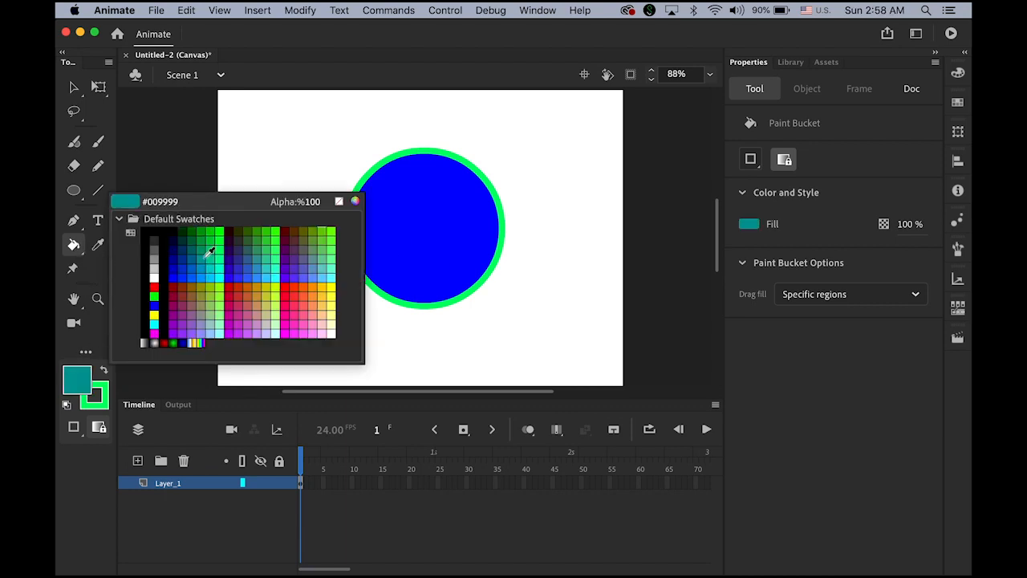
left_click(240, 303)
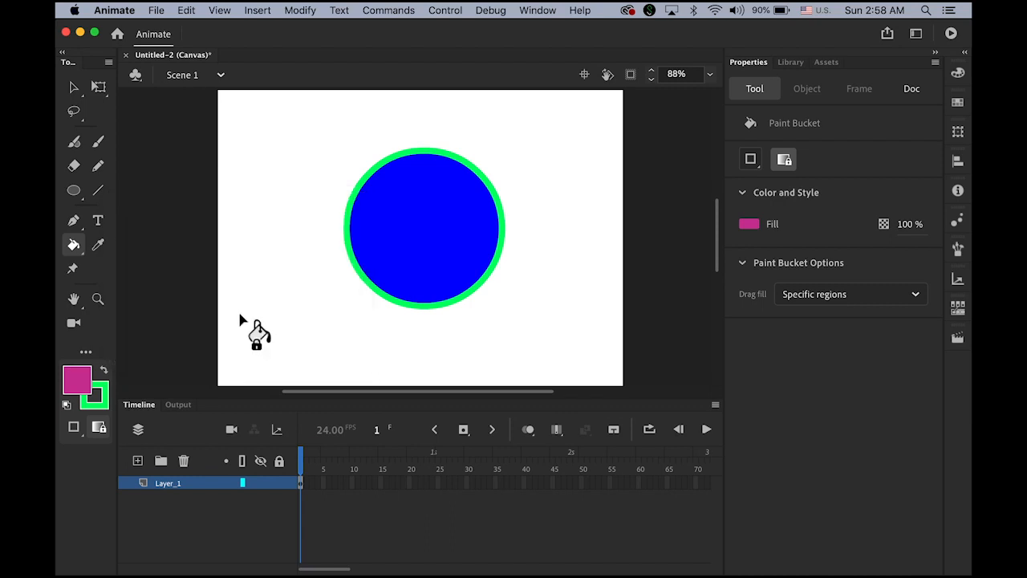
left_click(433, 232)
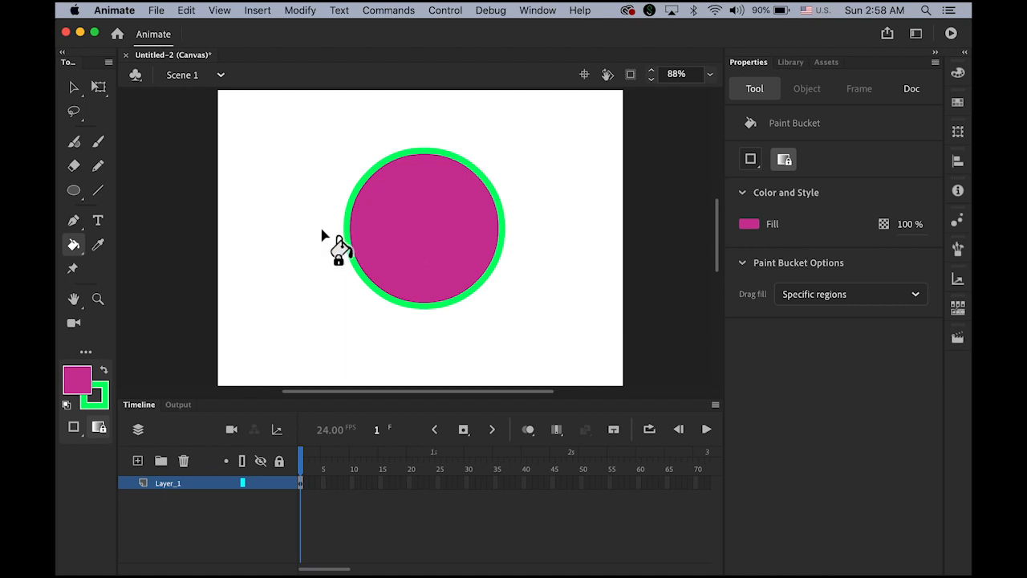
Step: Set the stroke colour to purple #6600CC
left_click(104, 392)
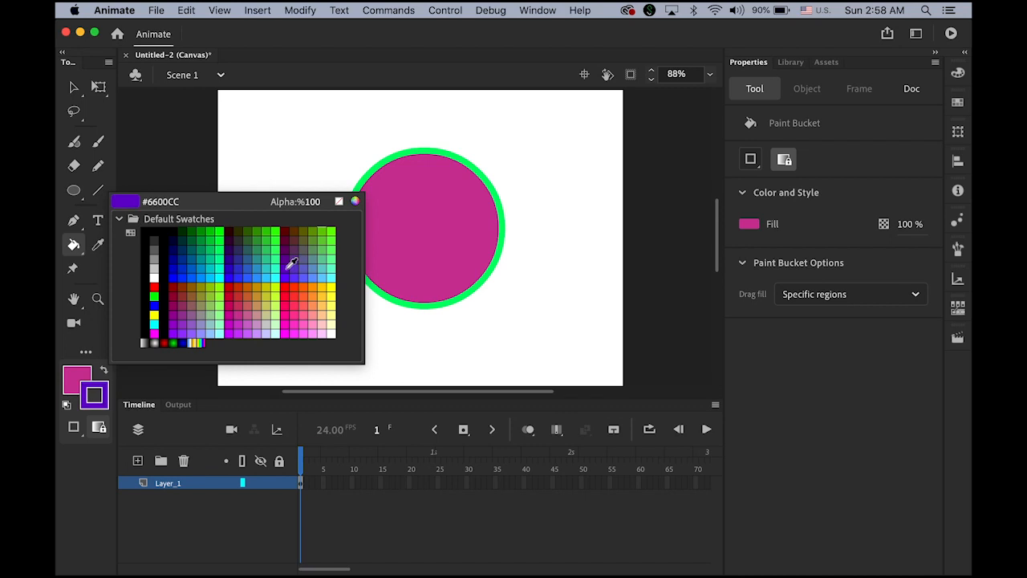
left_click(287, 266)
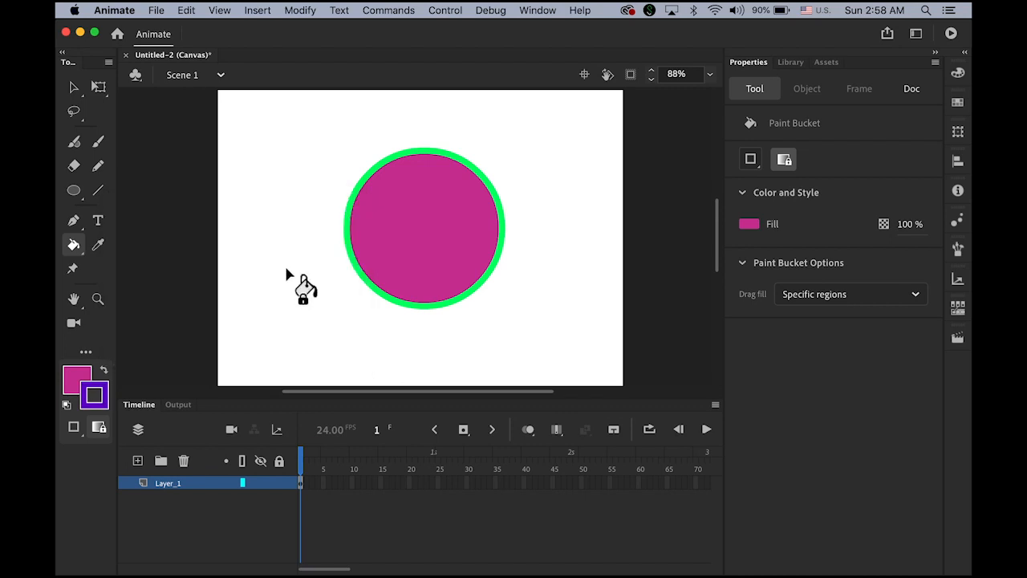
left_click(83, 257)
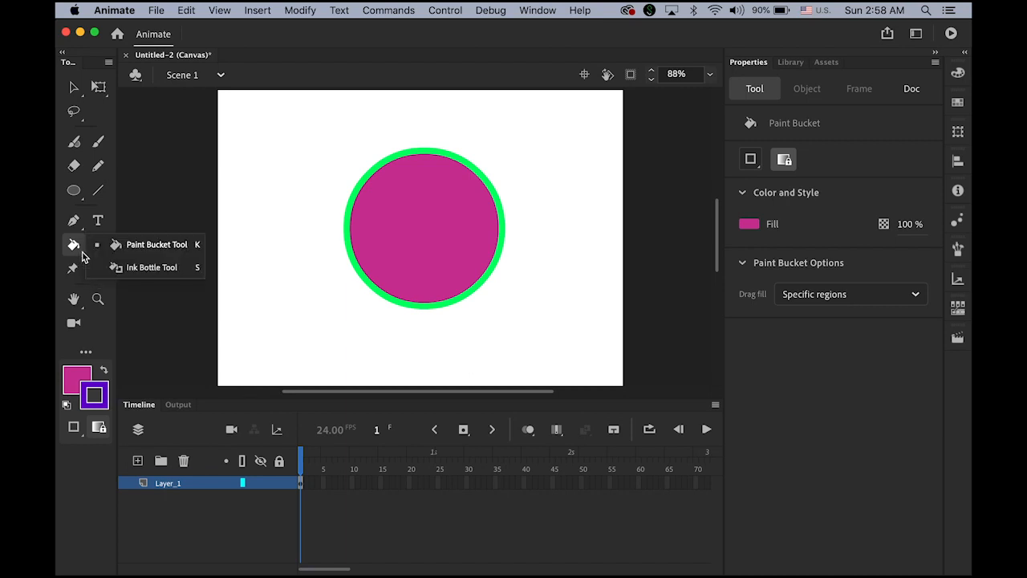
Step: Recolour the circle's green outline purple with the Ink Bottle tool
left_click(145, 272)
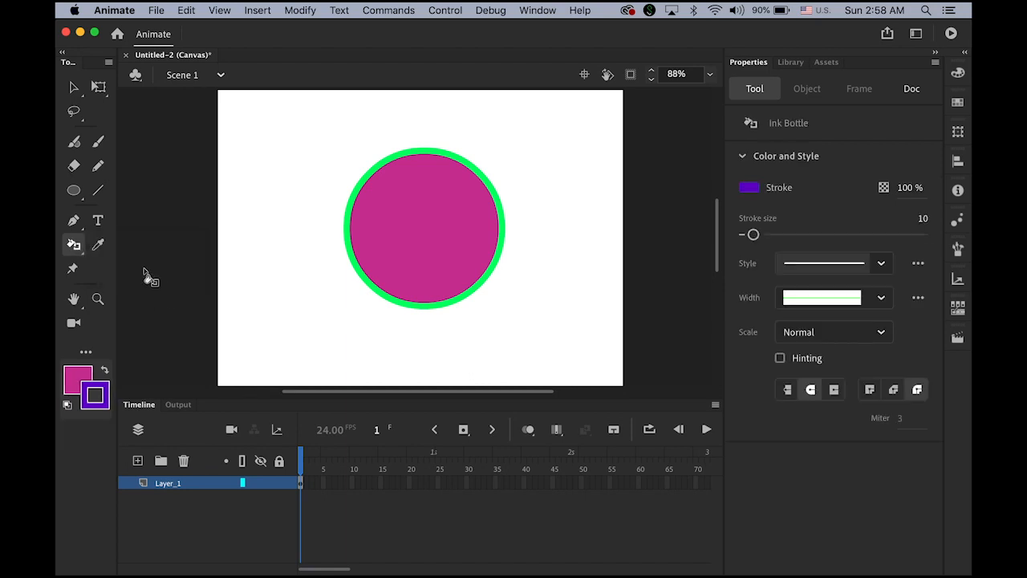
left_click(407, 239)
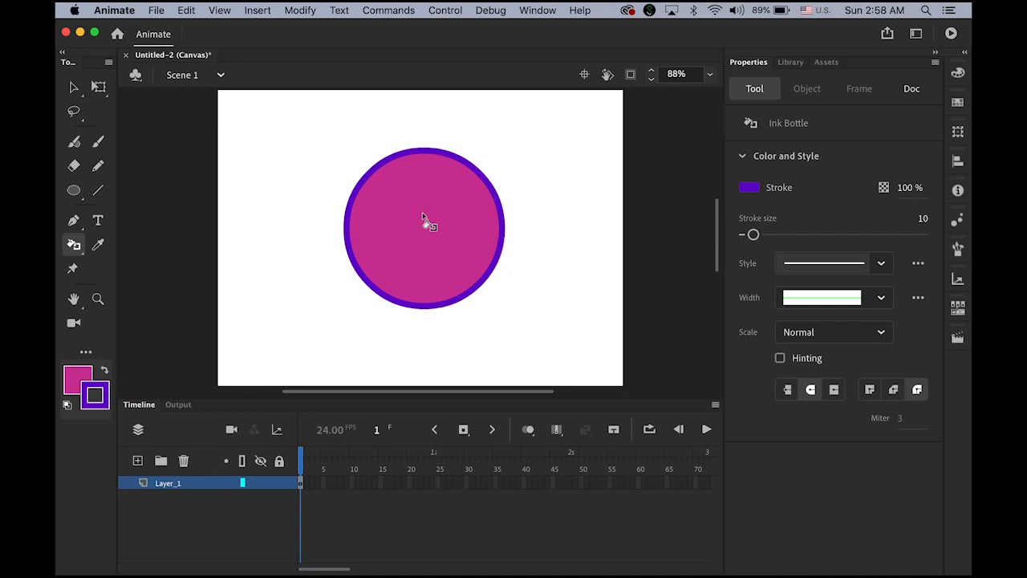
left_click(74, 86)
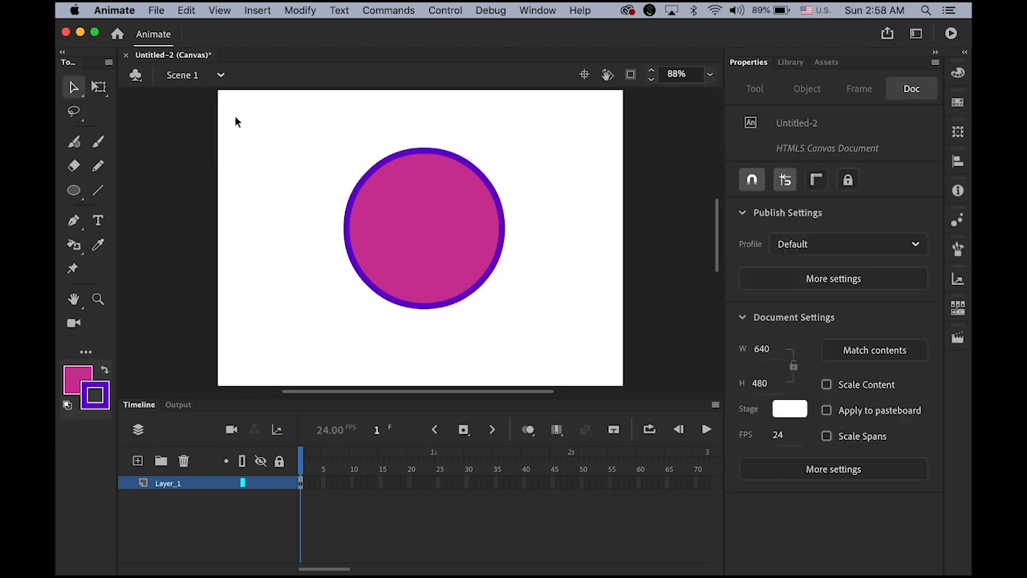
Step: Delete the circle, then draw and undo a test pentagon with the PolyStar tool
left_click_drag(363, 175, 608, 351)
key("Delete")
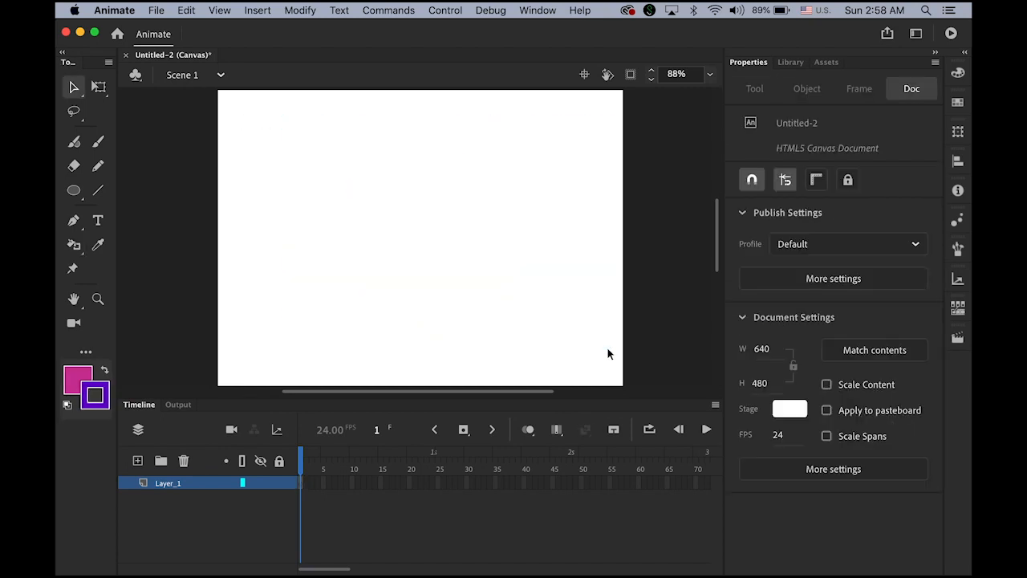
left_click_drag(74, 190, 168, 281)
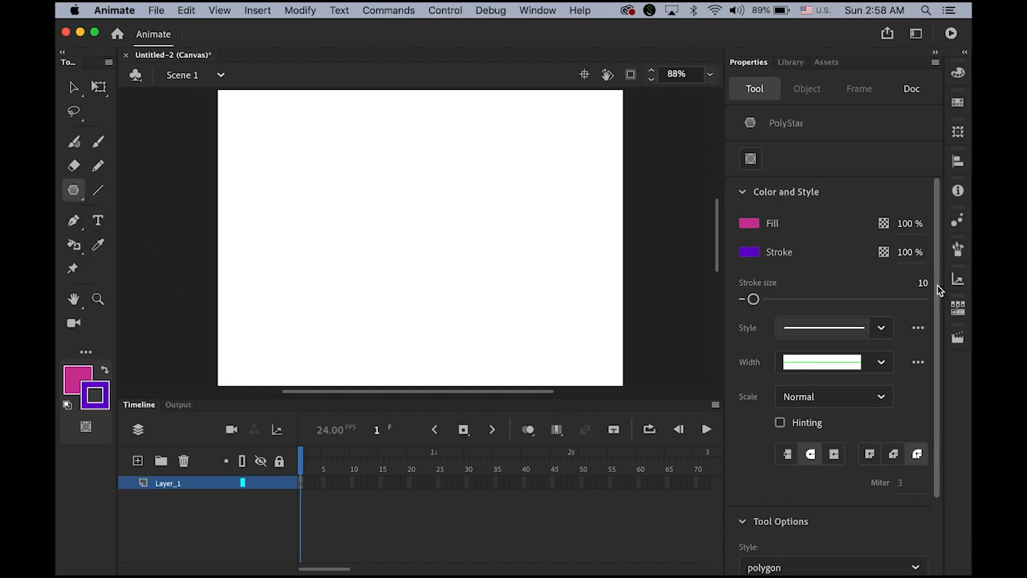
left_click_drag(939, 289, 934, 391)
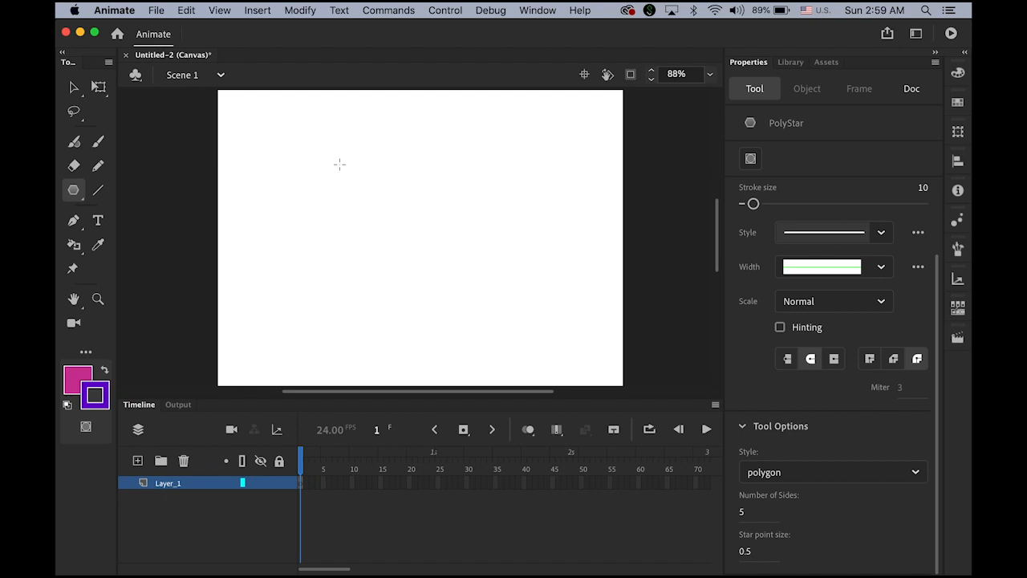
mouse_move(339, 164)
left_mouse_down()
mouse_move(399, 213)
mouse_move(379, 212)
left_mouse_up()
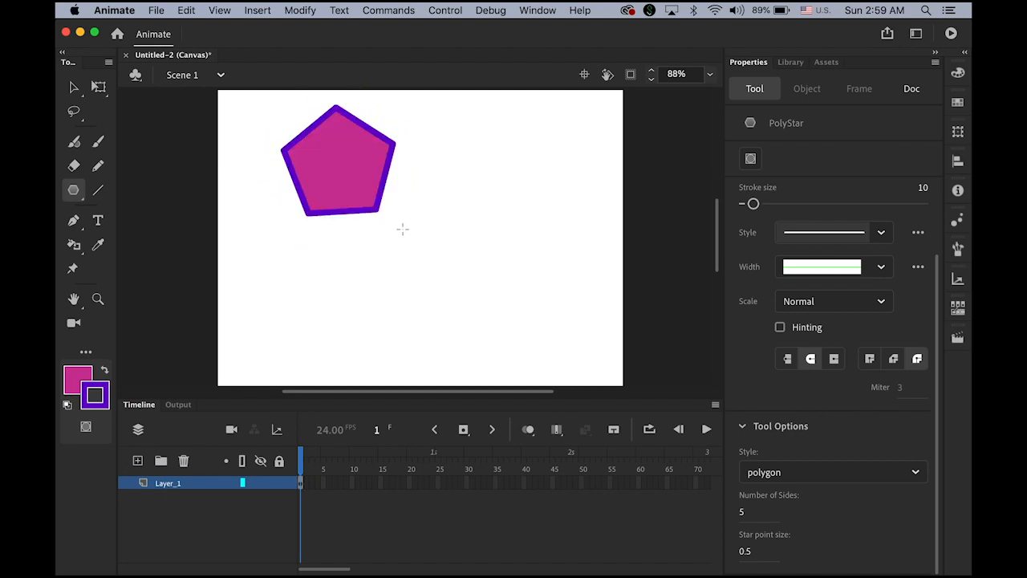
key("super+z")
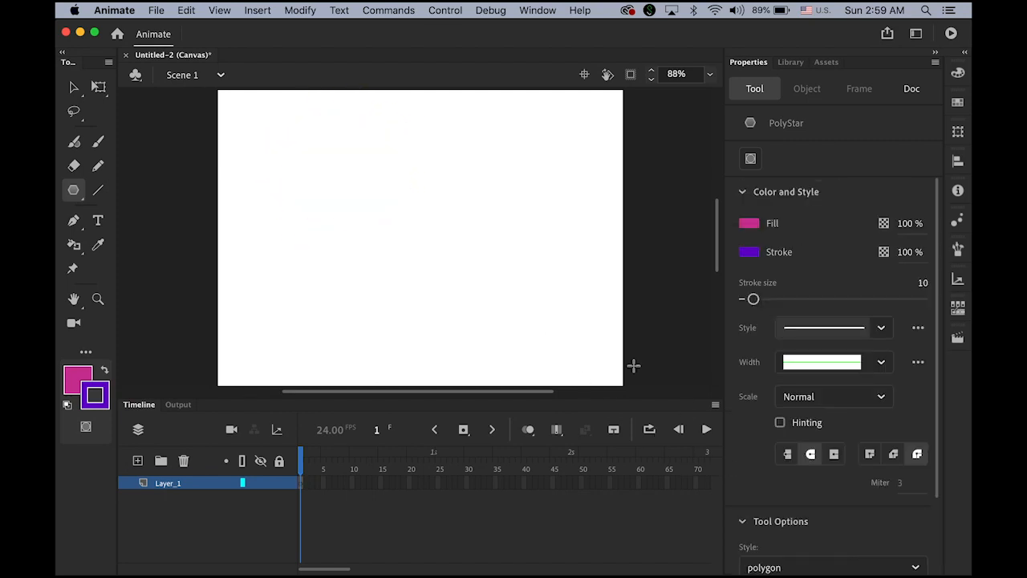
Step: Set the PolyStar to 8 sides and draw an eight-sided polygon
scroll(819, 394, "down", 2)
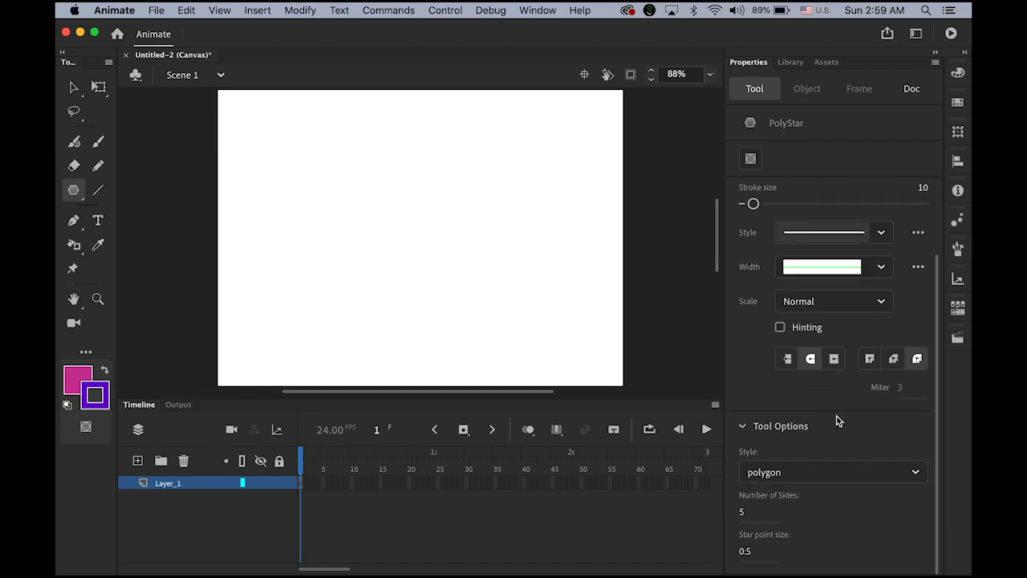
left_click(739, 514)
type("8")
mouse_move(342, 195)
left_mouse_down()
mouse_move(447, 271)
mouse_move(417, 235)
left_mouse_up()
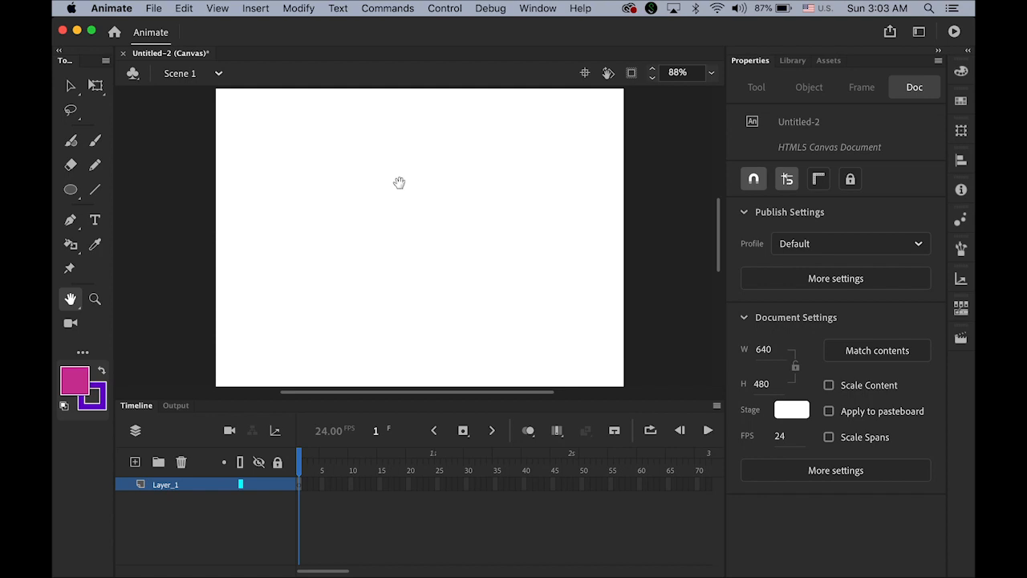
Step: Draw a magenta square with the Rectangle Primitive tool
left_click(71, 189)
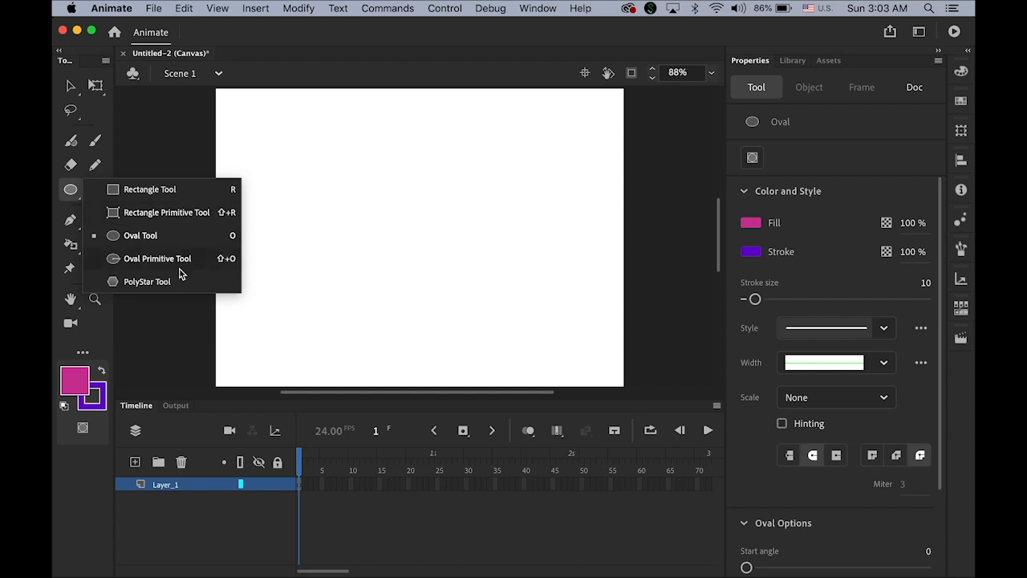
left_click(187, 219)
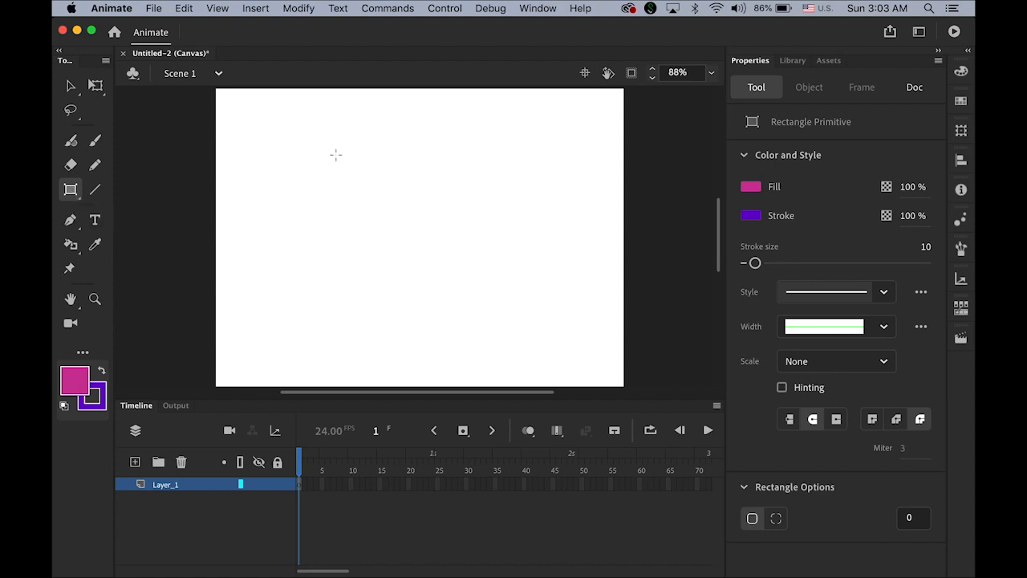
left_click_drag(335, 155, 477, 262)
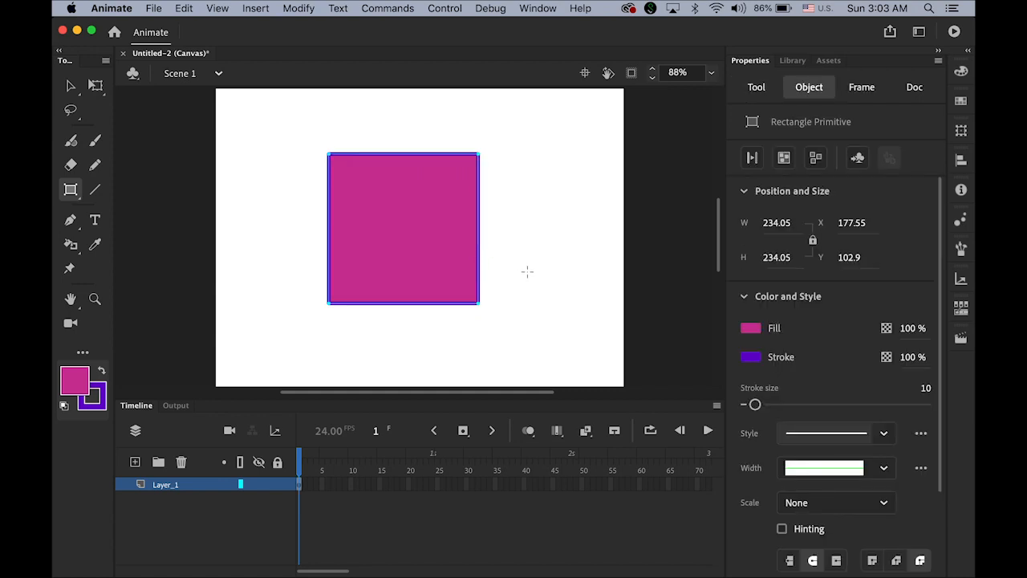
Step: Reduce the square's stroke to 5 and nudge it right to X 191.1, Y 102.9
left_click(70, 86)
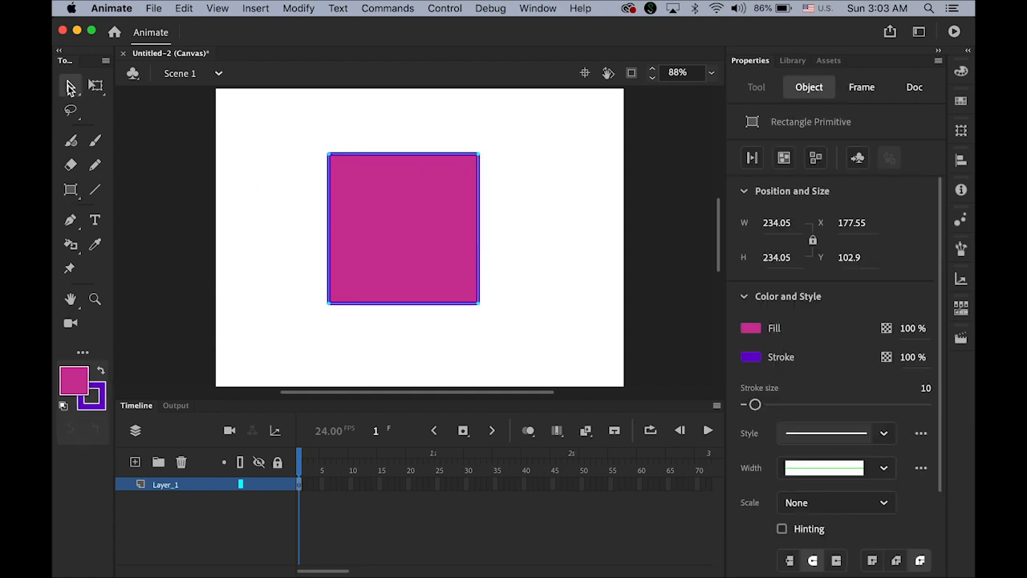
left_click(539, 227)
left_click(427, 158)
mouse_move(757, 407)
left_mouse_down()
mouse_move(798, 405)
mouse_move(756, 409)
left_mouse_up()
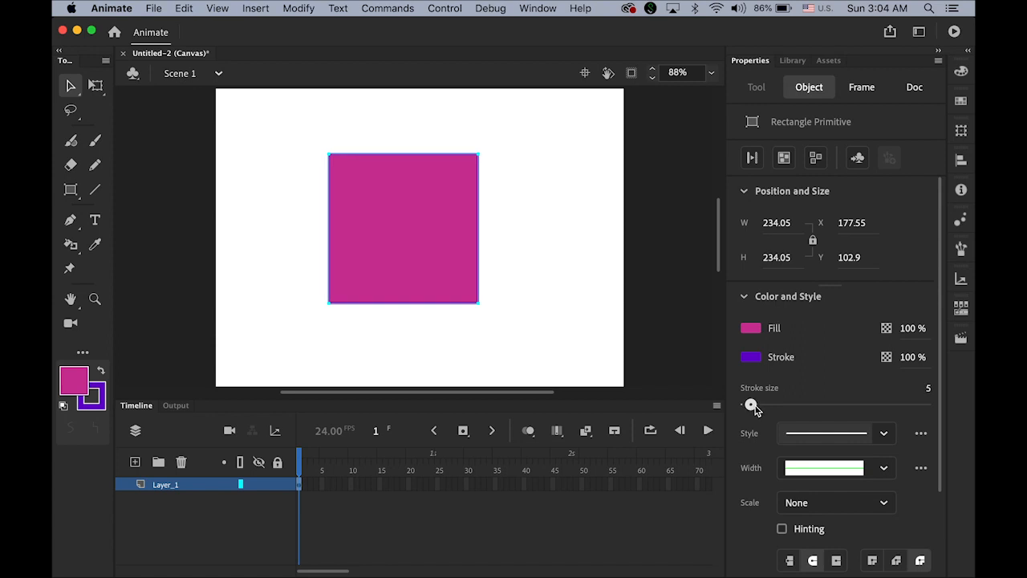
left_click(236, 115)
mouse_move(428, 220)
left_mouse_down()
mouse_move(464, 218)
mouse_move(437, 225)
left_mouse_up()
left_click(546, 231)
Step: Enable separate corner radii on the square and set its top-right corner radius to 50
left_click(429, 224)
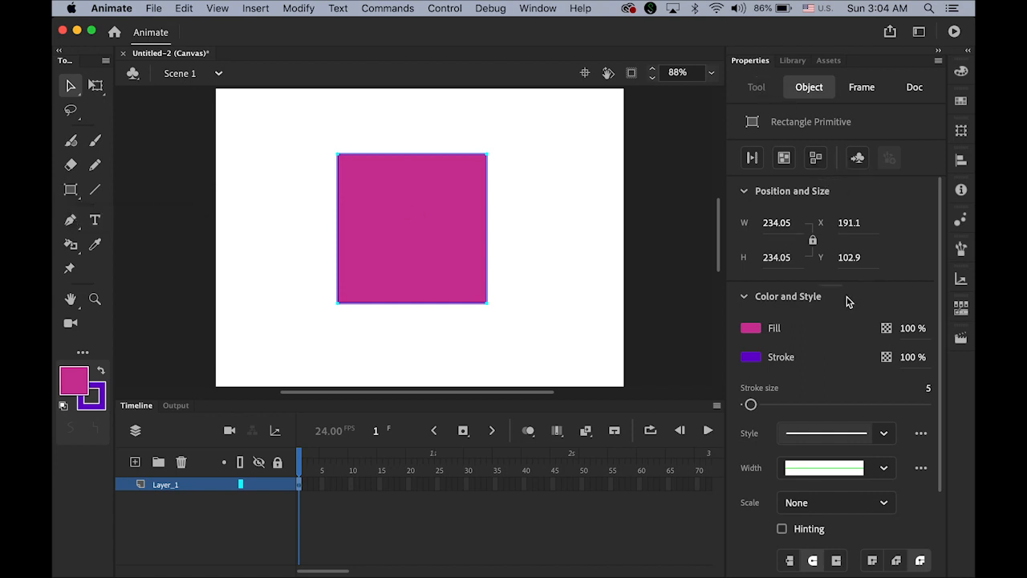
scroll(850, 303, "down", 3)
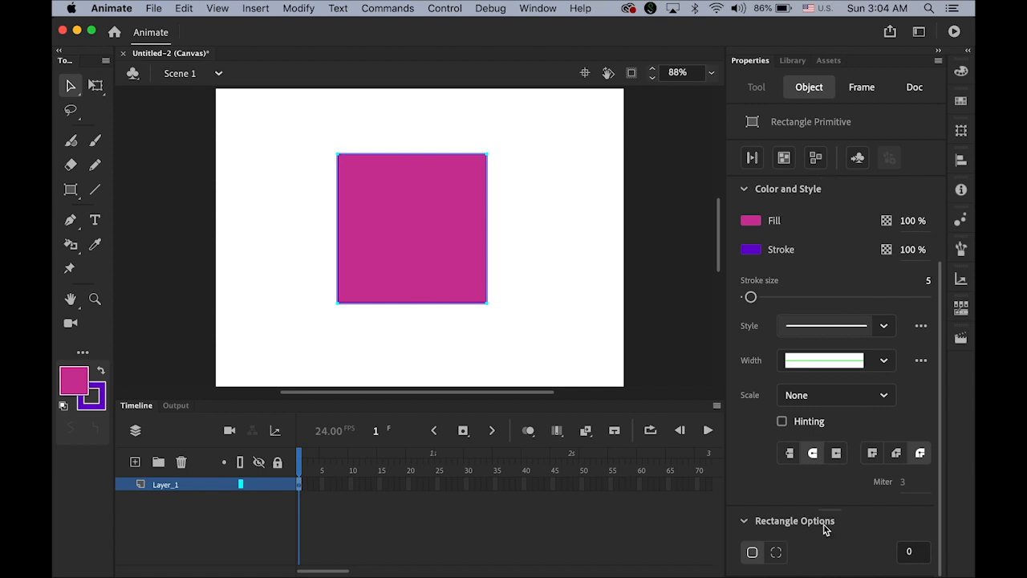
left_click(776, 552)
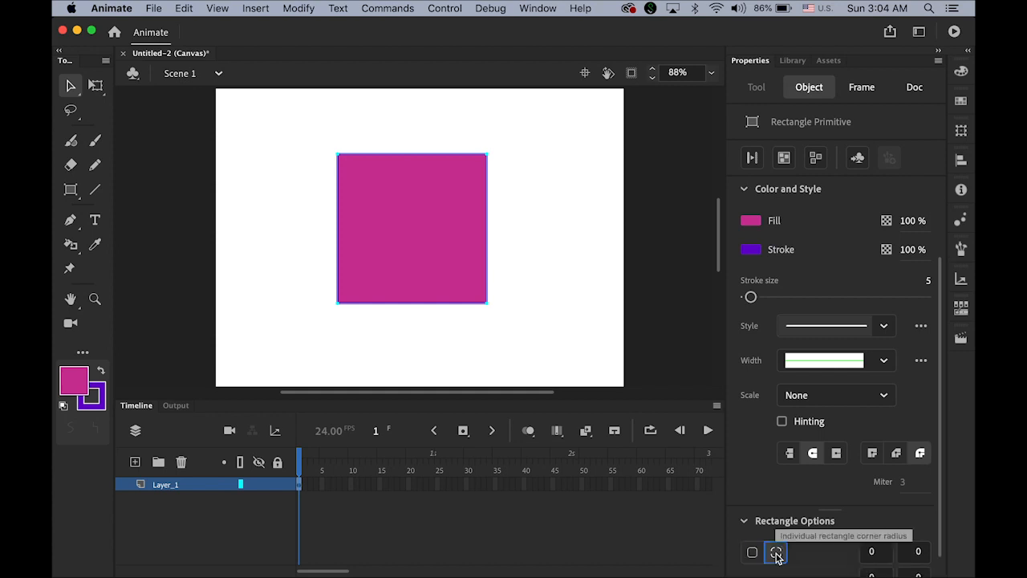
scroll(812, 553, "down", 1)
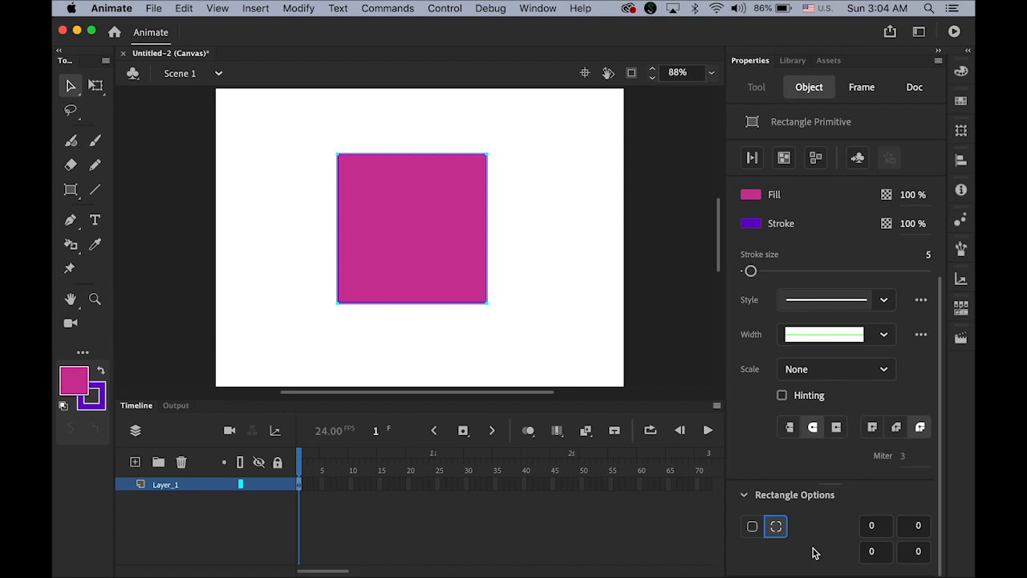
left_click(872, 526)
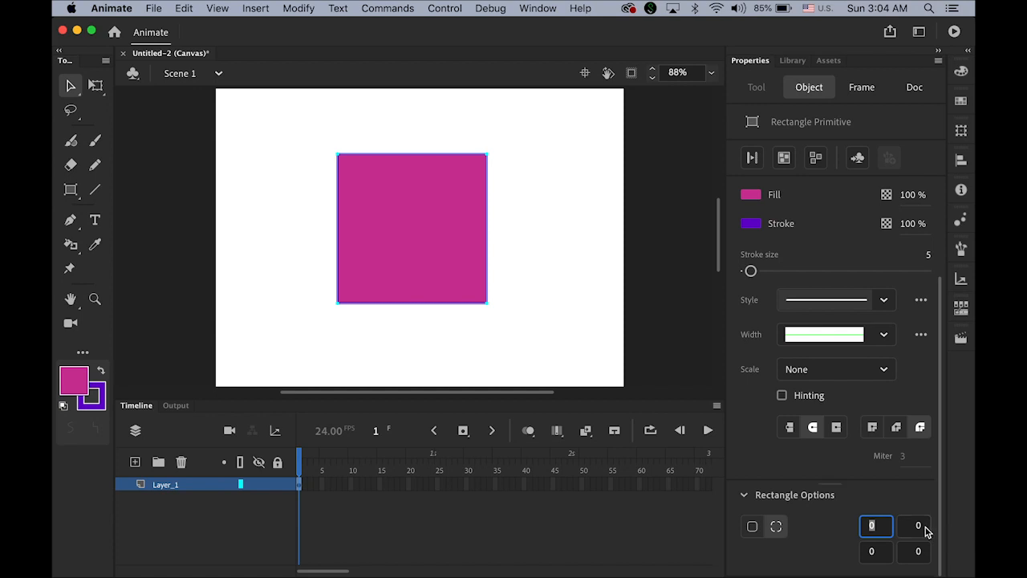
left_click(927, 527)
left_click(919, 527)
type("10")
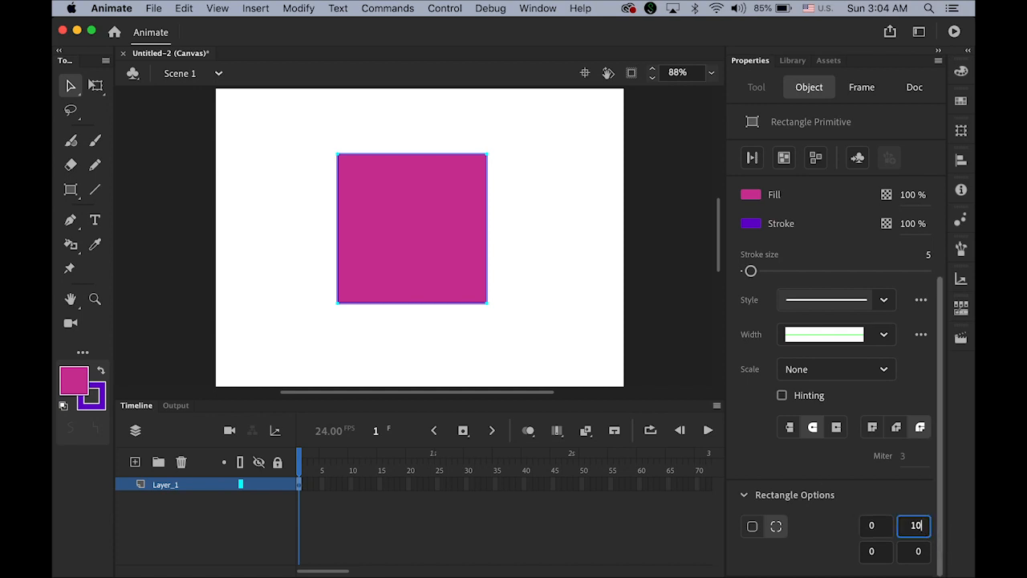
key("Return")
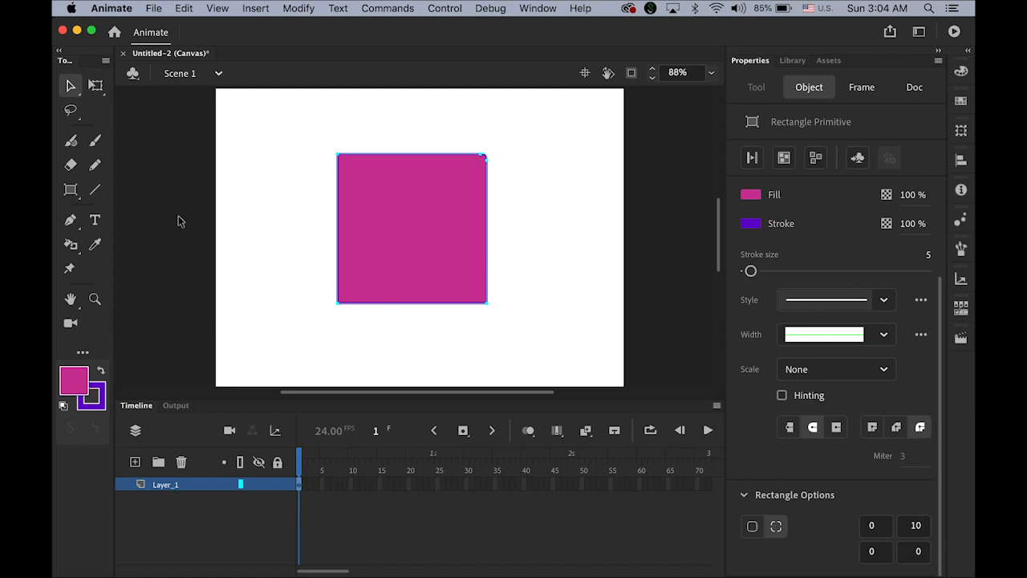
left_click(915, 527)
type("50")
key("Return")
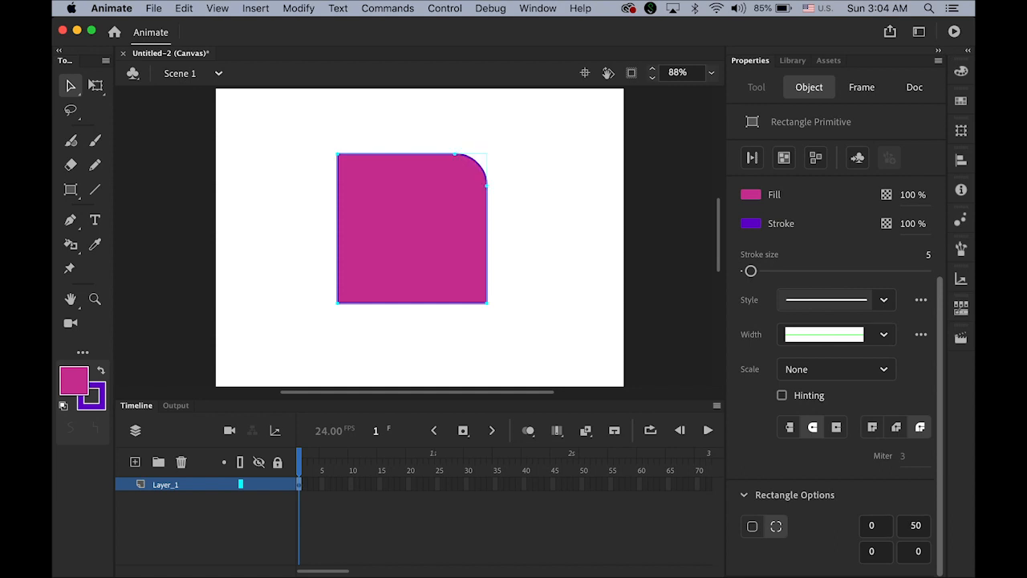
Step: Set the square's bottom-left corner radius to 5
left_click(268, 132)
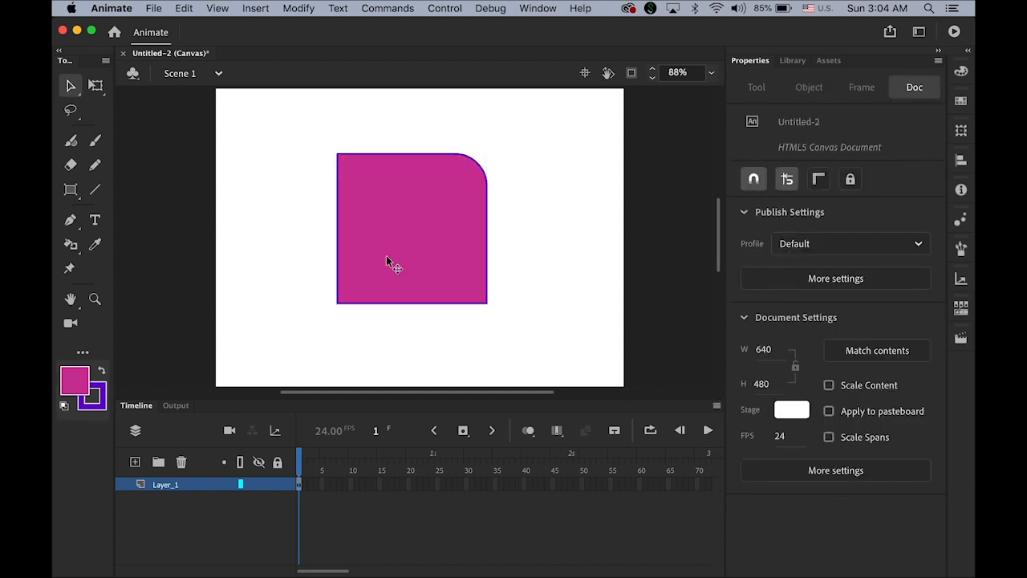
left_click(411, 275)
scroll(851, 541, "down", 3)
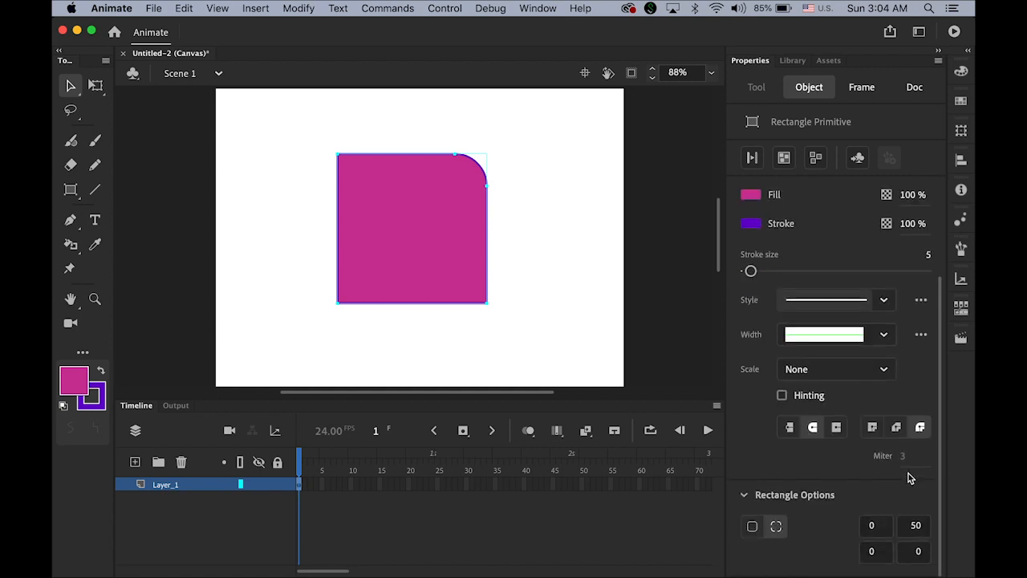
left_click(876, 553)
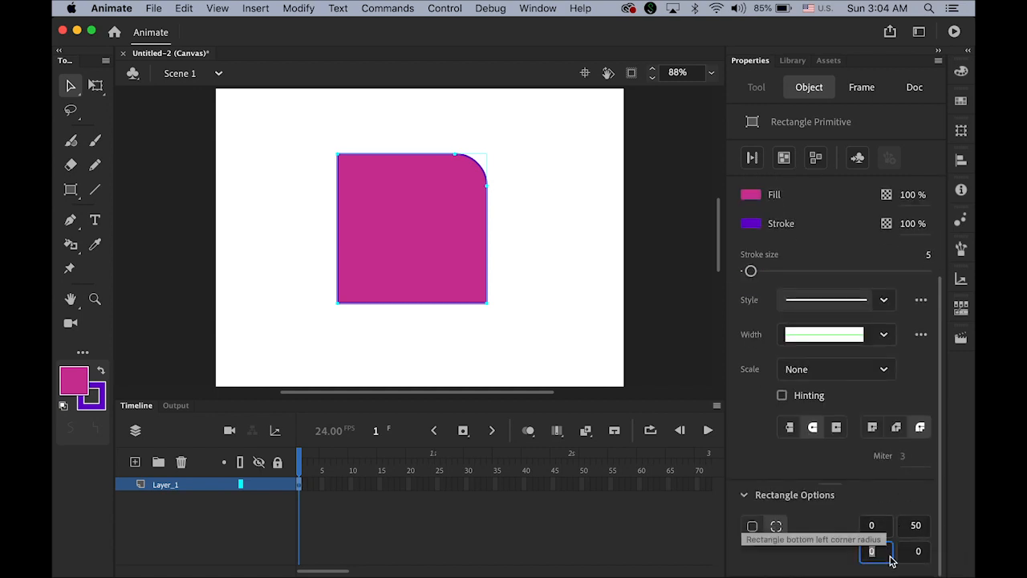
type("5")
key("Return")
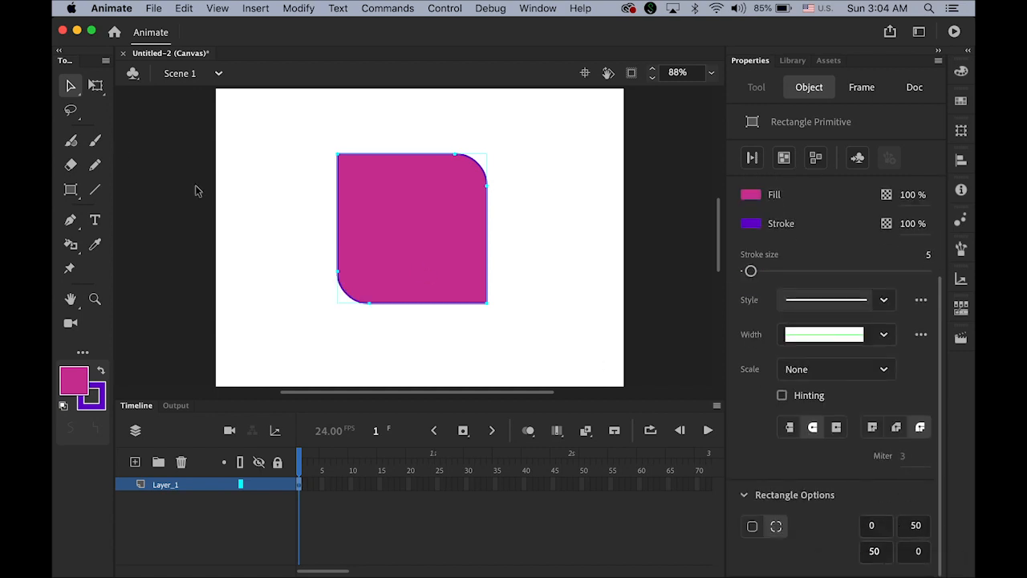
left_click(379, 326)
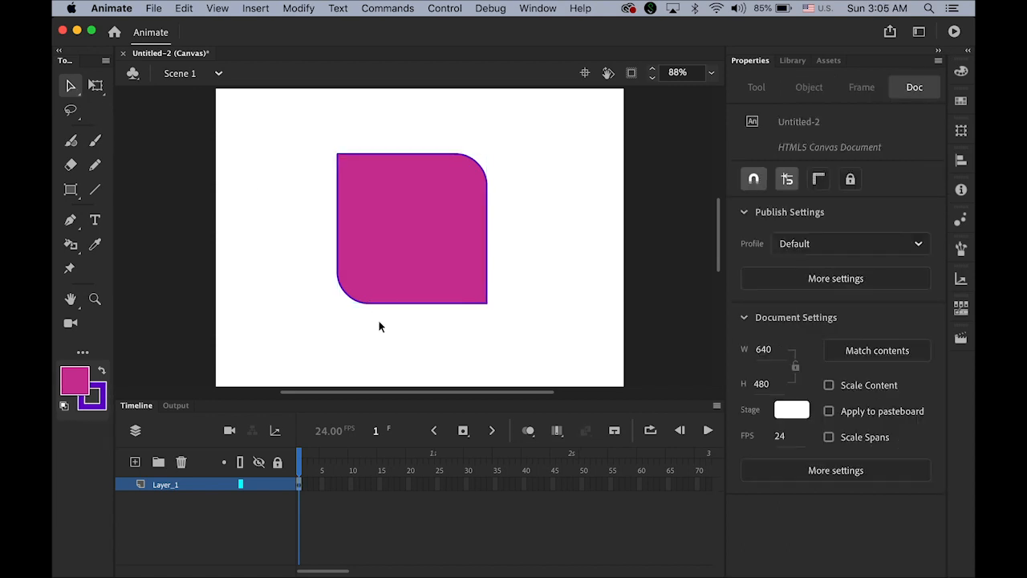
Step: Delete the rounded square and draw a large magenta oval primitive circle in its place
left_click_drag(300, 122, 603, 358)
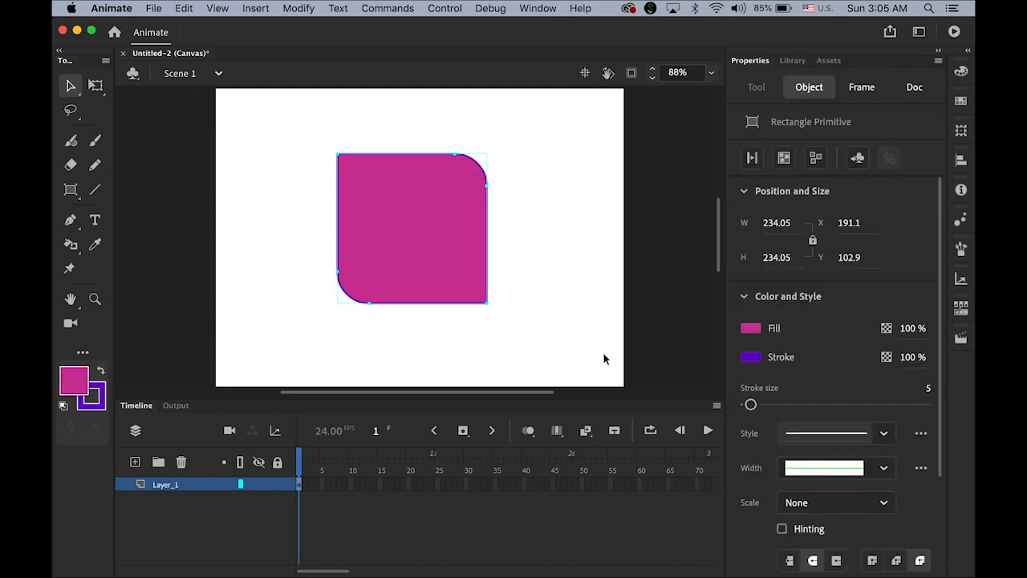
key("Delete")
key("o")
left_click_drag(333, 142, 535, 297)
Step: Nudge the circle up-left and set a start angle of 55 to cut a wedge, testing the end angle
left_click(70, 85)
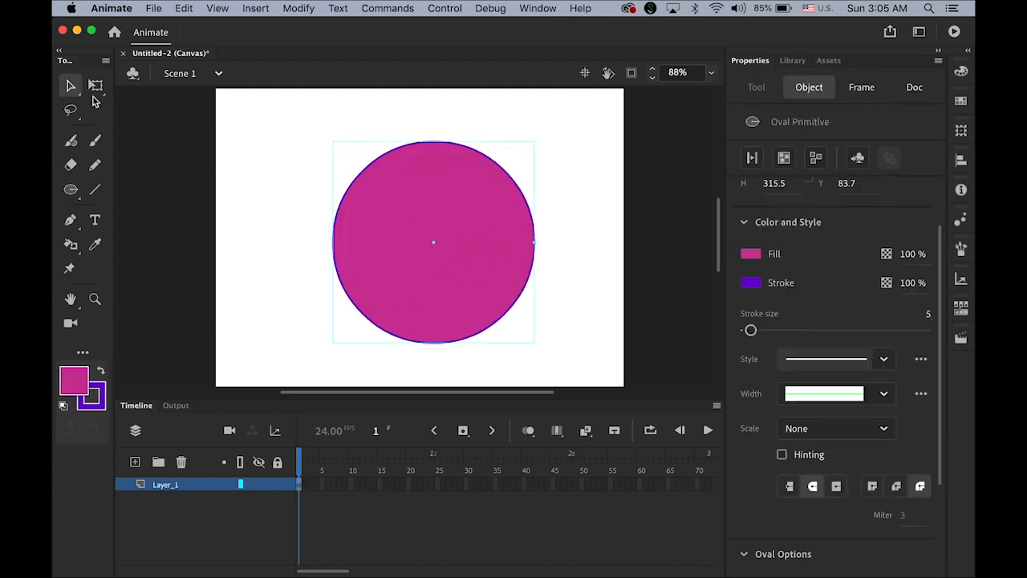
left_click_drag(425, 221, 408, 202)
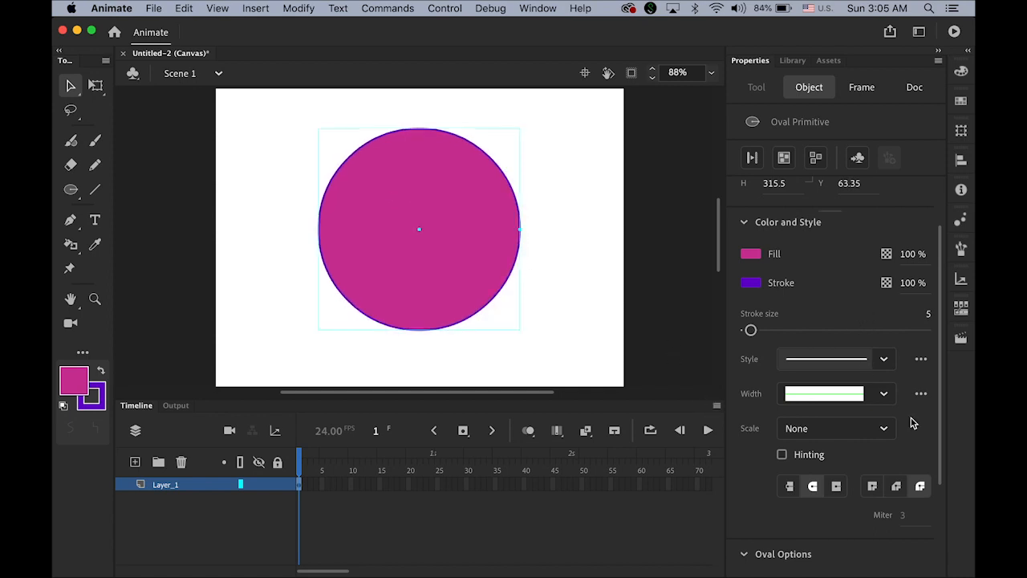
scroll(943, 399, "down", 5)
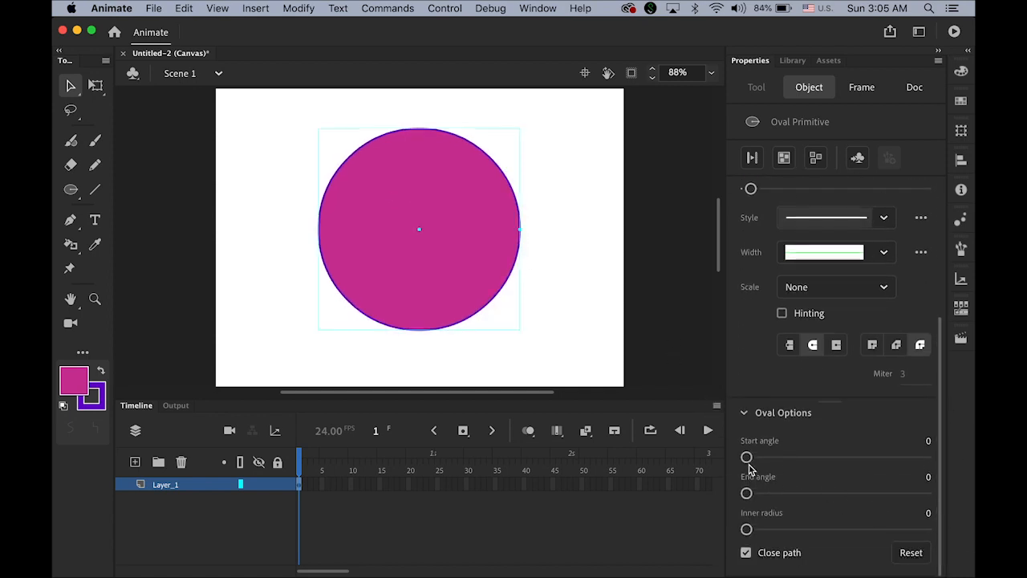
left_click_drag(747, 459, 773, 462)
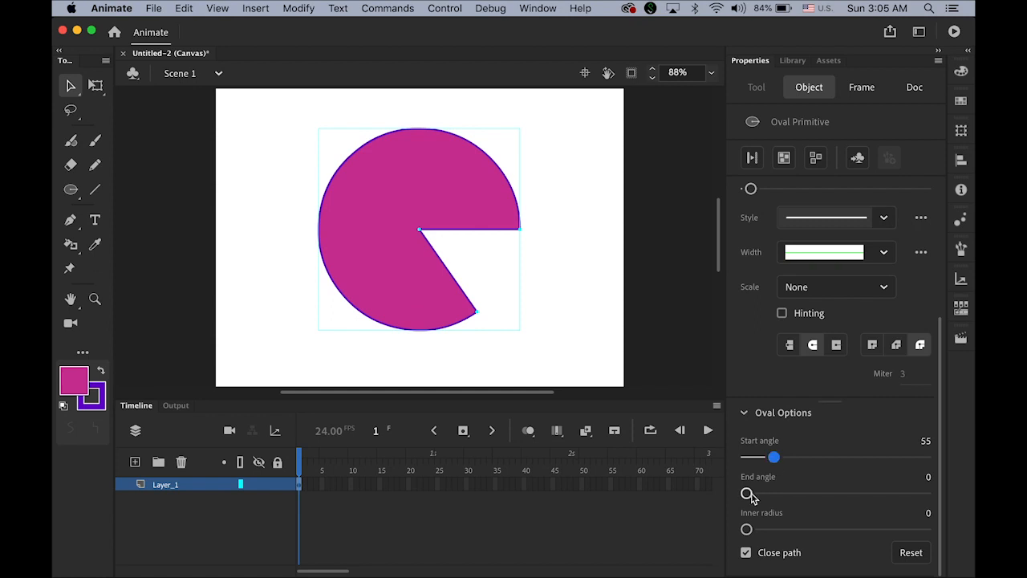
left_click_drag(748, 497, 830, 545)
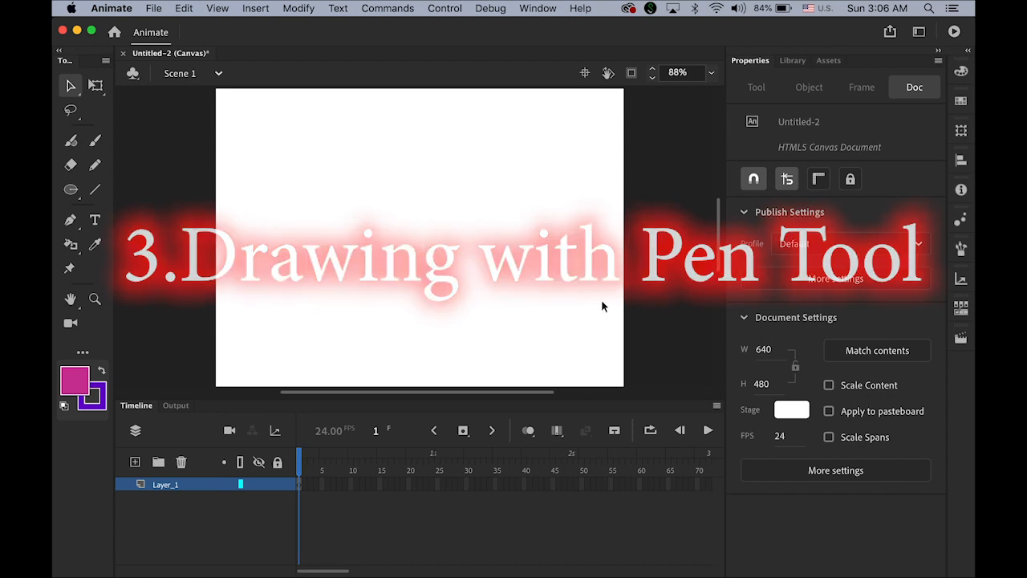
left_click(70, 222)
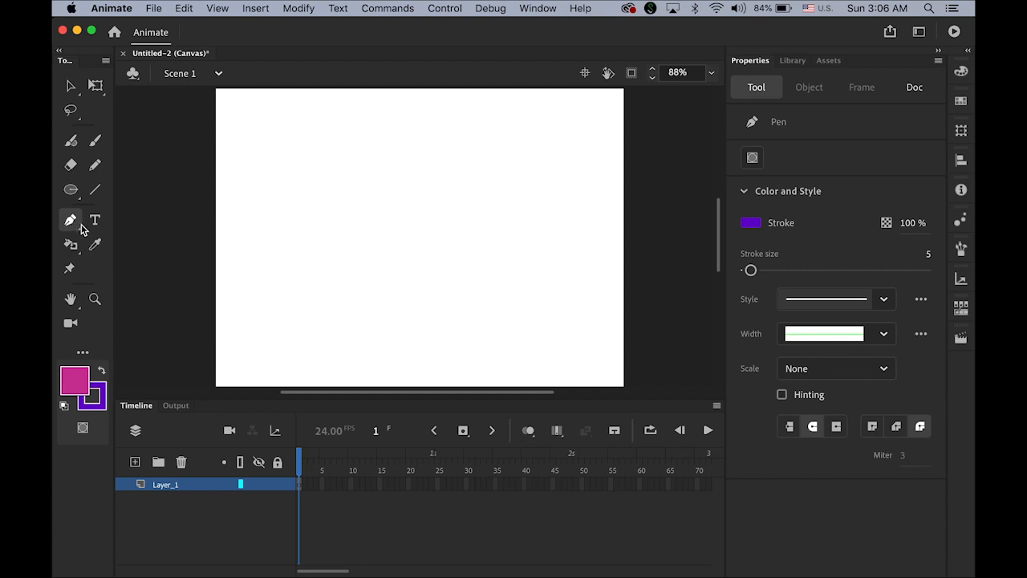
left_click(359, 191)
left_click_drag(498, 183, 597, 262)
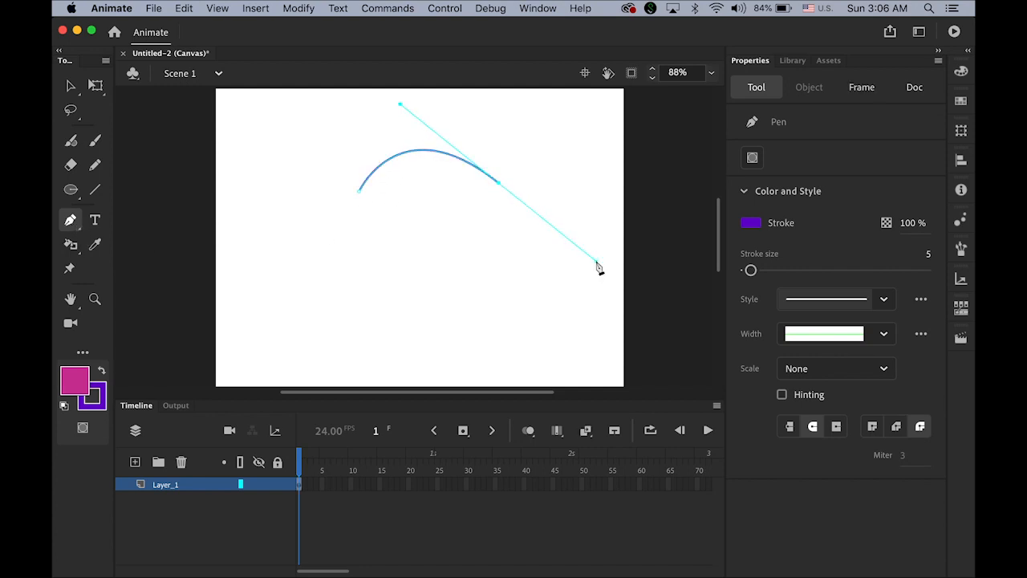
left_click(464, 274)
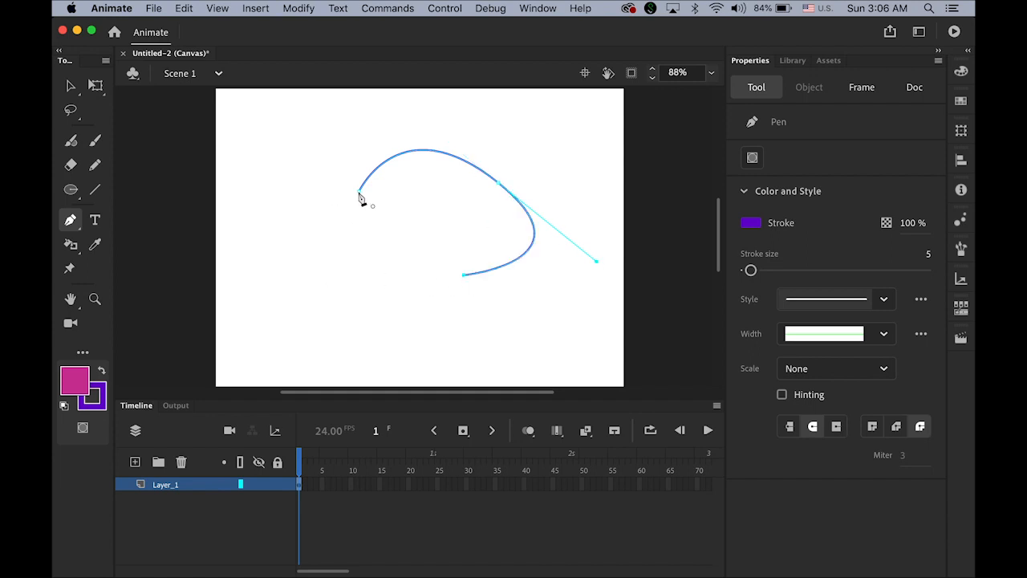
left_click(359, 193)
left_click(70, 85)
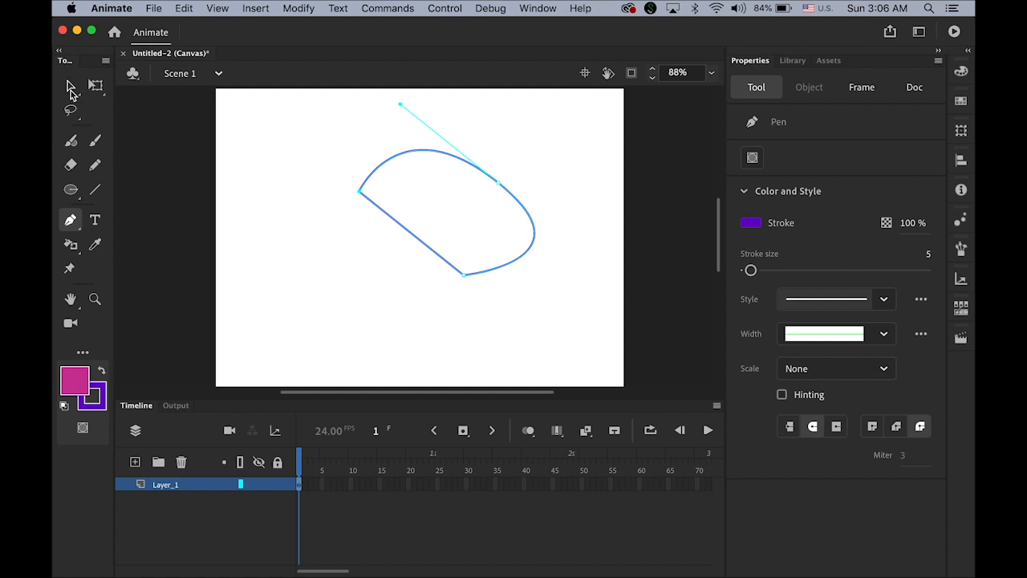
left_click(300, 133)
left_click_drag(287, 97, 594, 321)
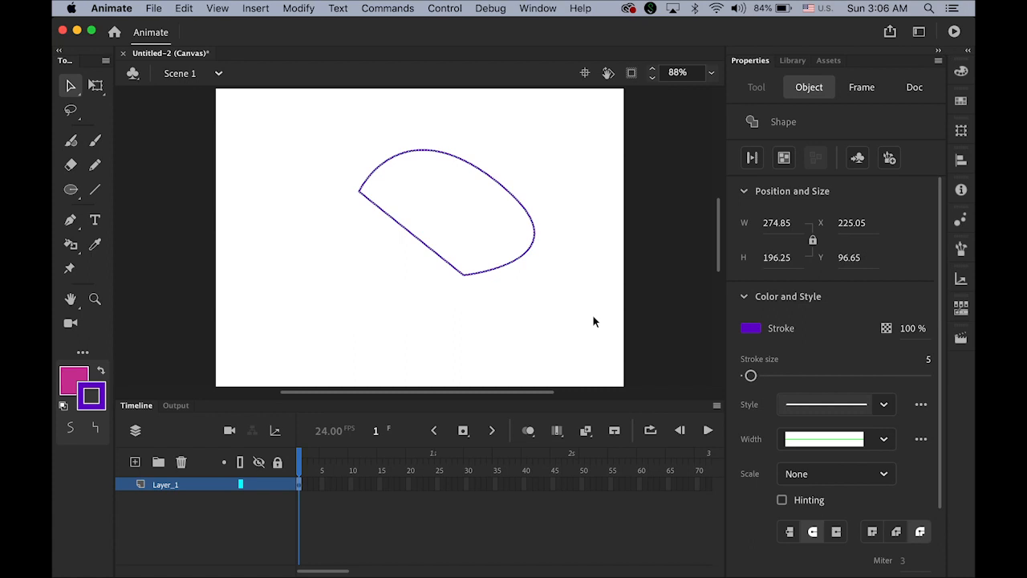
key("Delete")
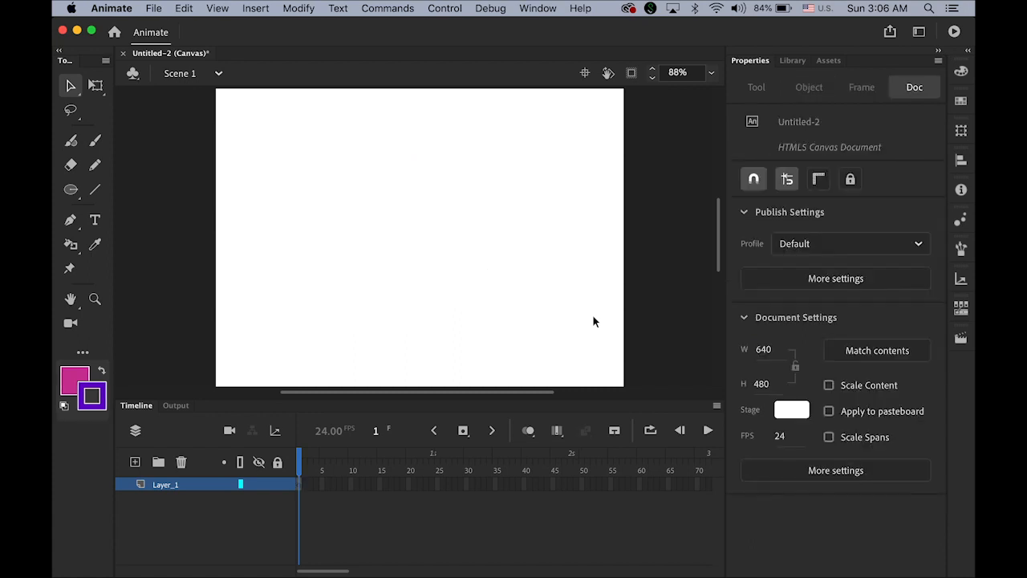
left_click(70, 223)
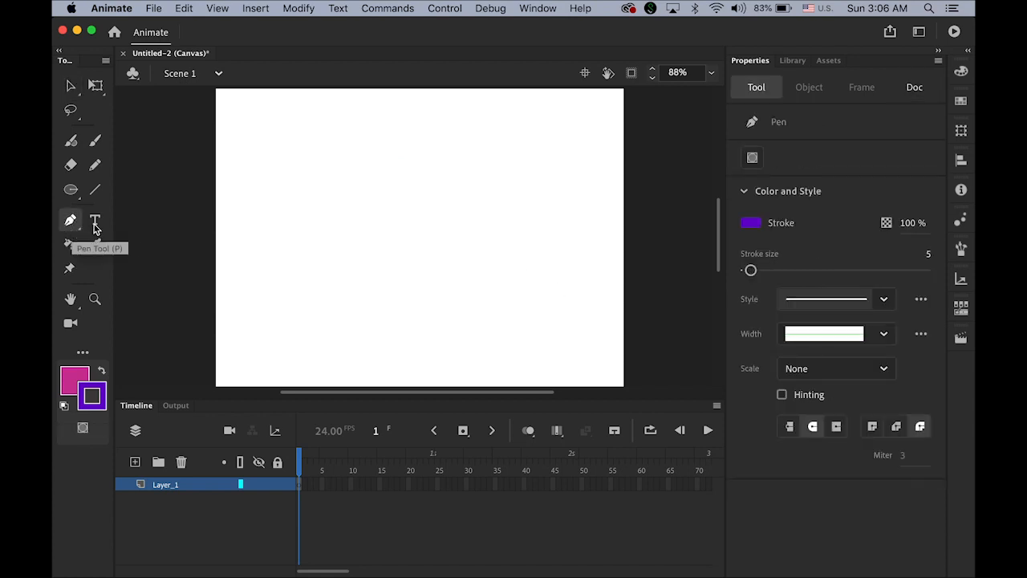
left_click(272, 183)
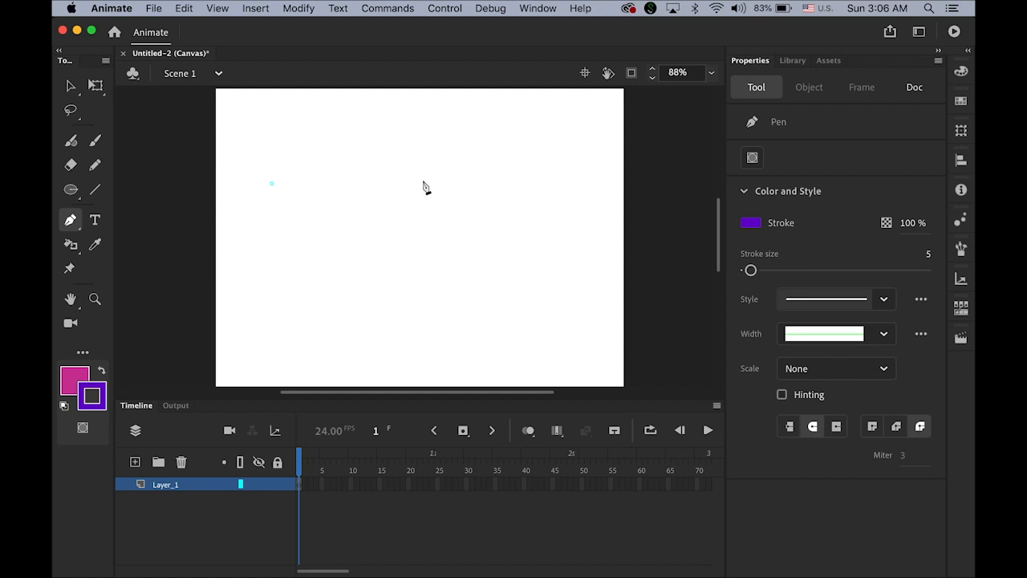
left_click(423, 180)
left_click(513, 190)
left_click(520, 268)
left_click(479, 326)
left_click(321, 316)
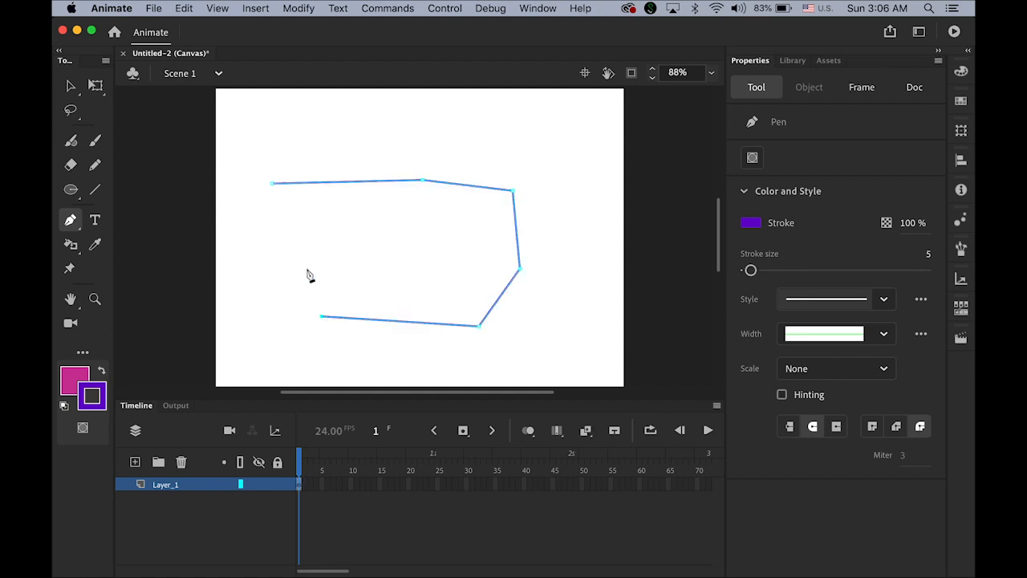
left_click(306, 250)
left_click(359, 221)
left_click(274, 184)
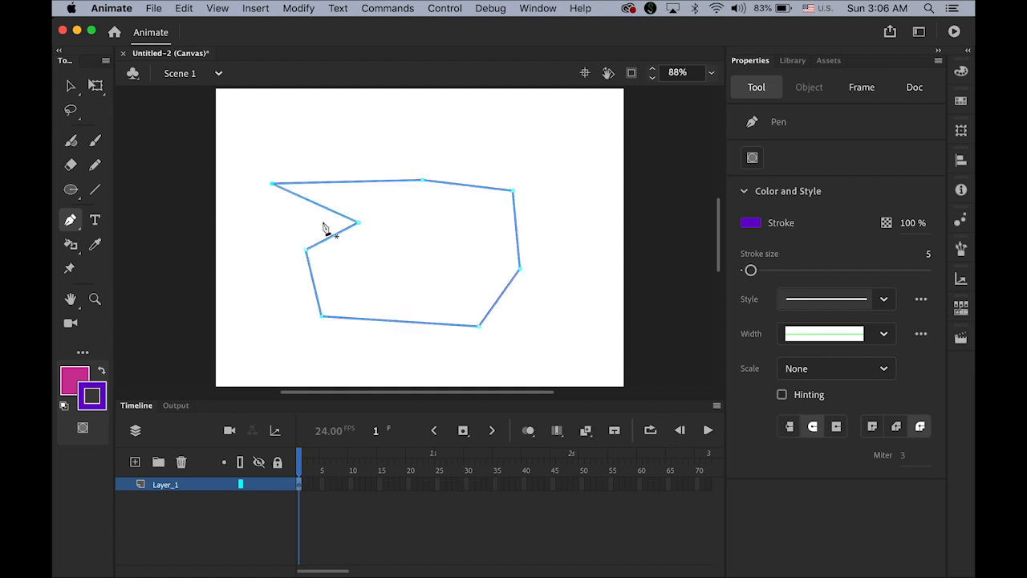
left_click(71, 86)
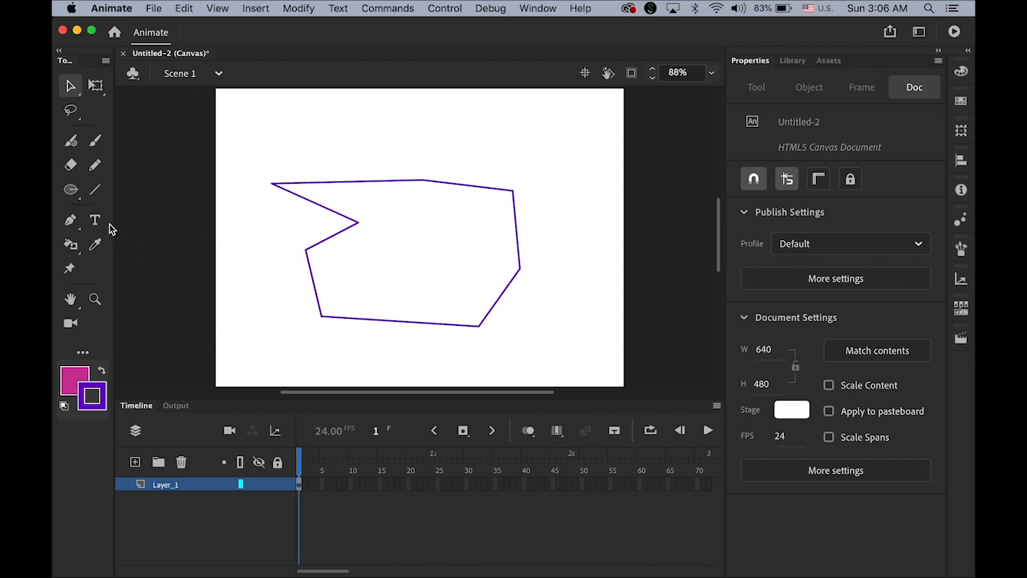
left_click(72, 245)
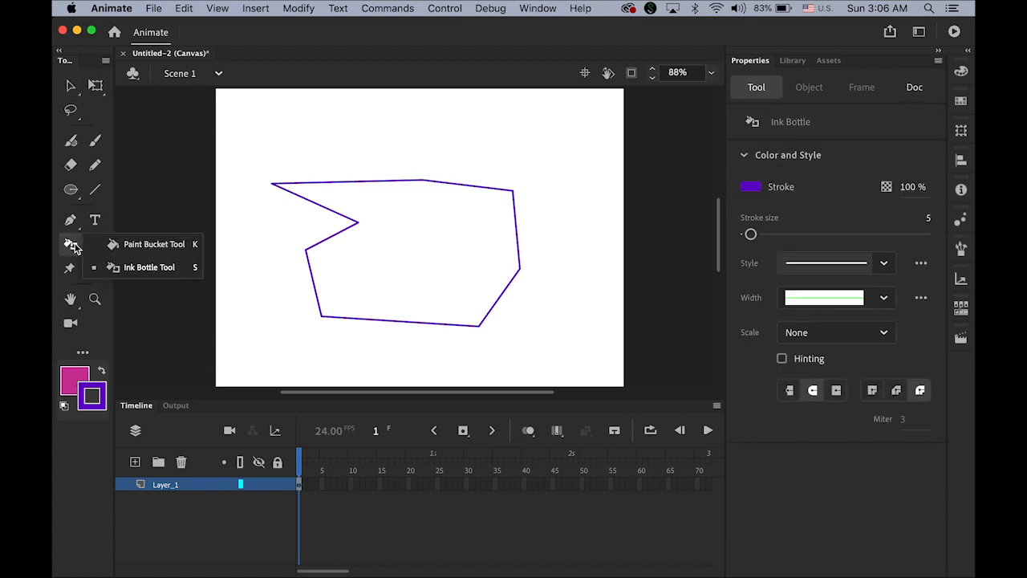
left_click(154, 244)
left_click(404, 252)
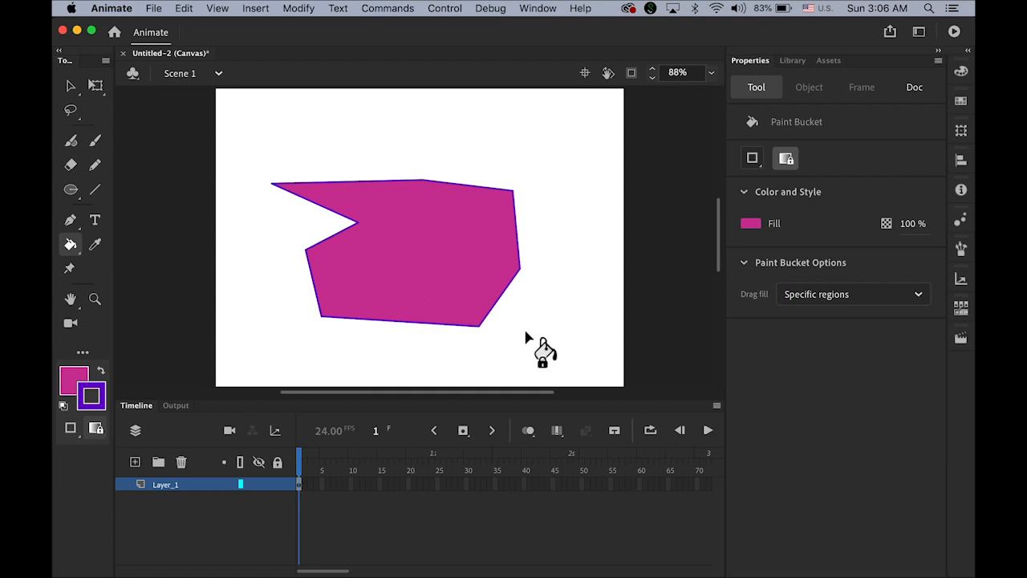
left_click(70, 85)
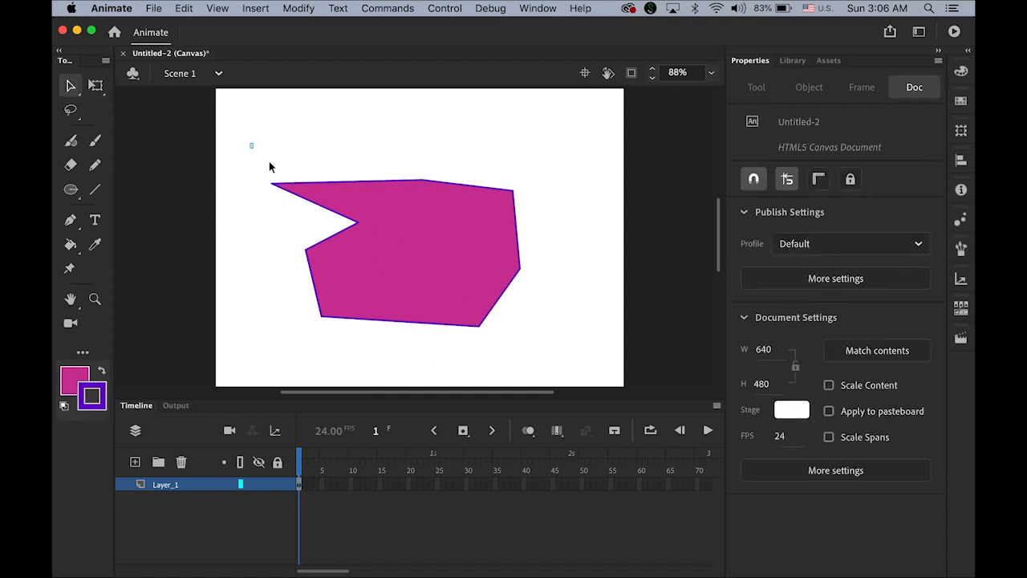
left_click_drag(250, 142, 567, 318)
key("Delete")
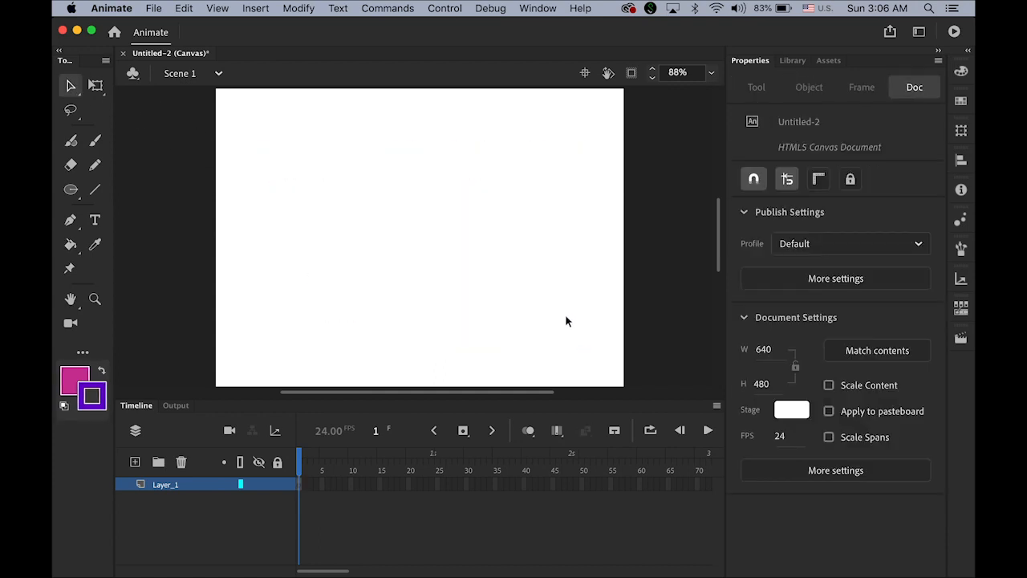
left_click(70, 221)
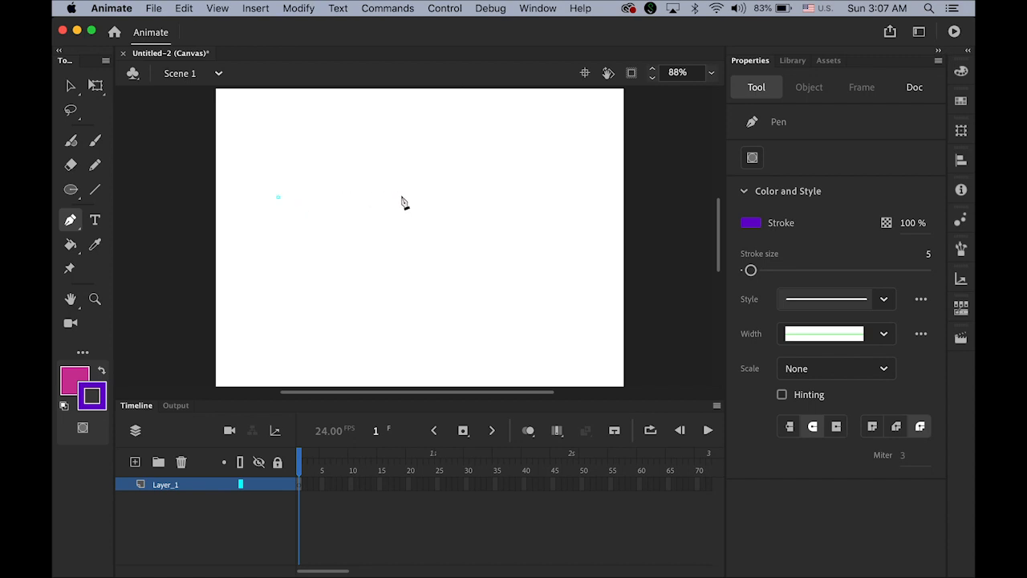
left_click_drag(401, 196, 467, 265)
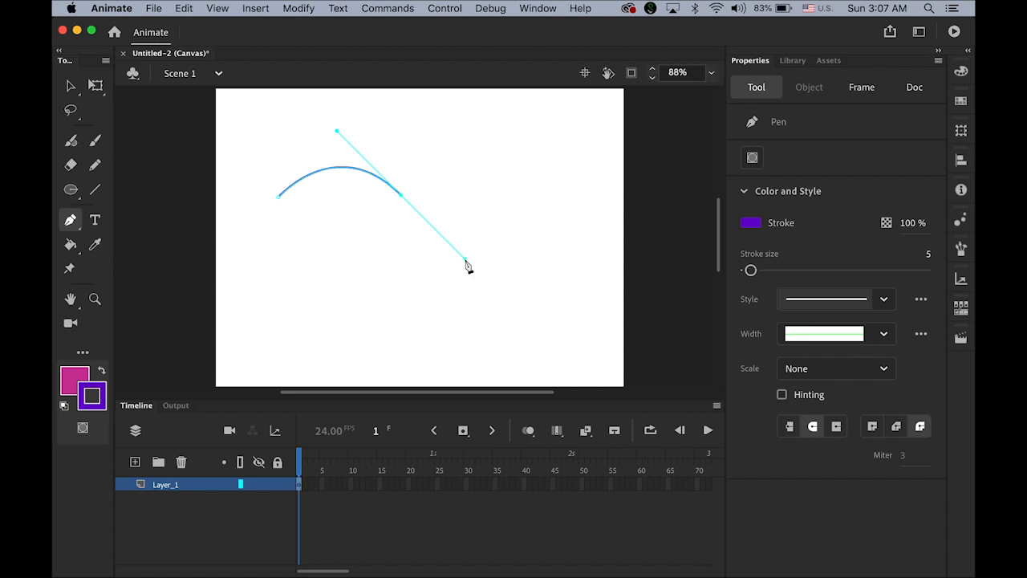
left_click(517, 194)
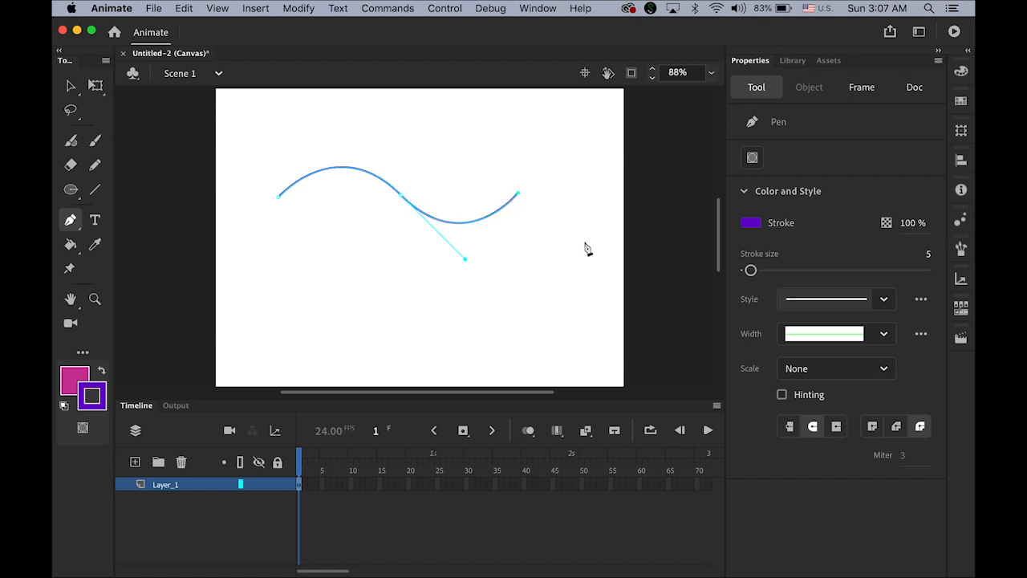
left_click(69, 85)
mouse_move(246, 134)
left_mouse_down()
mouse_move(550, 273)
mouse_move(537, 280)
left_mouse_up()
key("Delete")
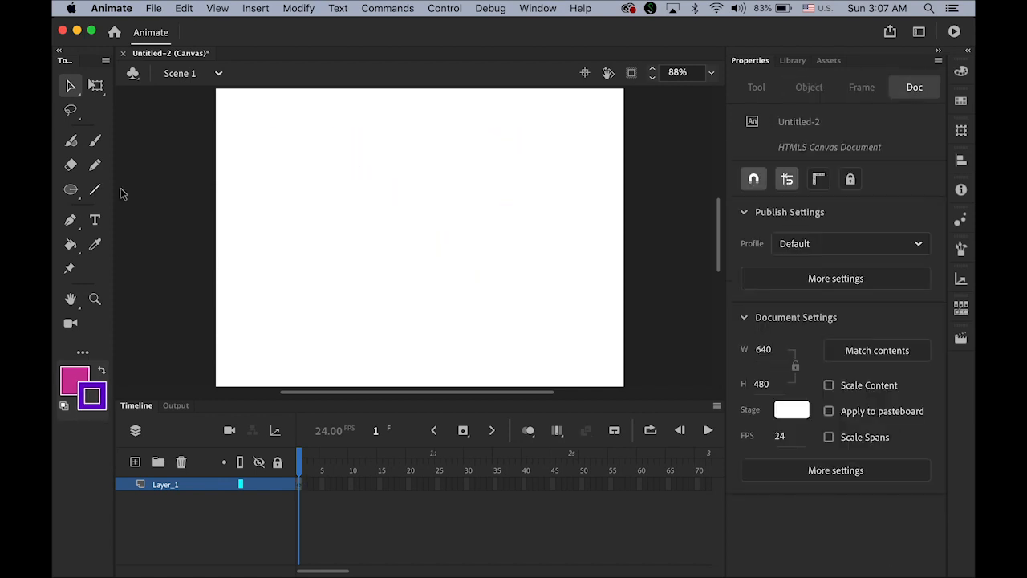
Step: Draw a closed, rounded pen-tool outline and fill it magenta with the Paint Bucket
left_click(71, 221)
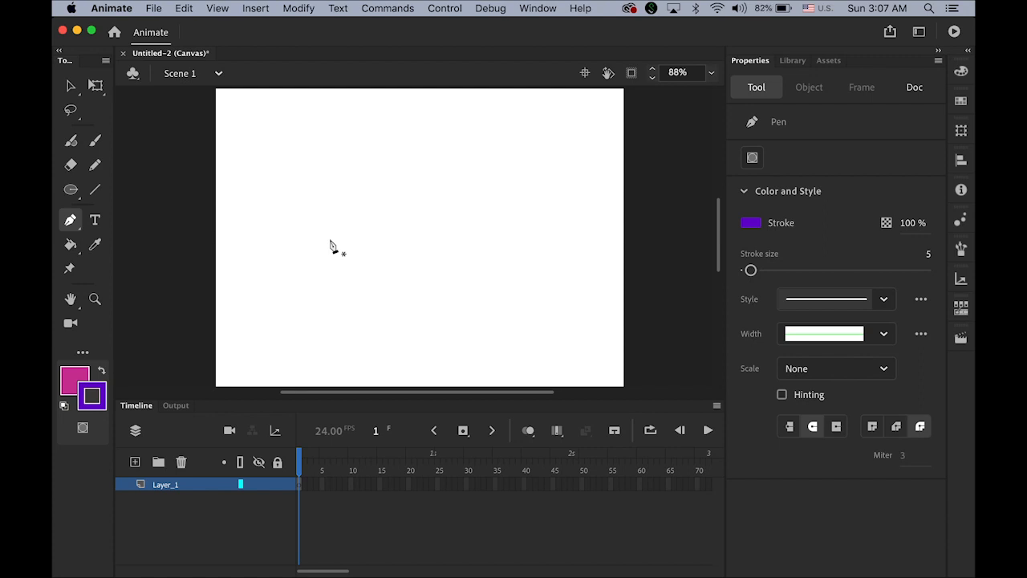
left_click(276, 196)
left_click_drag(420, 195, 499, 284)
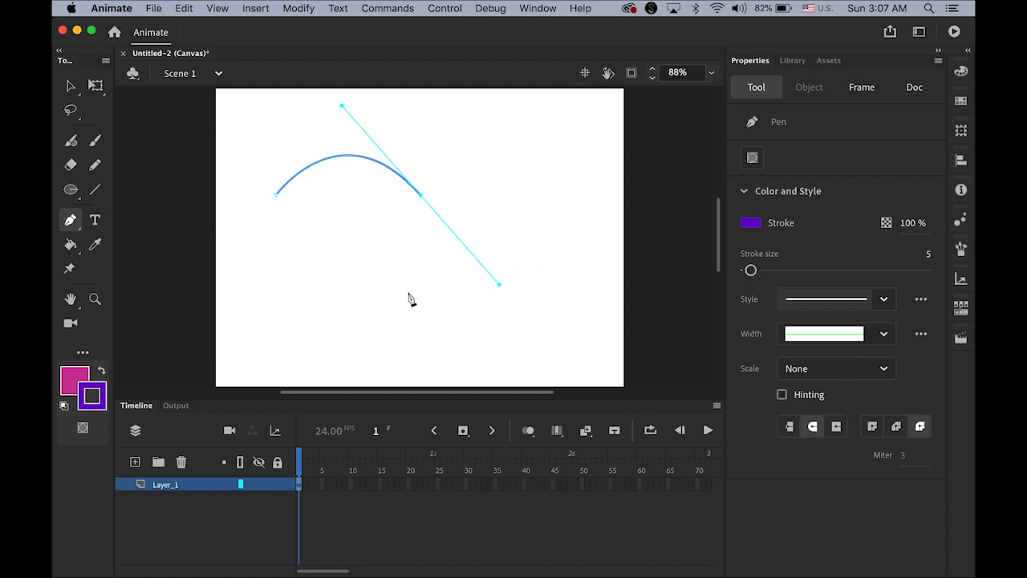
left_click_drag(409, 292, 375, 313)
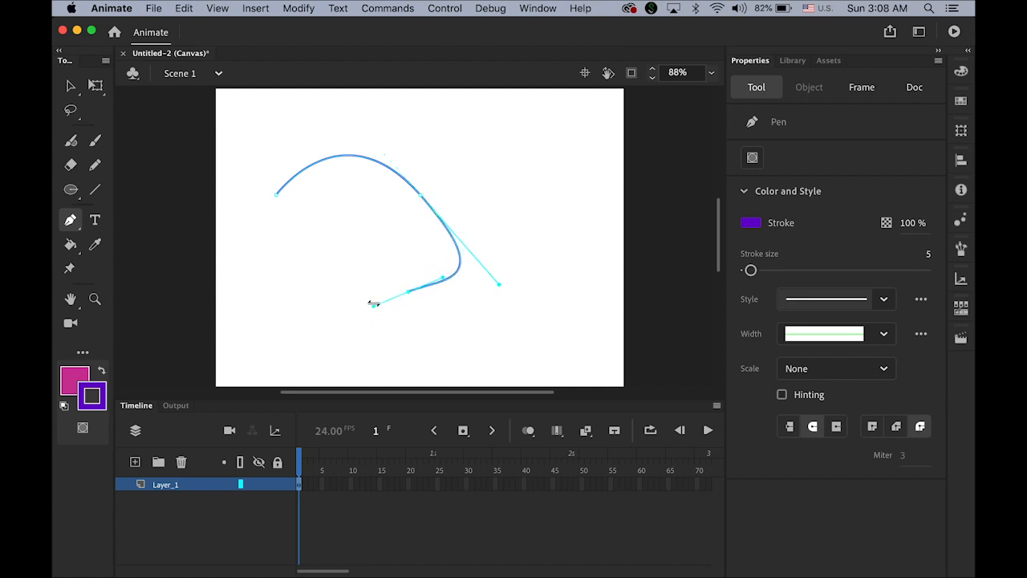
key("ctrl+z")
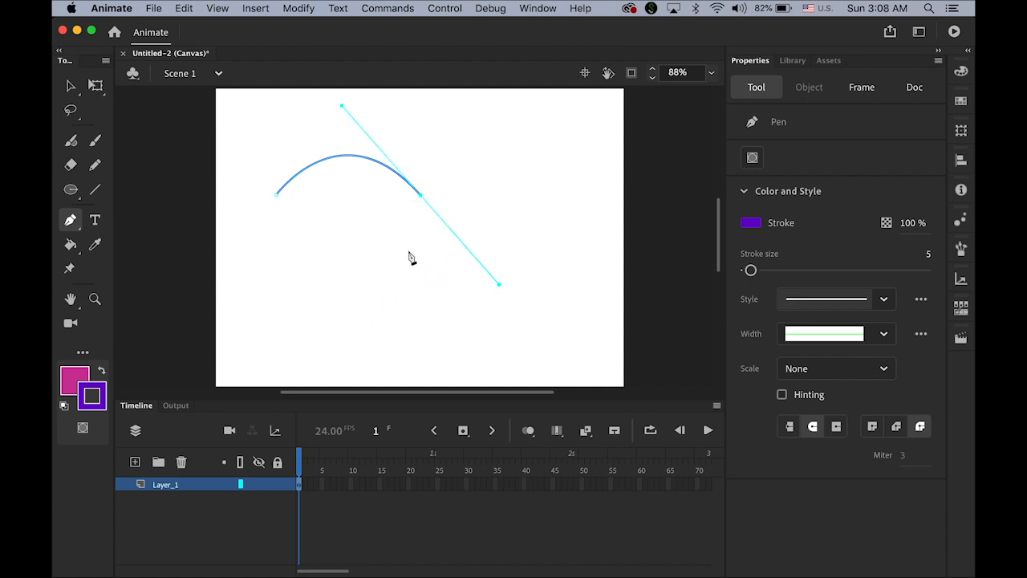
left_click(421, 197)
mouse_move(379, 296)
left_mouse_down()
mouse_move(266, 271)
mouse_move(268, 344)
mouse_move(284, 326)
mouse_move(274, 320)
left_mouse_up()
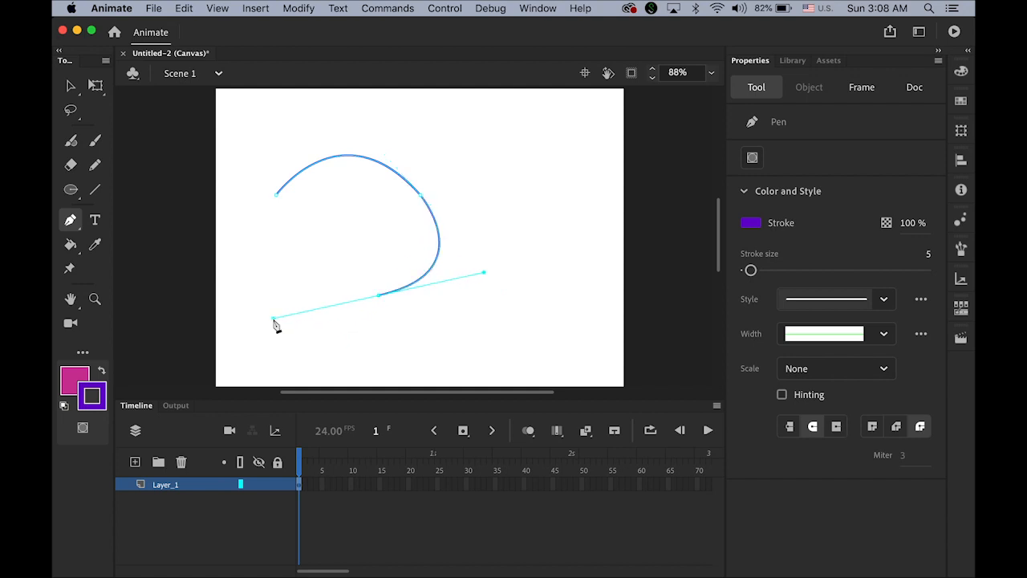
left_click(379, 296)
mouse_move(277, 196)
left_mouse_down()
mouse_move(305, 168)
mouse_move(307, 129)
mouse_move(335, 101)
mouse_move(364, 99)
left_mouse_up()
left_click(70, 244)
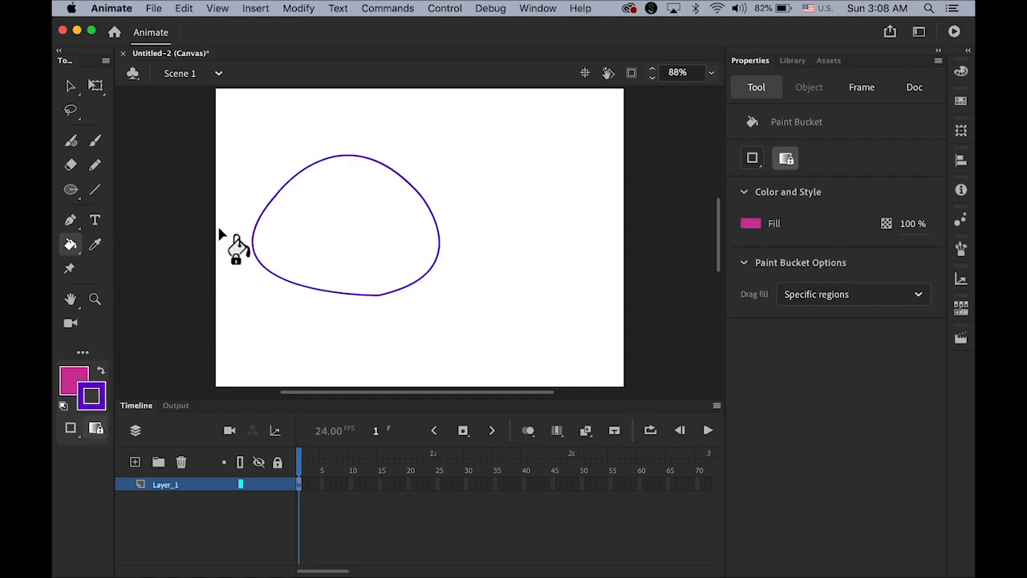
left_click(336, 228)
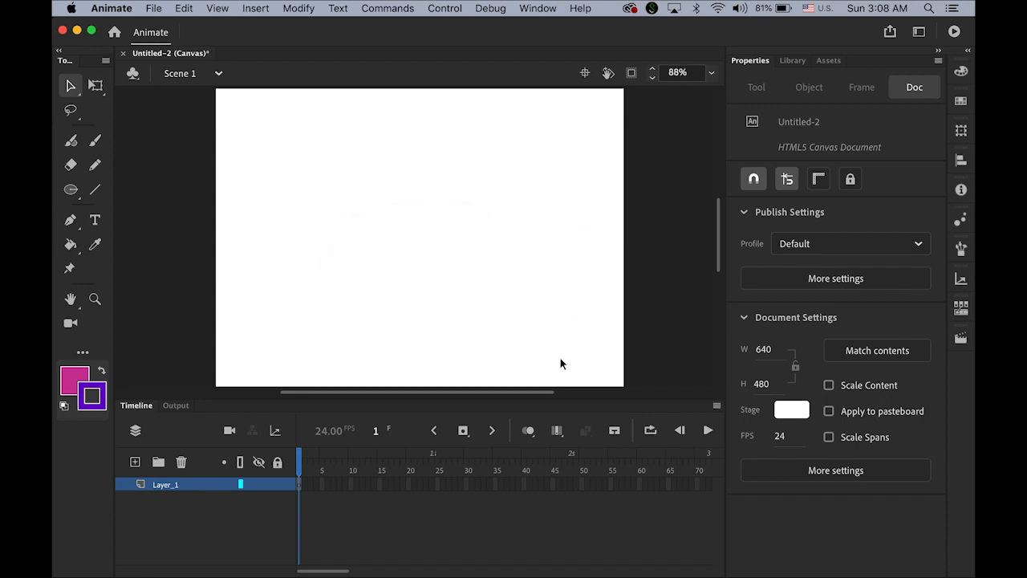
Step: Draw a 180.9 x 180.9 magenta circle with purple outline, placed at X 19.25, Y 18.15
left_click(70, 189)
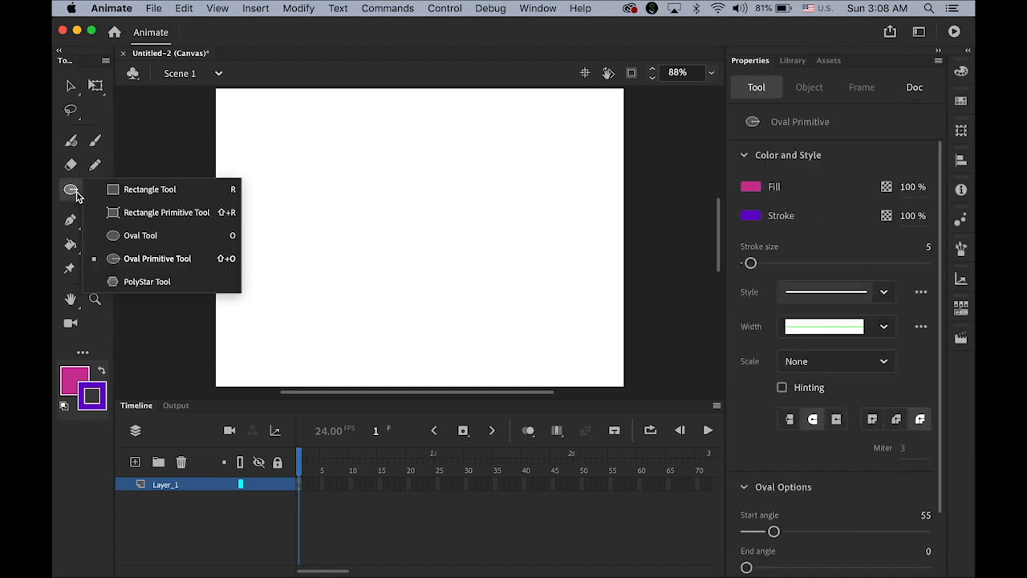
left_click(142, 235)
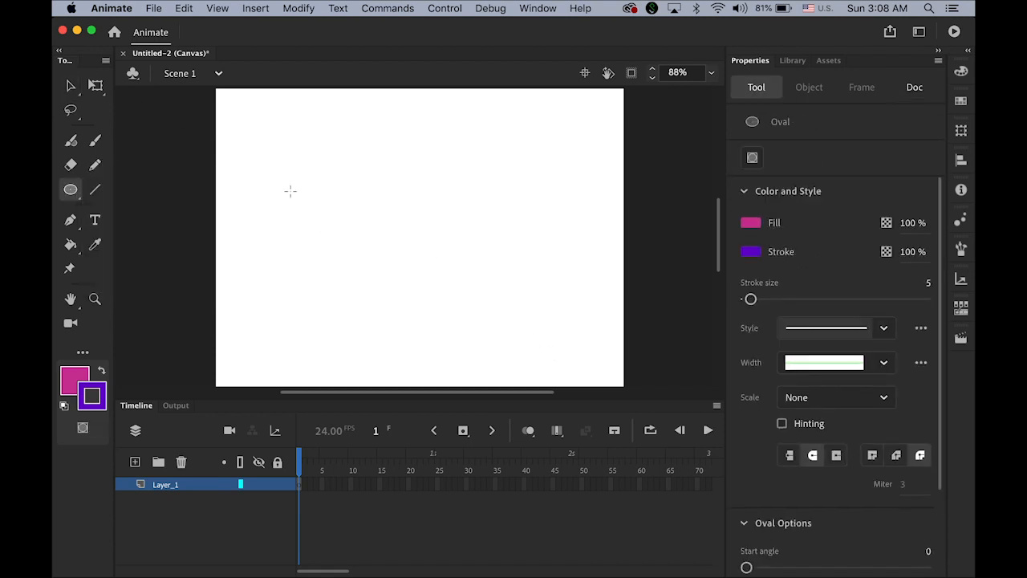
left_click_drag(348, 170, 463, 284)
left_click(70, 85)
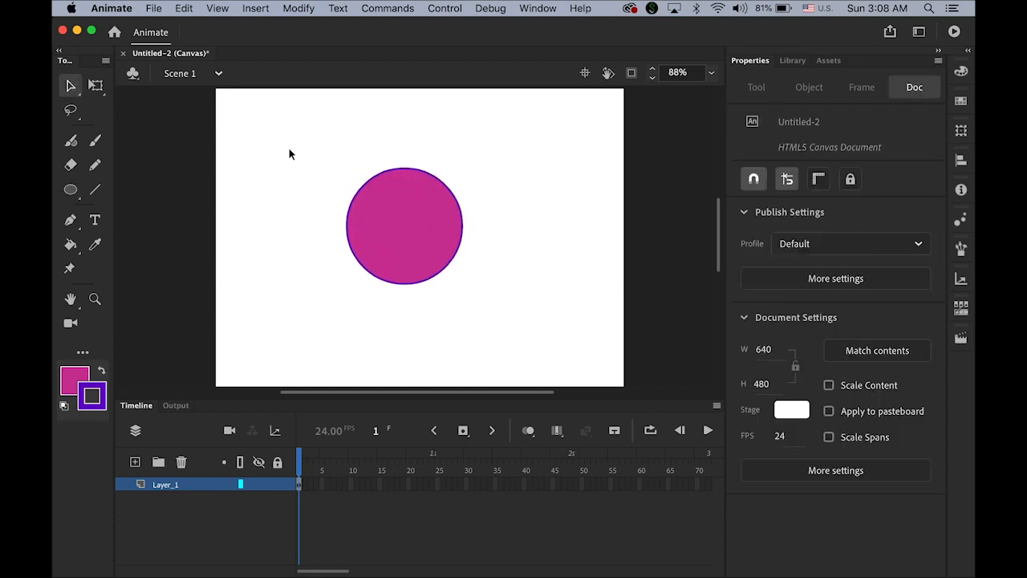
left_click_drag(287, 138, 291, 174)
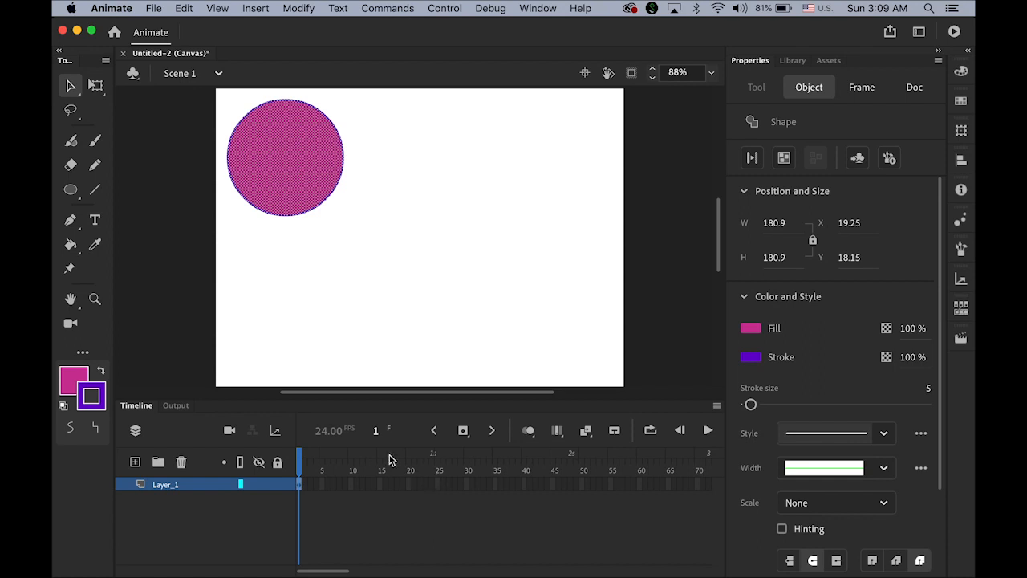
left_click(298, 485)
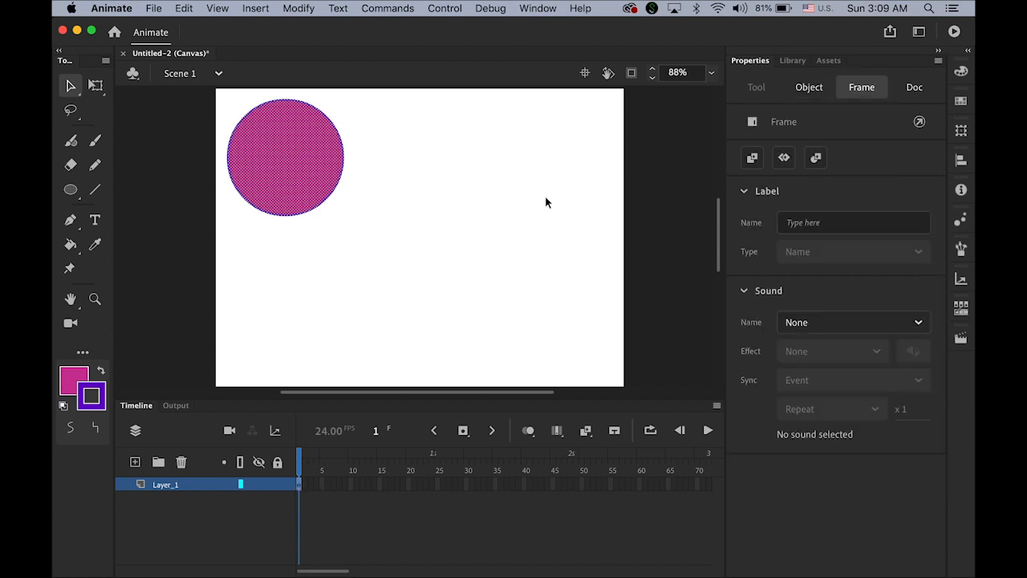
left_click(256, 8)
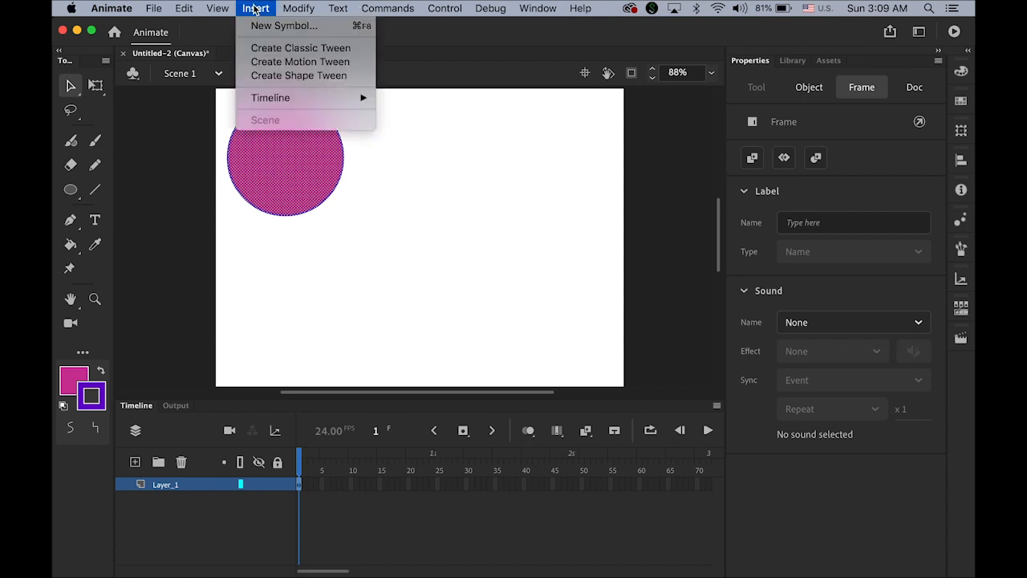
Step: Create a classic tween on Layer_1 with an ending keyframe at frame 24
left_click(266, 50)
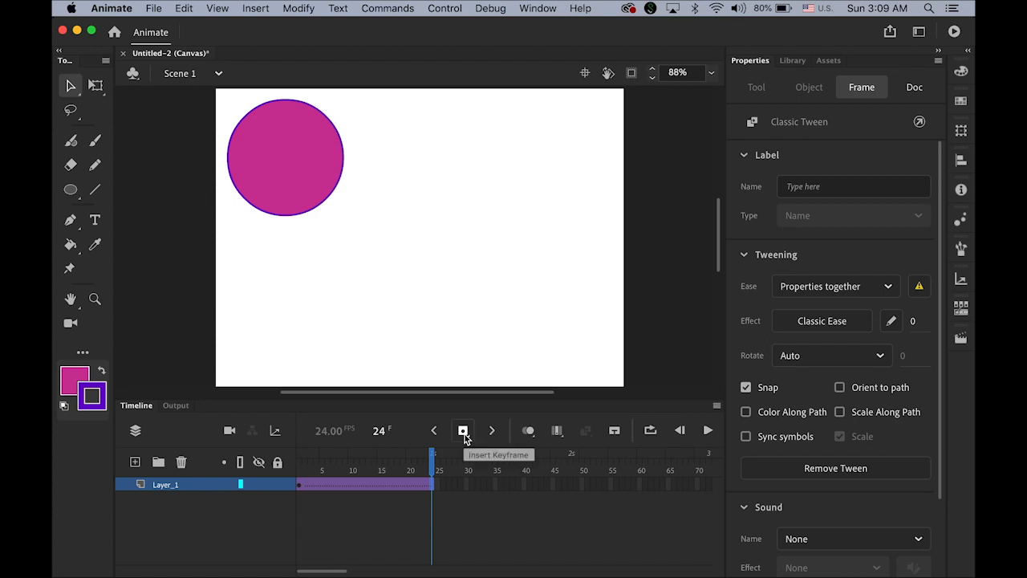
left_click(253, 8)
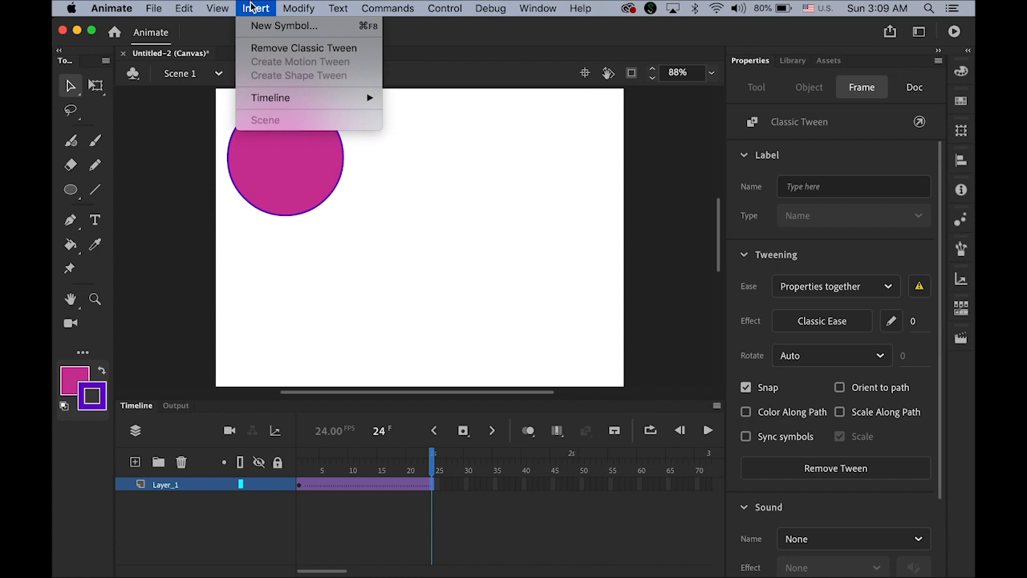
mouse_move(295, 99)
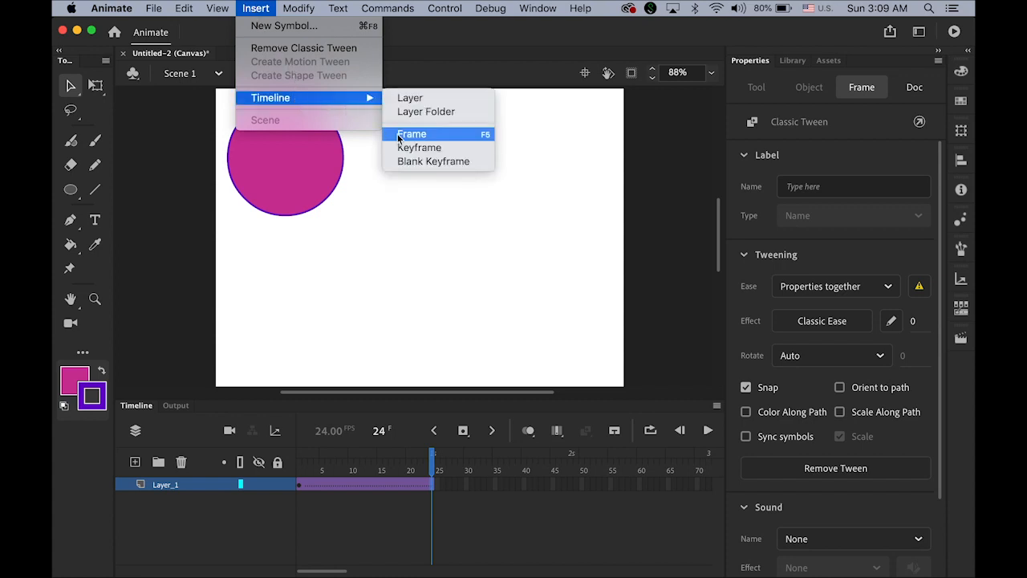
left_click(253, 8)
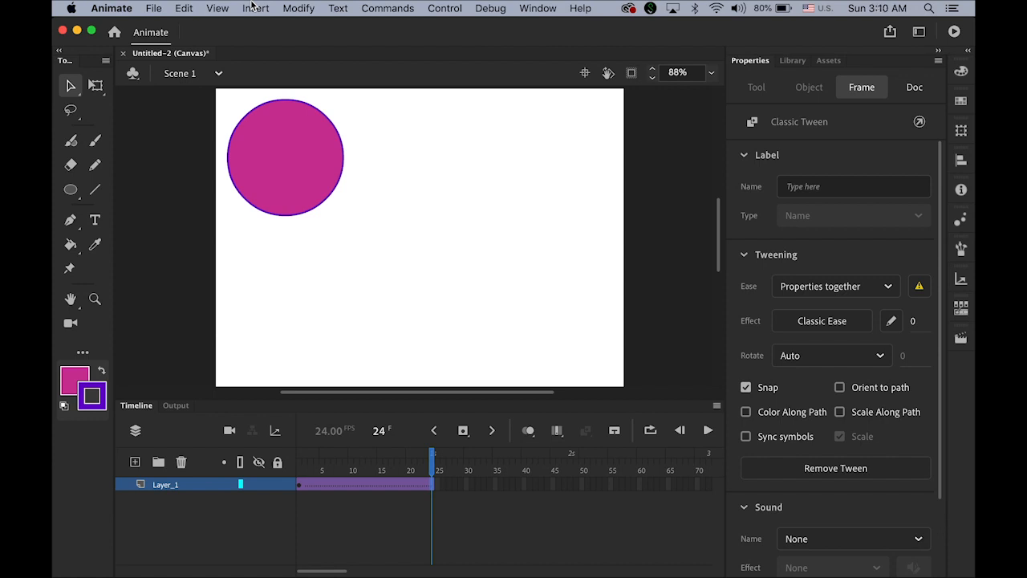
left_click(462, 430)
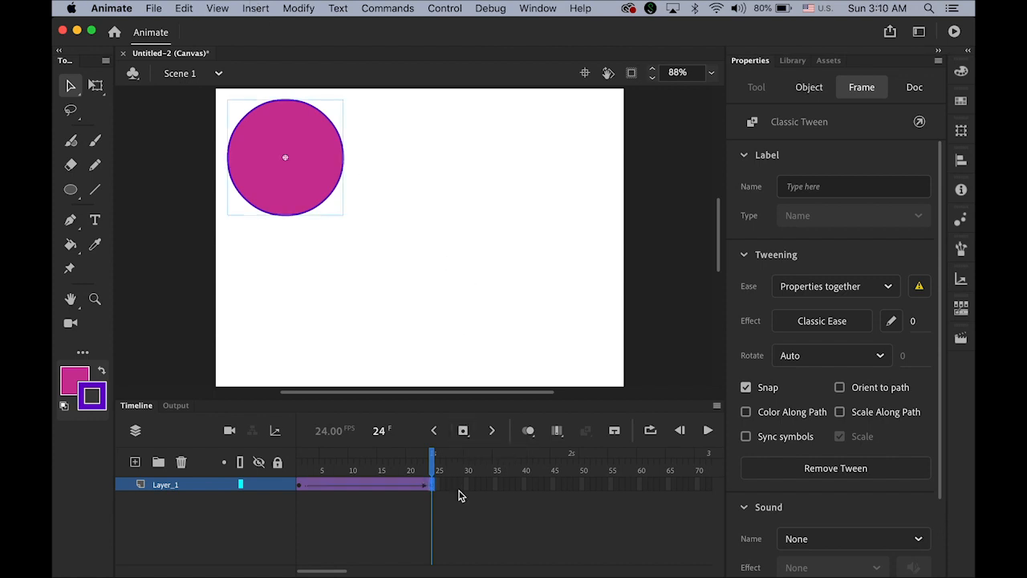
left_click(296, 487)
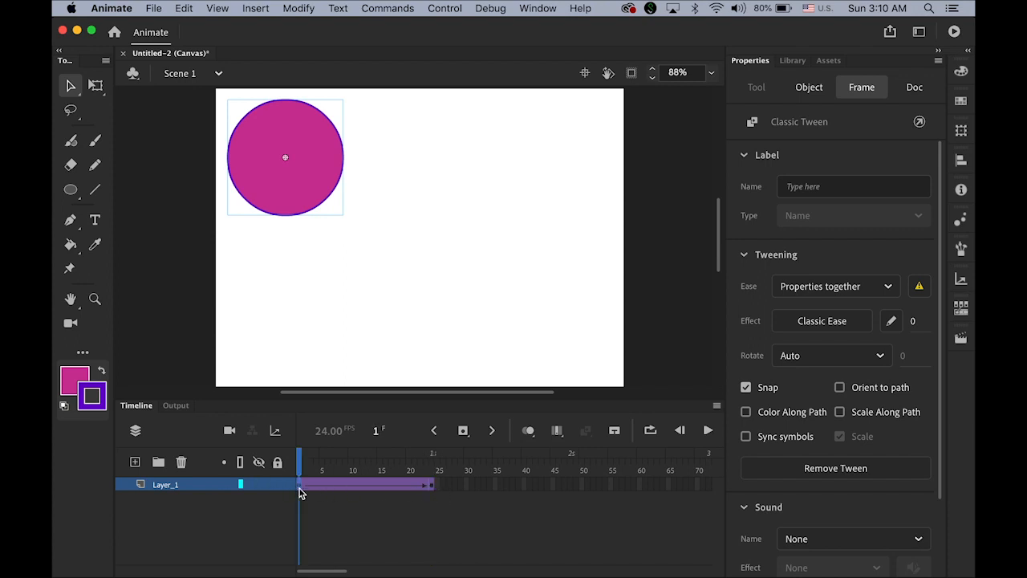
left_click(429, 488)
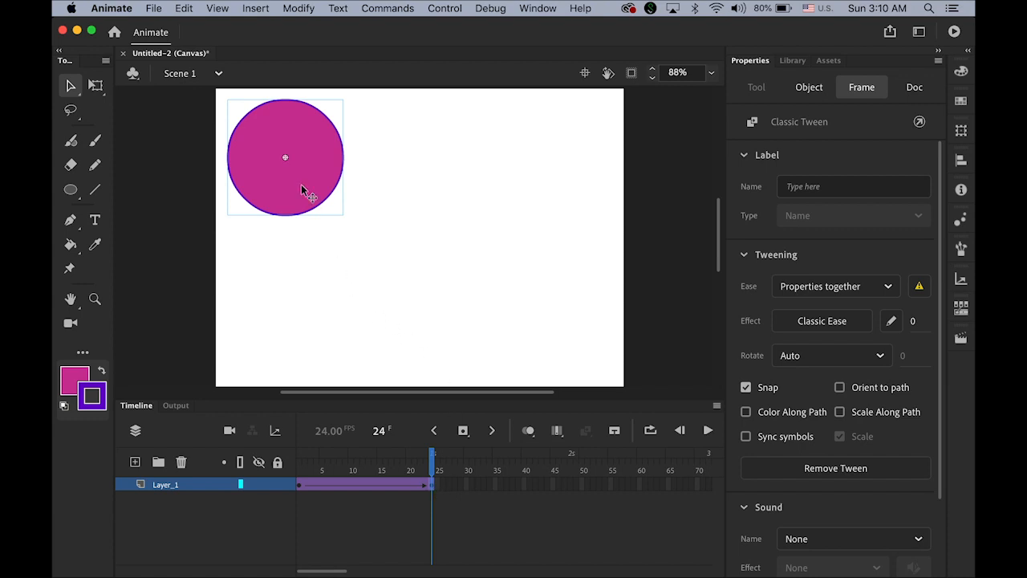
Step: Move the circle to the lower right at frame 24, preview the motion, and add Layer_2
left_click_drag(301, 189, 571, 347)
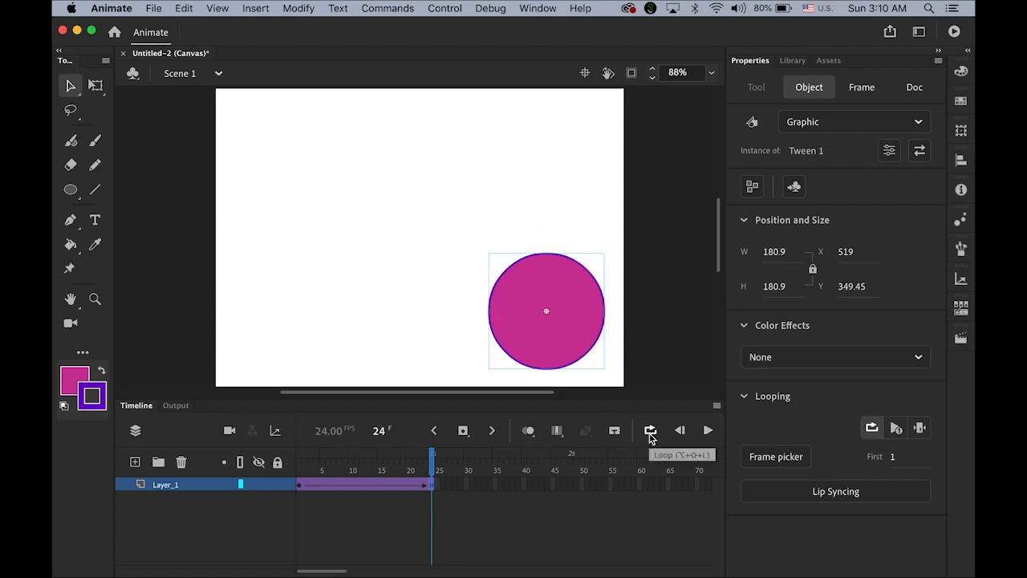
left_click(707, 431)
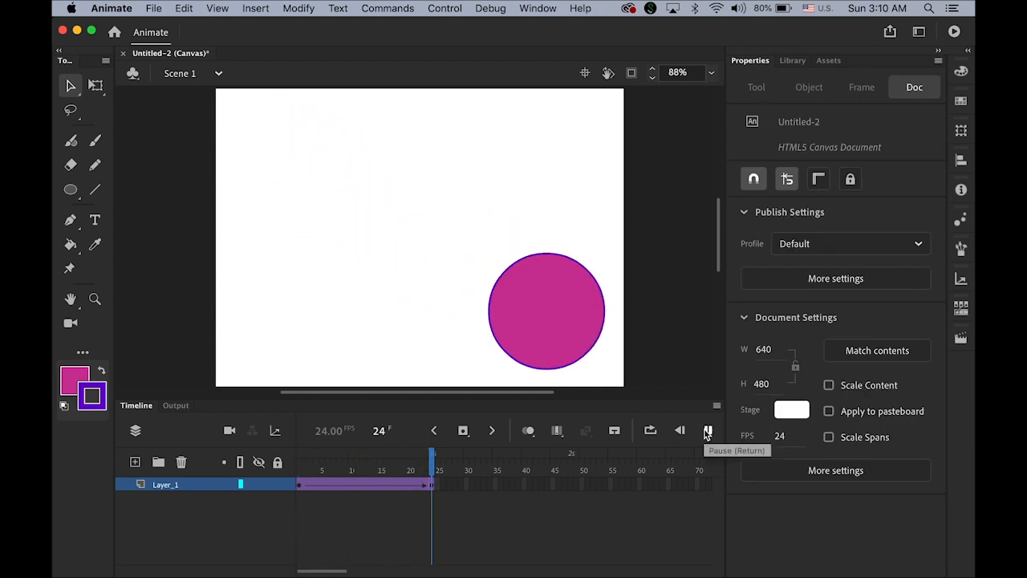
left_click(707, 432)
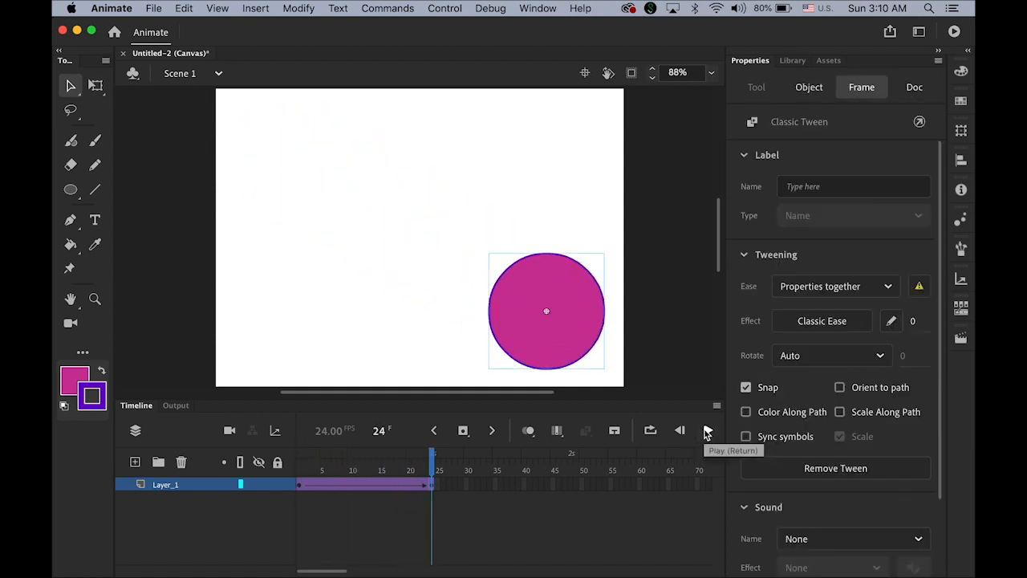
left_click(707, 432)
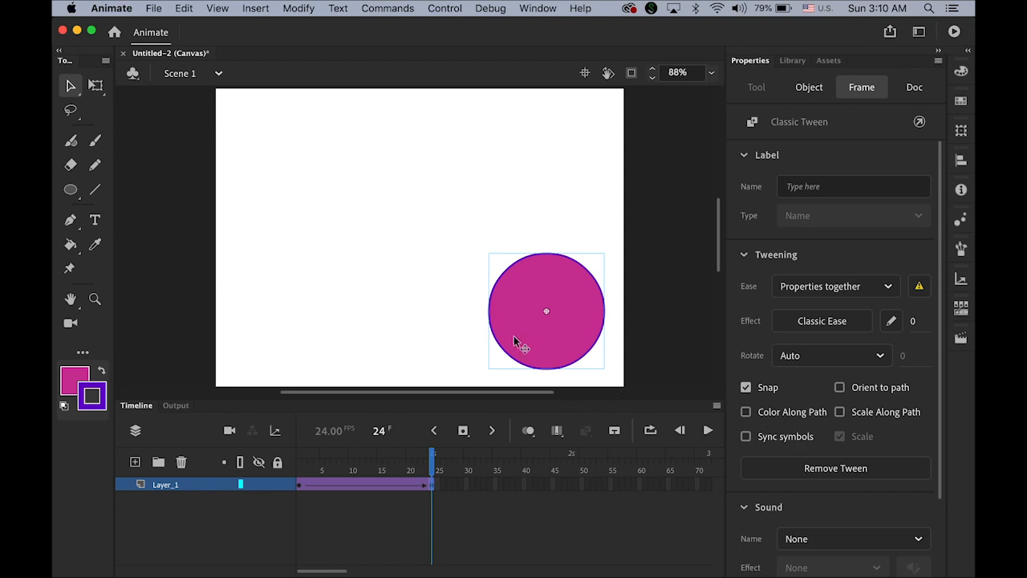
left_click(134, 463)
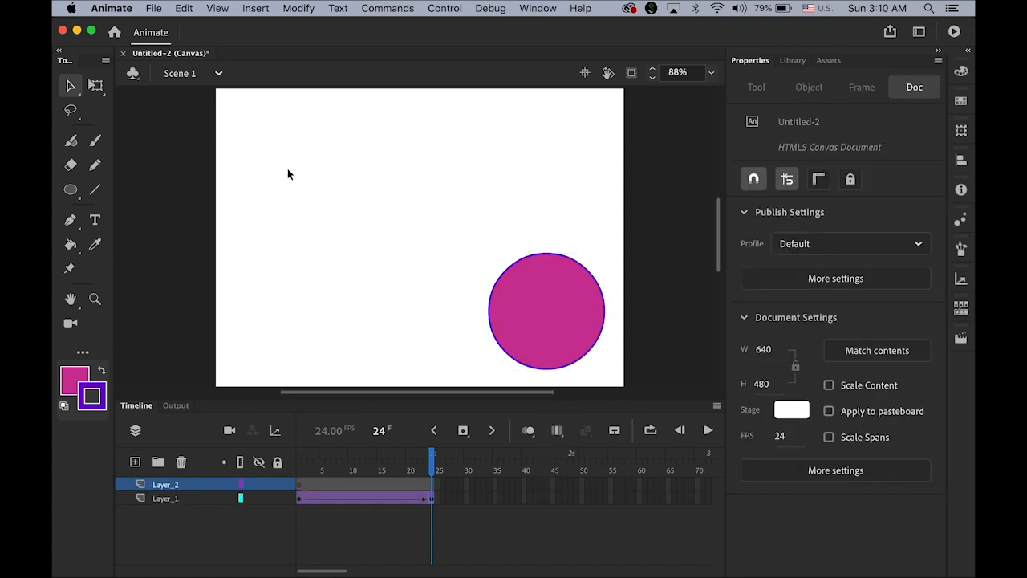
Step: Draw a second circle at the lower left of the stage on Layer_2
left_click(71, 189)
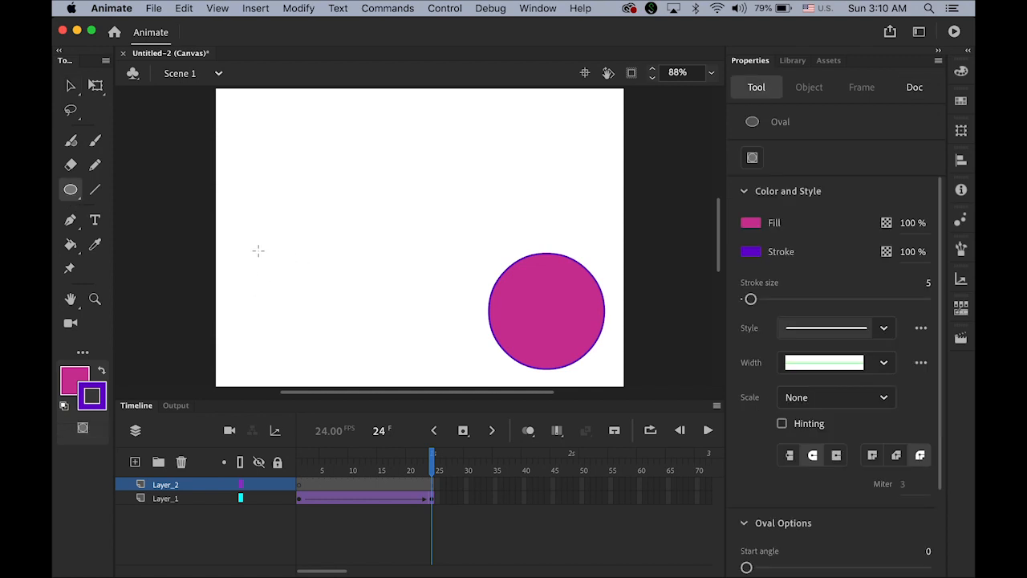
mouse_move(259, 250)
left_mouse_down()
mouse_move(378, 310)
mouse_move(367, 320)
left_mouse_up()
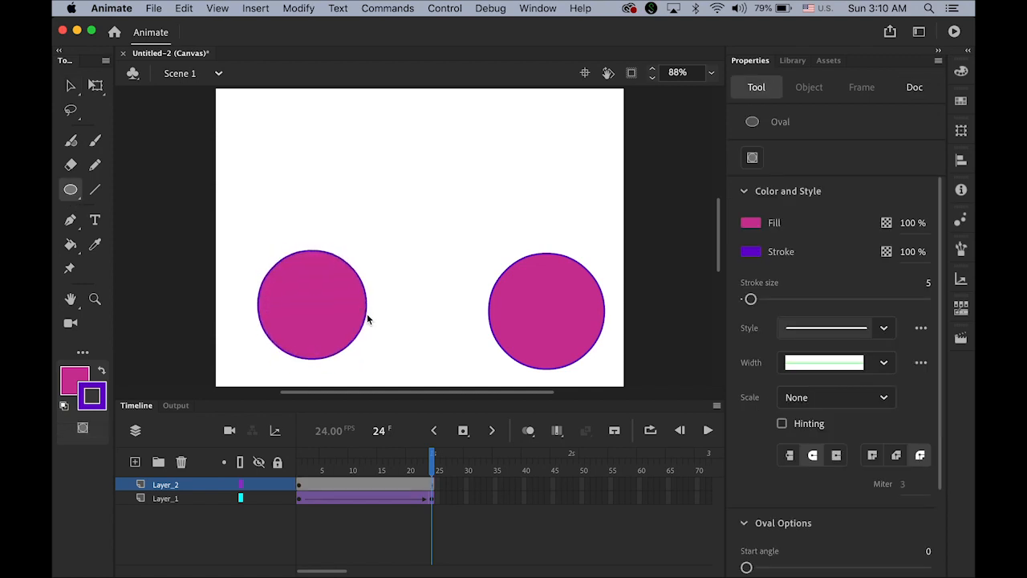
left_click(71, 85)
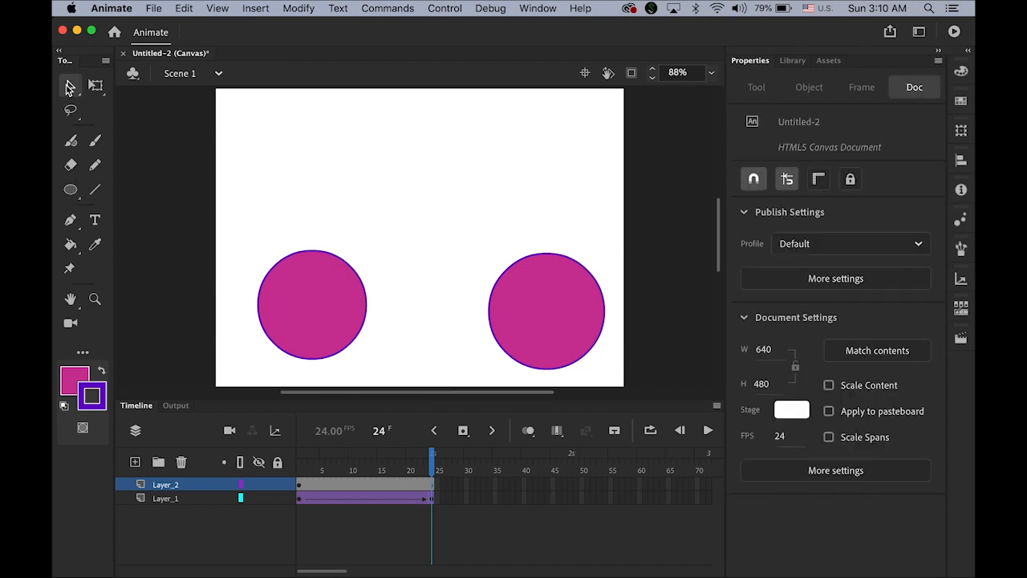
Step: Fill the new circle blue #0000FF, trying red first, then return to frame 1
left_click(70, 247)
left_click(74, 380)
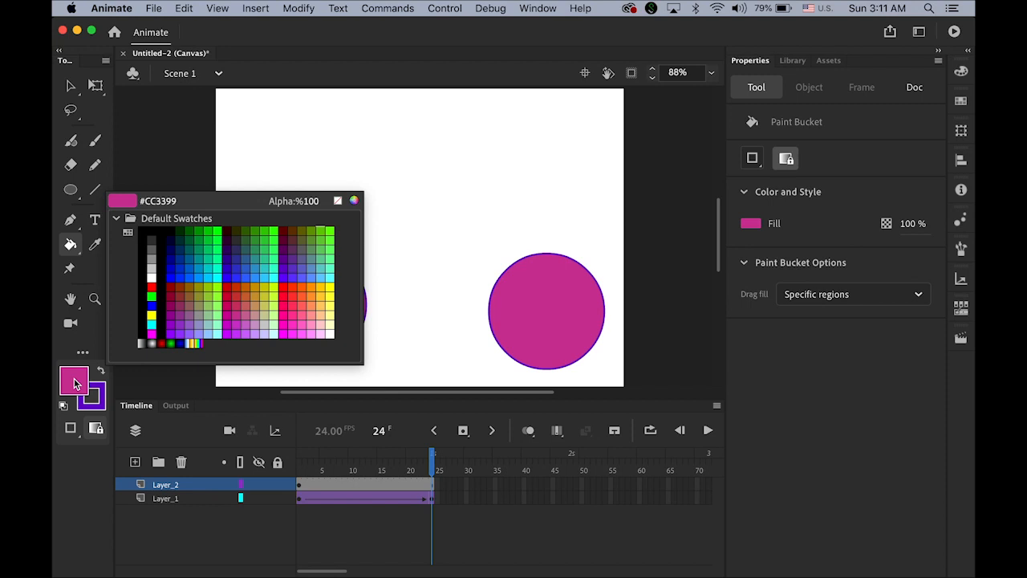
left_click(153, 294)
left_click(325, 317)
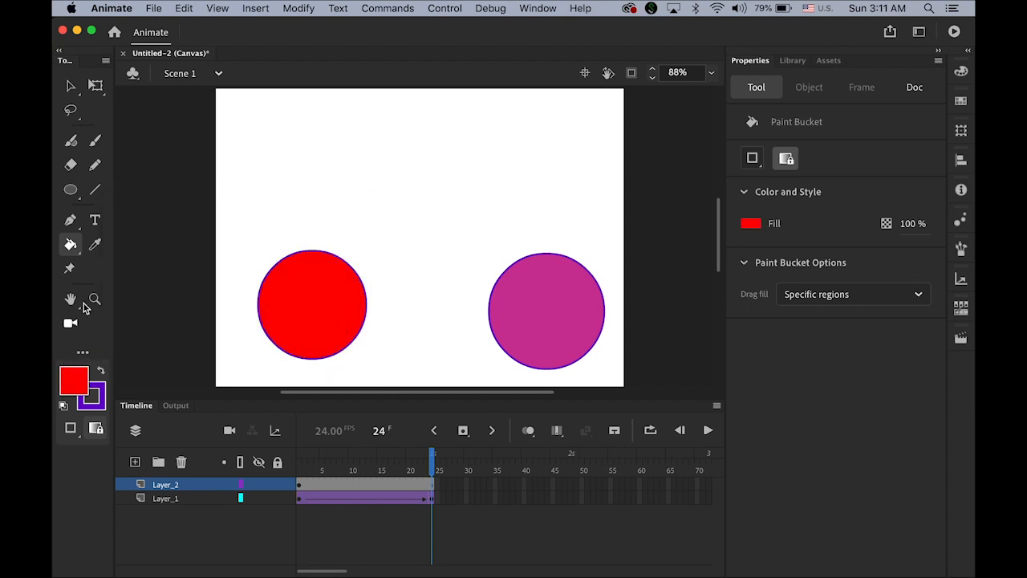
left_click(84, 382)
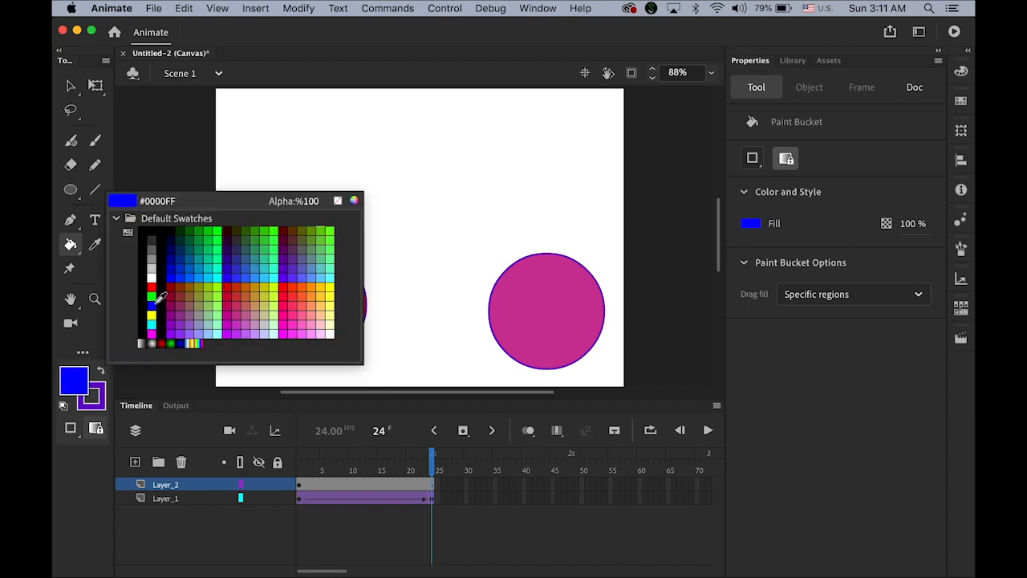
left_click(151, 315)
left_click(281, 314)
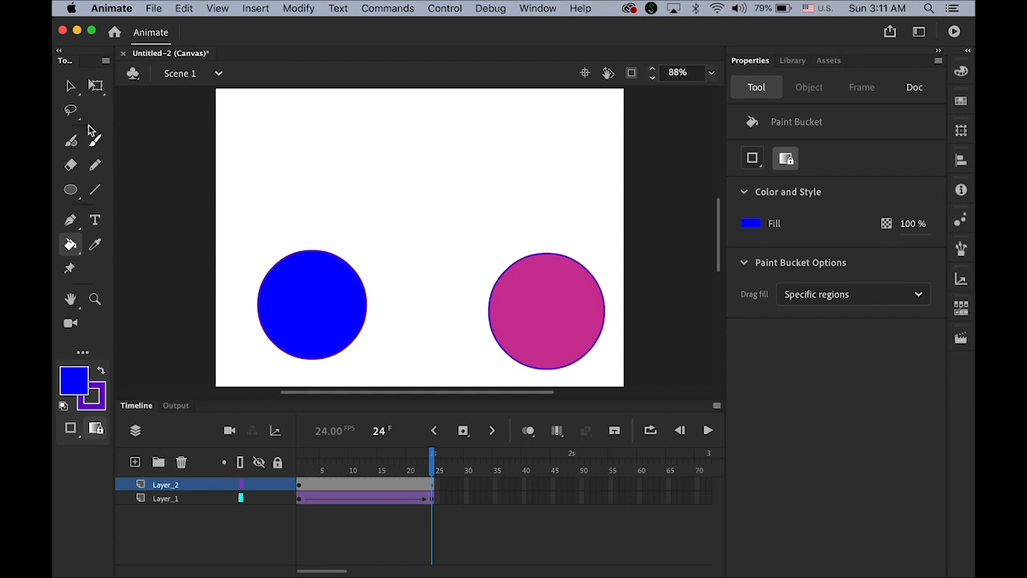
left_click(70, 85)
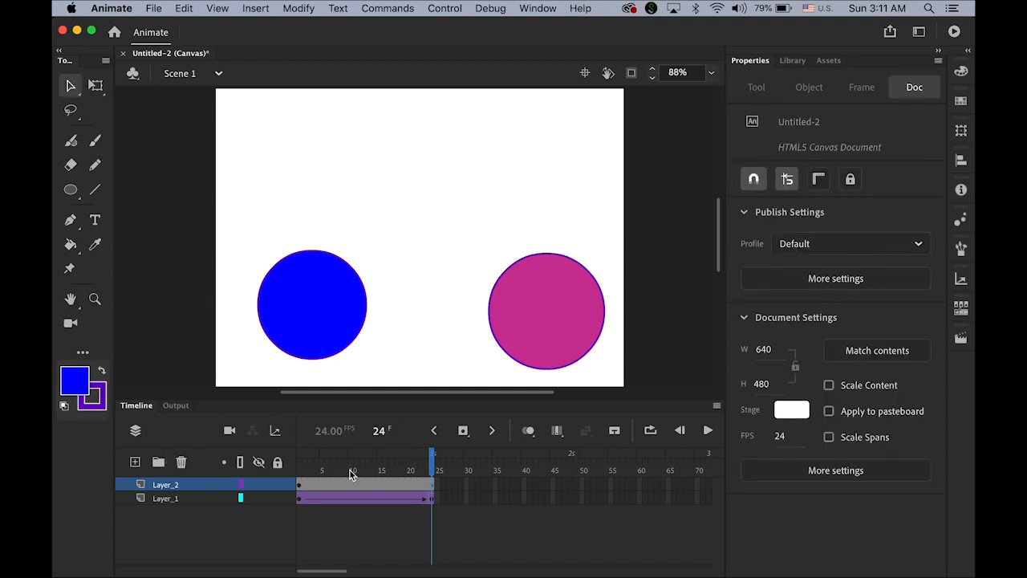
left_click(299, 486)
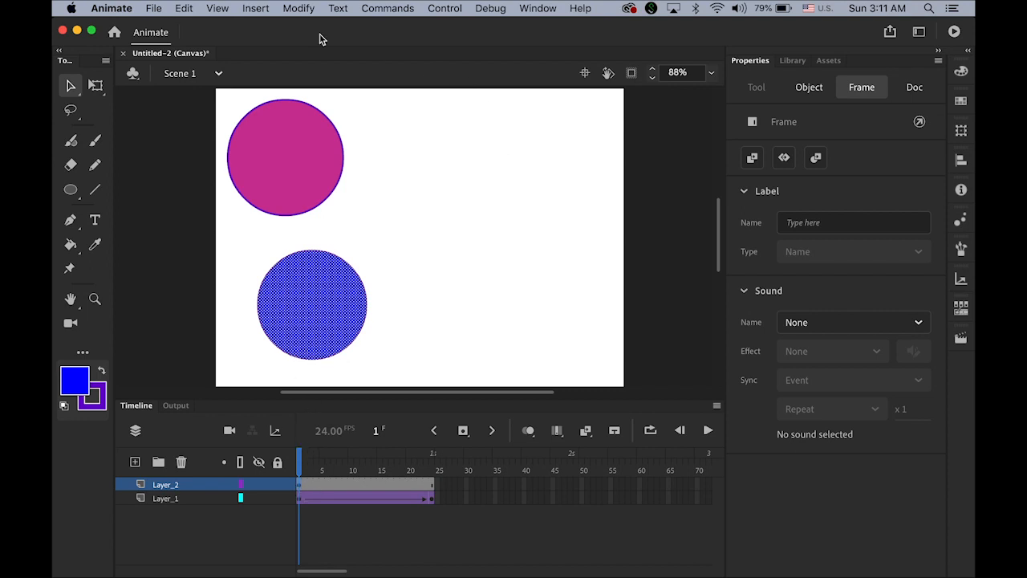
Step: Add a motion tween to the blue circle ending at X 439.85, Y 20.4 on frame 24, then preview
left_click(254, 9)
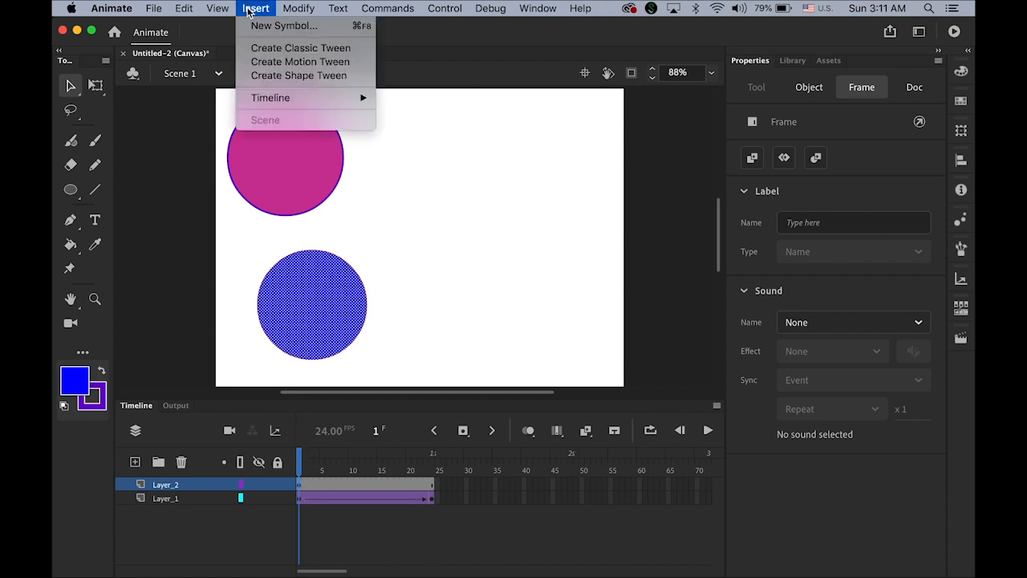
left_click(302, 64)
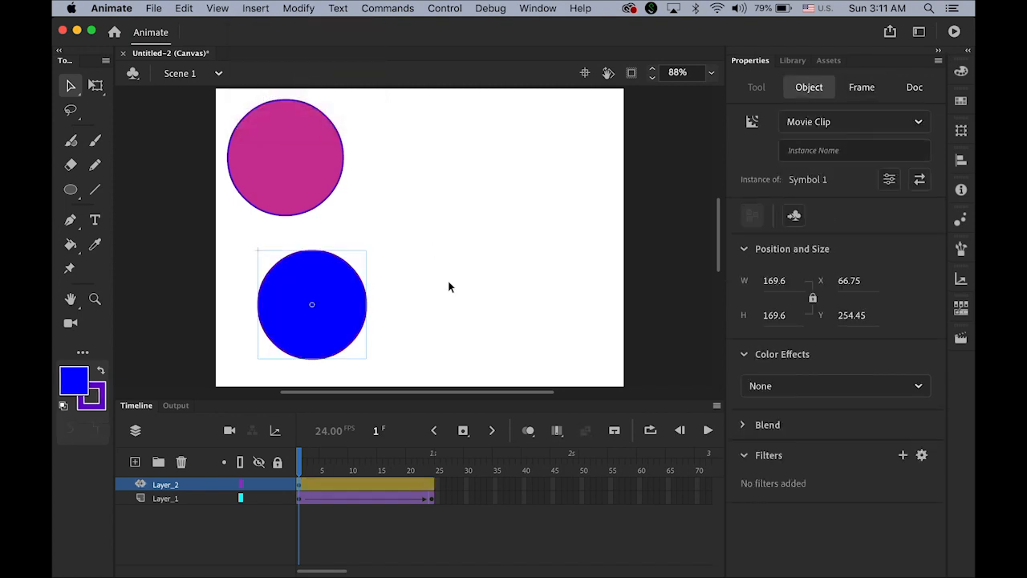
left_click(431, 488)
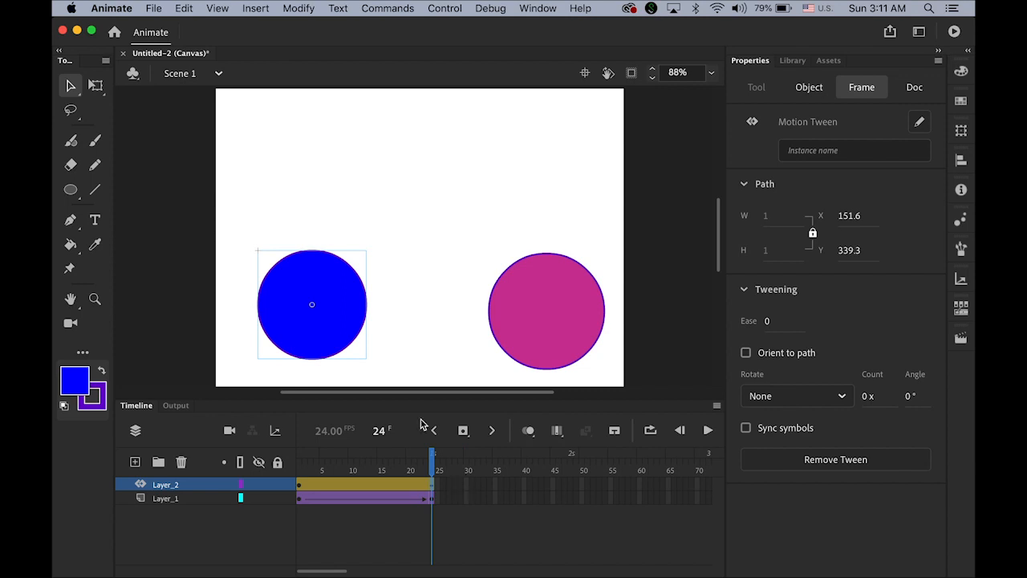
left_click_drag(320, 324, 558, 179)
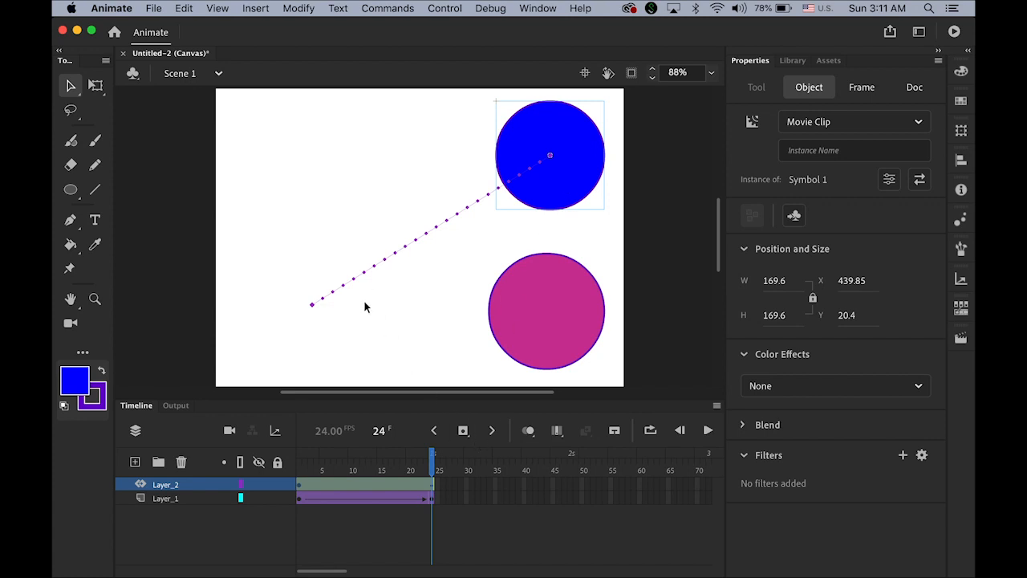
left_click(708, 430)
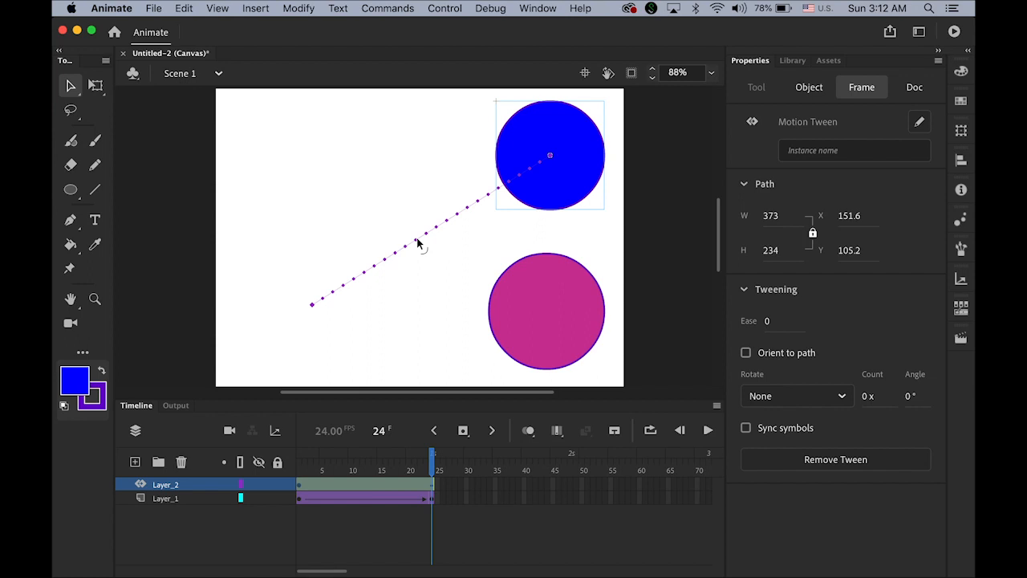
Step: Drag the middle of the blue circle's motion path upward into an arc and replay it
left_click_drag(418, 243, 374, 191)
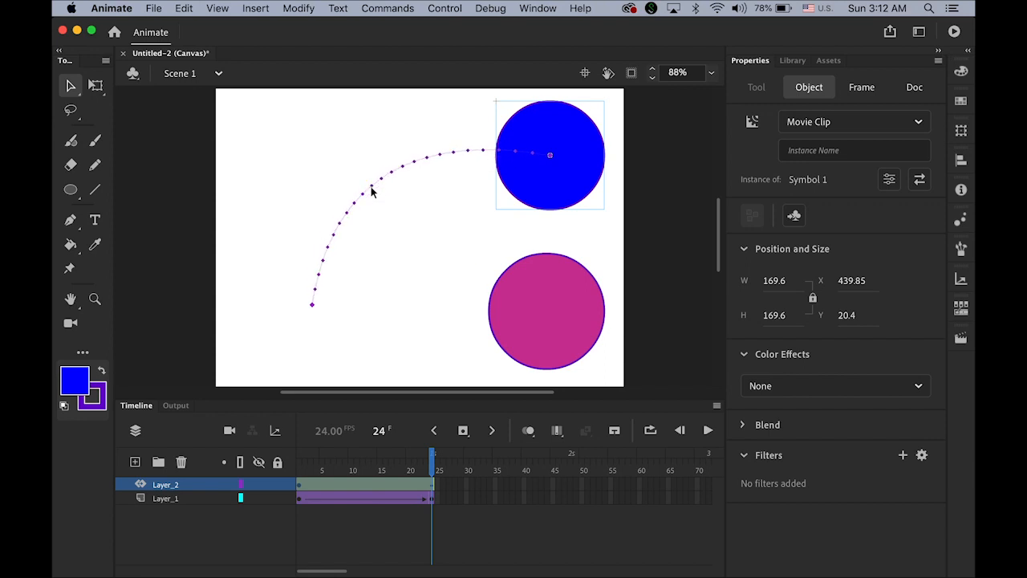
left_click(711, 434)
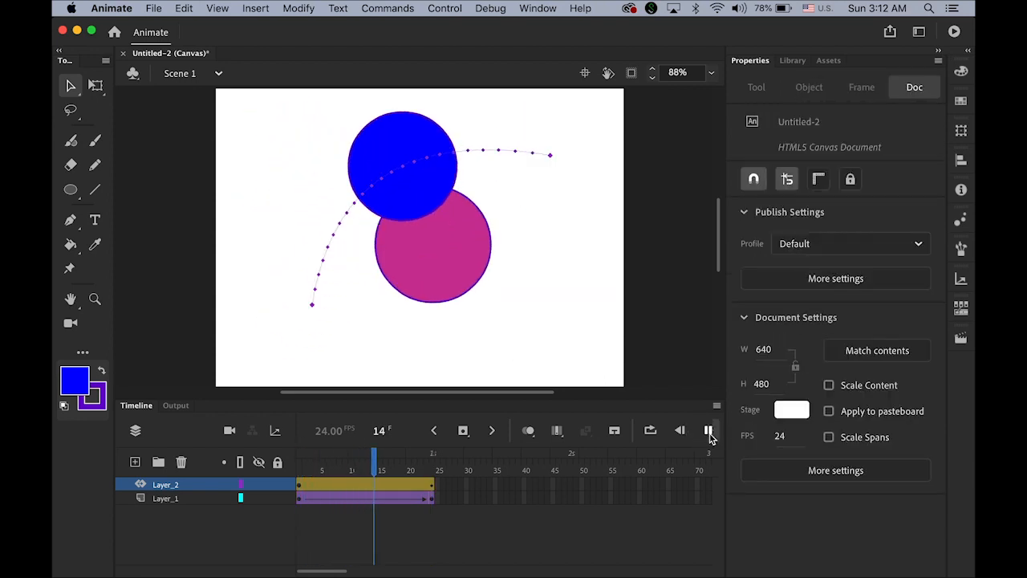
left_click(709, 434)
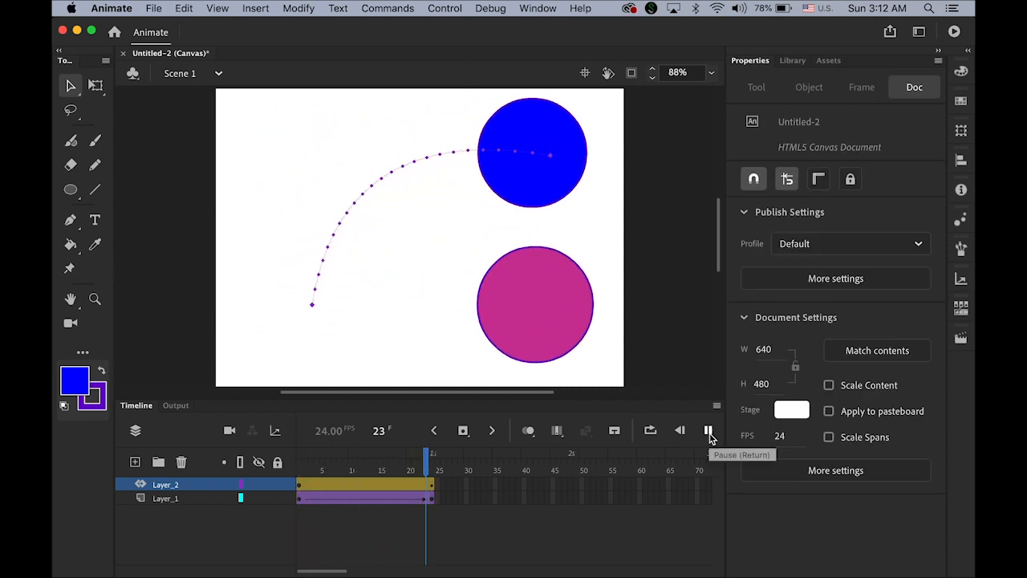
left_click(709, 434)
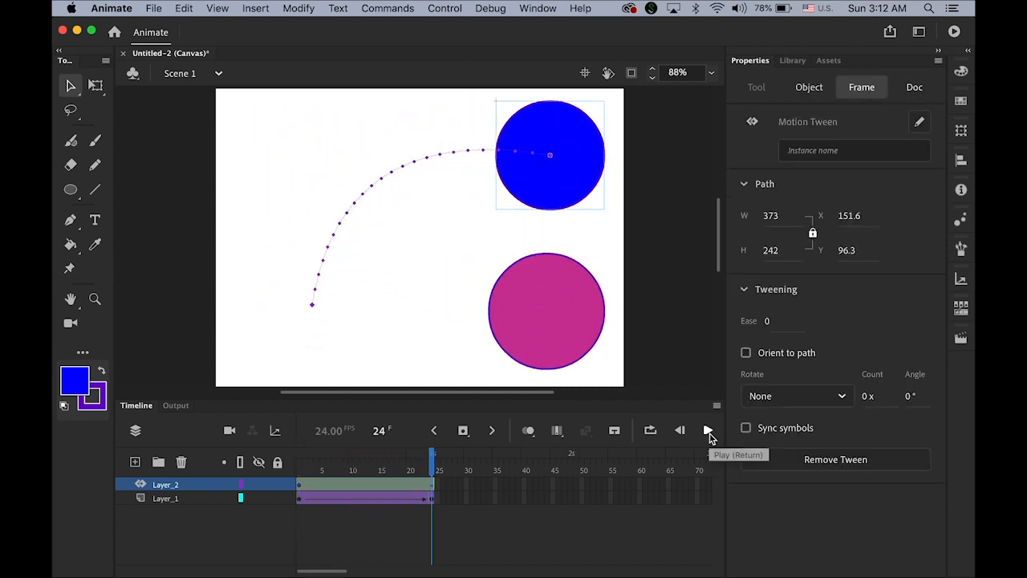
left_click(710, 433)
left_click(709, 433)
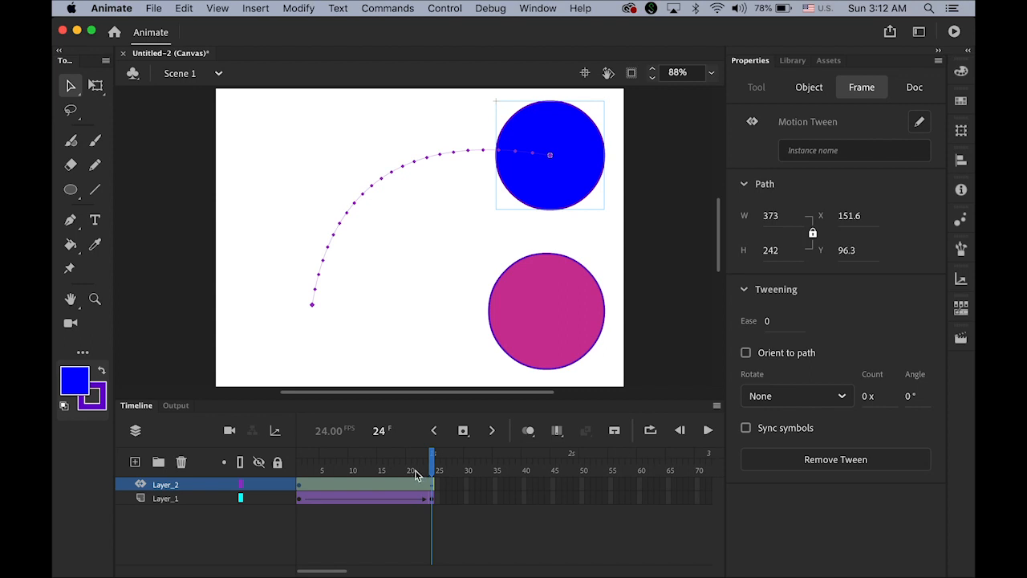
Step: Scrub to frame 13 and select the magenta circle's tween there
left_click_drag(437, 471, 371, 486)
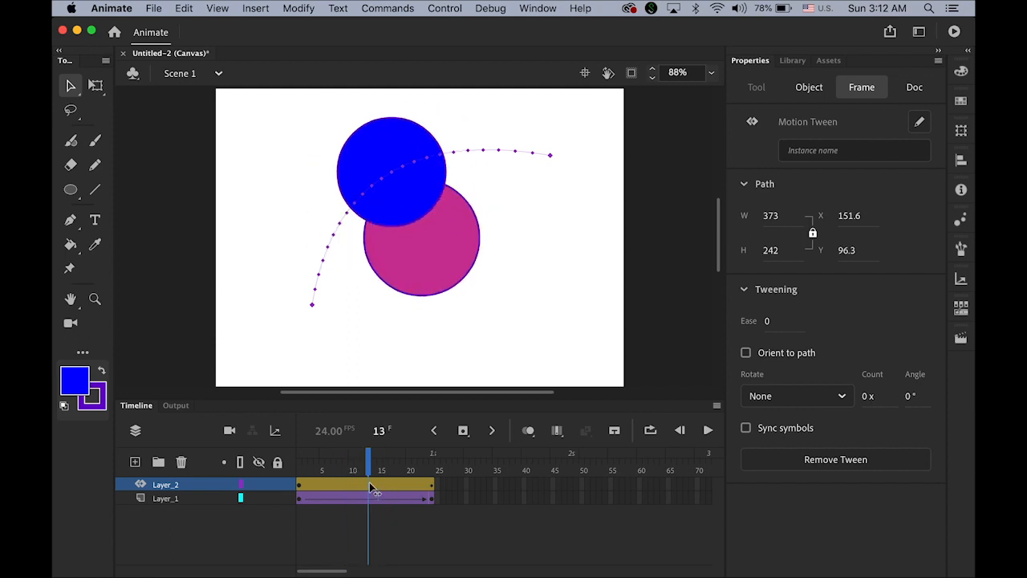
left_click(381, 358)
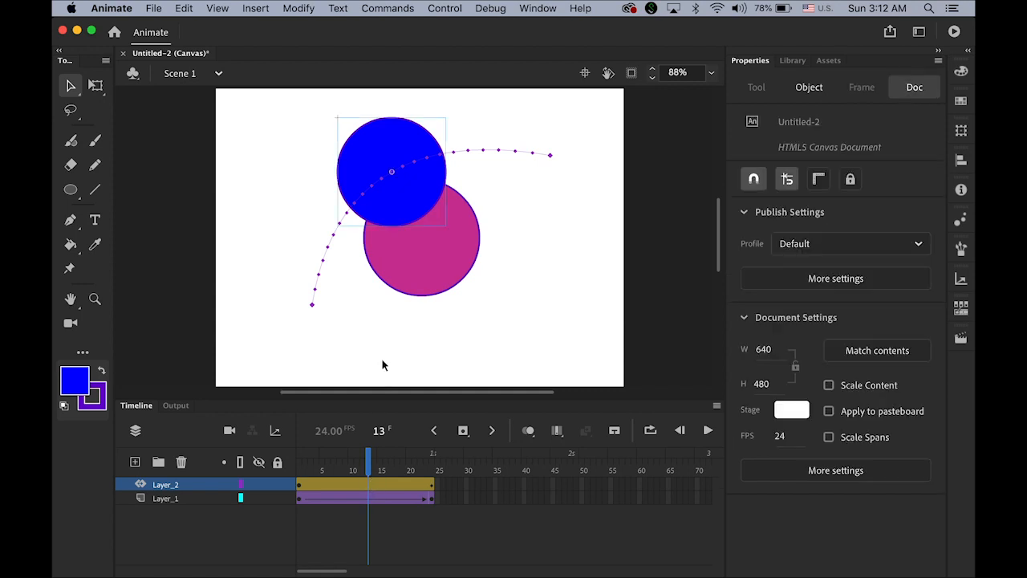
left_click(368, 499)
Step: Add a keyframe at frame 13 and shrink the magenta circle to 49.7 px wide
left_click(463, 431)
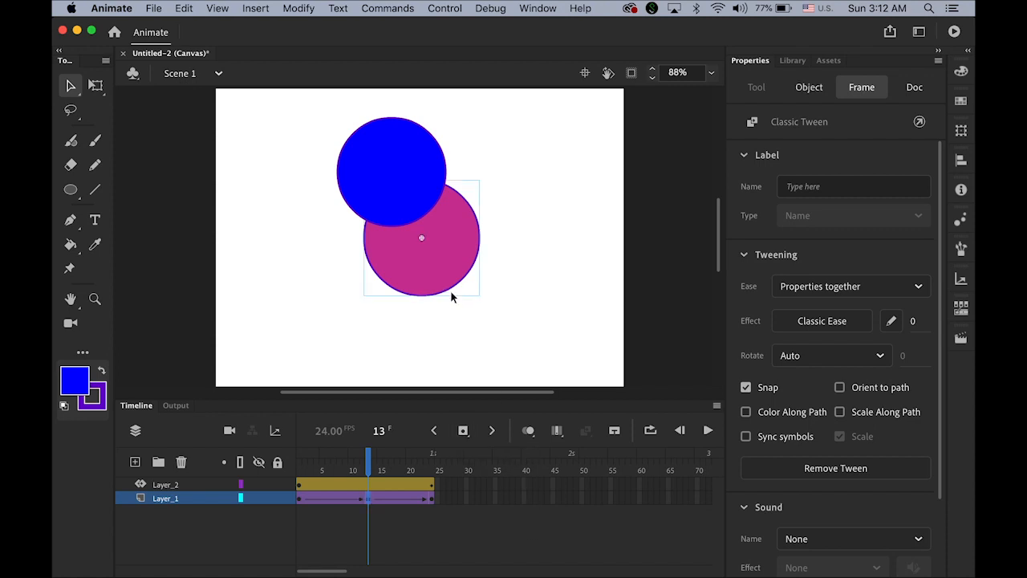
left_click(95, 88)
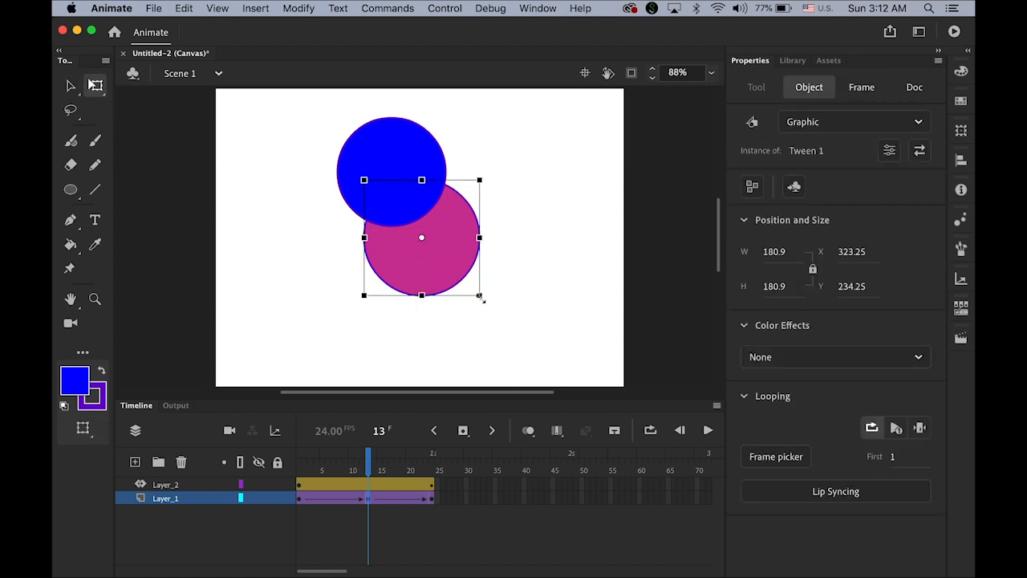
left_click_drag(480, 296, 438, 265)
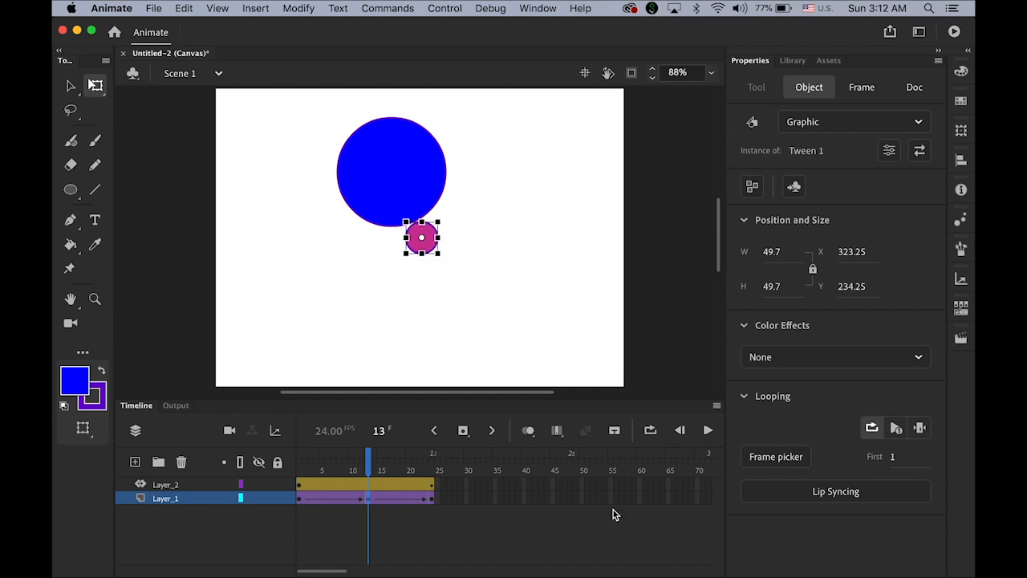
Step: Add a frame-13 keyframe on the blue circle's layer and skew it into a slanted ellipse
left_click(368, 484)
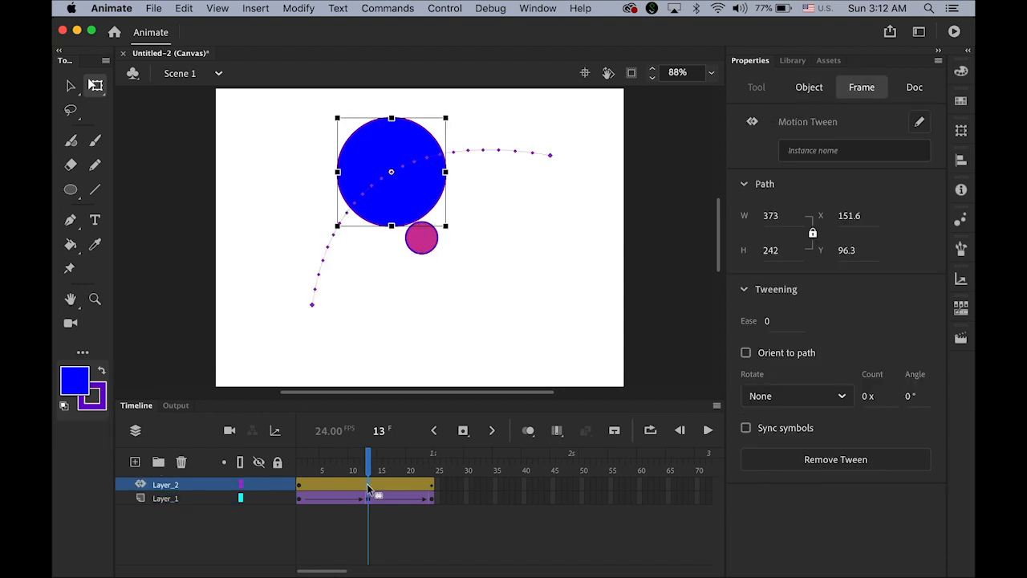
left_click(463, 431)
left_click_drag(429, 118, 484, 121)
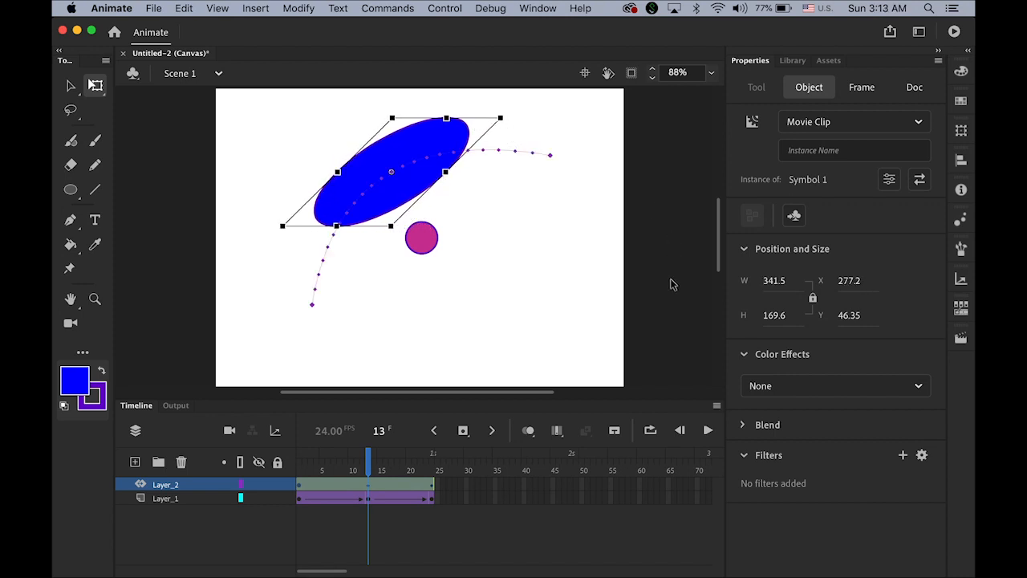
Step: Return to frame 1 and play the animation several times to review it
left_click(70, 85)
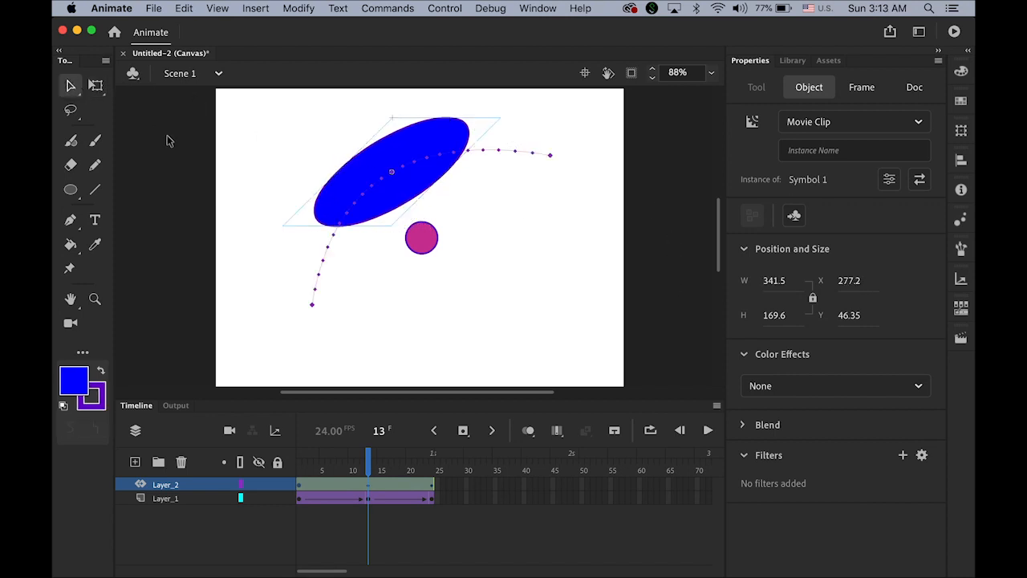
left_click(168, 141)
left_click_drag(367, 462, 299, 463)
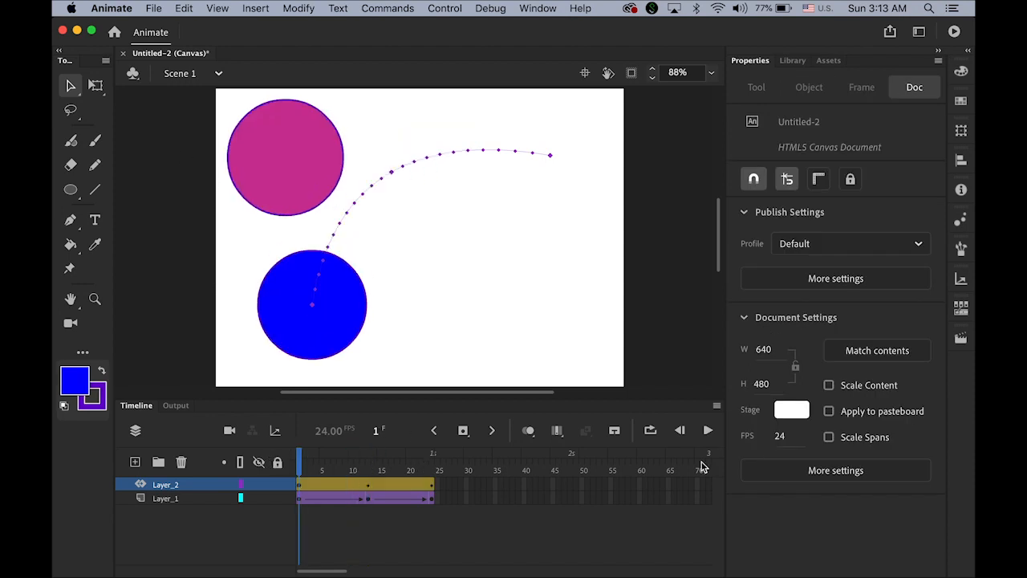
left_click(708, 430)
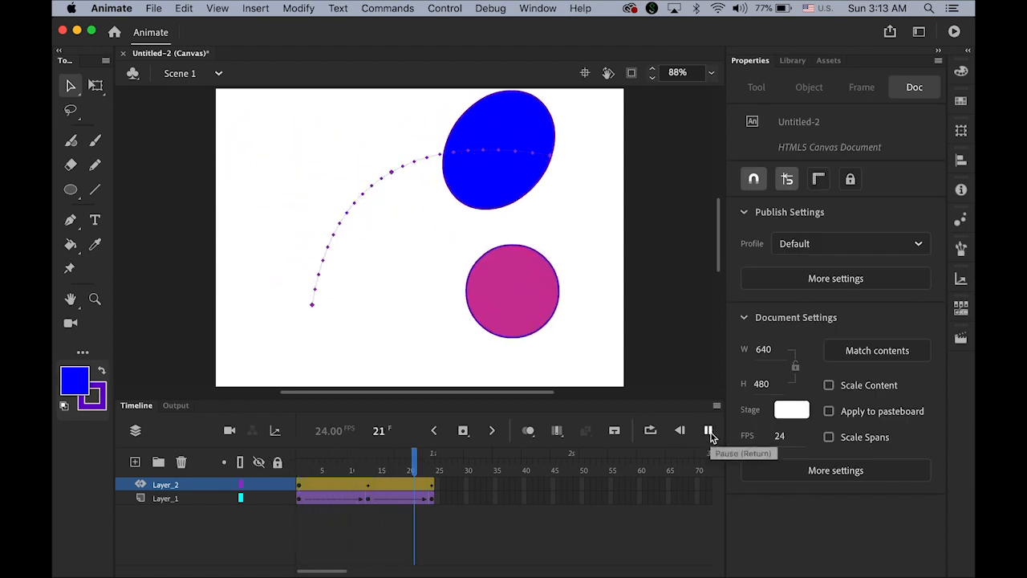
left_click(710, 431)
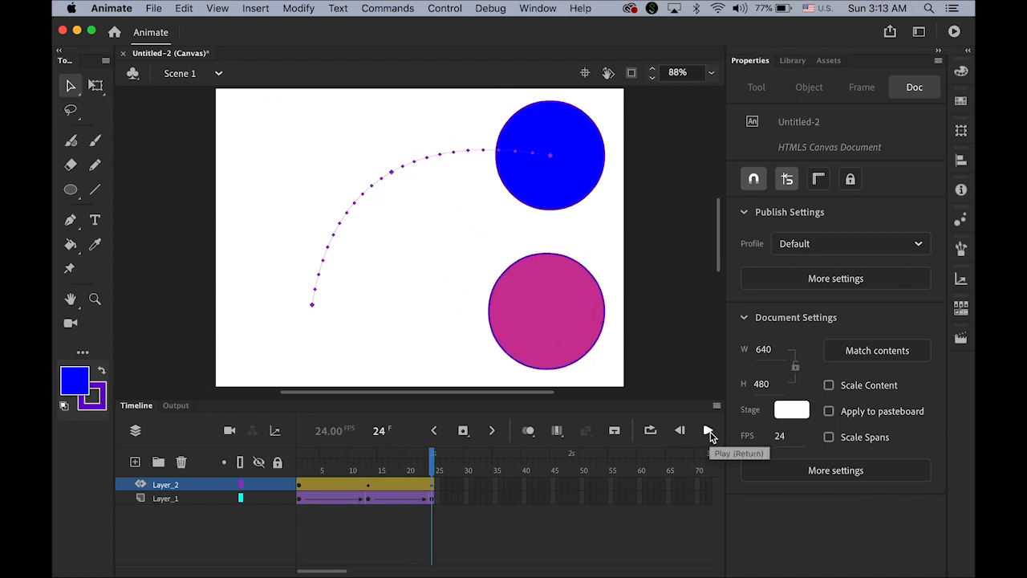
left_click(710, 431)
left_click(709, 431)
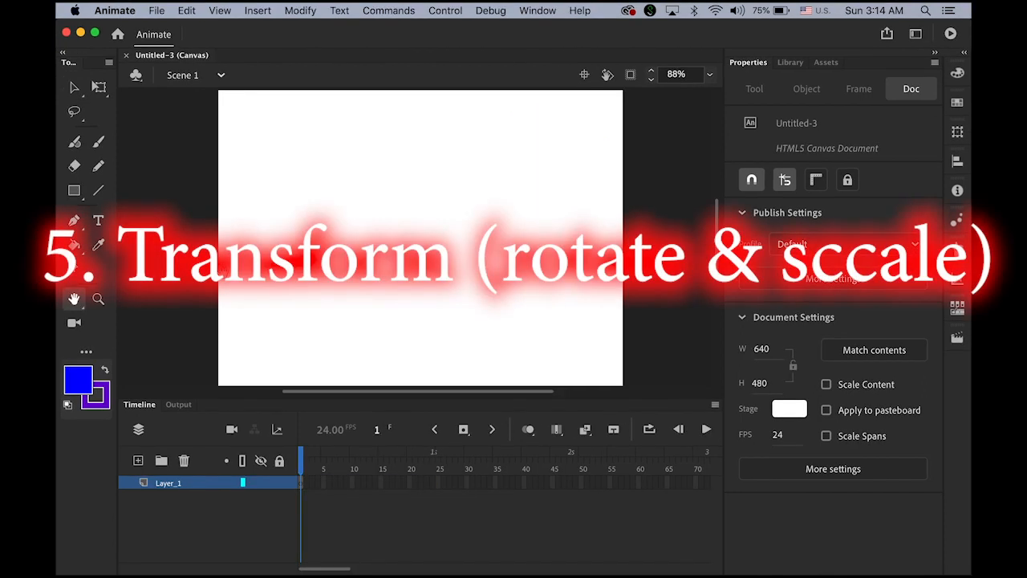
Step: Choose the PolyStar tool and set its style to star with 5 points
left_click(74, 191)
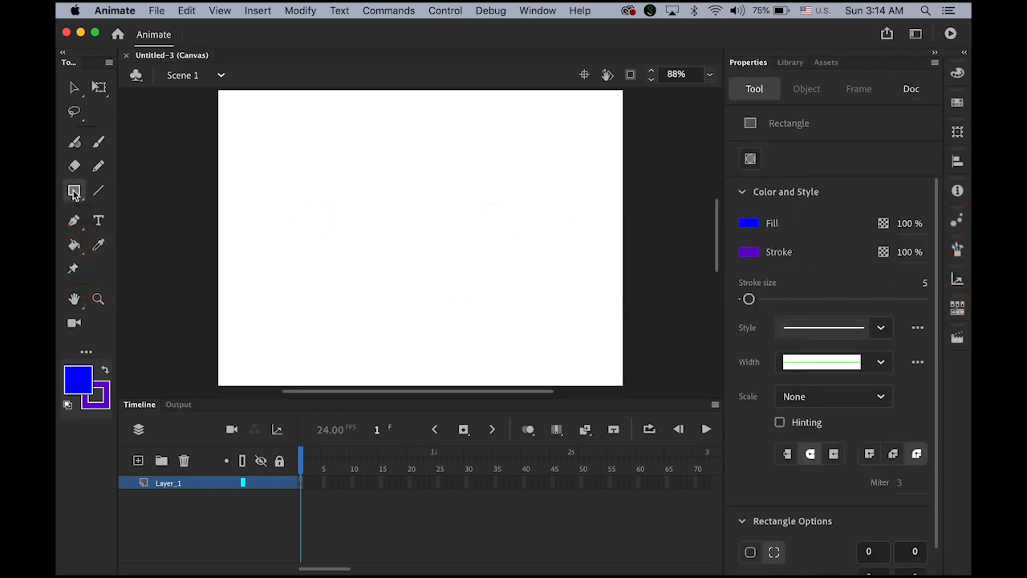
left_click(126, 187)
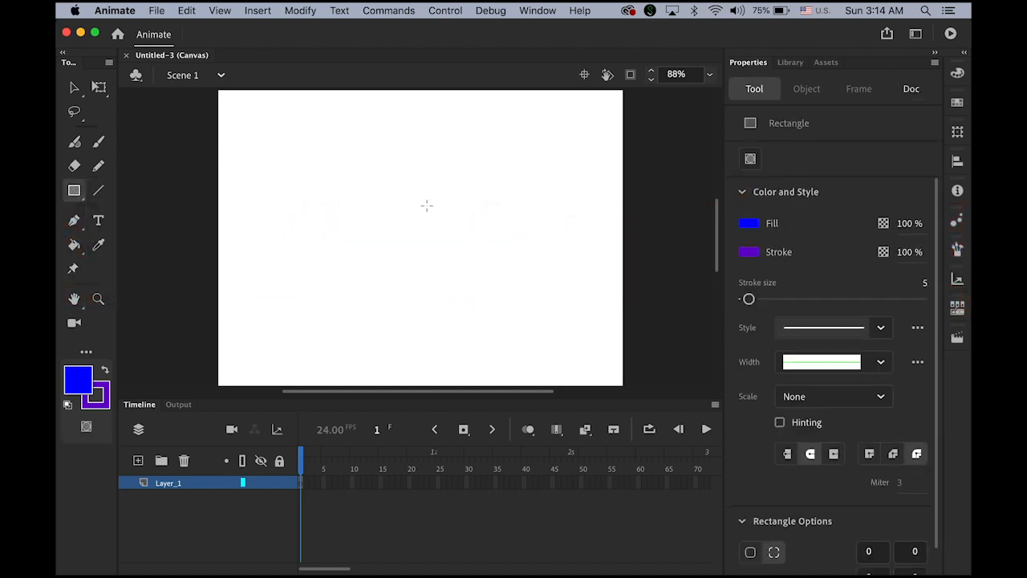
left_click(80, 198)
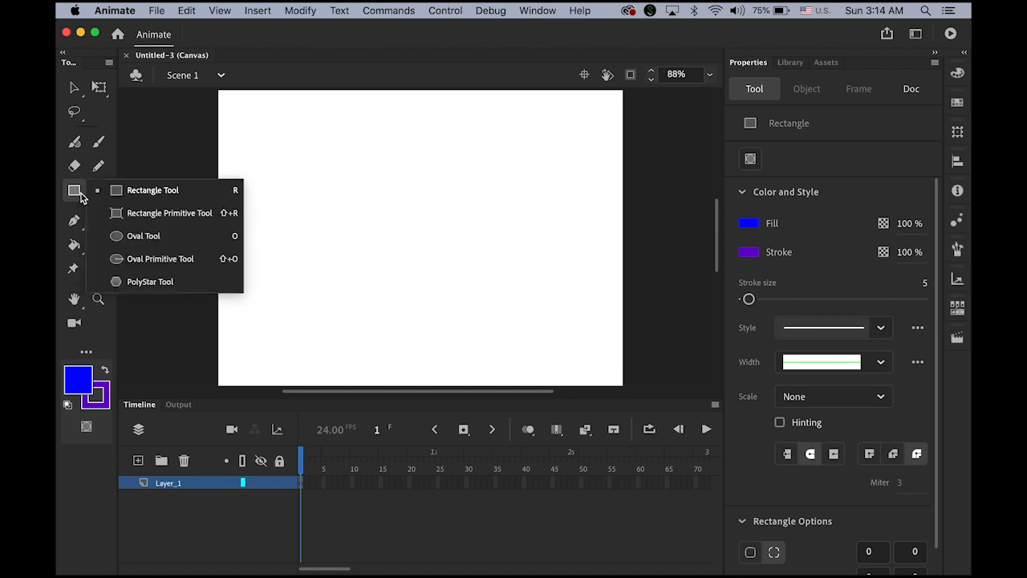
left_click(133, 285)
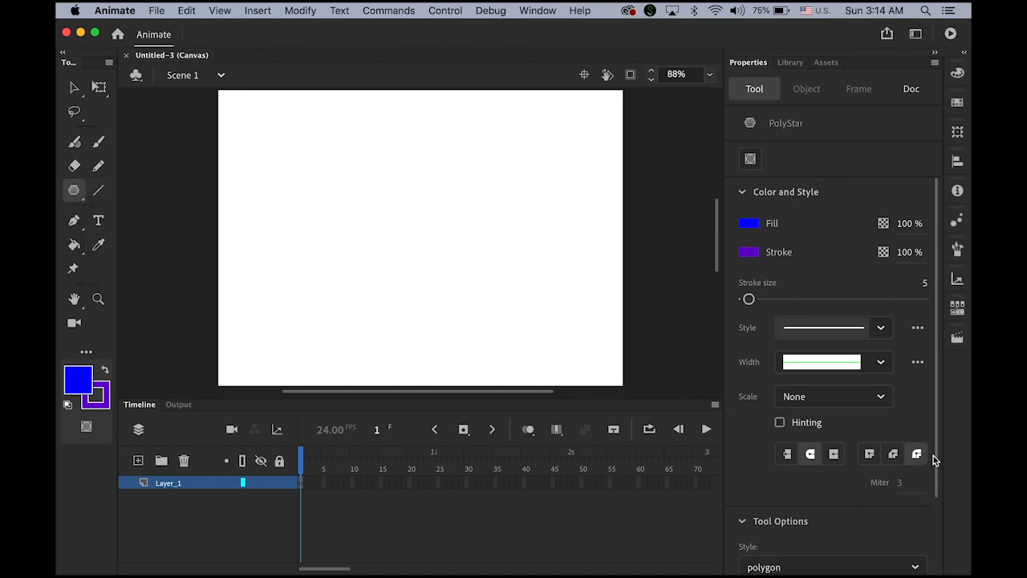
left_click_drag(937, 459, 945, 545)
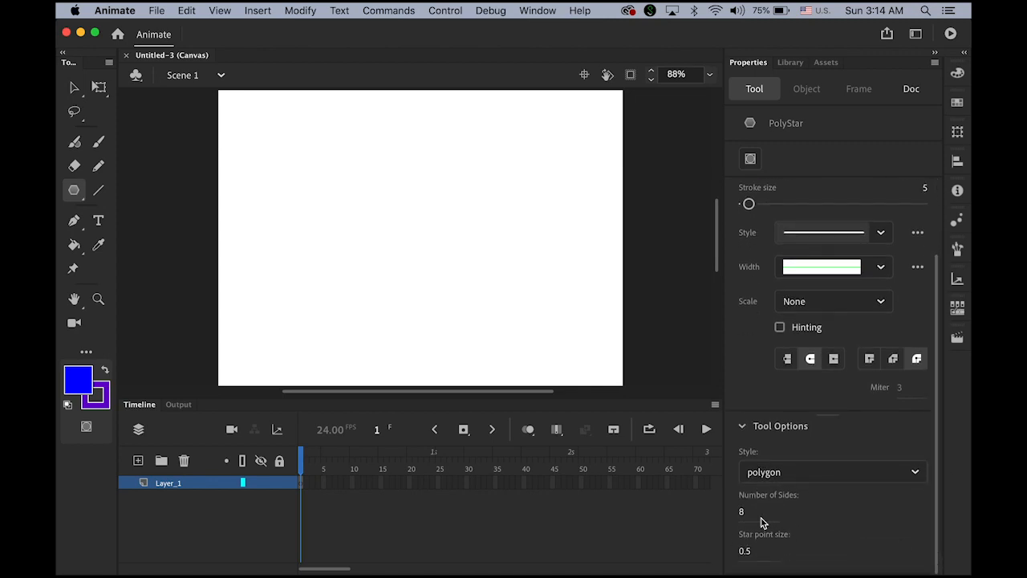
left_click(923, 475)
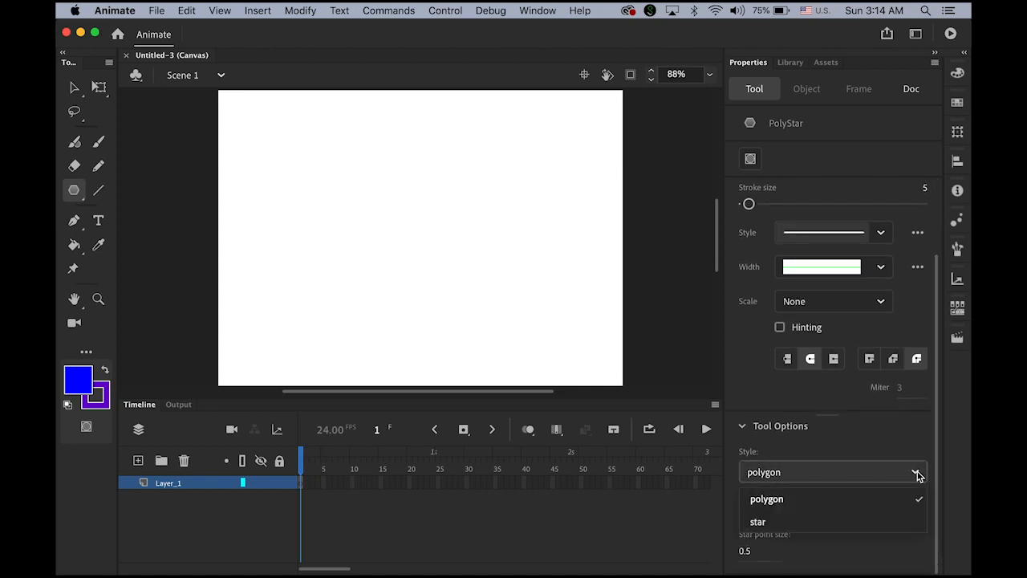
left_click(852, 519)
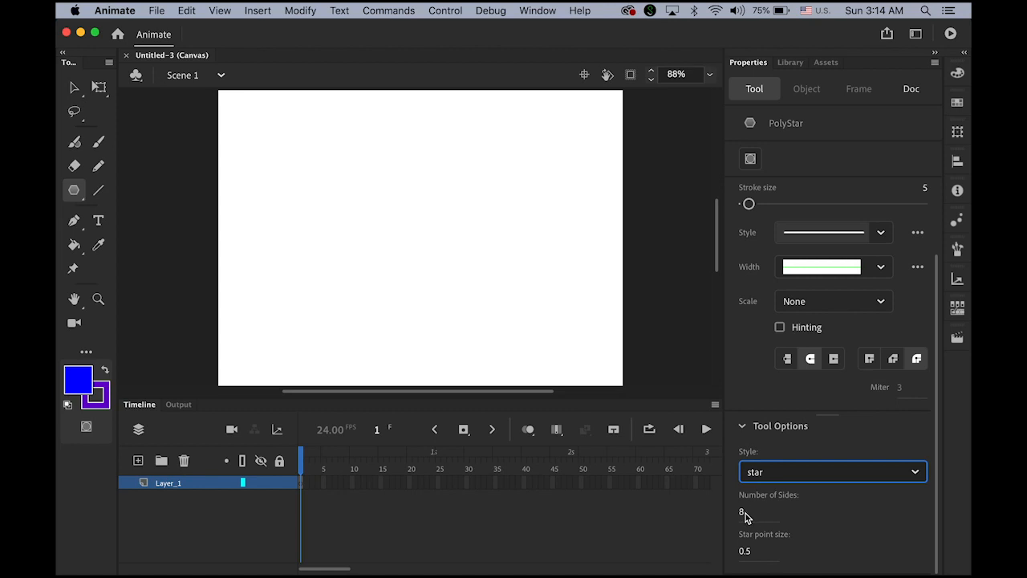
left_click(742, 513)
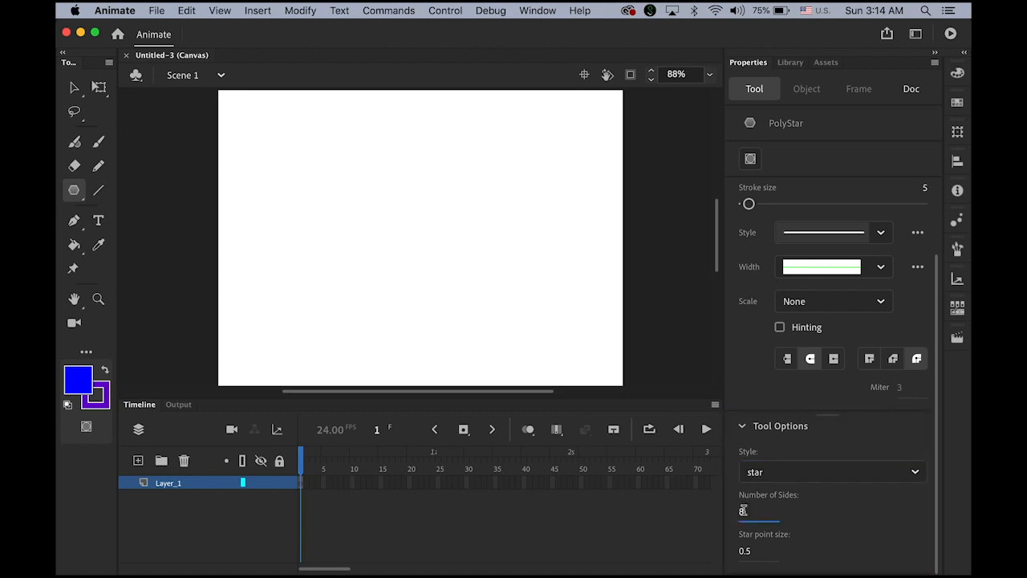
type("5")
Step: Draw a 278.45 x 264.8 blue star with no outline at X 183, Y 114.55
left_click(102, 397)
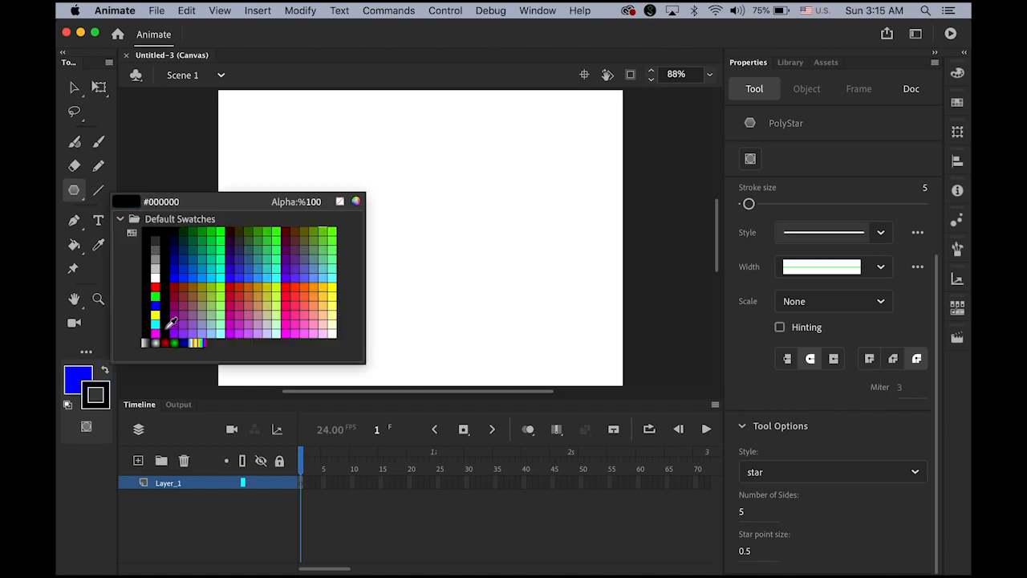
left_click(340, 202)
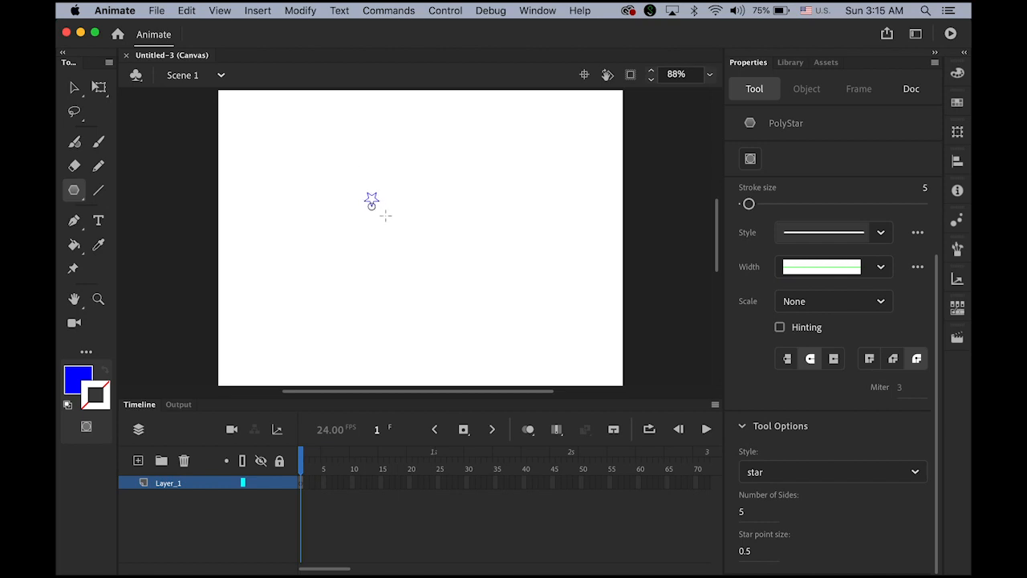
left_click_drag(385, 215, 436, 266)
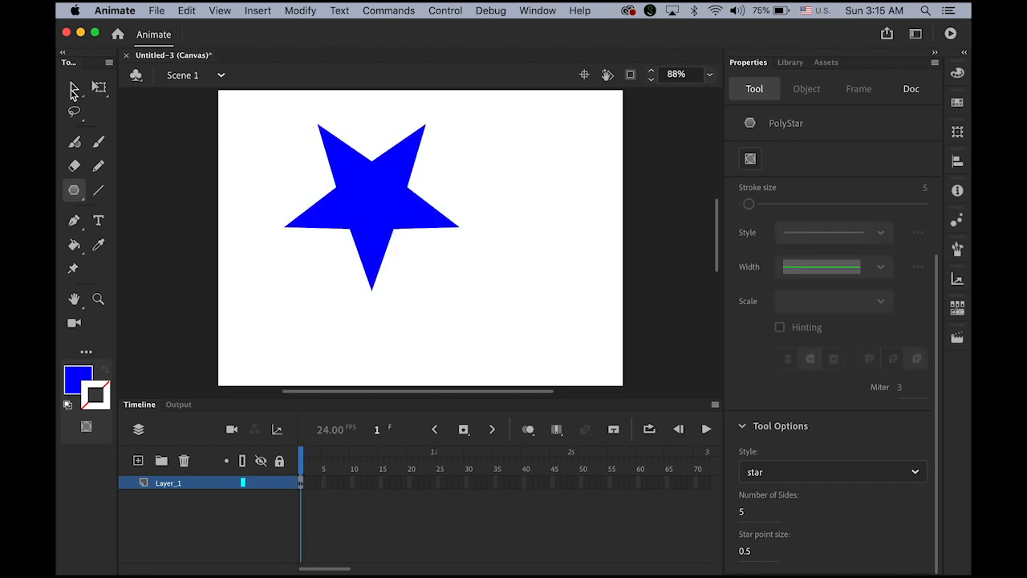
left_click(73, 91)
left_click_drag(381, 212, 431, 250)
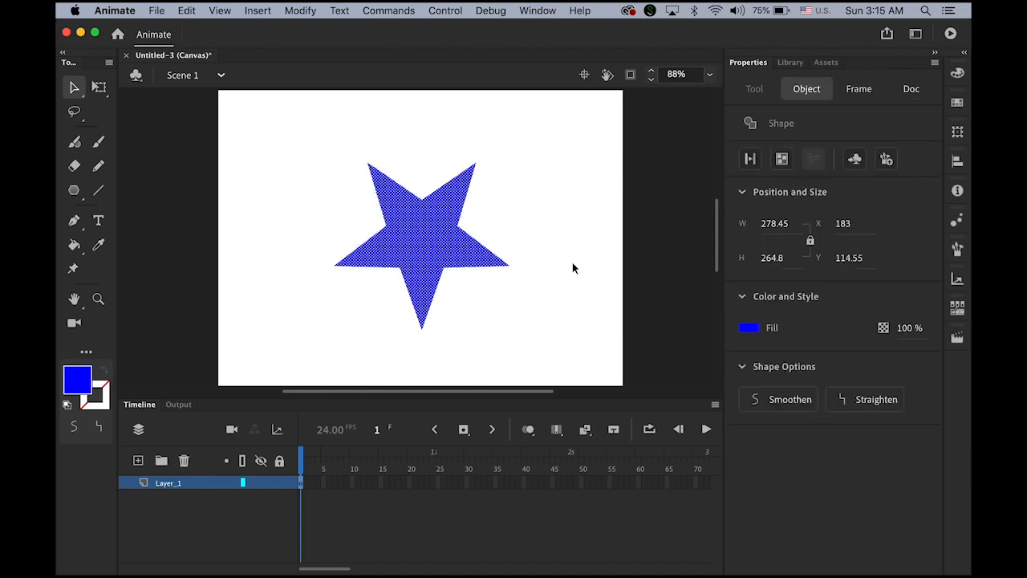
left_click(302, 483)
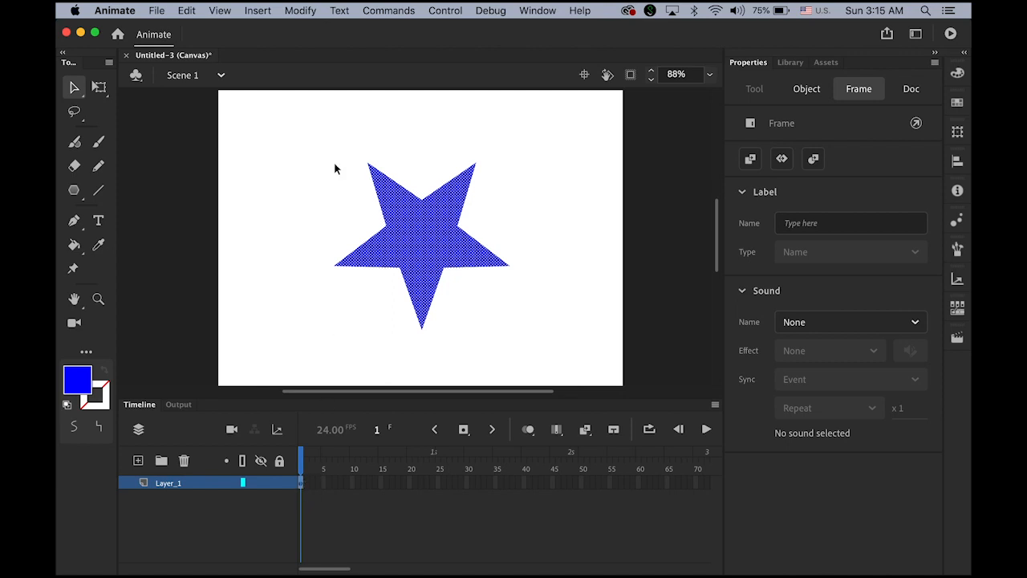
left_click(255, 10)
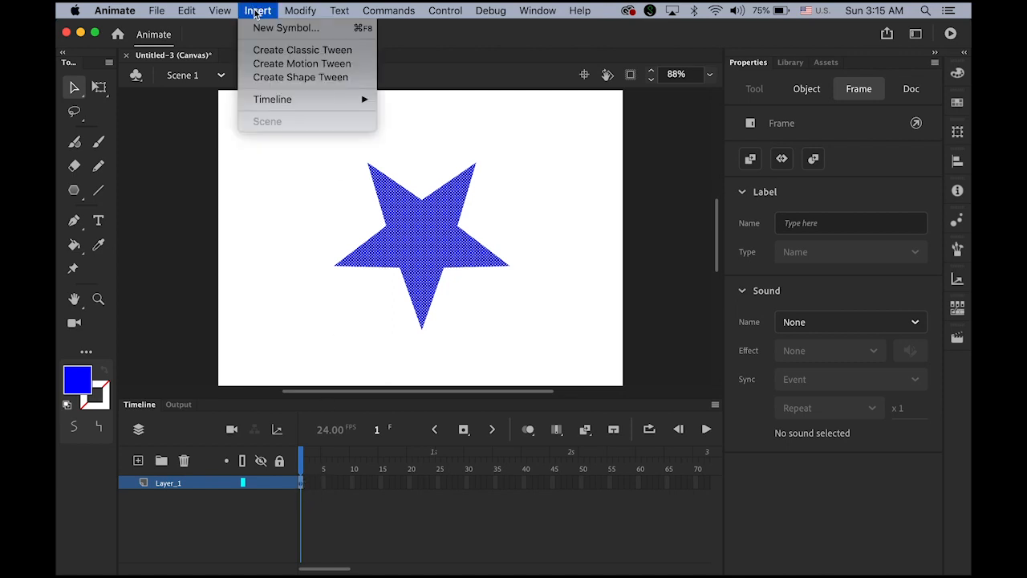
Step: Give the blue star a classic tween from frame 1 to a keyframe at frame 24, then preview it
left_click(285, 53)
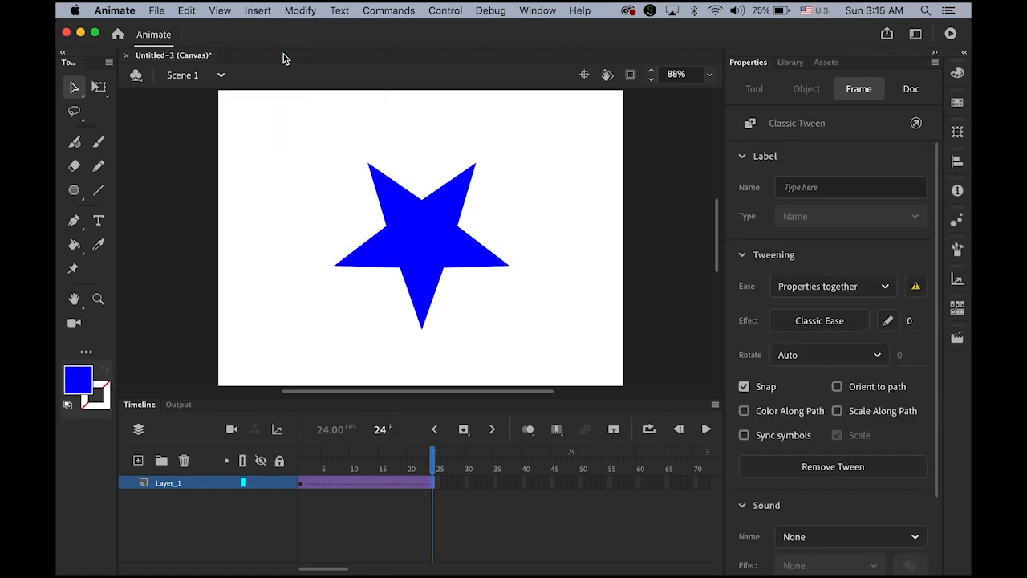
left_click(465, 431)
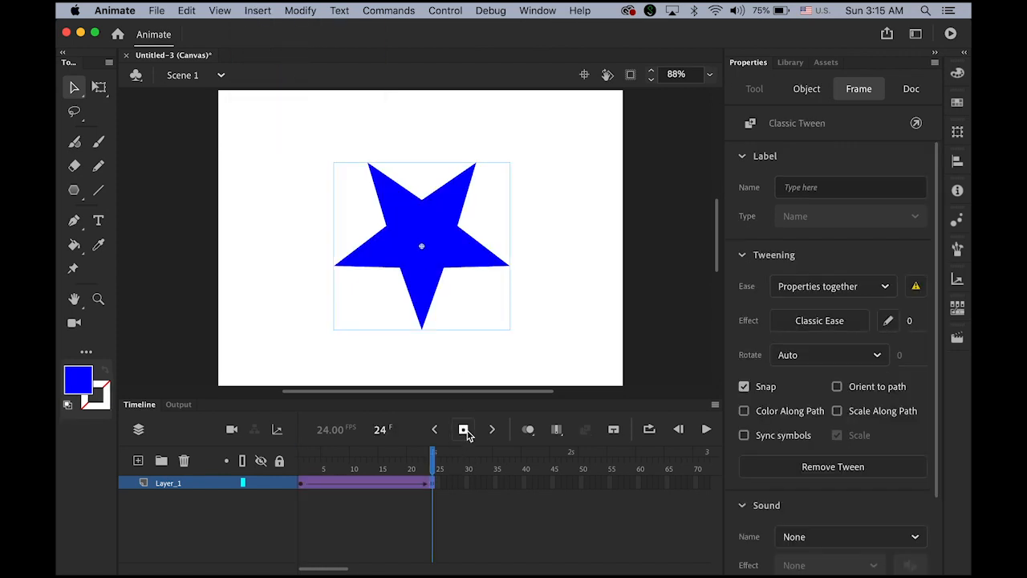
key("Return")
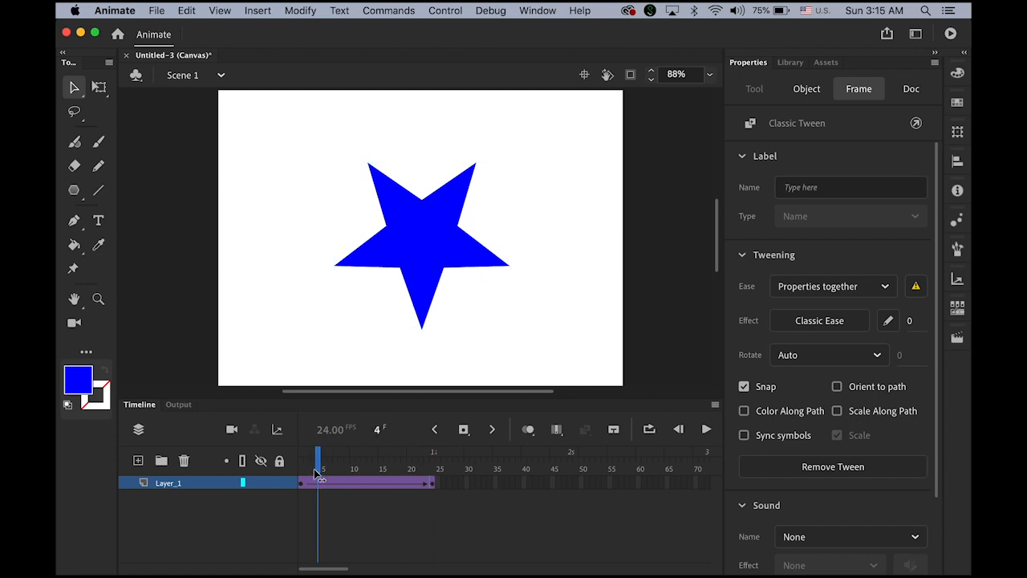
left_click_drag(436, 488, 303, 487)
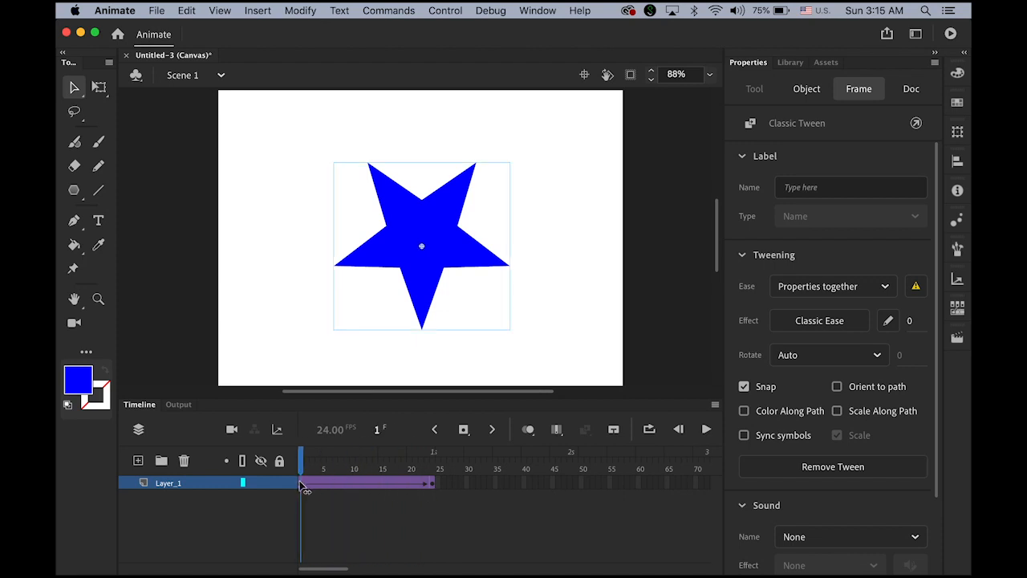
left_click(301, 487)
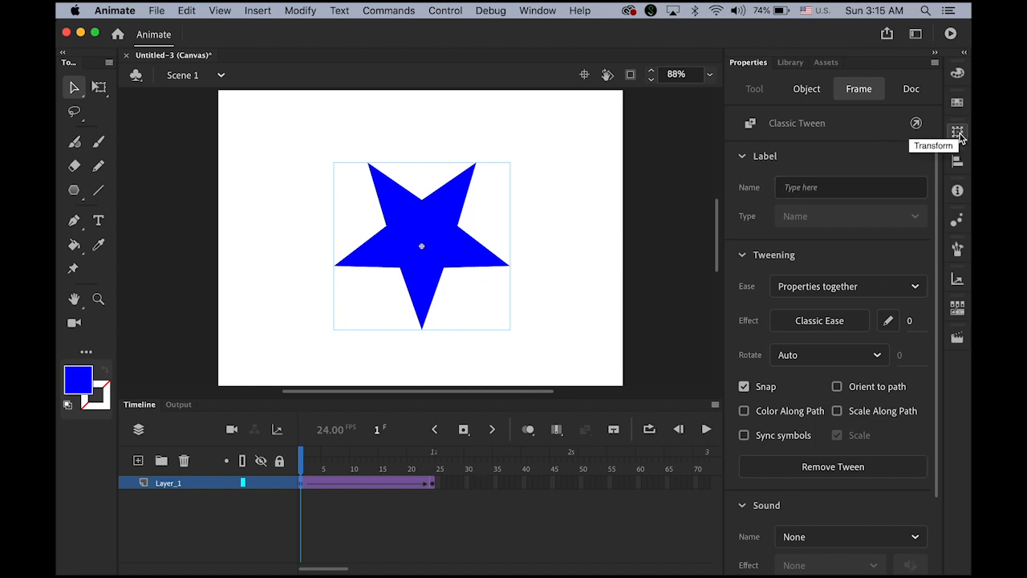
Step: Scale the frame-1 star proportionally to 11% in Transform and preview the growth
left_click(536, 10)
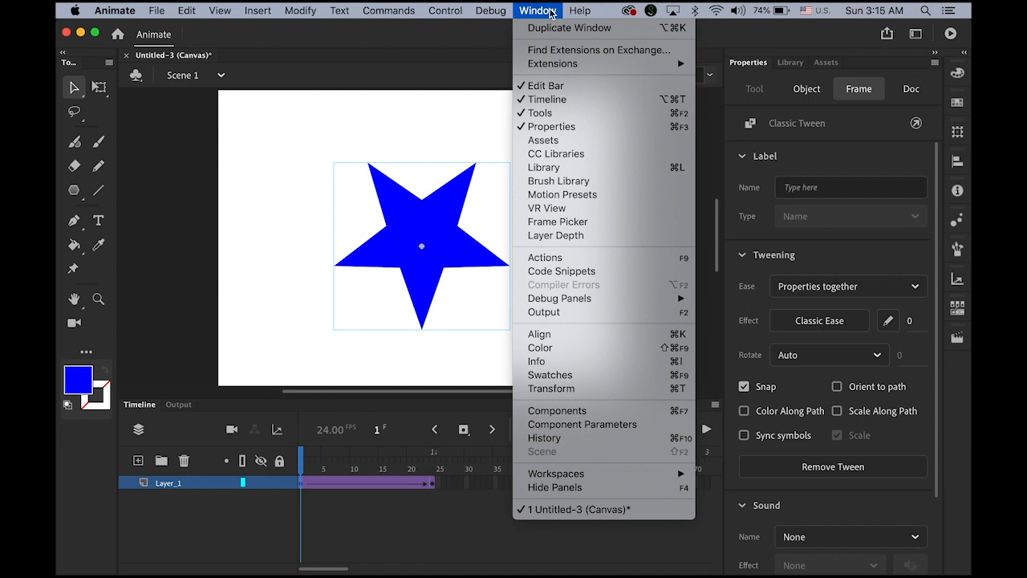
left_click(601, 389)
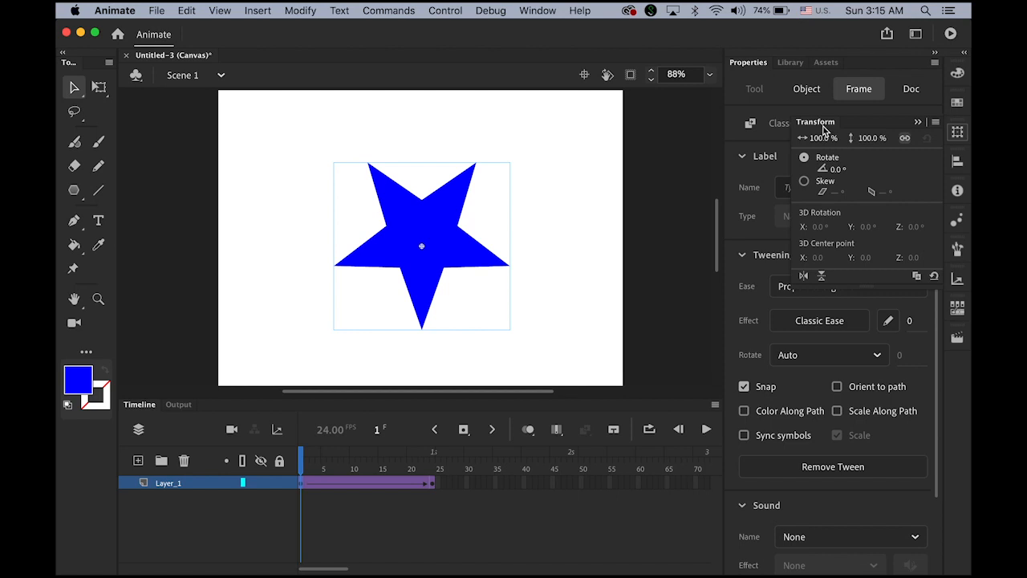
left_click(906, 141)
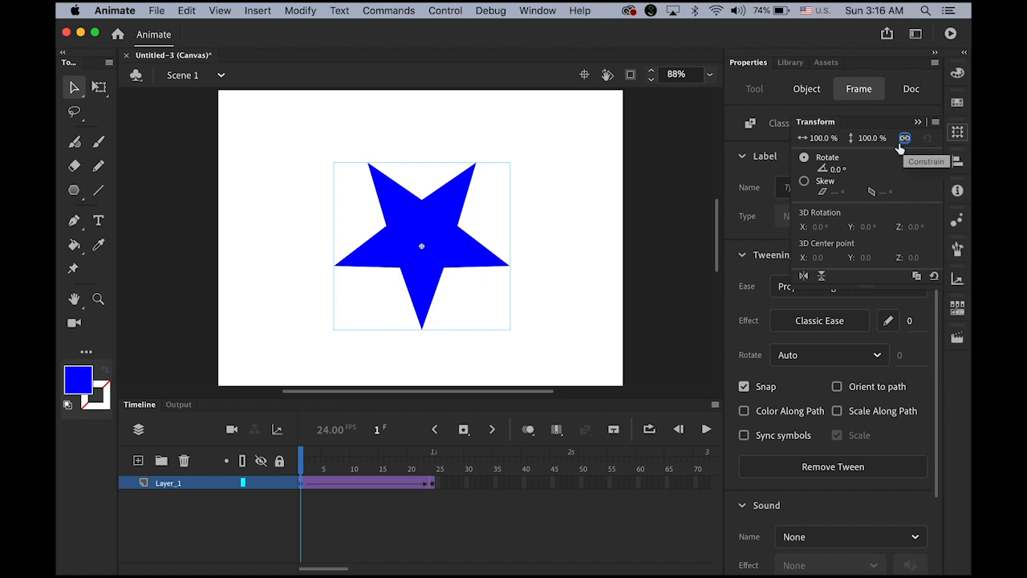
left_click_drag(825, 141, 763, 144)
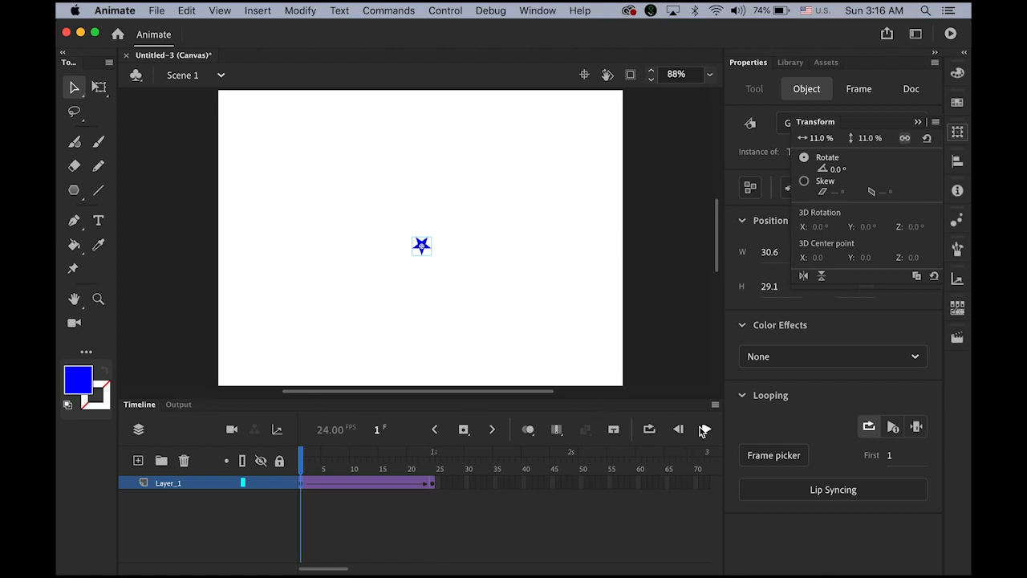
left_click(706, 429)
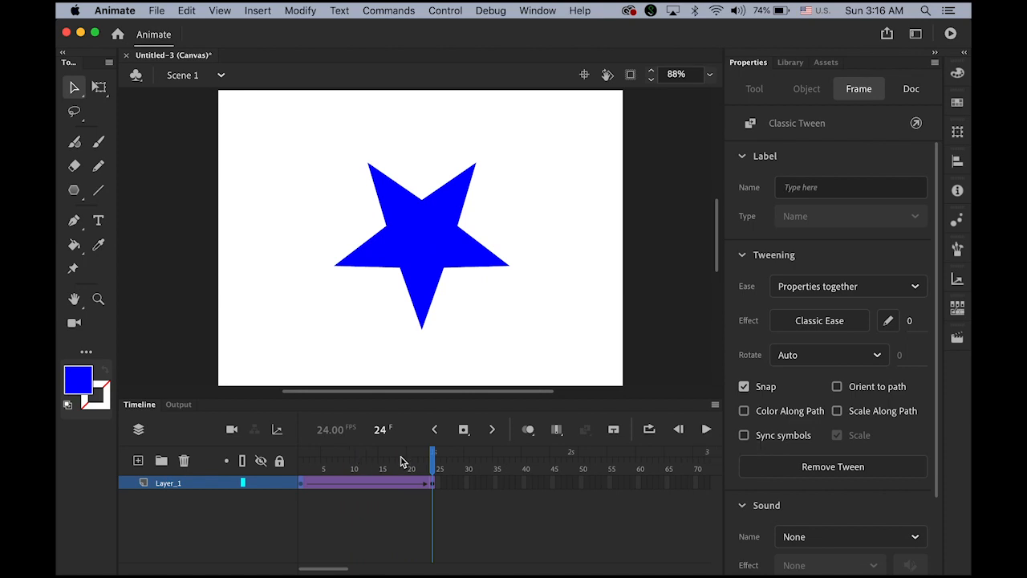
left_click_drag(434, 459, 261, 460)
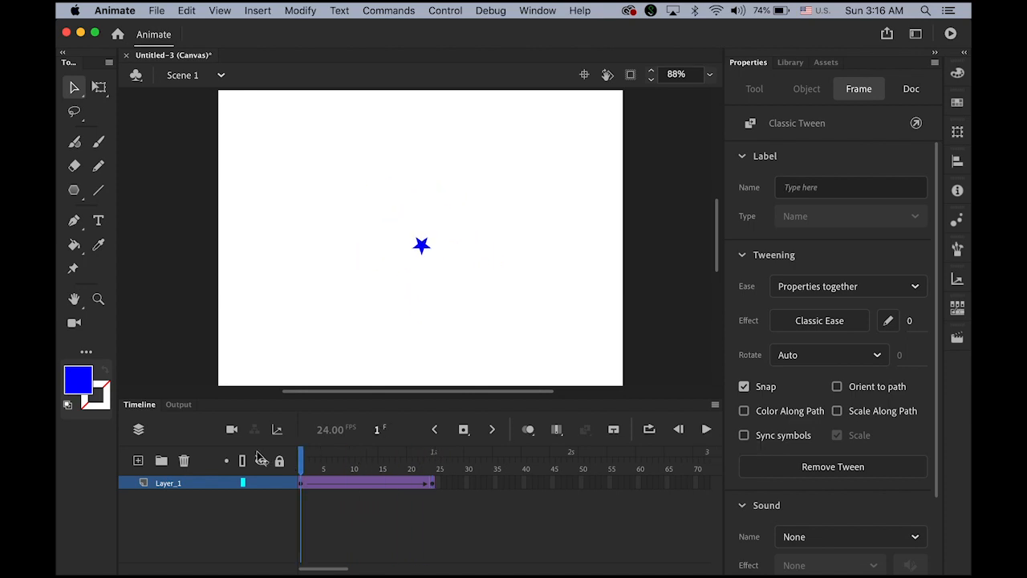
Step: Rotate the small frame-1 star to 95° and replay the tween
left_click(301, 482)
left_click(957, 132)
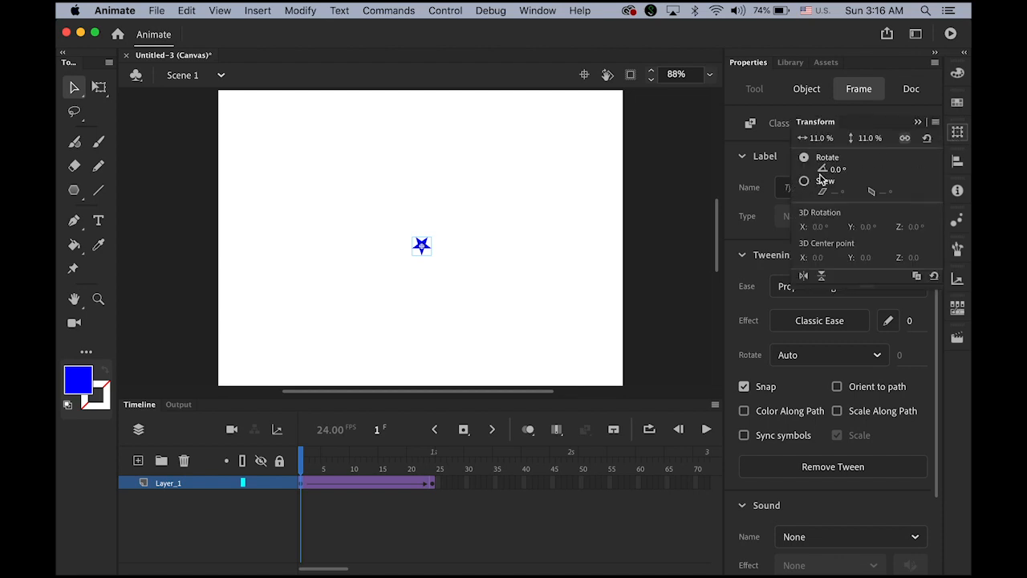
left_click_drag(832, 172, 908, 174)
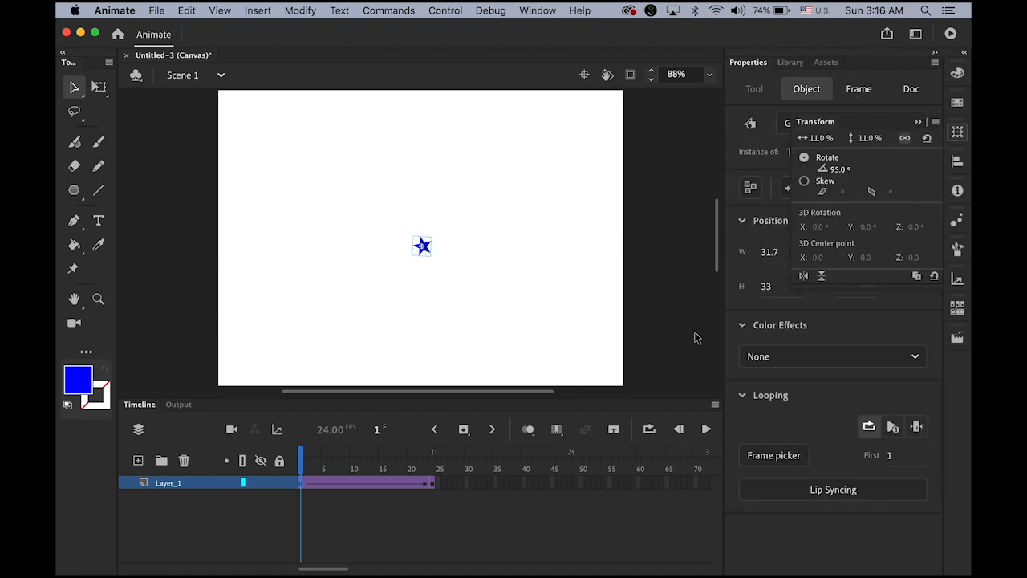
left_click(707, 428)
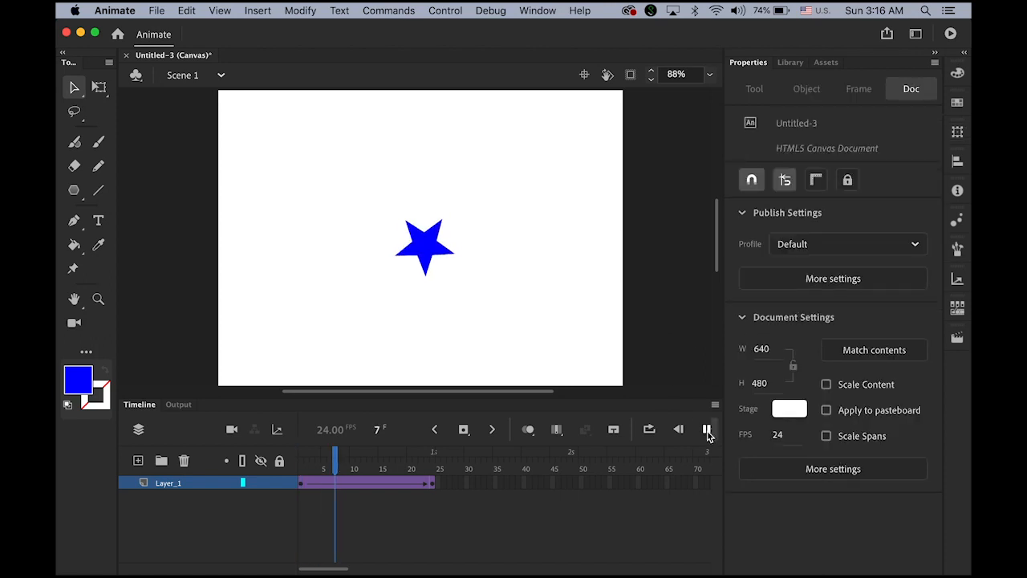
left_click(707, 429)
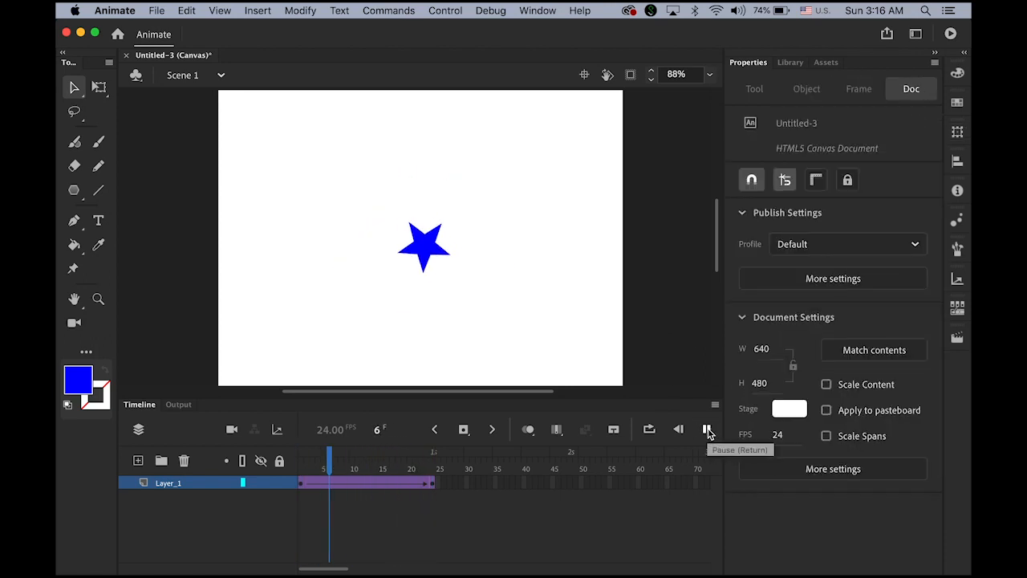
left_click_drag(432, 457, 277, 454)
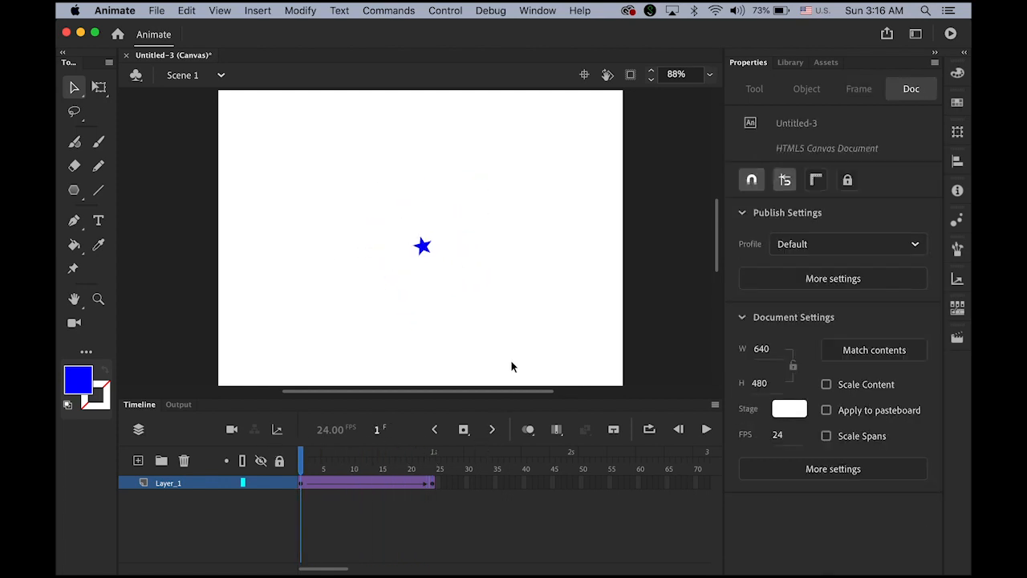
left_click(300, 482)
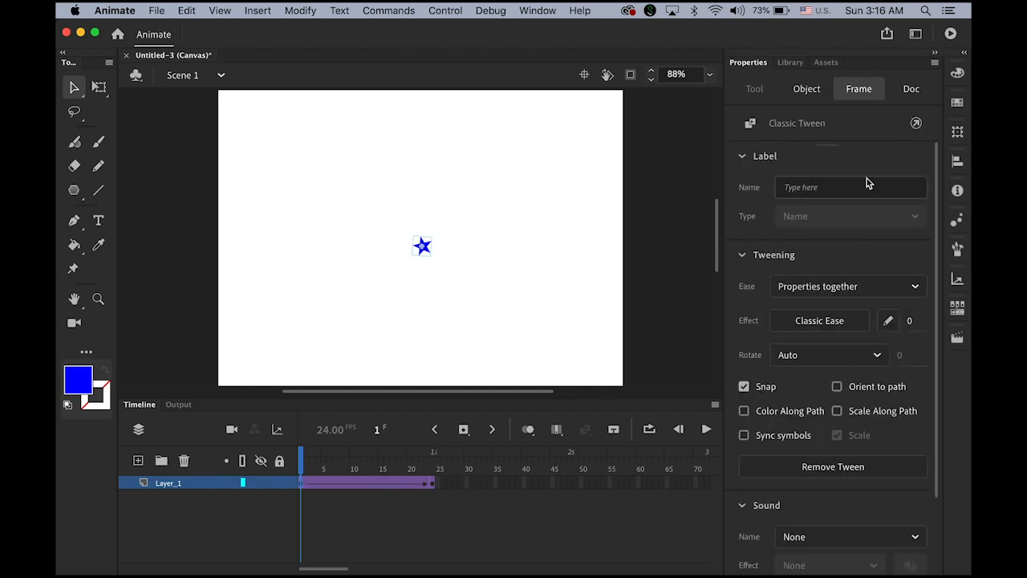
Step: Enter 0 as the frame-1 star's Transform rotation and scrub the tween to check
left_click(958, 132)
left_click(837, 171)
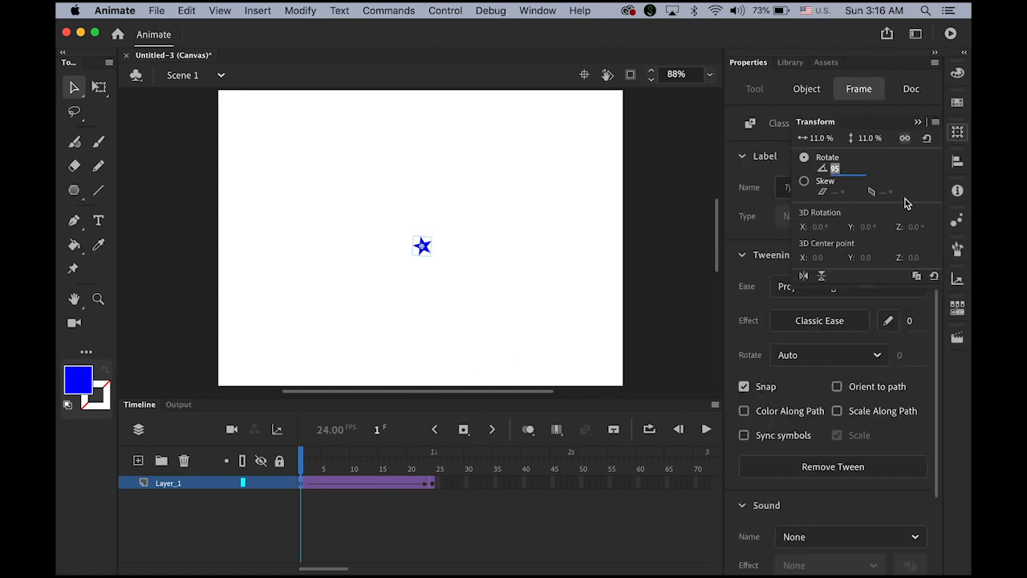
type("0")
key("Return")
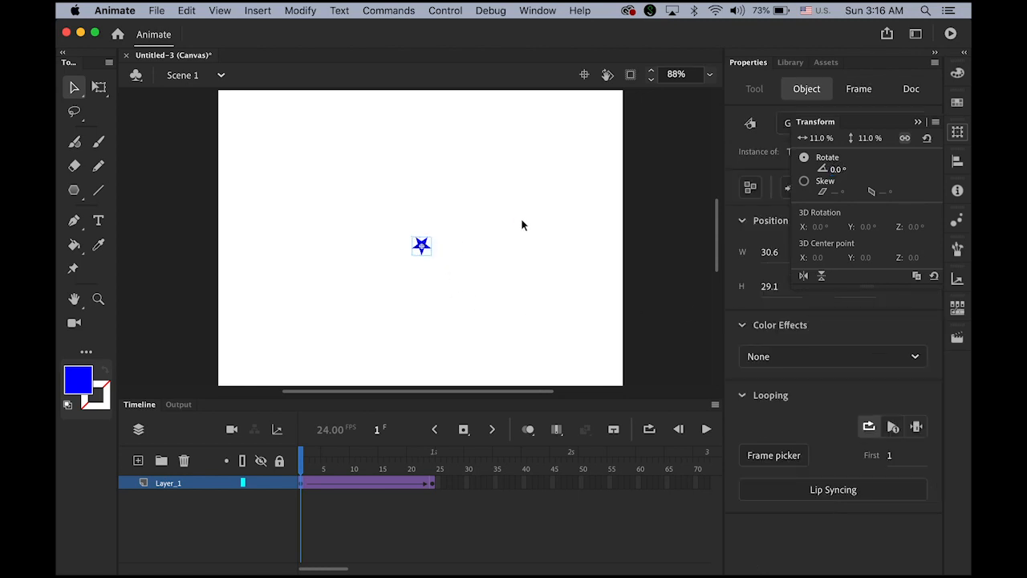
left_click(918, 121)
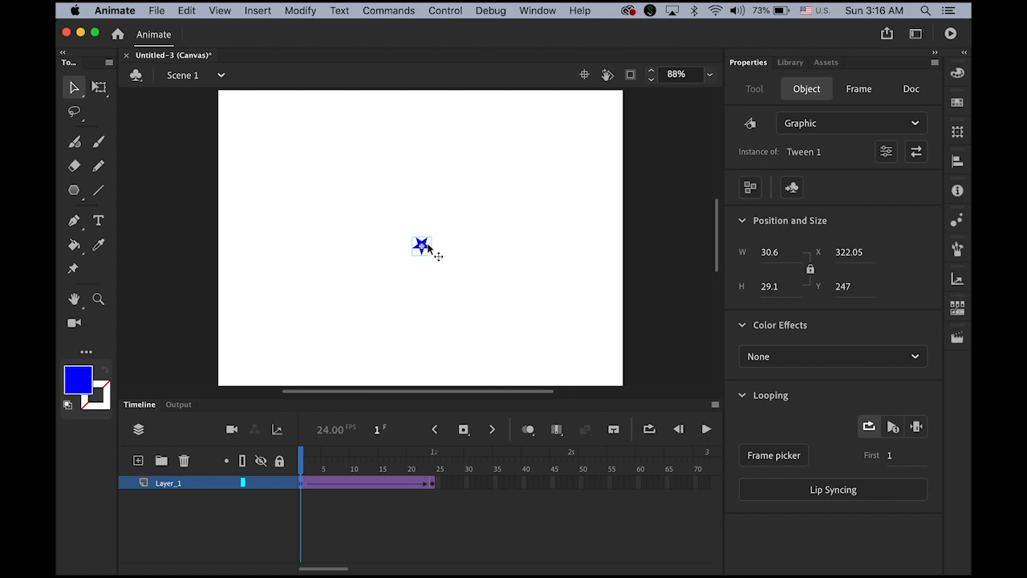
mouse_move(301, 468)
left_mouse_down()
mouse_move(431, 468)
mouse_move(302, 470)
left_mouse_up()
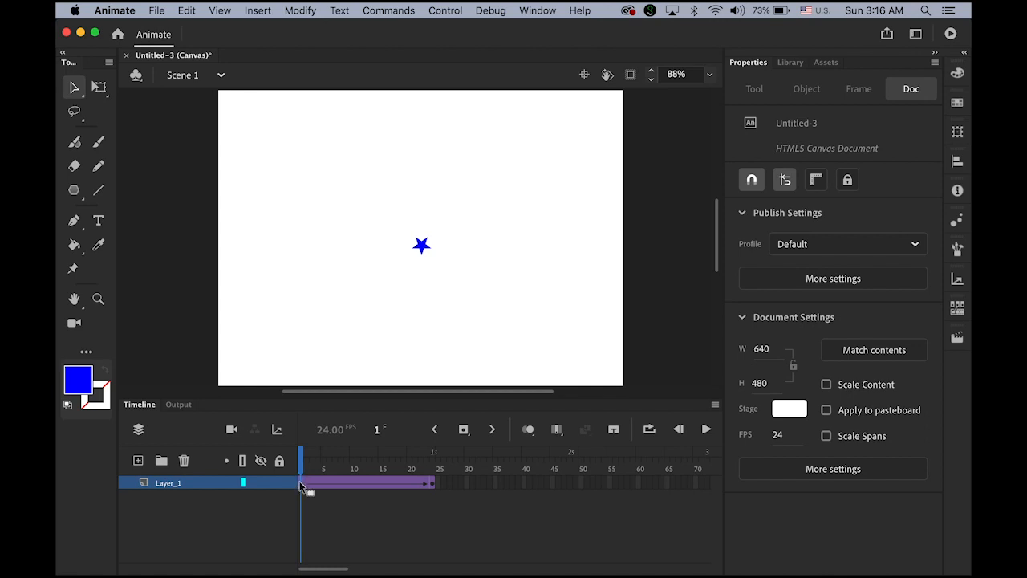
left_click(300, 482)
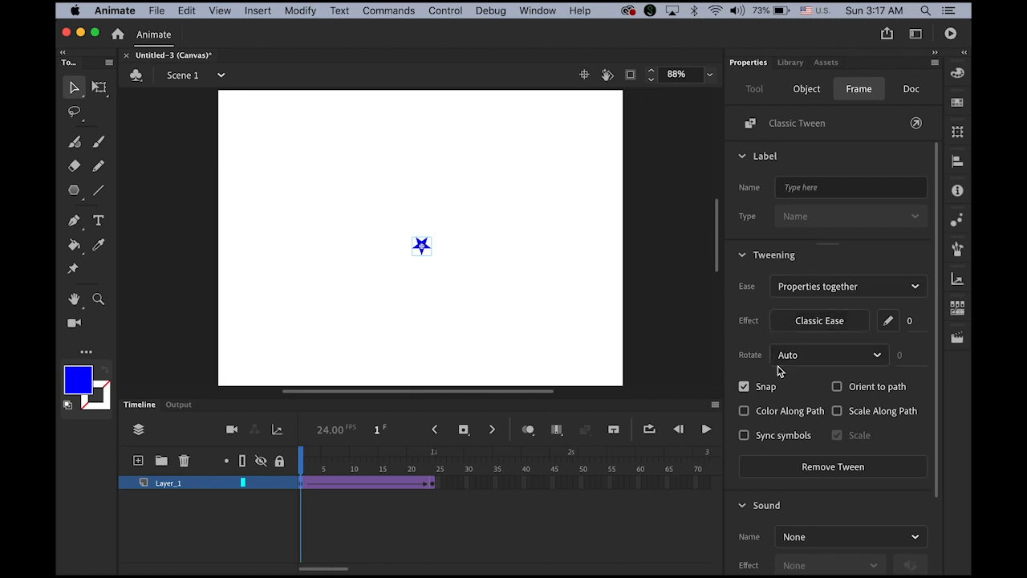
Step: Set the tween's Rotate option to Counter clockwise, count 1, and replay the spin
left_click(877, 358)
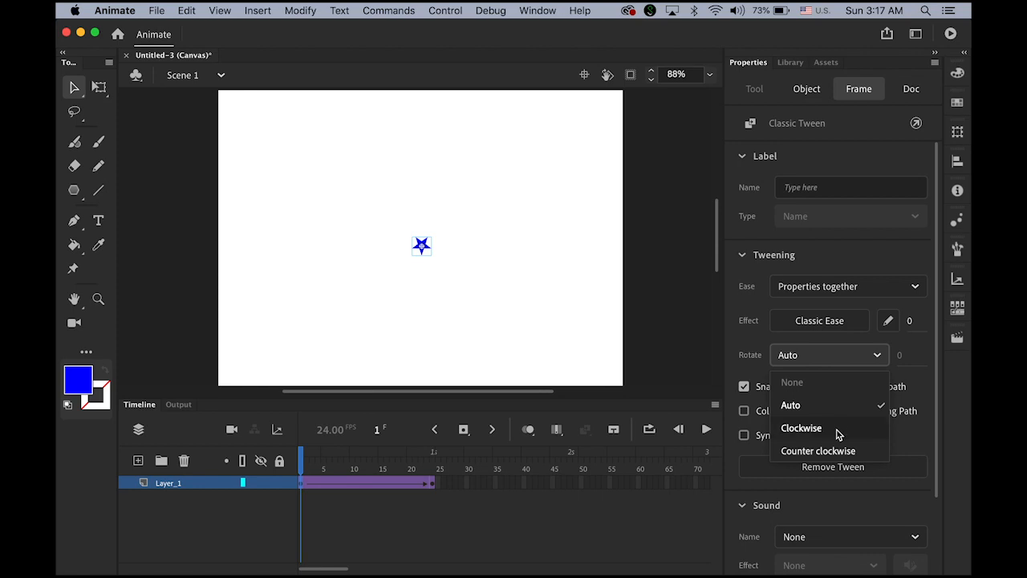
left_click(819, 451)
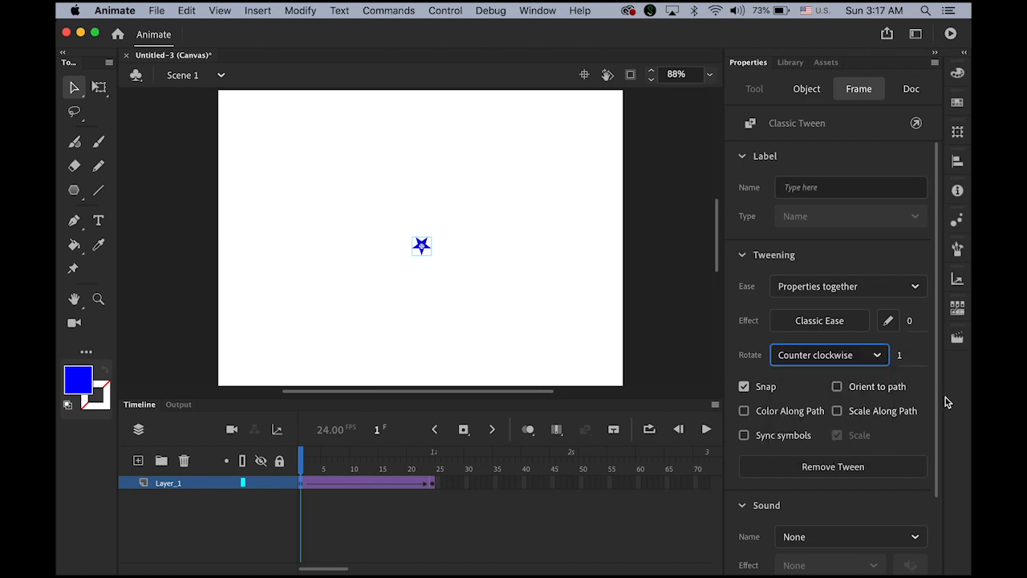
left_click(706, 429)
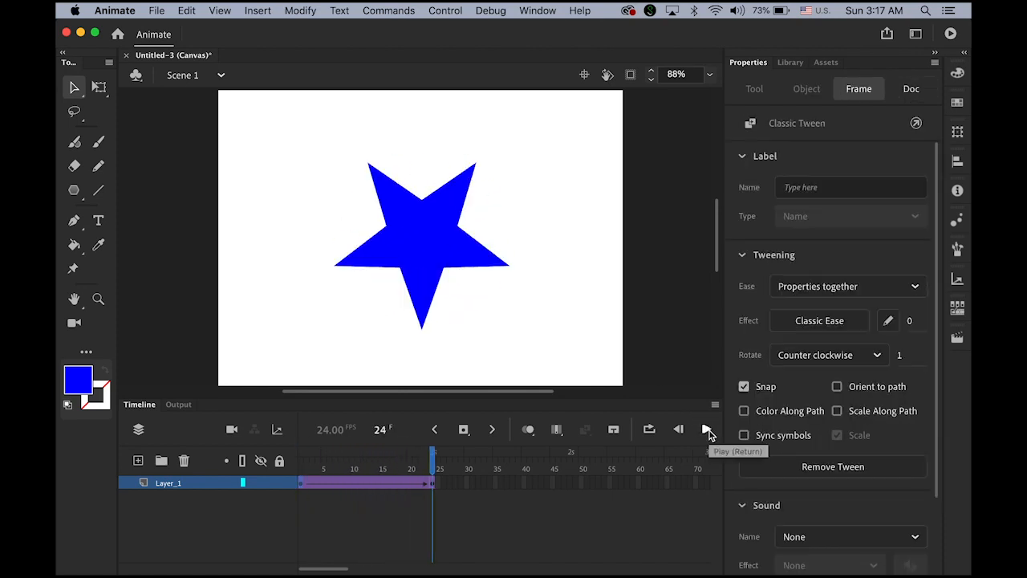
left_click(706, 430)
mouse_move(64, 575)
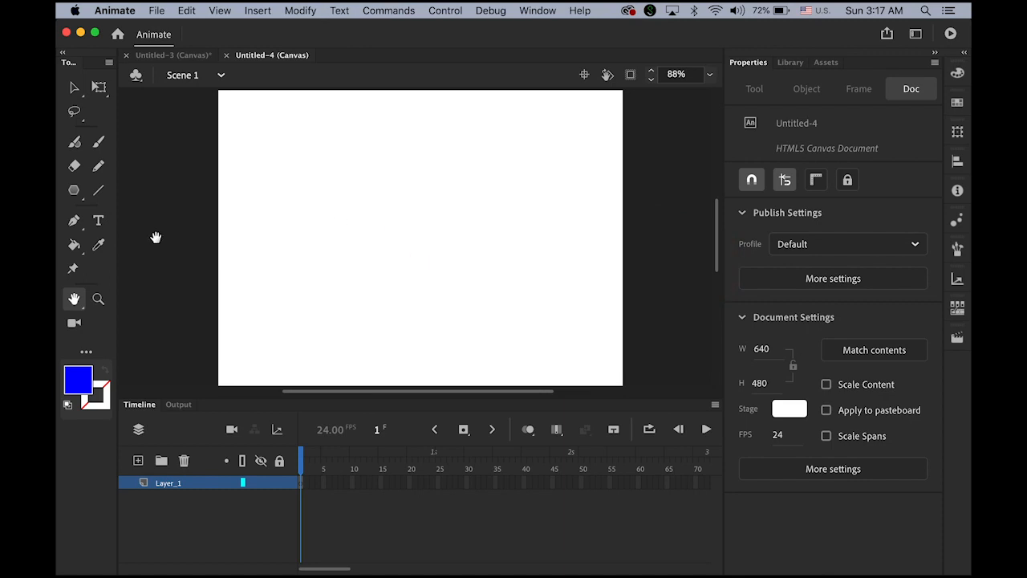
Step: Type 'ANIMATION' with the Text tool on the Untitled-4 stage as blue 96 pt bold text
left_click(75, 196)
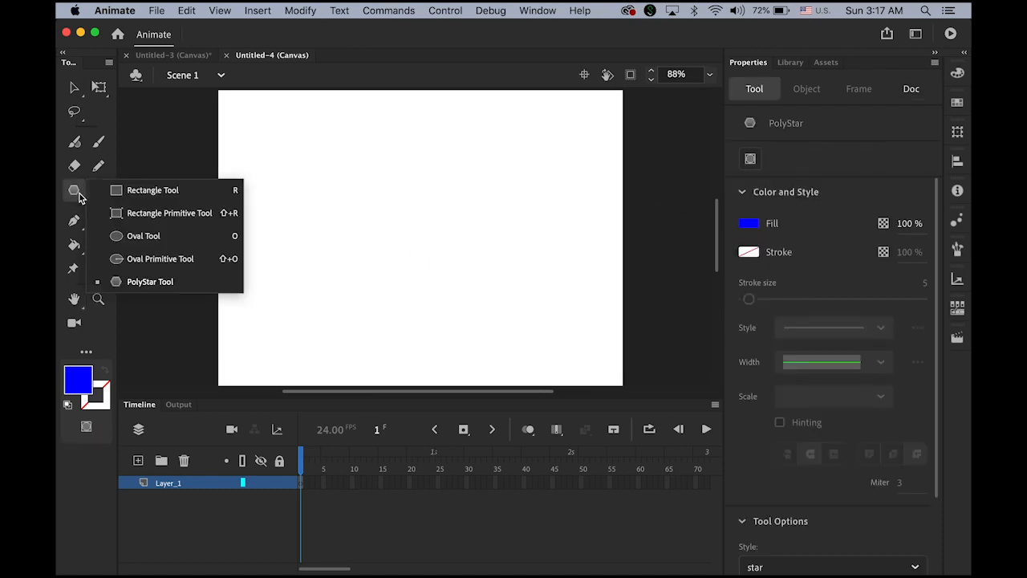
left_click(98, 220)
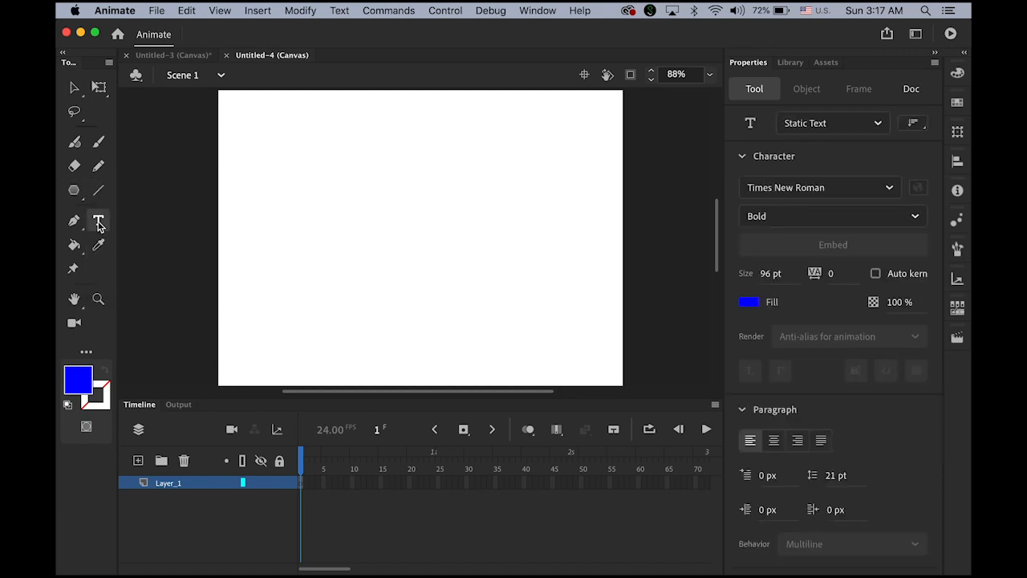
left_click(330, 223)
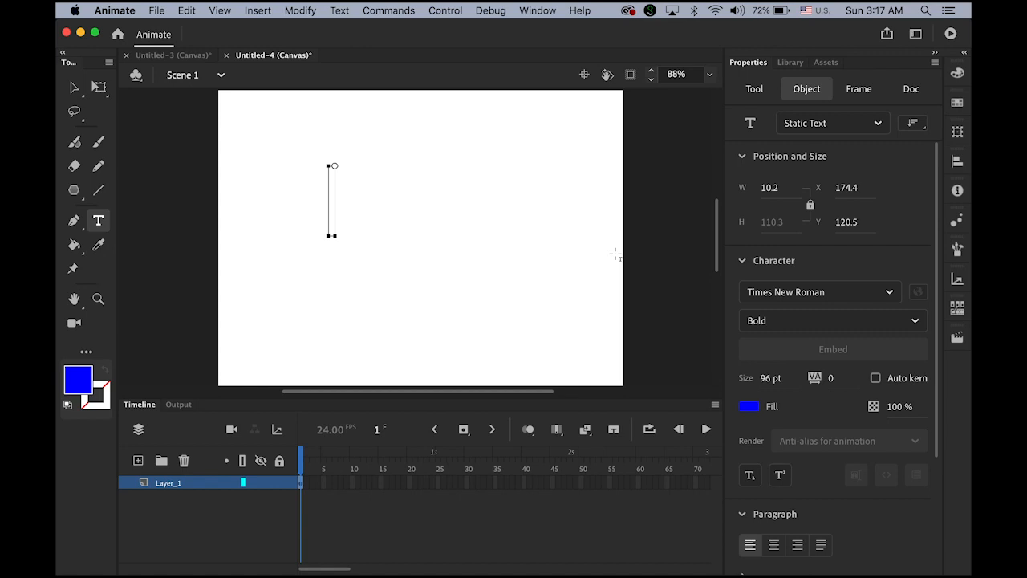
type("ANIMA")
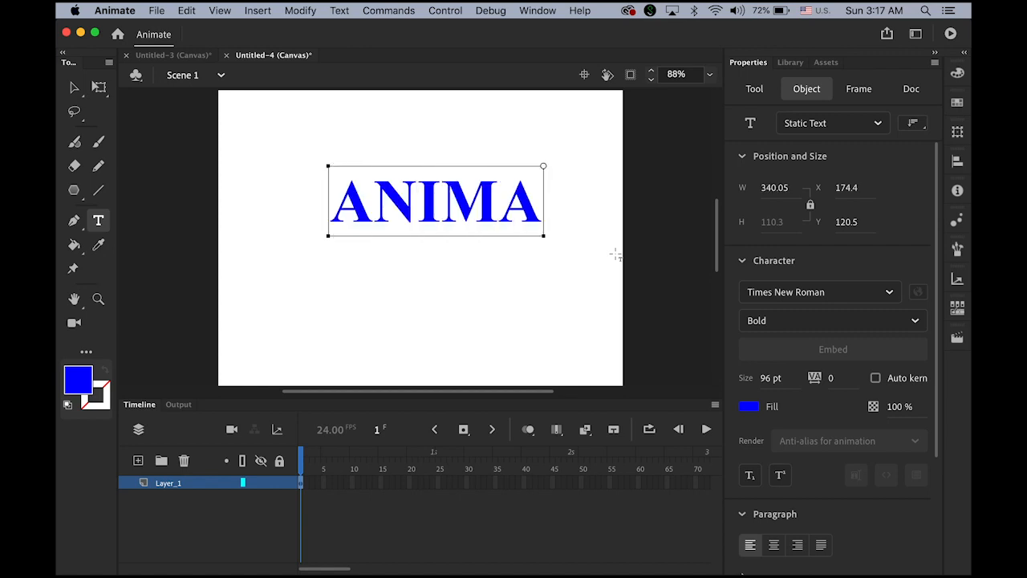
type("TION")
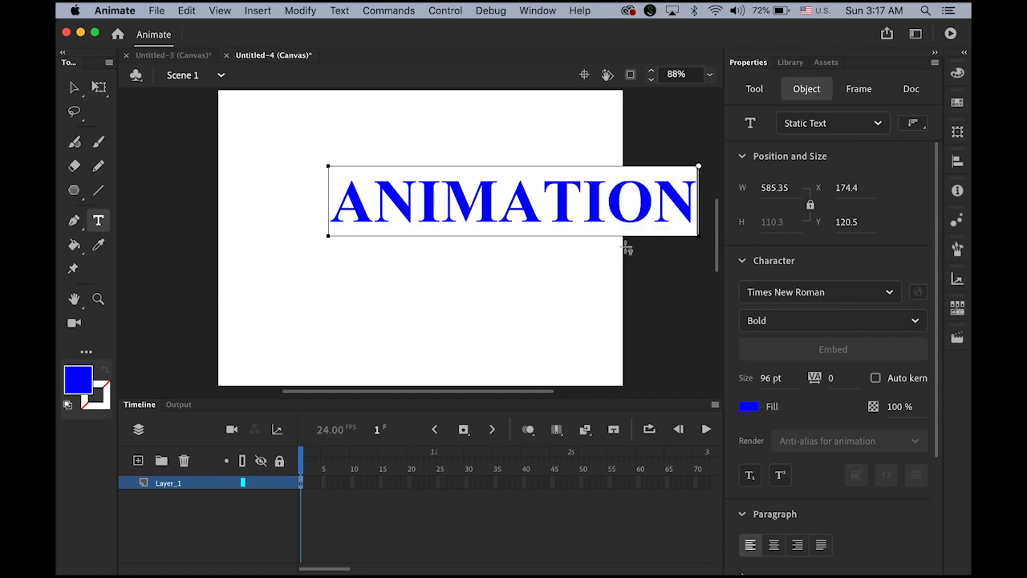
left_click(74, 86)
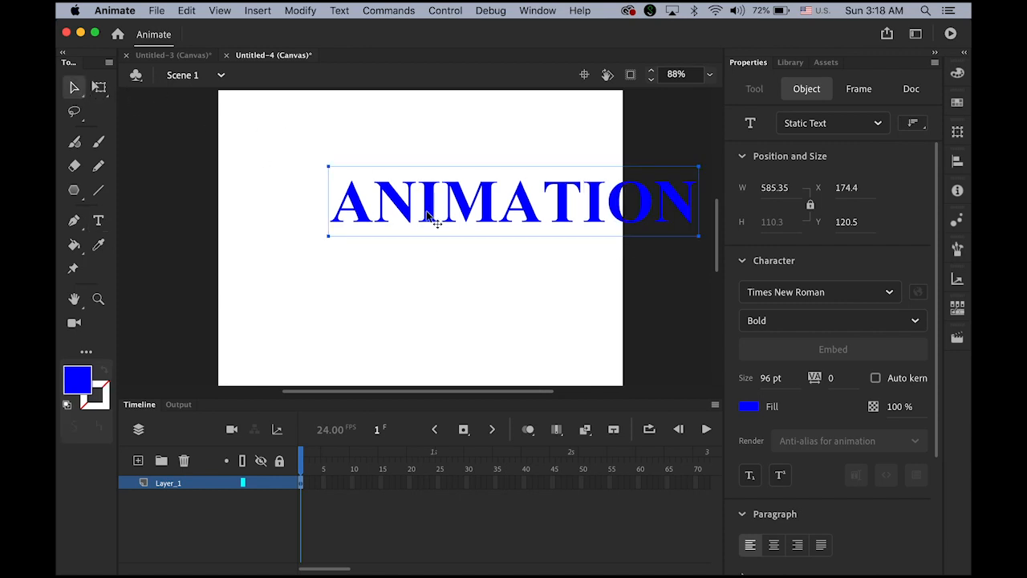
Step: Make the ANIMATION text black at 70 pt and move it toward the stage centre
left_click_drag(436, 222, 339, 256)
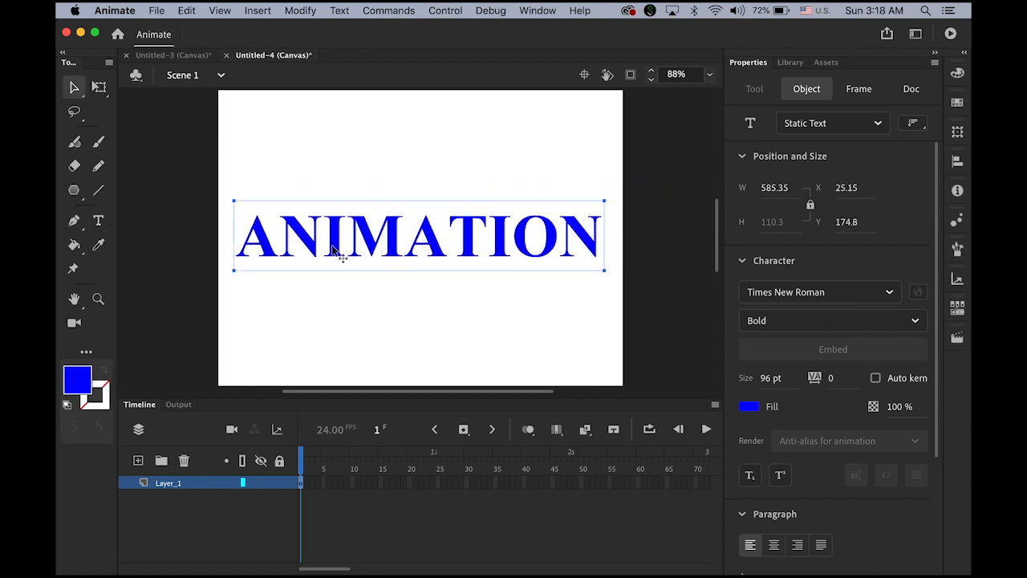
left_click_drag(452, 257, 465, 260)
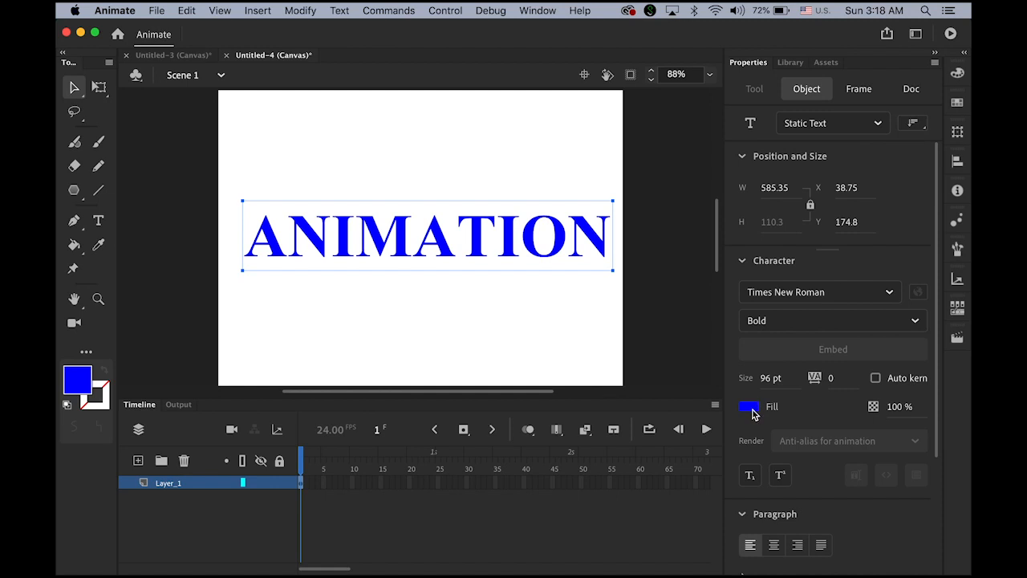
left_click(749, 406)
left_click(523, 446)
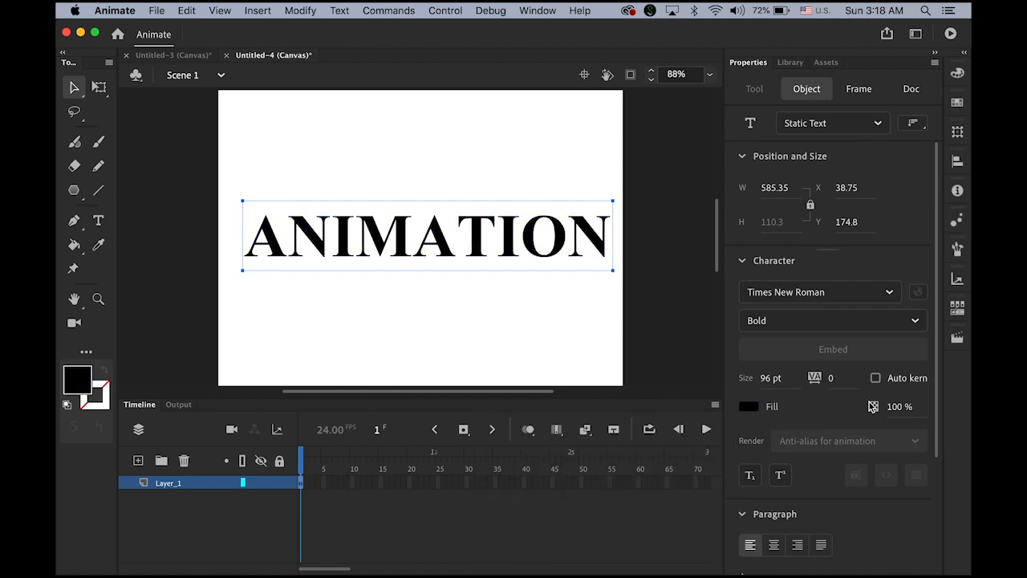
left_click_drag(767, 378, 746, 383)
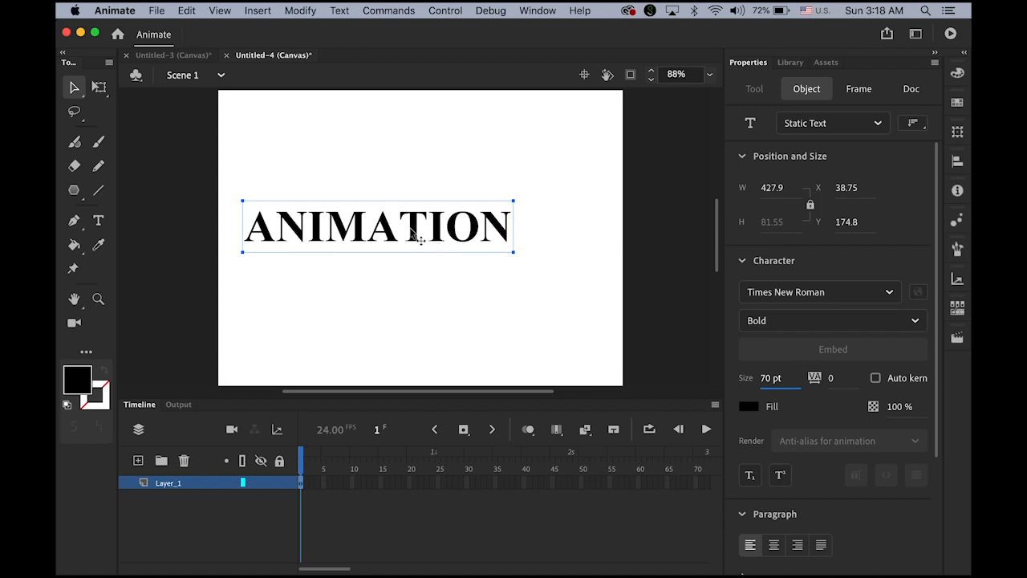
left_click_drag(410, 231, 446, 231)
left_click(569, 305)
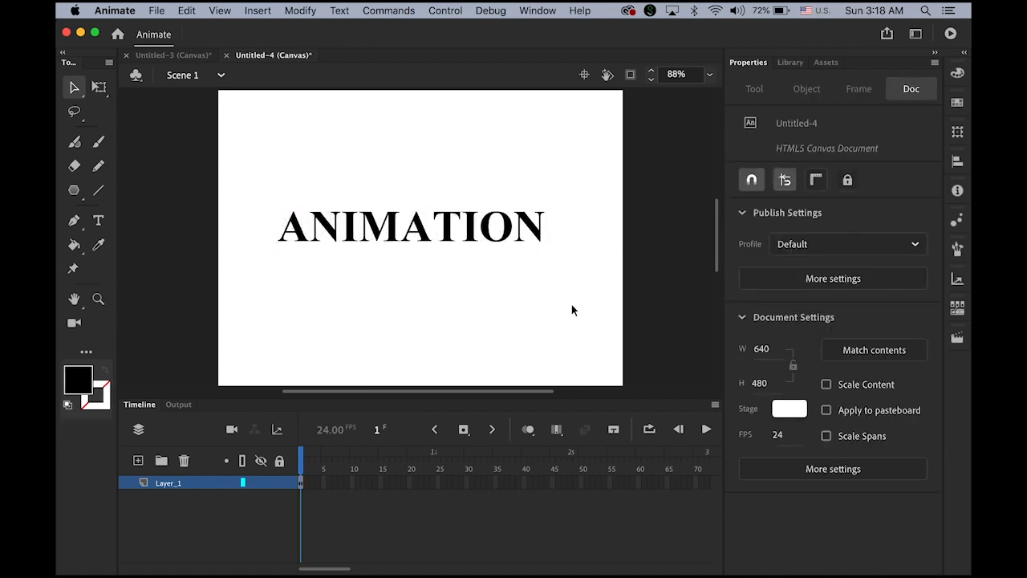
Step: Break the ANIMATION text apart into separate letters
left_click_drag(240, 178, 594, 312)
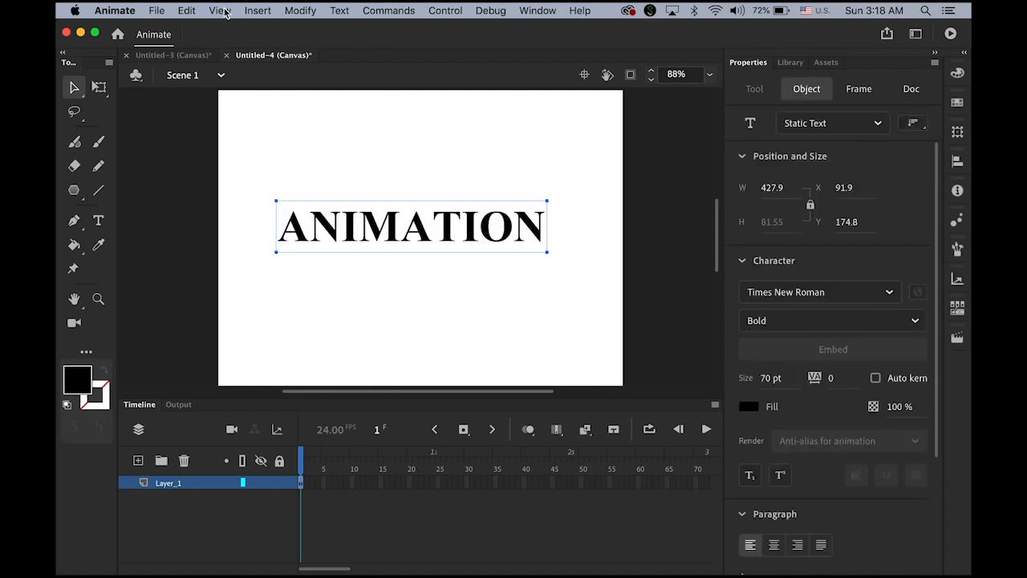
left_click(310, 10)
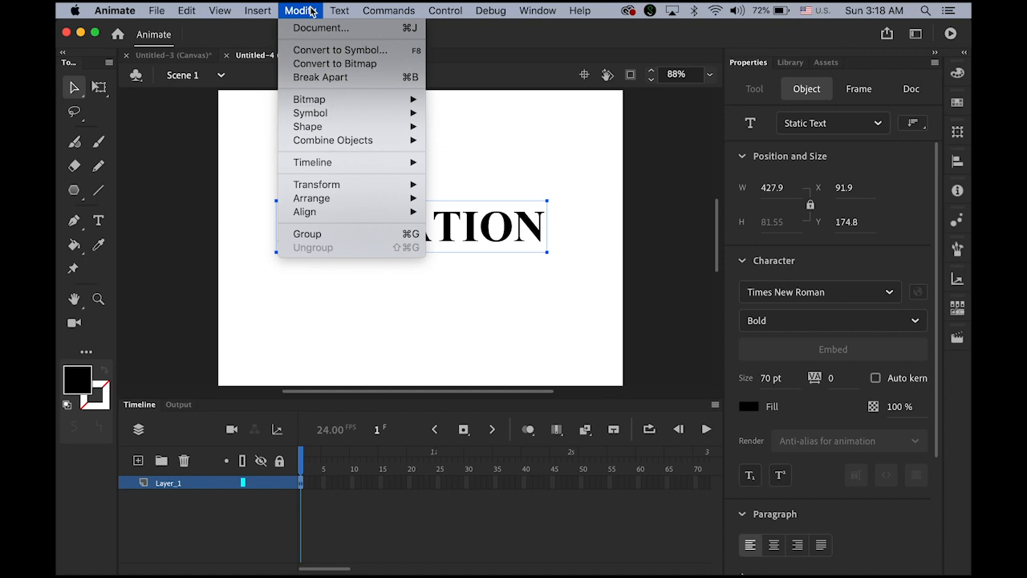
left_click(332, 78)
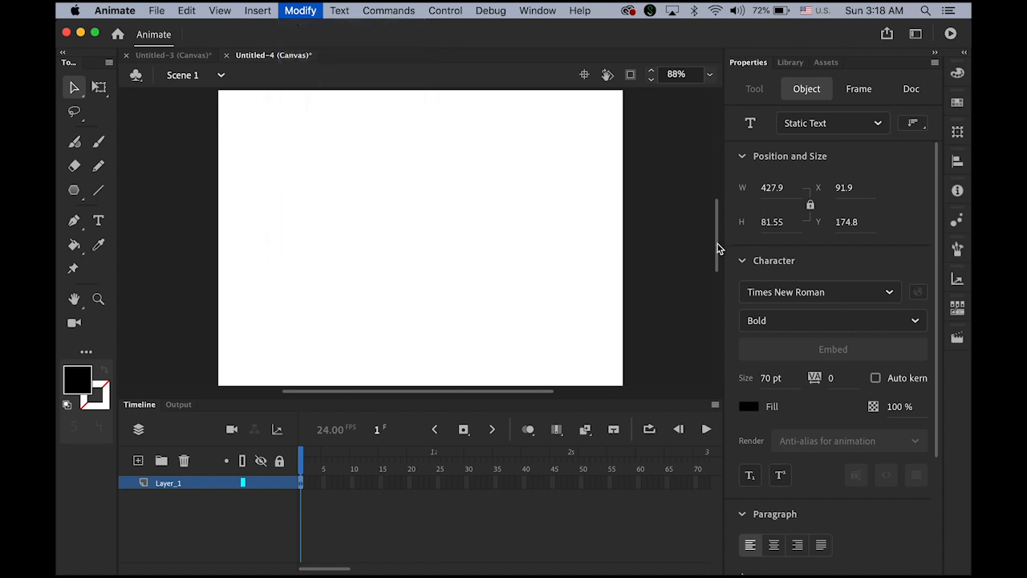
Step: Apply Modify > Break Apart again to turn the letters into one black fill shape
left_click(295, 11)
left_click(326, 78)
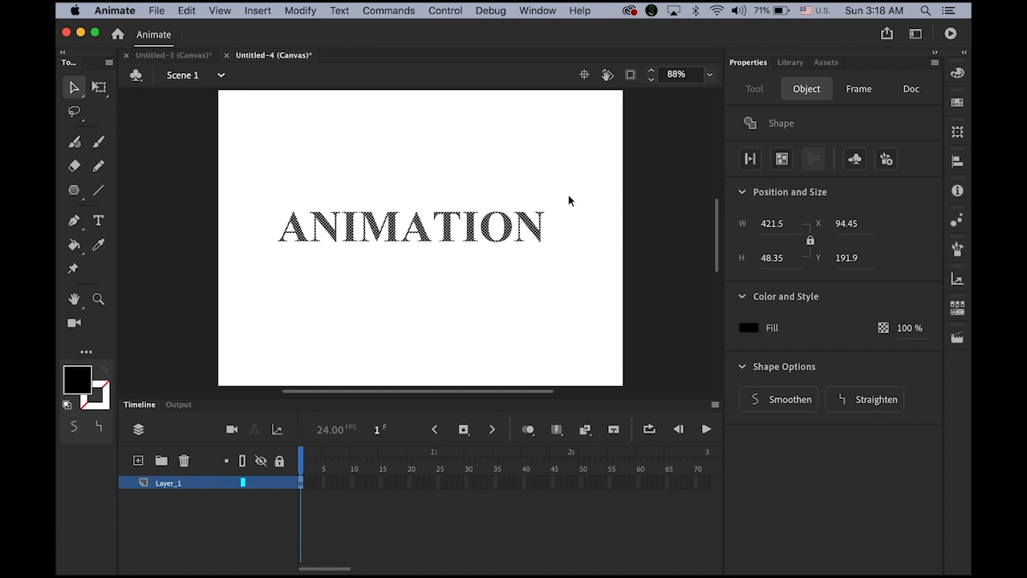
left_click(453, 310)
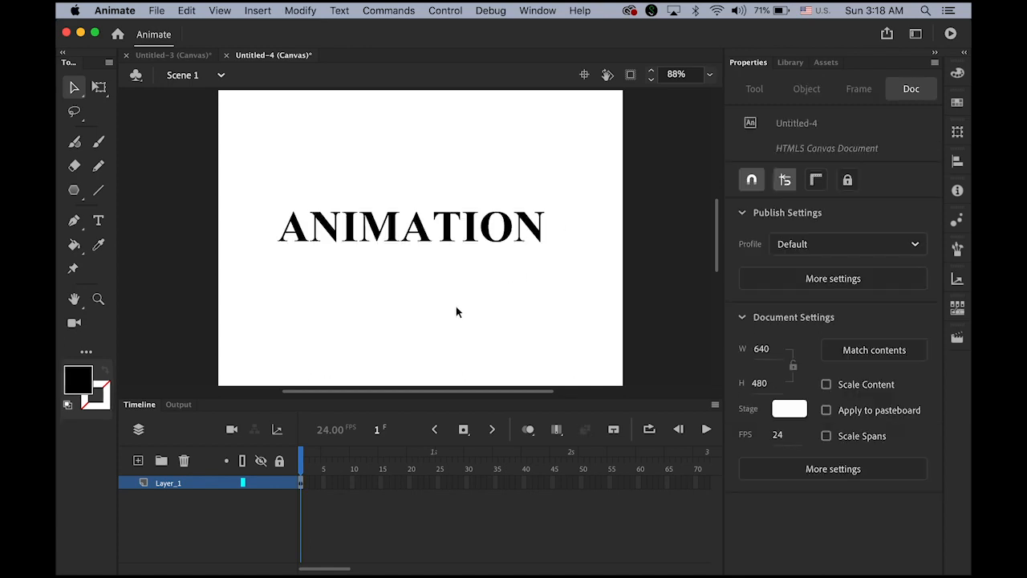
left_click_drag(222, 168, 663, 338)
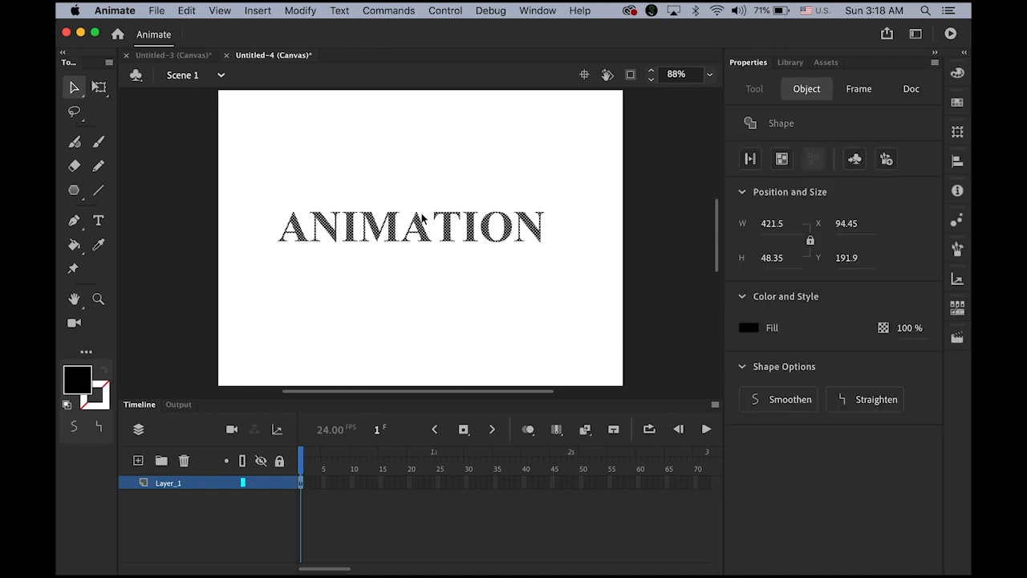
left_click(917, 329)
left_click_drag(917, 329, 878, 332)
left_click(478, 306)
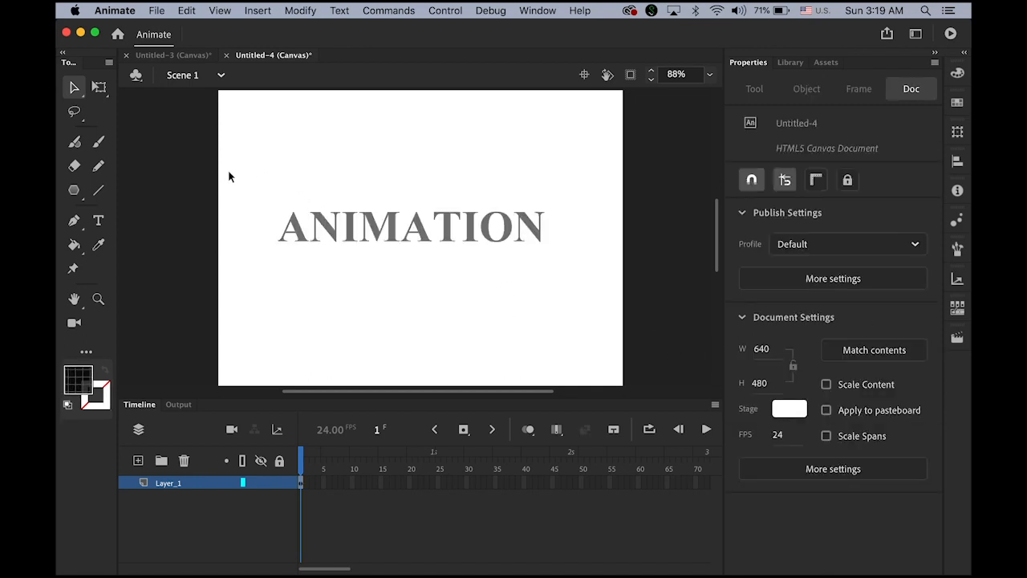
left_click_drag(225, 170, 600, 306)
left_click_drag(903, 332, 970, 348)
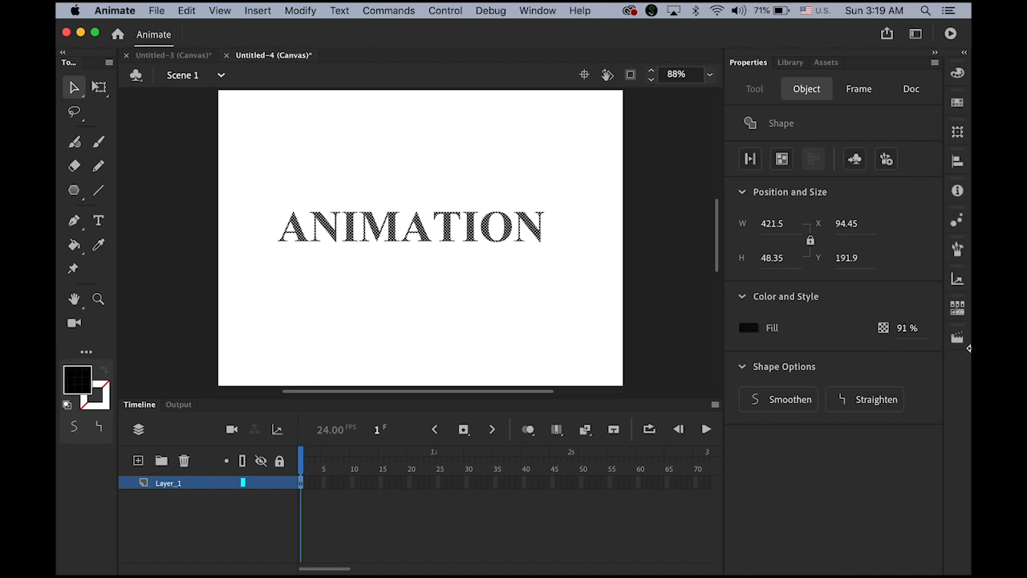
left_click(904, 329)
type("100")
key("Return")
left_click(589, 299)
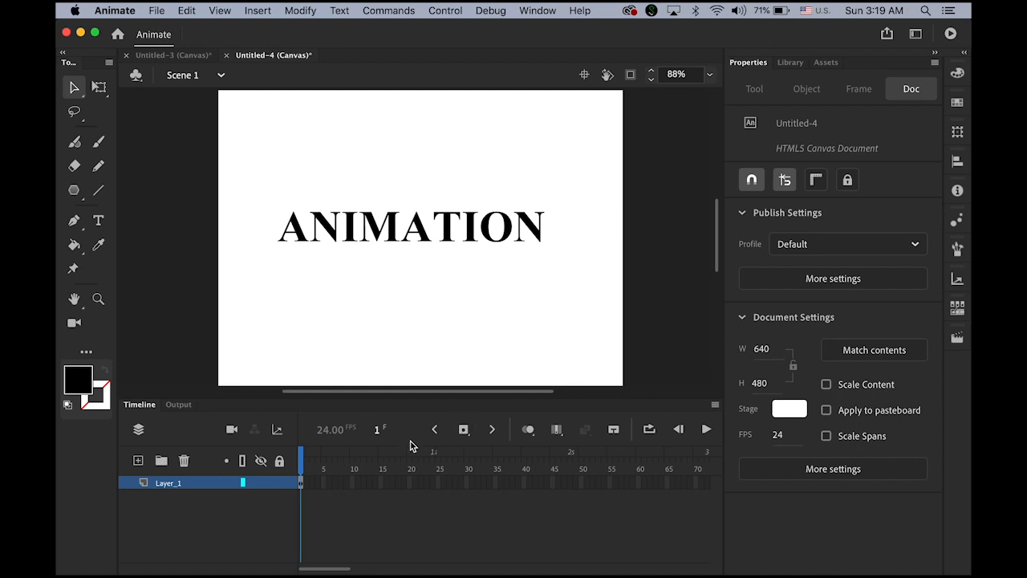
Step: Add a classic tween on Layer_1 from frame 1 to a keyframe at 24, then select the ANIMATION instance
left_click(301, 484)
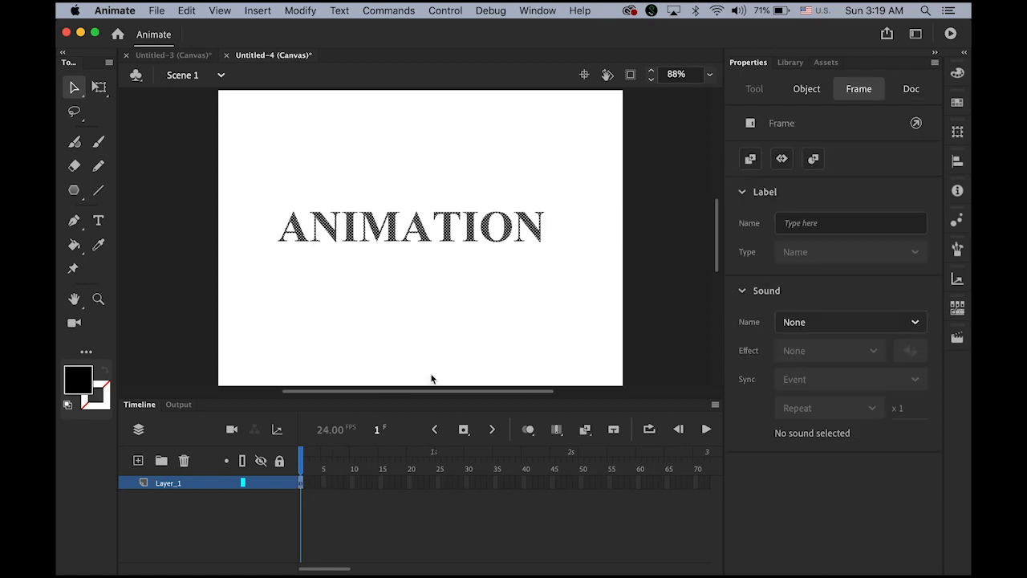
left_click(258, 10)
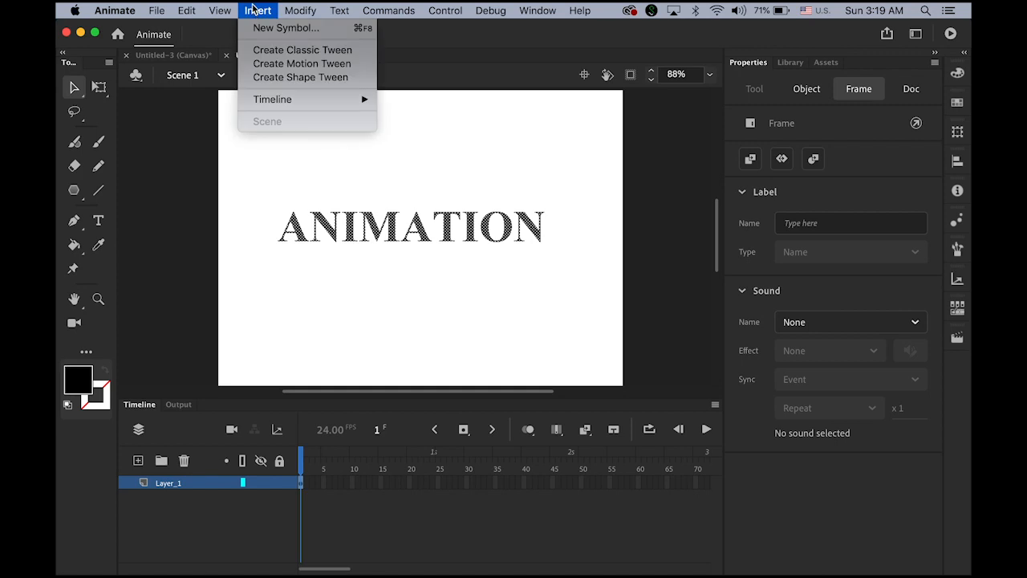
left_click(289, 47)
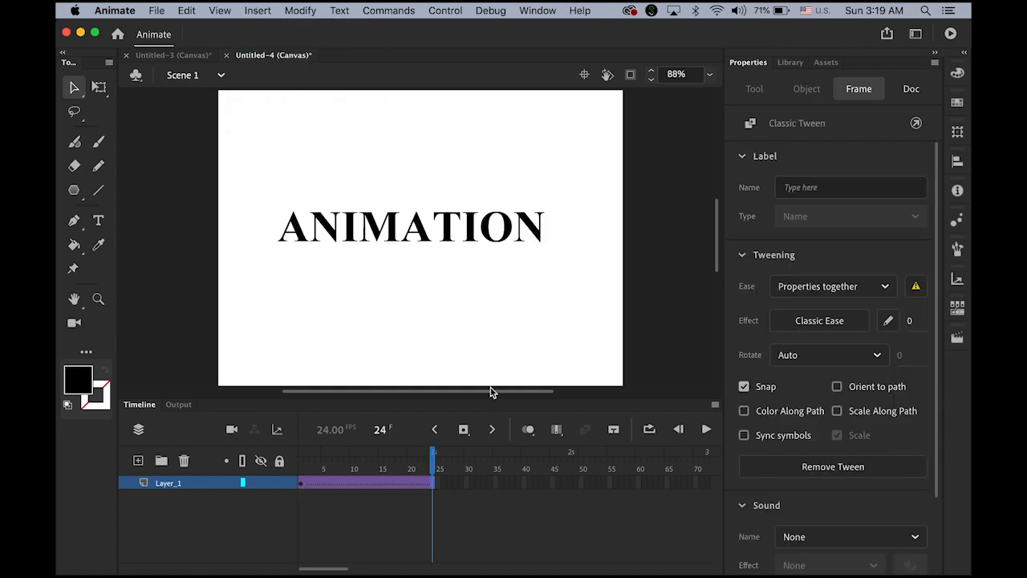
left_click(463, 431)
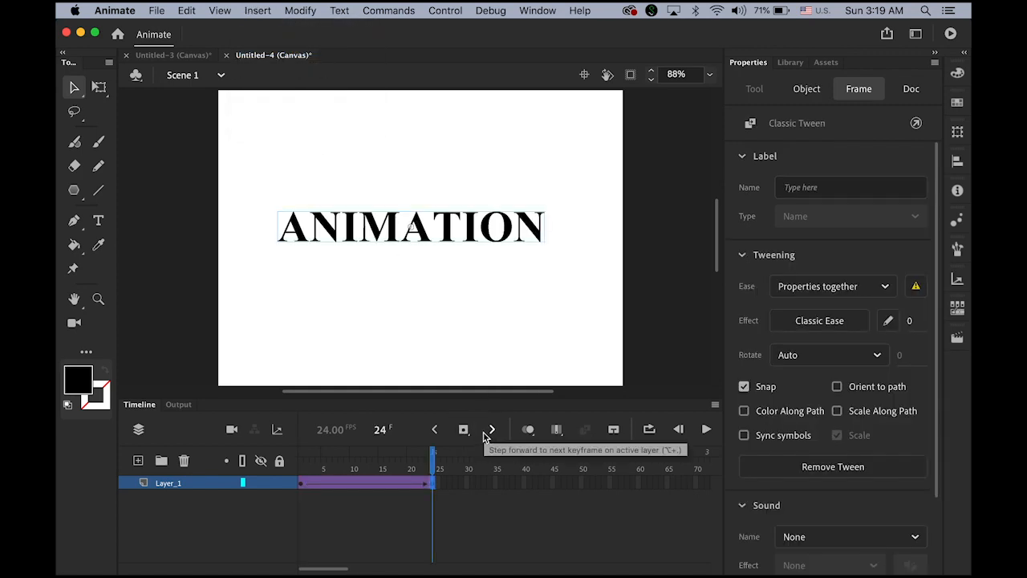
left_click_drag(433, 462, 274, 484)
left_click(393, 277)
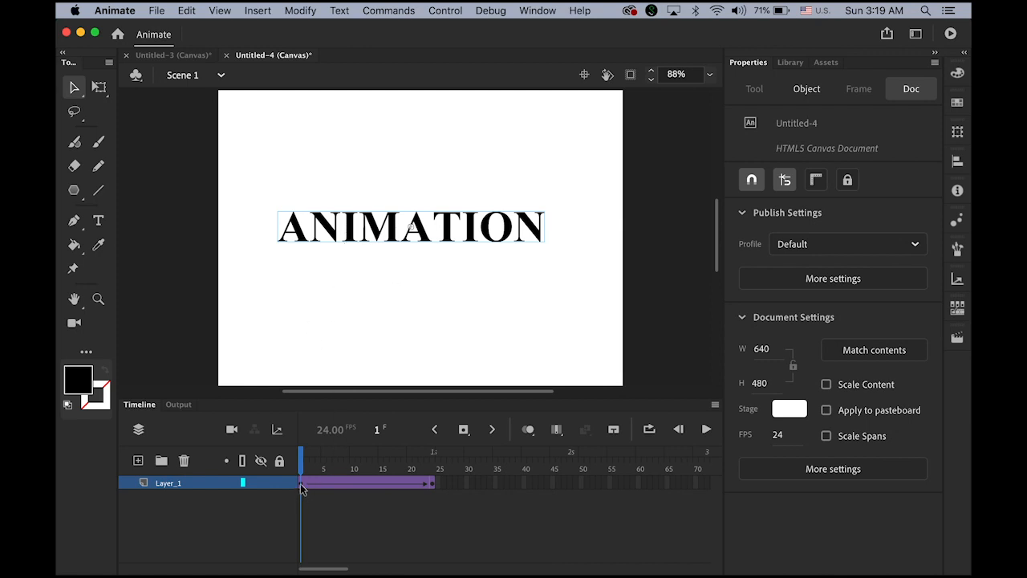
mouse_move(306, 469)
left_mouse_down()
mouse_move(323, 470)
mouse_move(301, 470)
left_mouse_up()
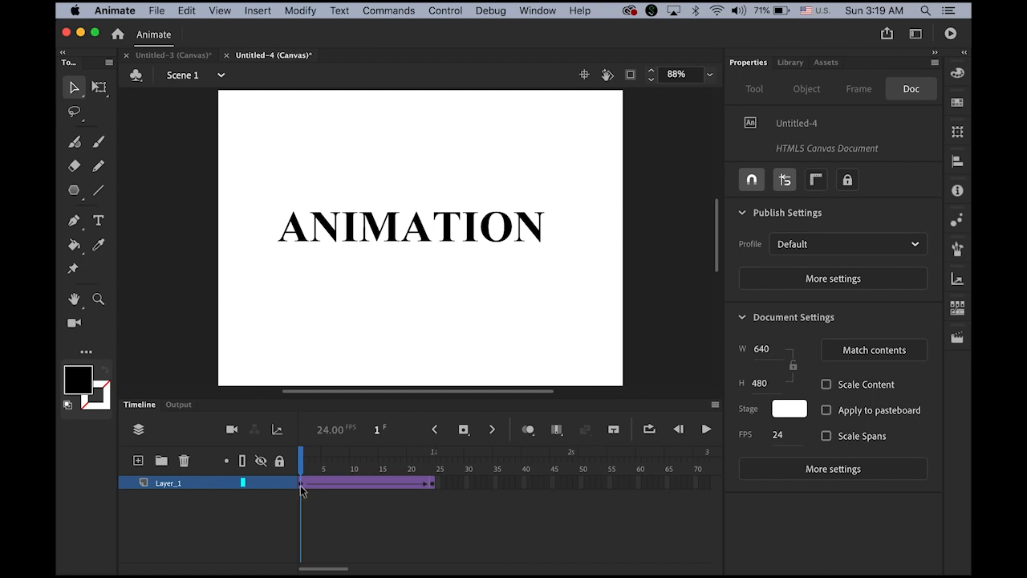
left_click(376, 235)
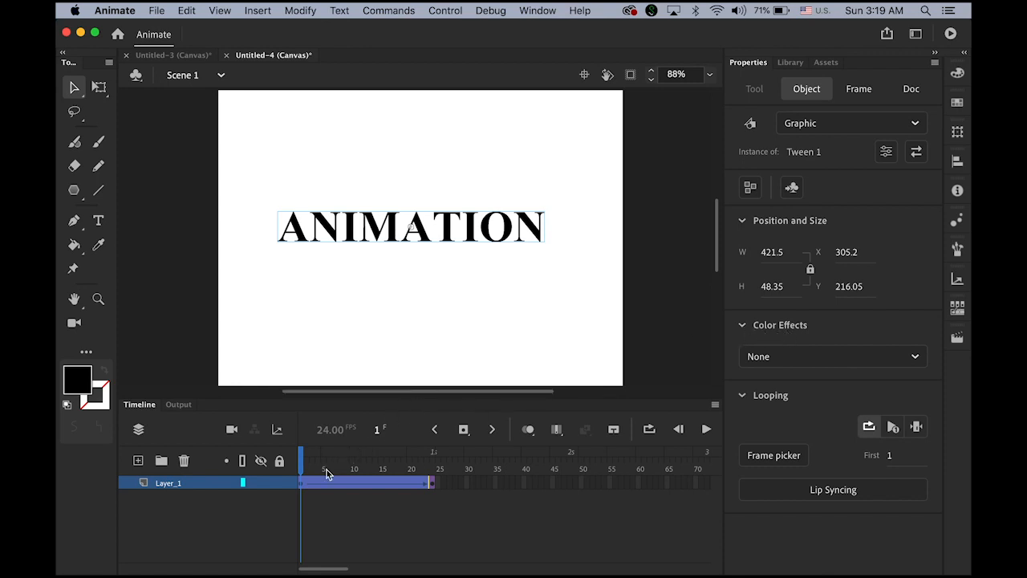
Step: Set the frame-1 ANIMATION text's Color Effect to Alpha at 0%
left_click(302, 485)
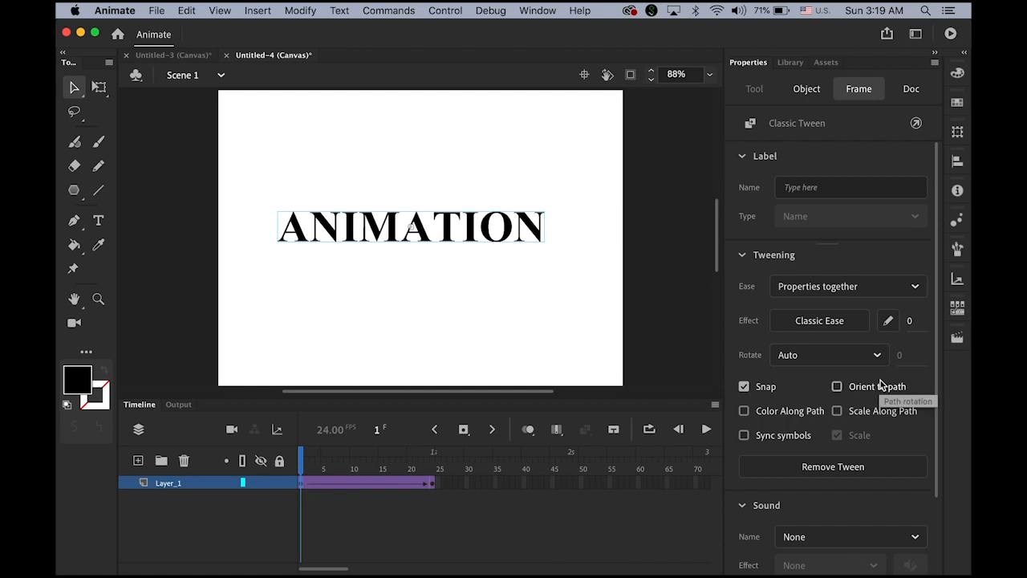
left_click(472, 239)
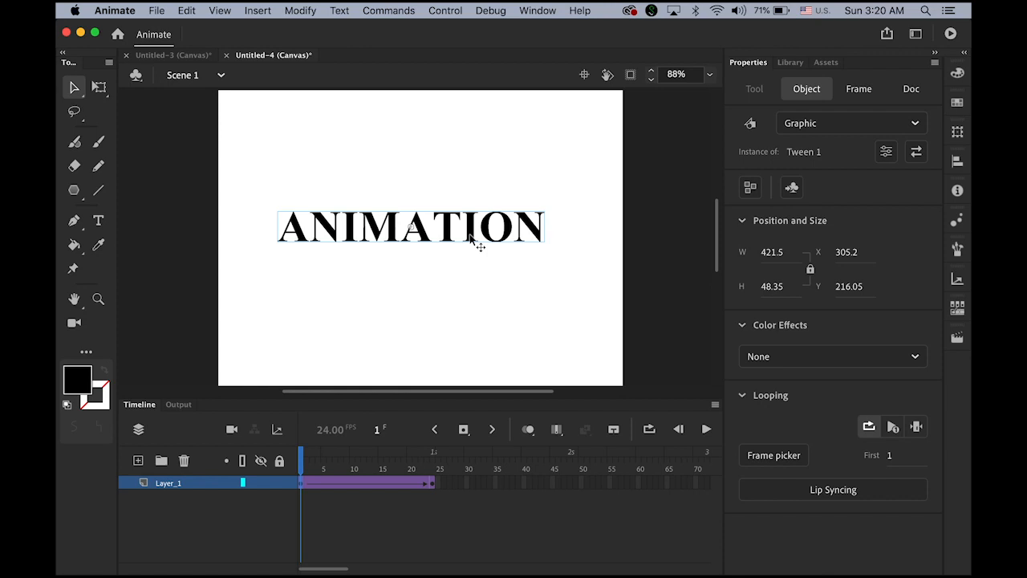
left_click(915, 358)
left_click(843, 475)
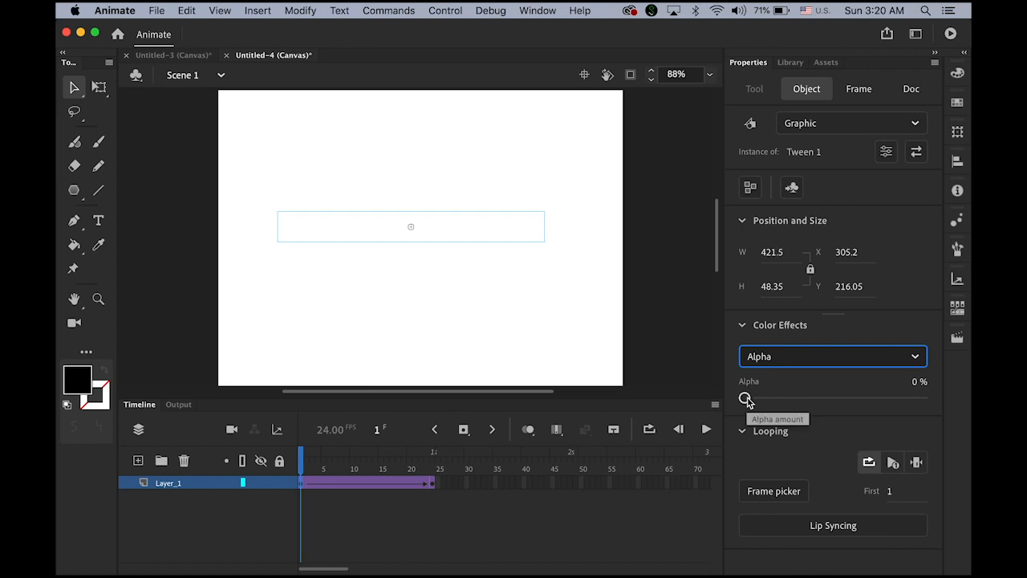
mouse_move(746, 399)
left_mouse_down()
mouse_move(939, 417)
mouse_move(730, 404)
left_mouse_up()
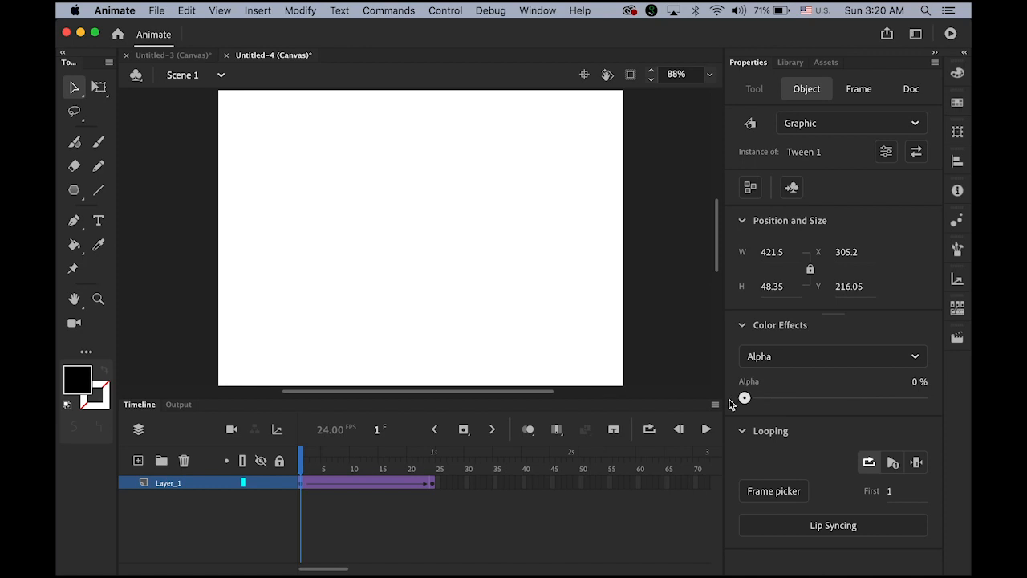
Step: Scrub and play the tween to preview the fade-in to solid black
left_click(307, 464)
left_click_drag(308, 464, 434, 486)
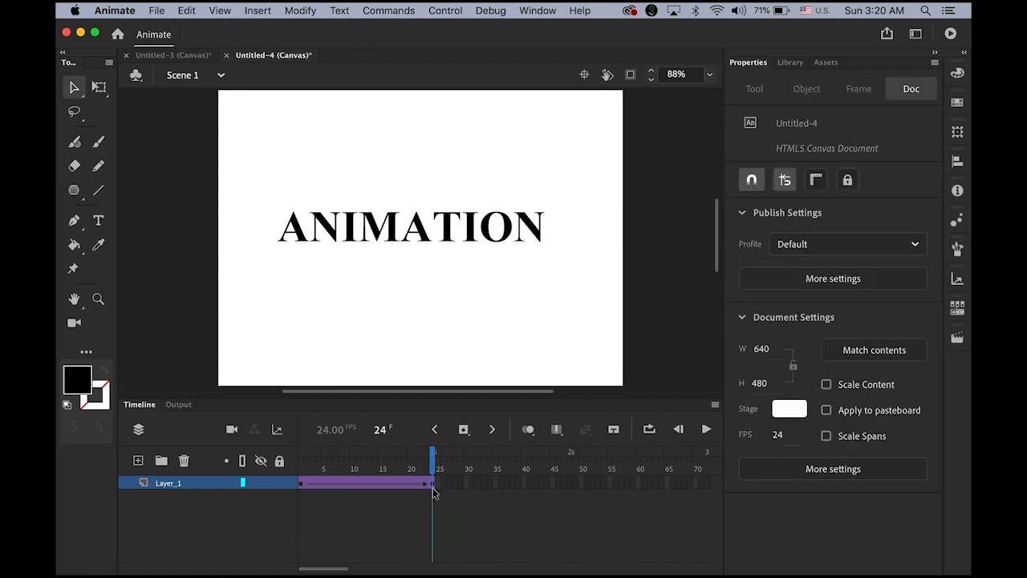
left_click(434, 485)
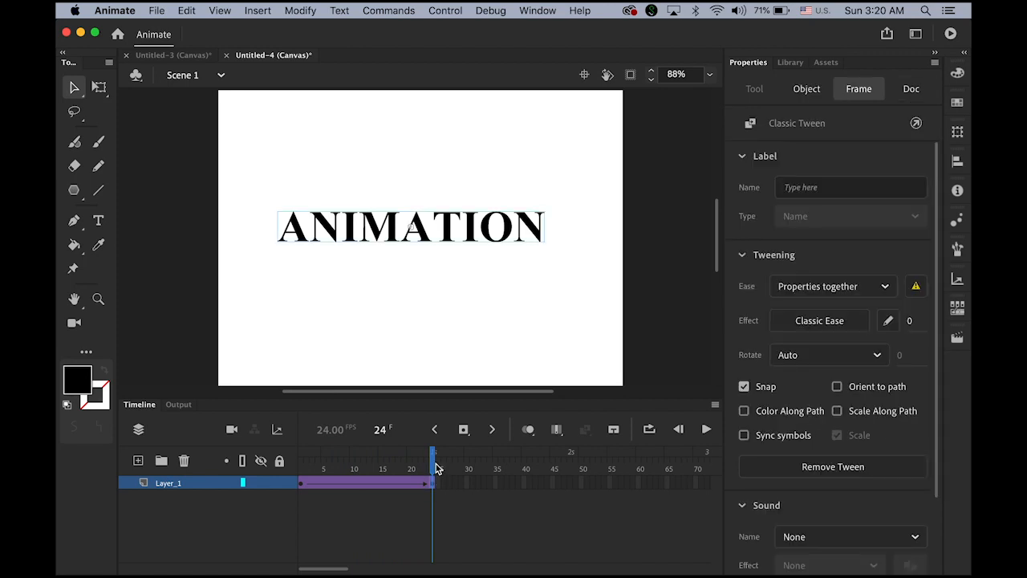
left_click_drag(438, 468, 300, 472)
left_click(707, 430)
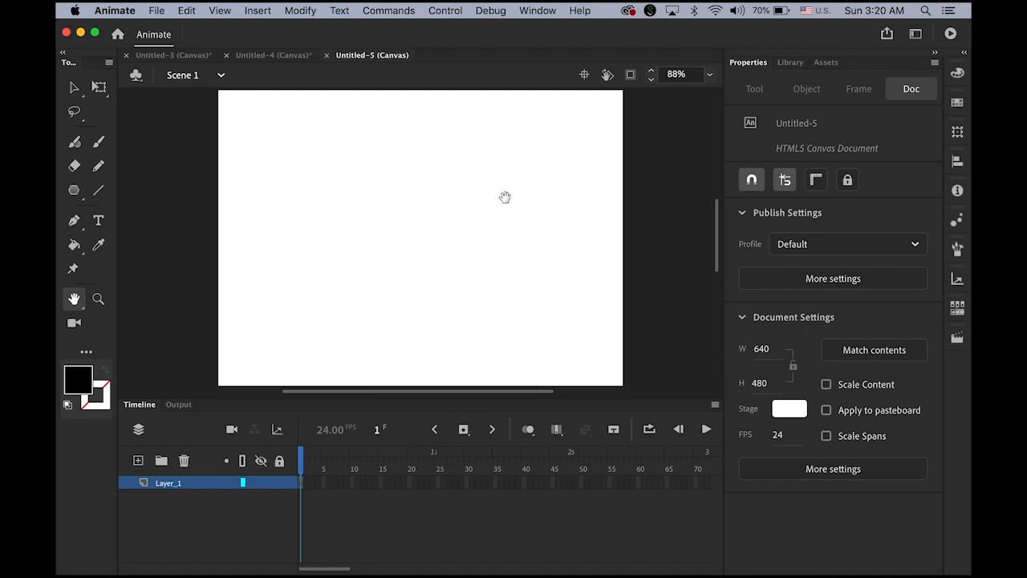
Step: Show the empty Untitled-5 library, trying then cancelling a new symbol
left_click(791, 67)
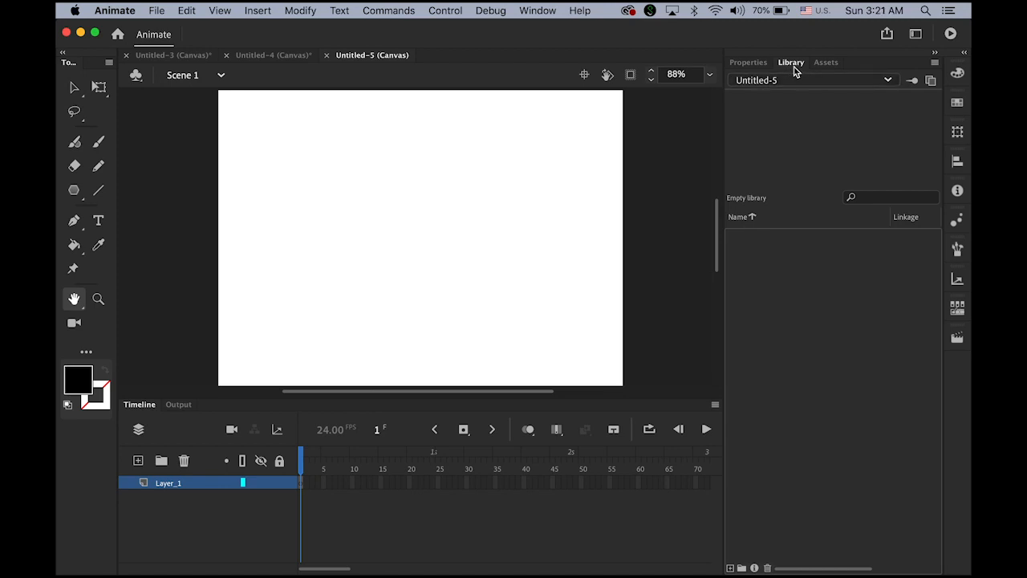
left_click(729, 569)
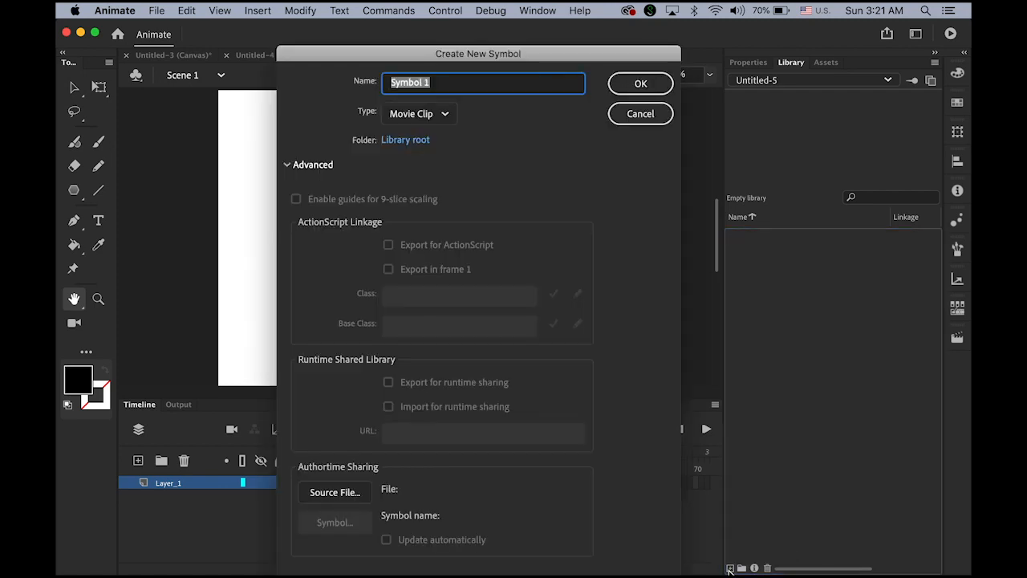
left_click_drag(409, 62, 394, 29)
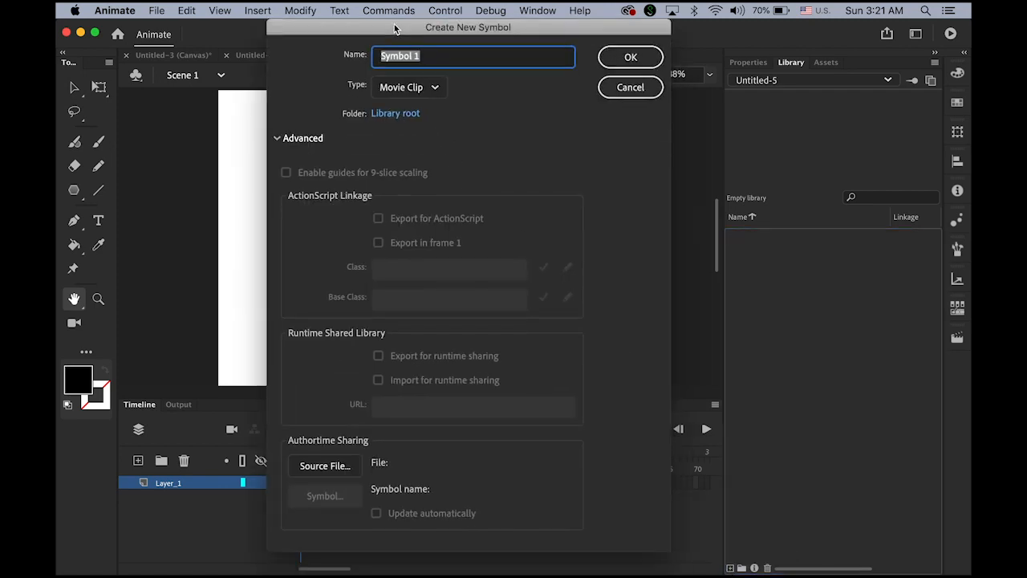
left_click(633, 86)
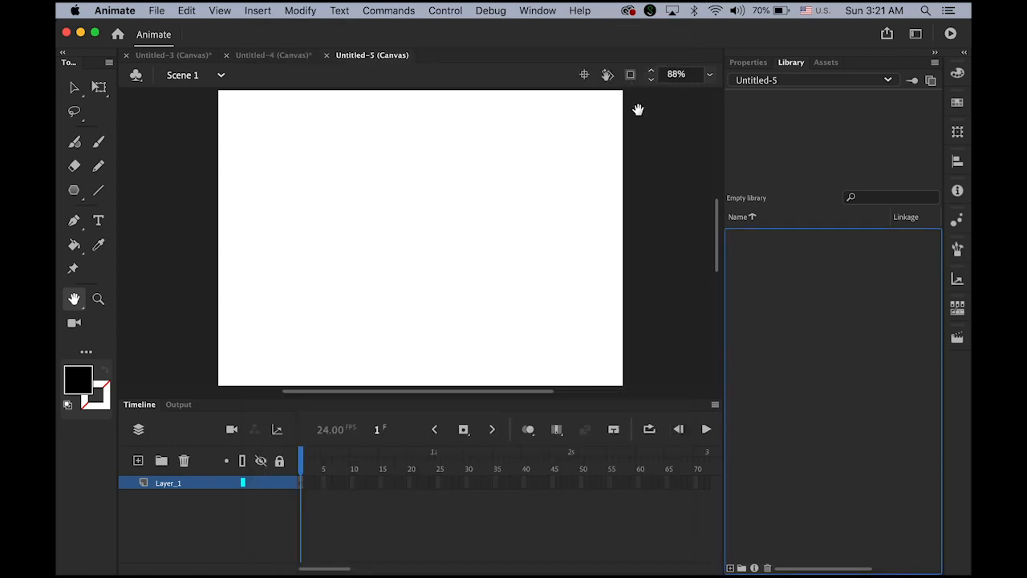
left_click(258, 10)
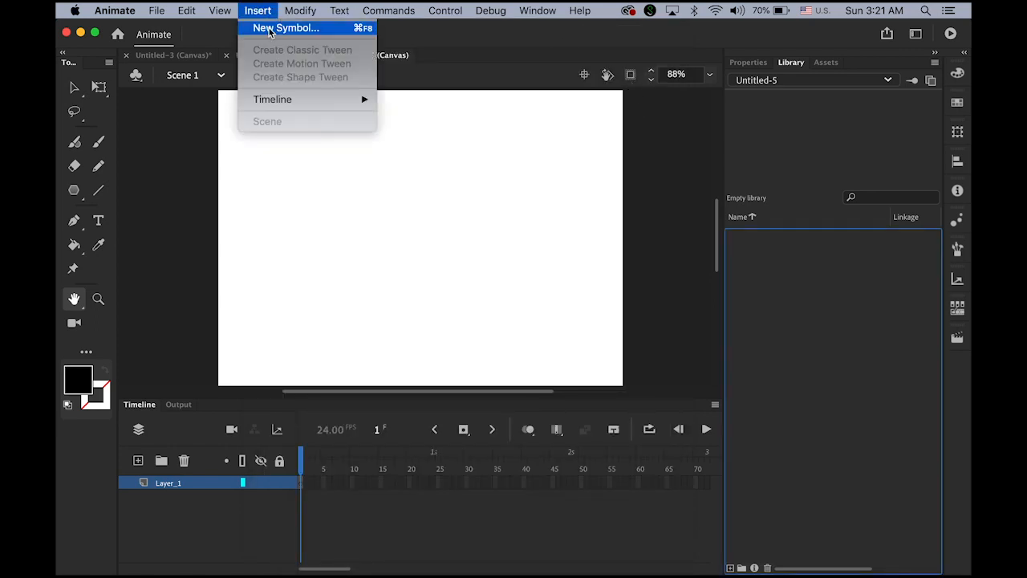
Step: Insert a new Movie Clip symbol, keeping the default name Symbol 1
left_click(270, 29)
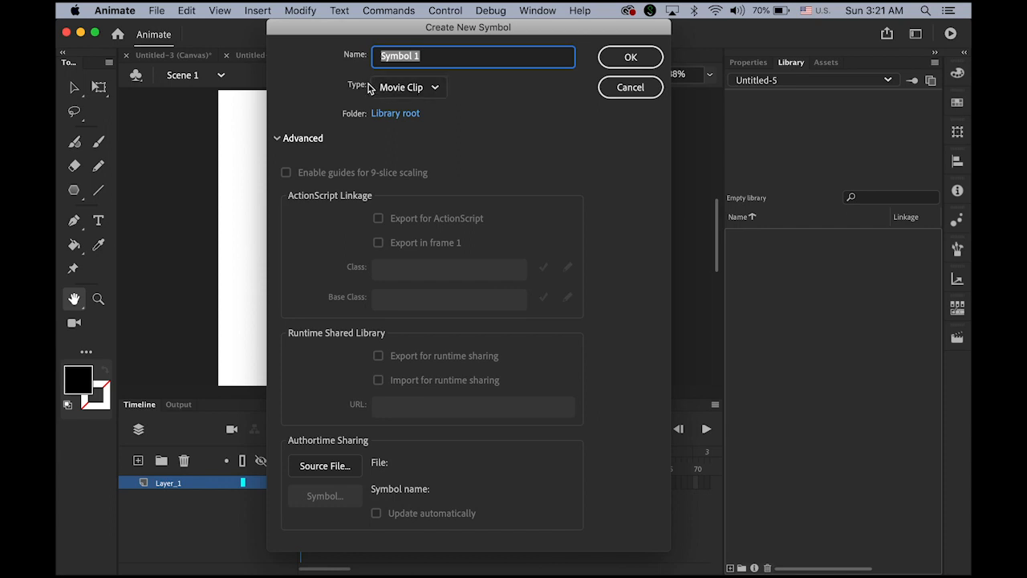
left_click(435, 88)
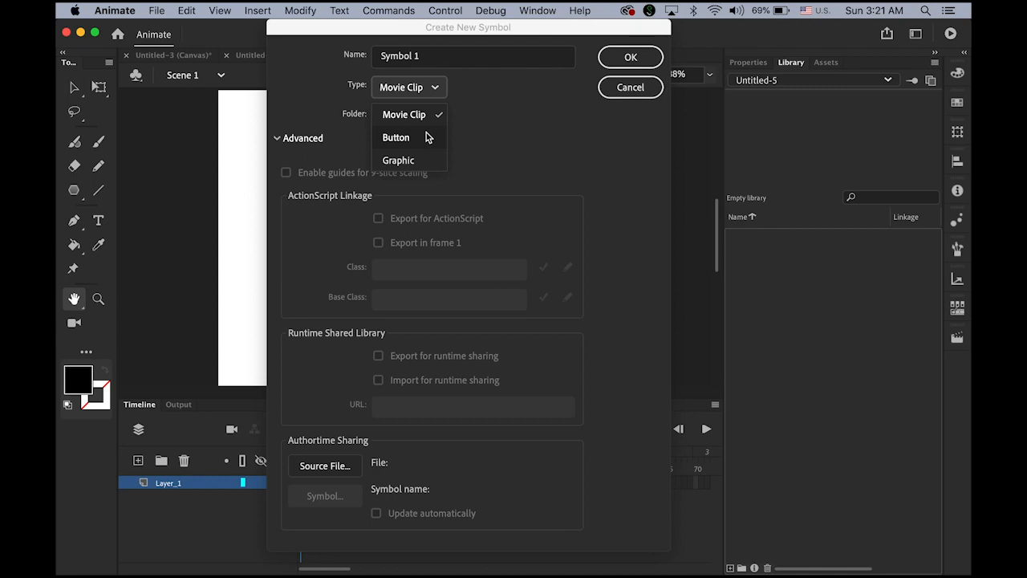
left_click(531, 140)
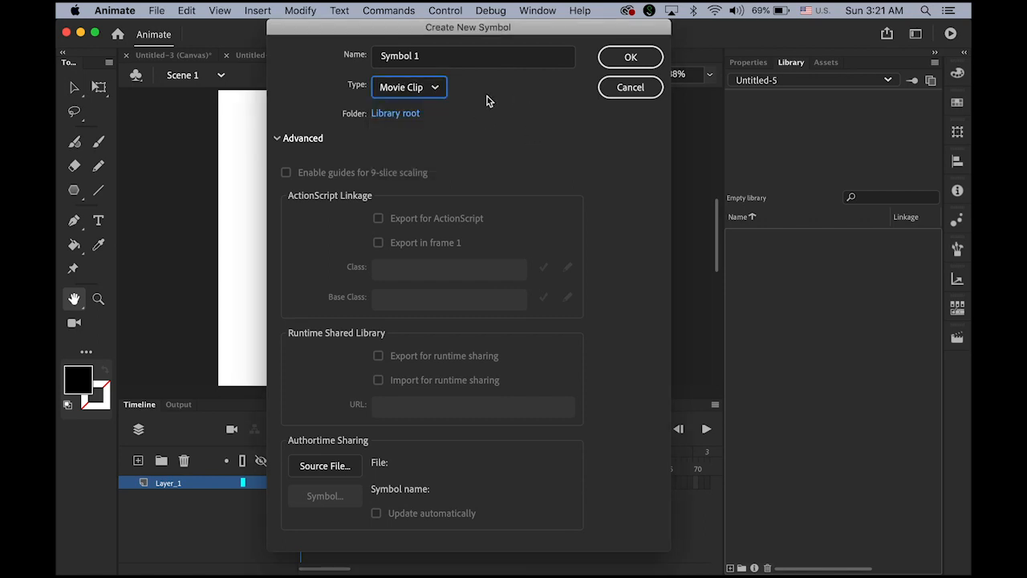
left_click(633, 57)
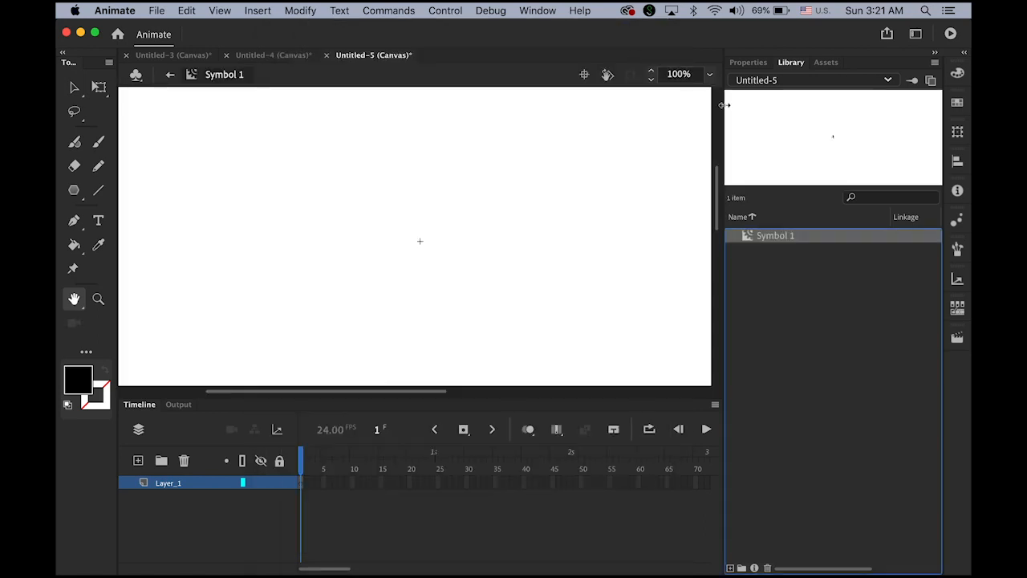
Step: Draw a five-pointed star with the PolyStar tool at the centre of Symbol 1
left_click(75, 191)
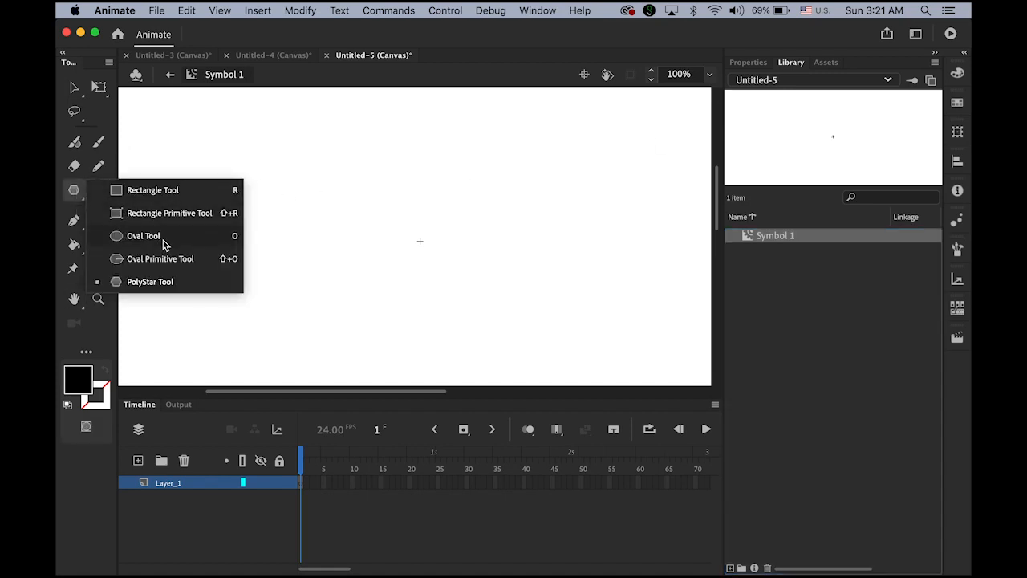
left_click(171, 281)
left_click_drag(419, 245, 471, 284)
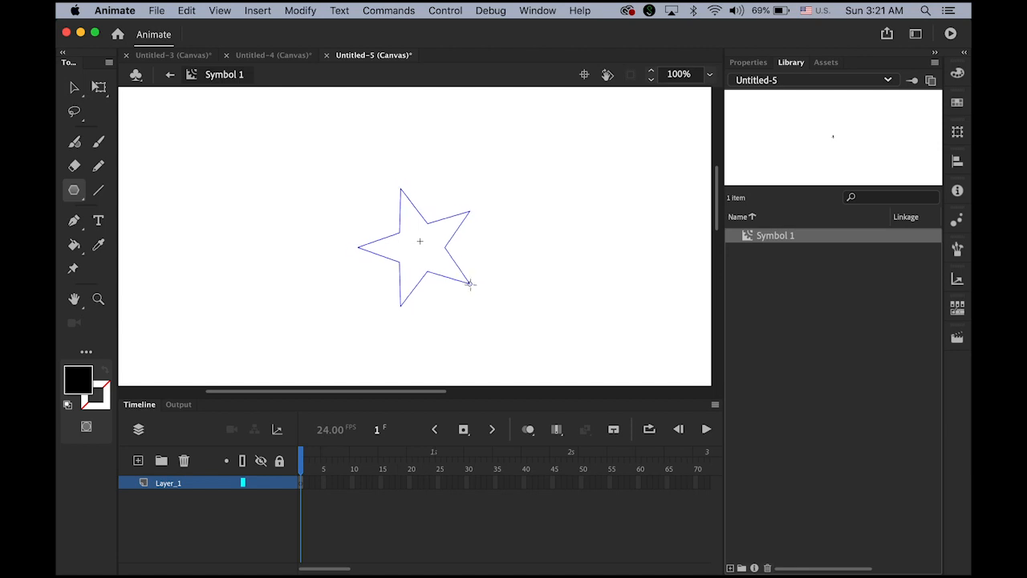
left_click(75, 89)
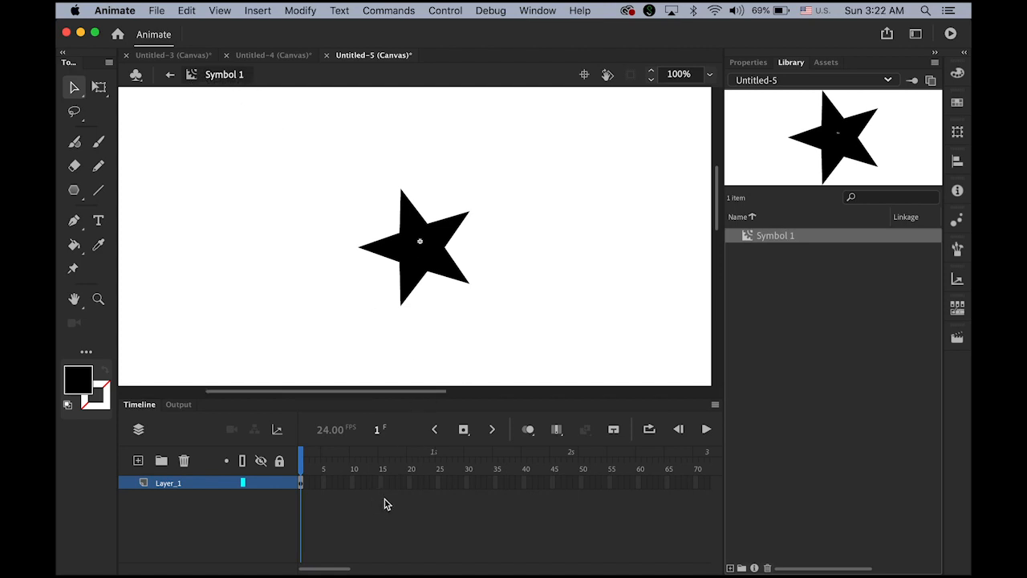
Step: Back in Scene 1, place five Symbol 1 star instances across the stage
left_click(169, 77)
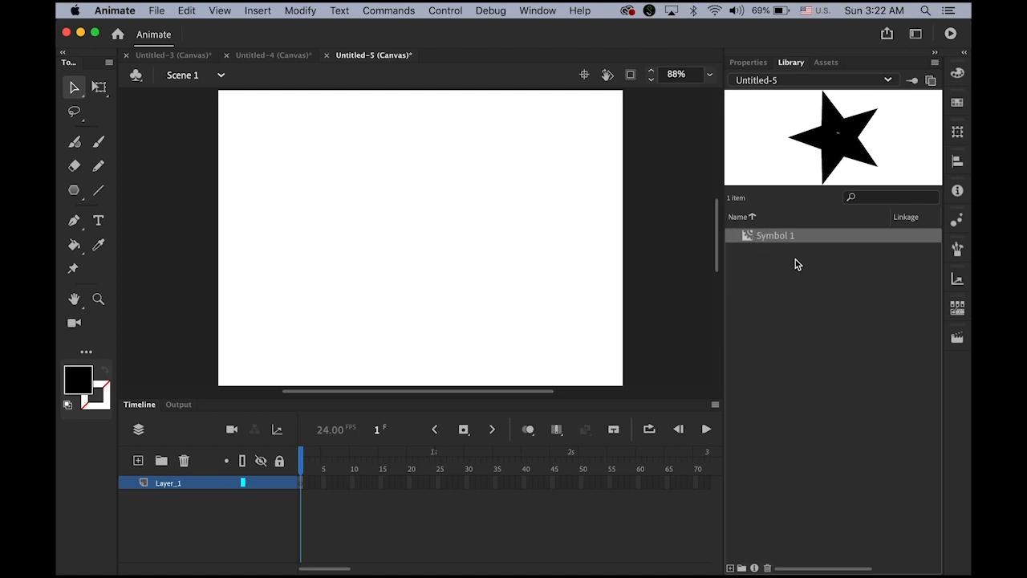
left_click_drag(845, 152, 408, 166)
left_click_drag(826, 157, 527, 254)
left_click_drag(856, 156, 336, 267)
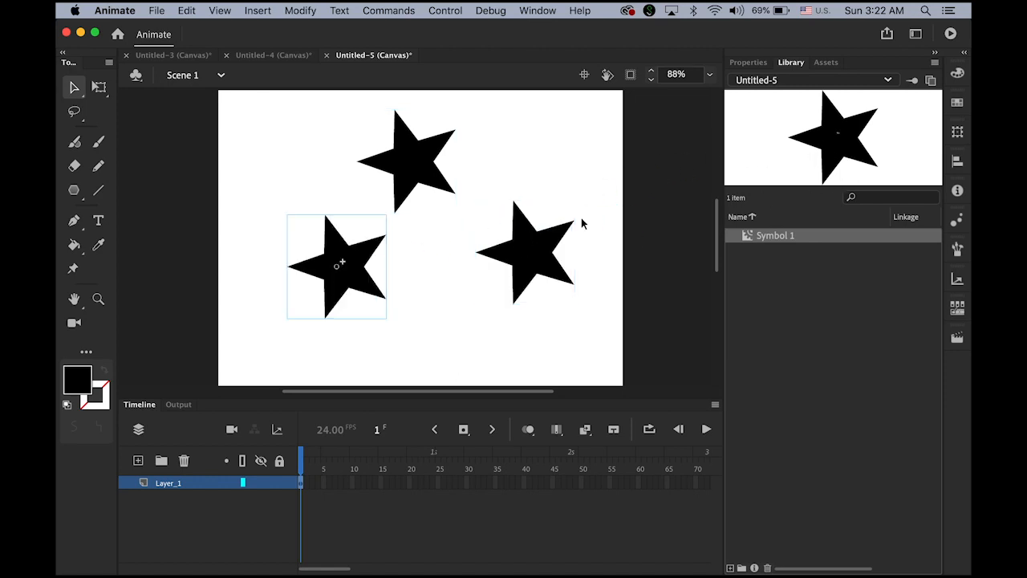
left_click_drag(853, 156, 502, 142)
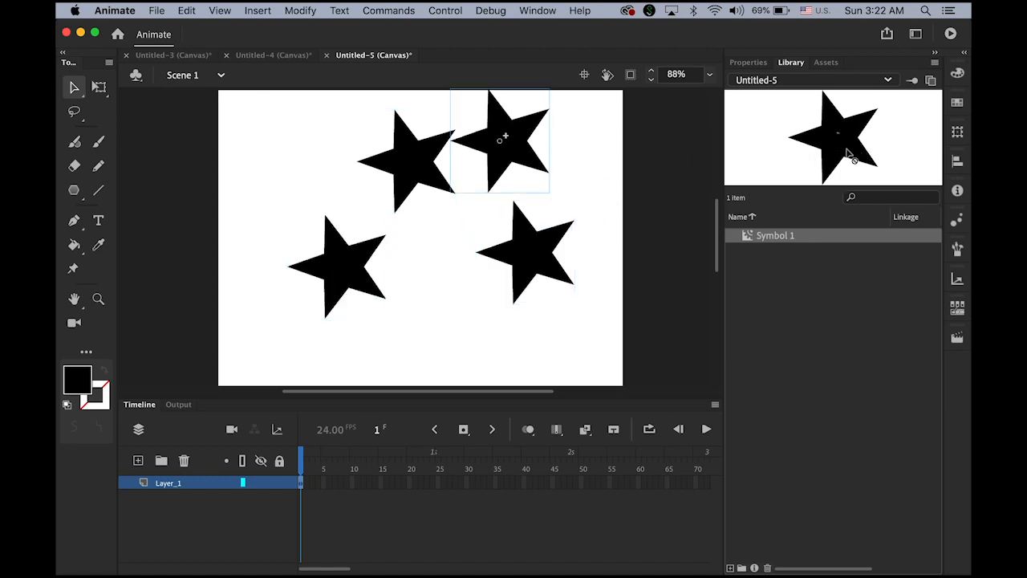
left_click_drag(853, 155, 438, 294)
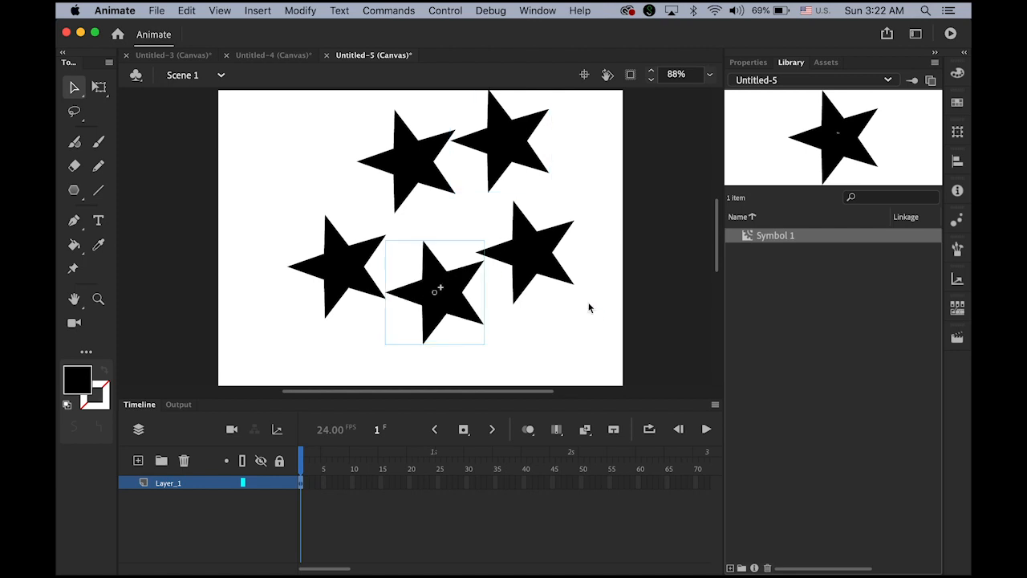
Step: Shrink the bottom-centre star to about half size, then check each star in turn
left_click(100, 88)
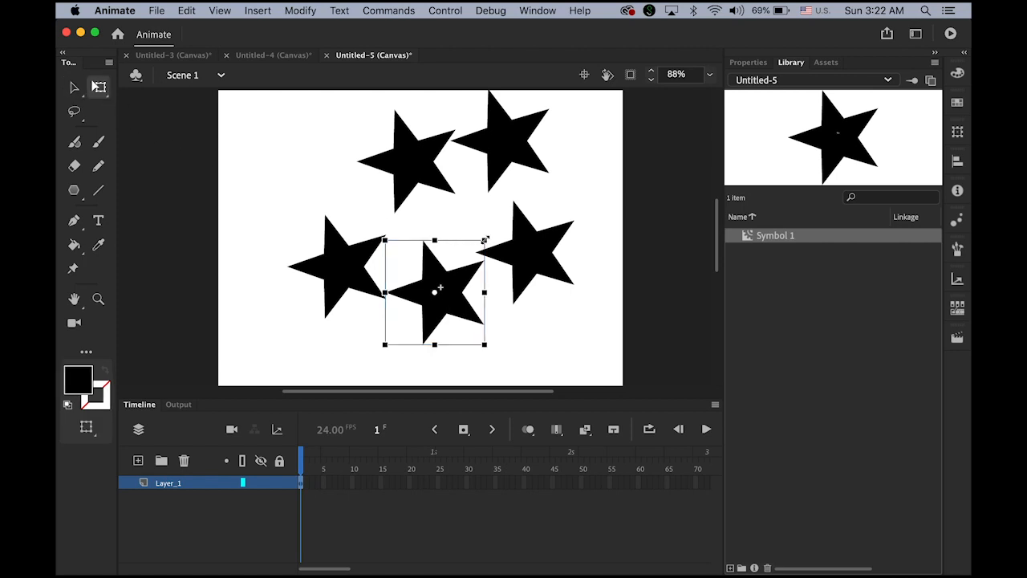
left_click_drag(485, 240, 458, 270)
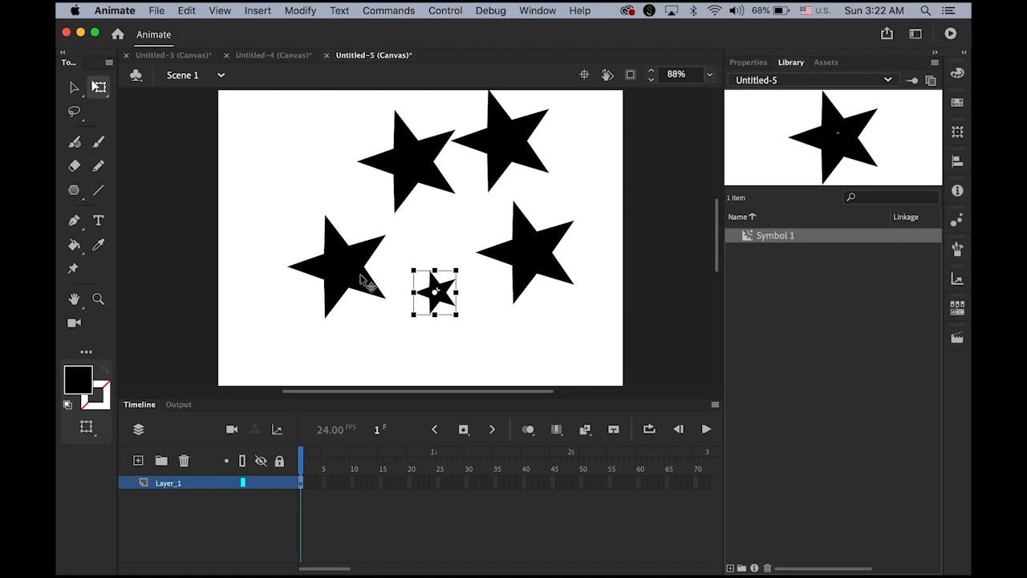
left_click(362, 279)
left_click(439, 291)
left_click(526, 268)
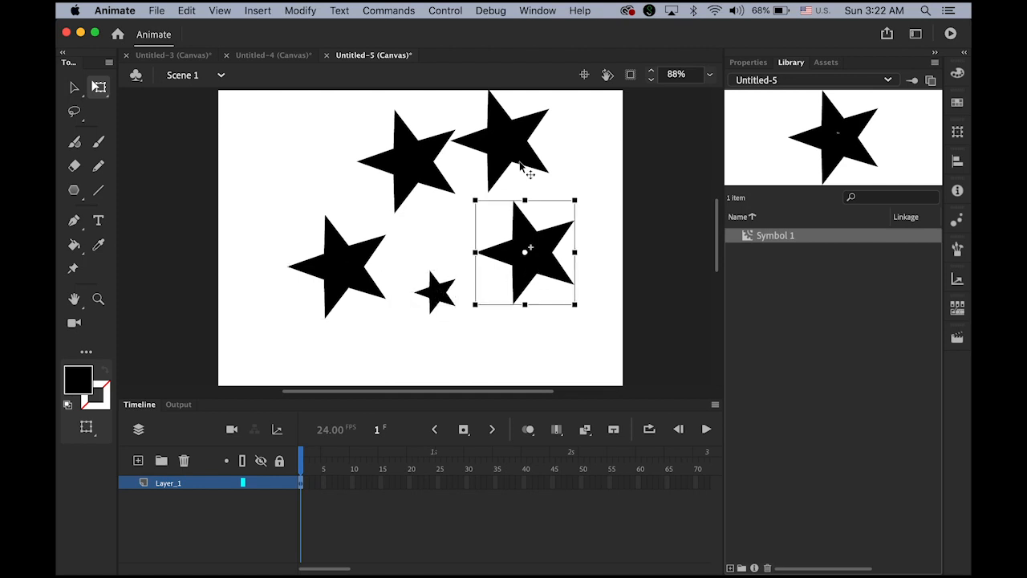
left_click(523, 153)
left_click(412, 154)
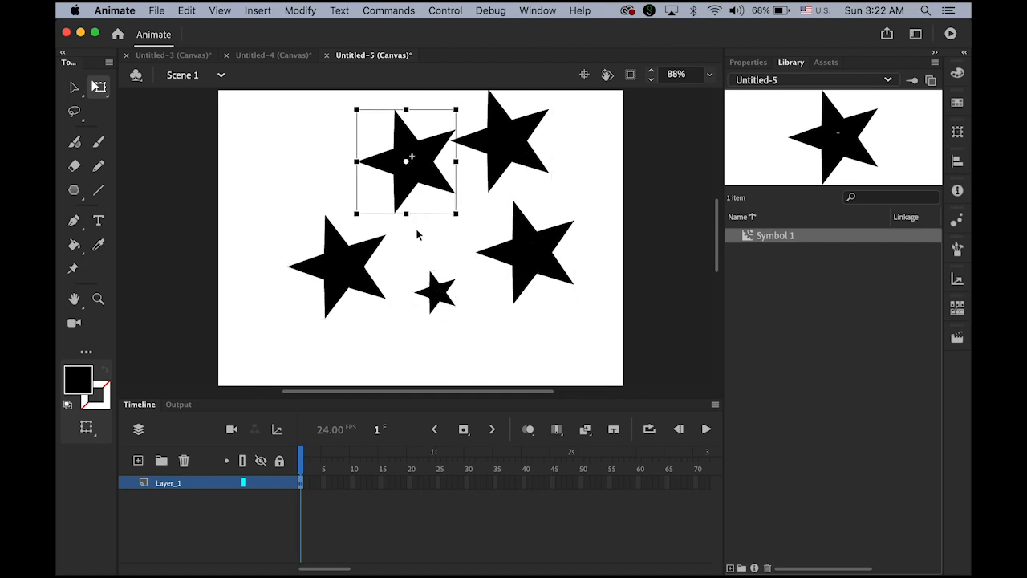
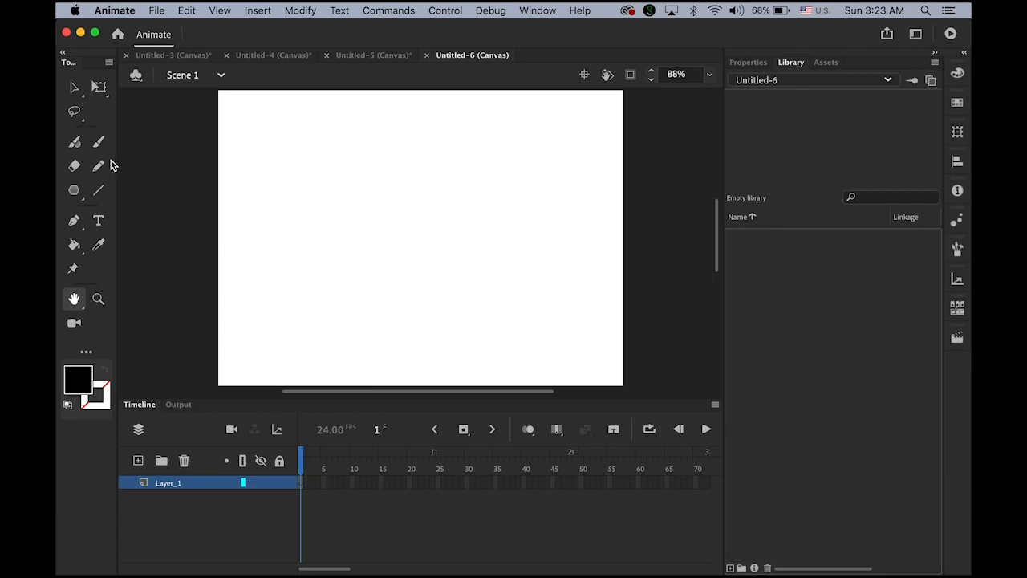
Step: Draw a solid black circle on the left of the stage with the Oval tool
left_click(74, 192)
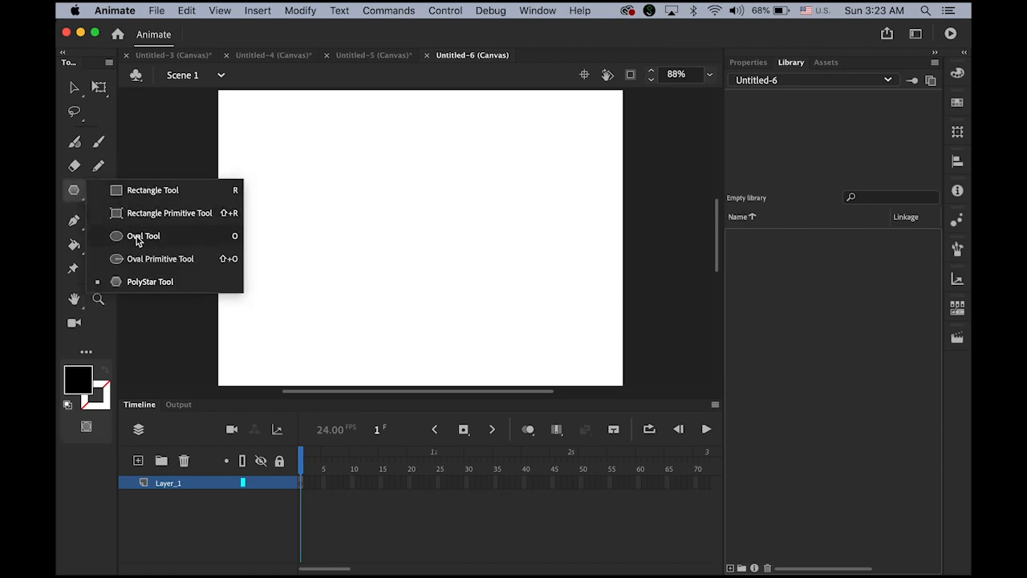
left_click(138, 238)
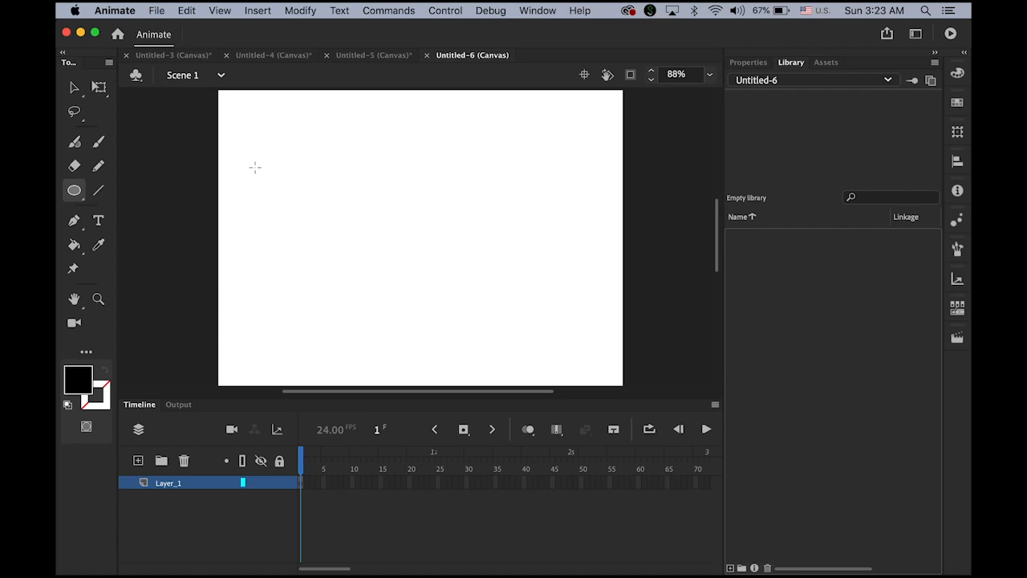
left_click_drag(251, 162, 376, 258)
left_click(74, 86)
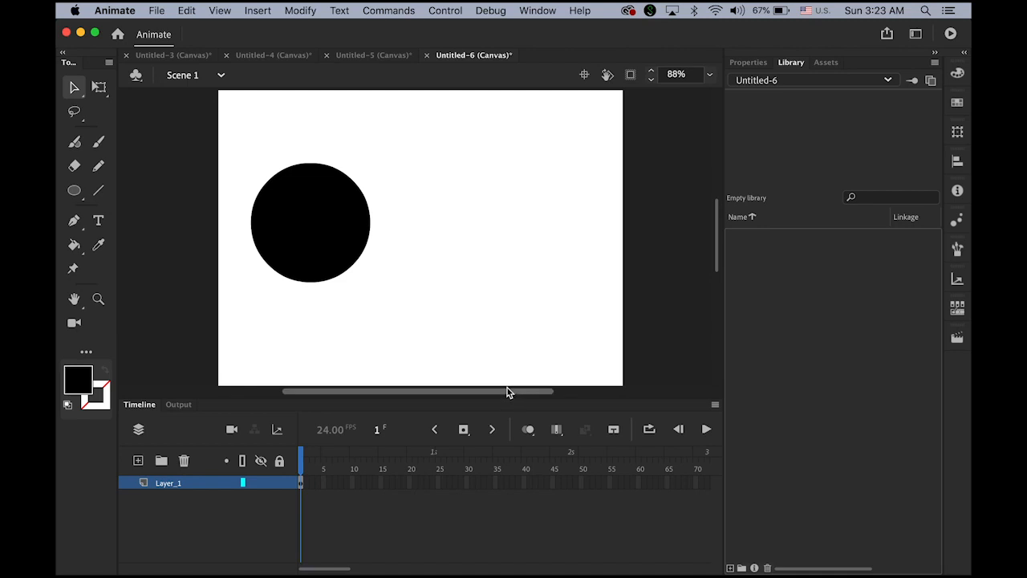
Step: Add Layer_2 beneath Layer_1 and import caterpillar-facts.jpg into the library
left_click(137, 462)
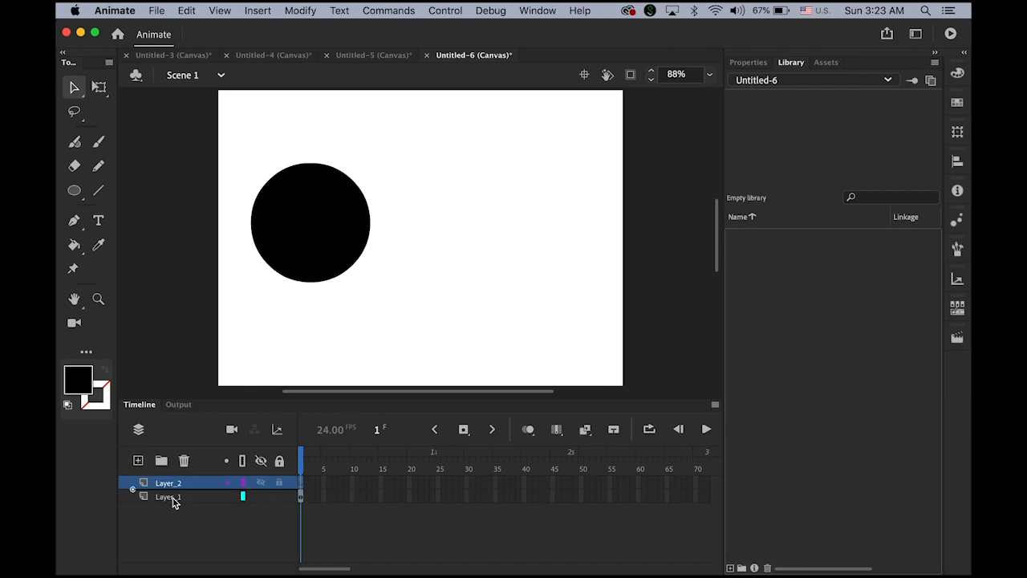
left_click_drag(172, 502, 172, 519)
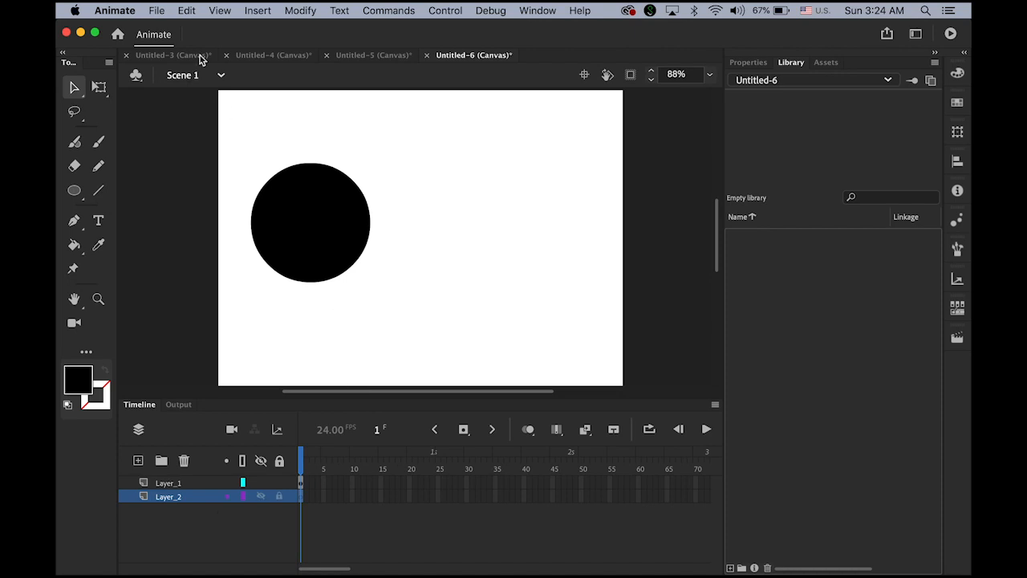
left_click(156, 10)
mouse_move(197, 204)
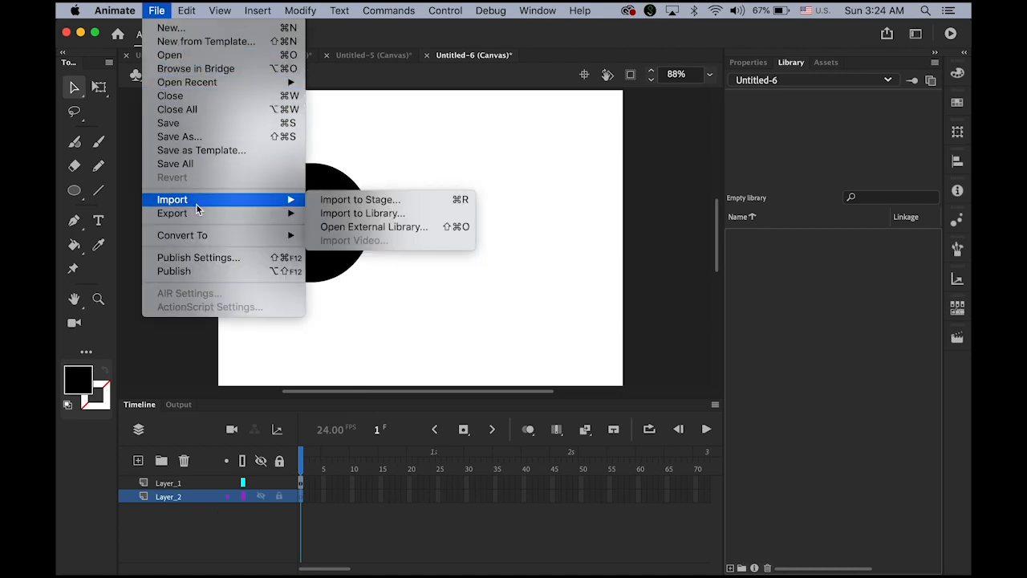
left_click(359, 216)
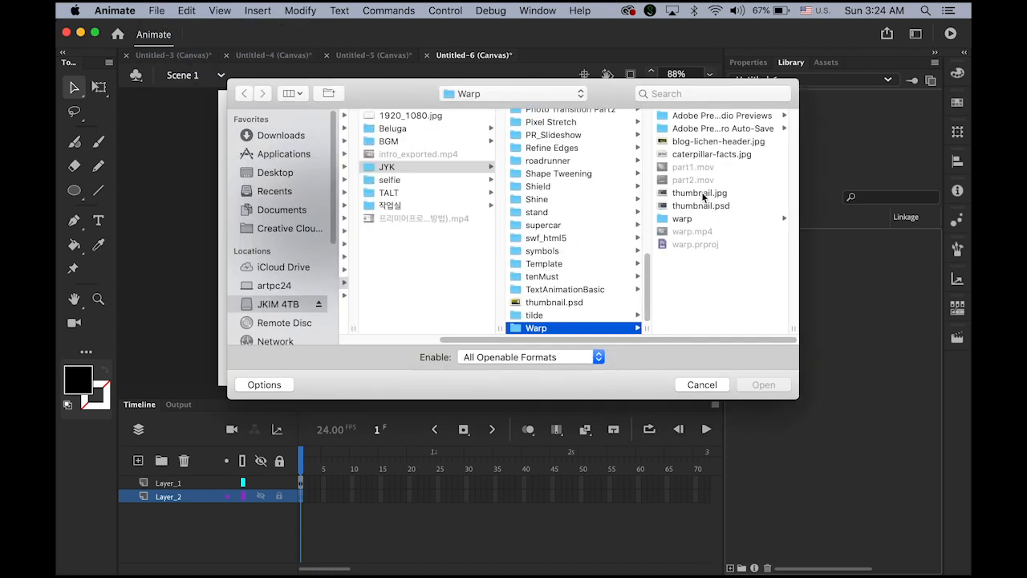
left_click(704, 143)
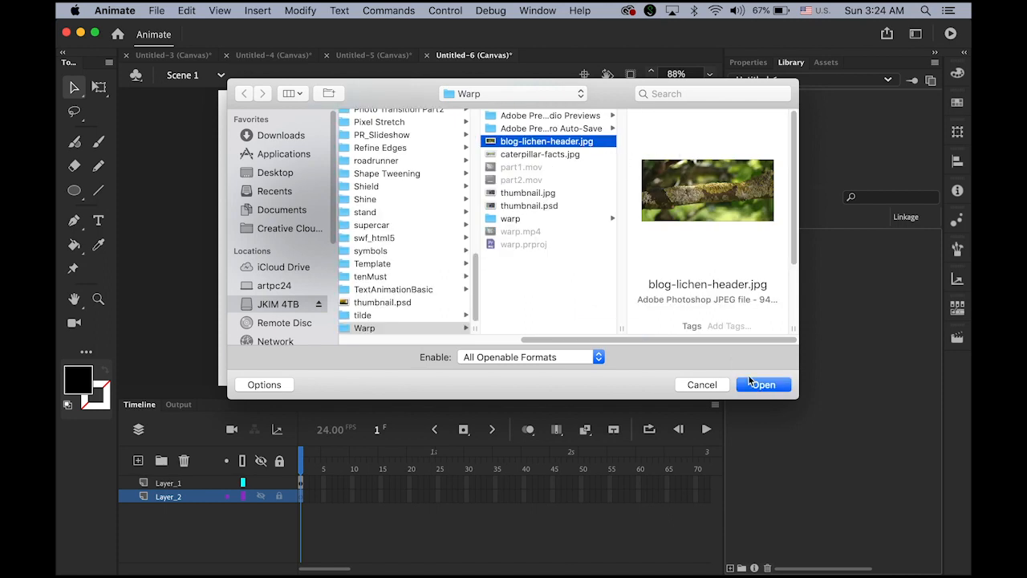
left_click(538, 153)
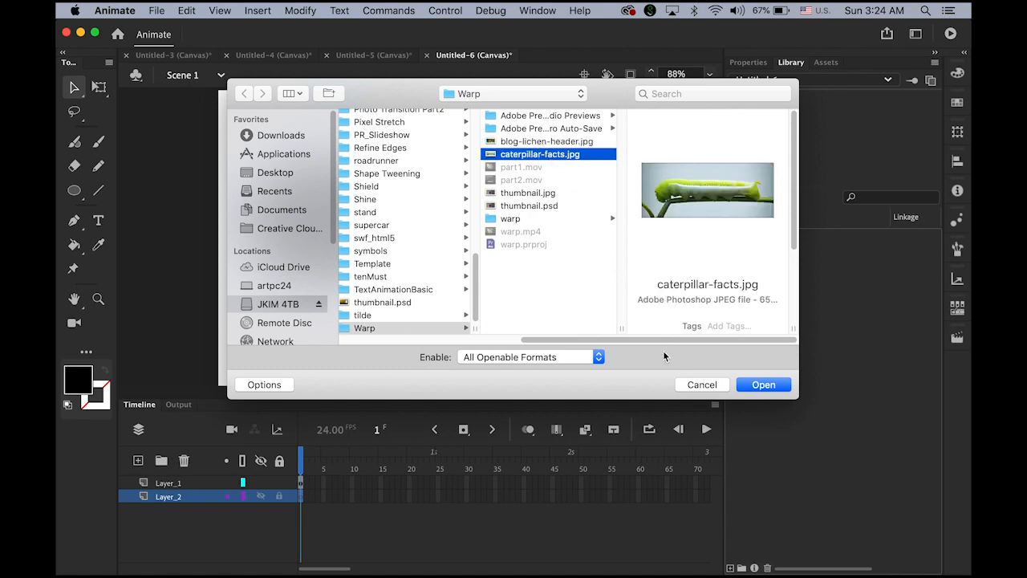
left_click(763, 385)
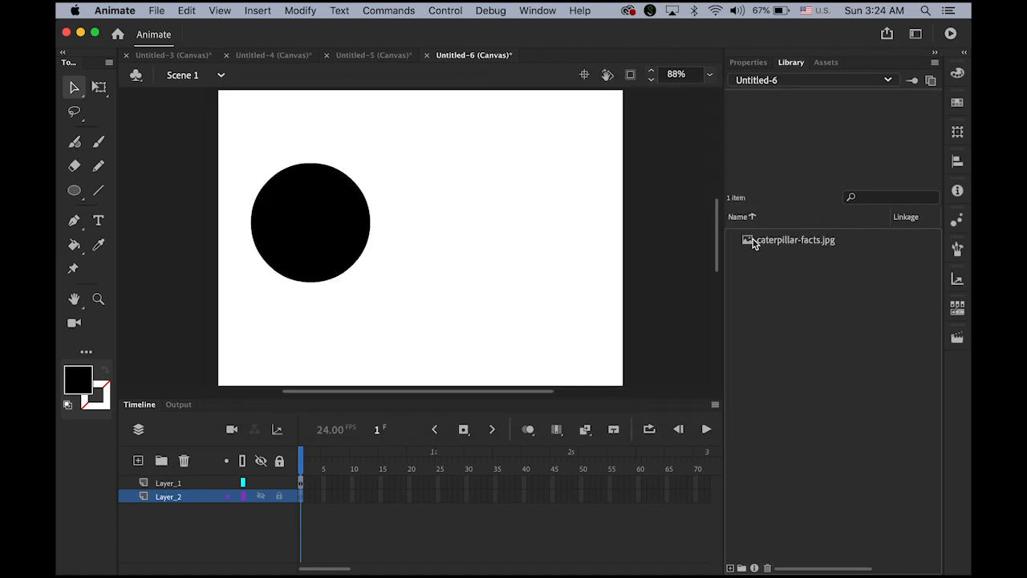
Step: Place caterpillar-facts.jpg on Layer_2 behind the circle, then select the circle
left_click_drag(754, 239, 535, 250)
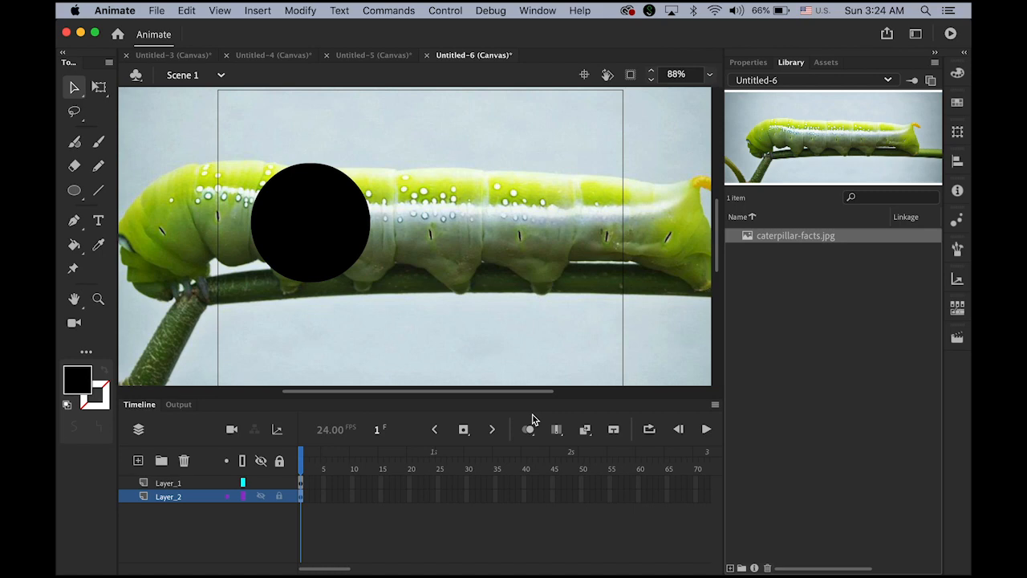
left_click(320, 265)
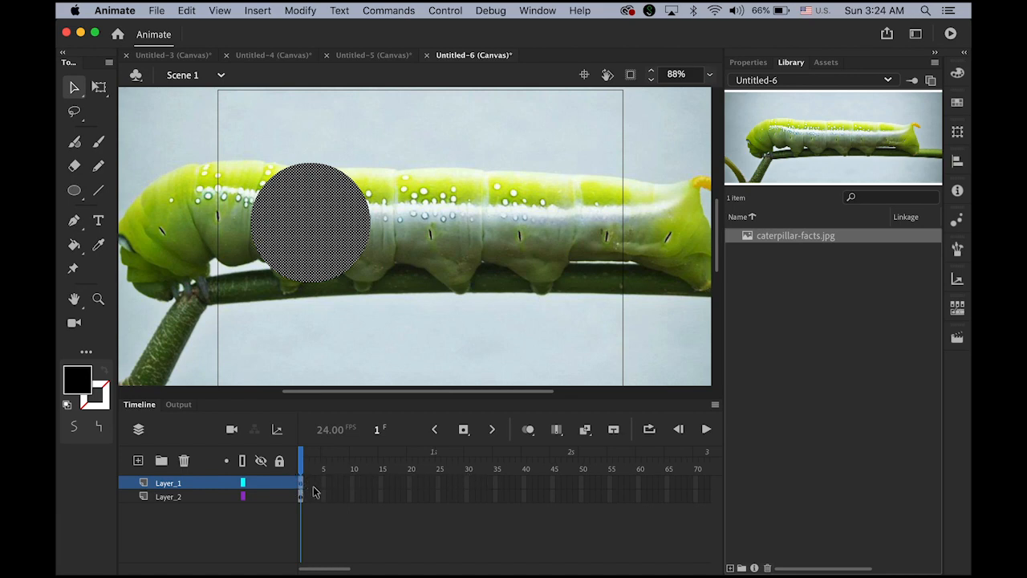
Step: Create a classic tween on Layer_1 with keyframes at frames 24 and 48
left_click(253, 8)
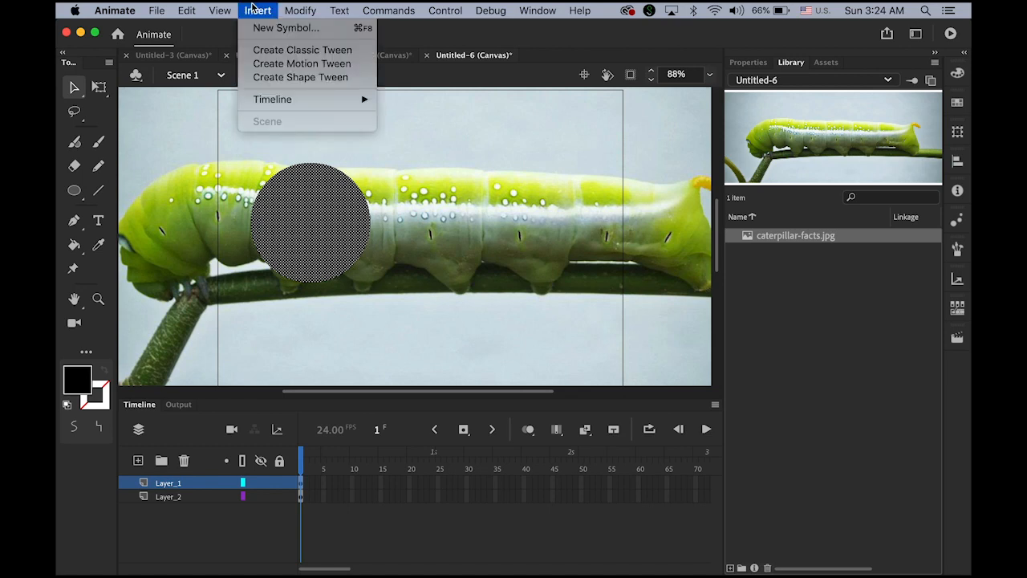
left_click(288, 51)
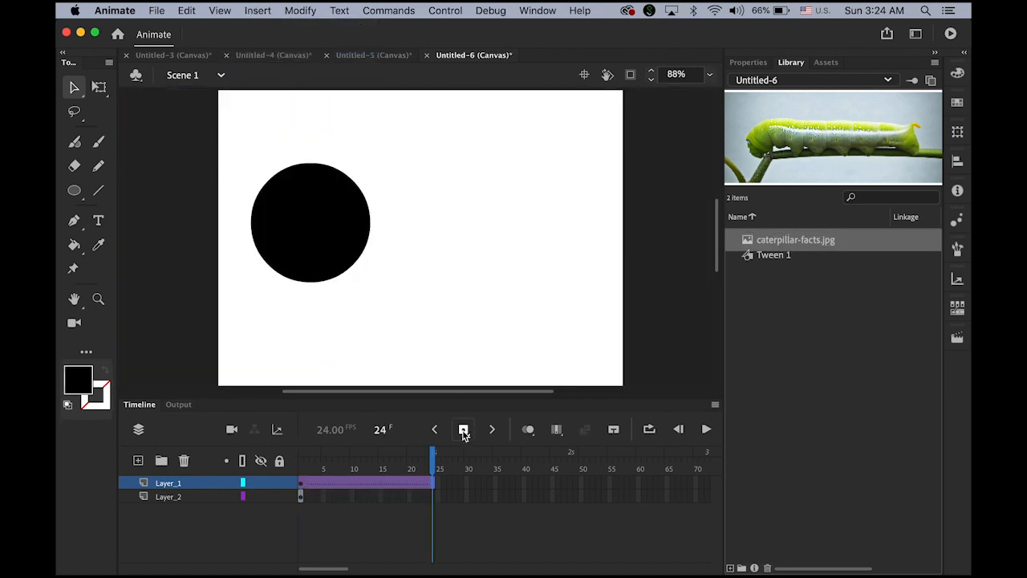
left_click(463, 429)
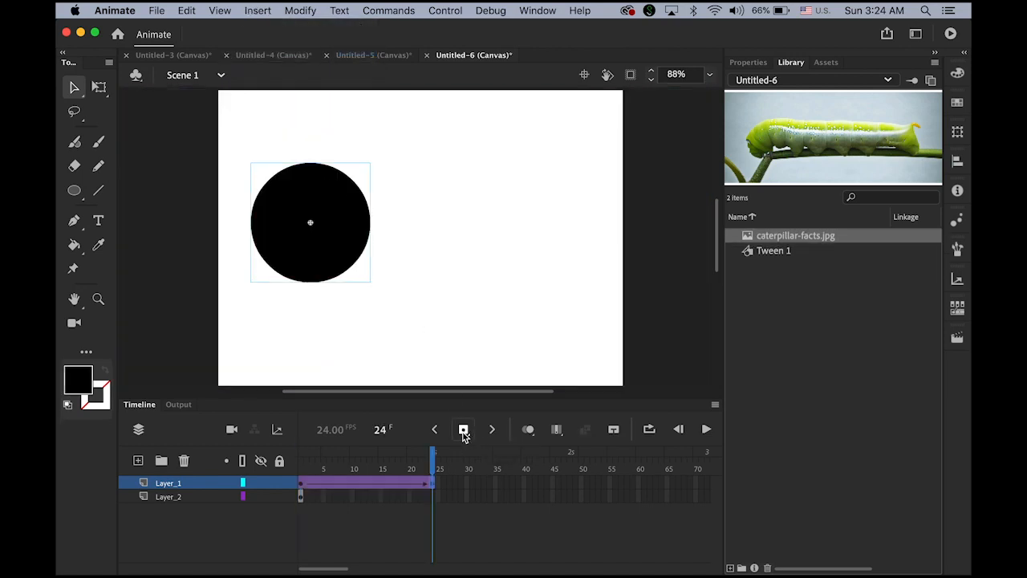
left_click(570, 483)
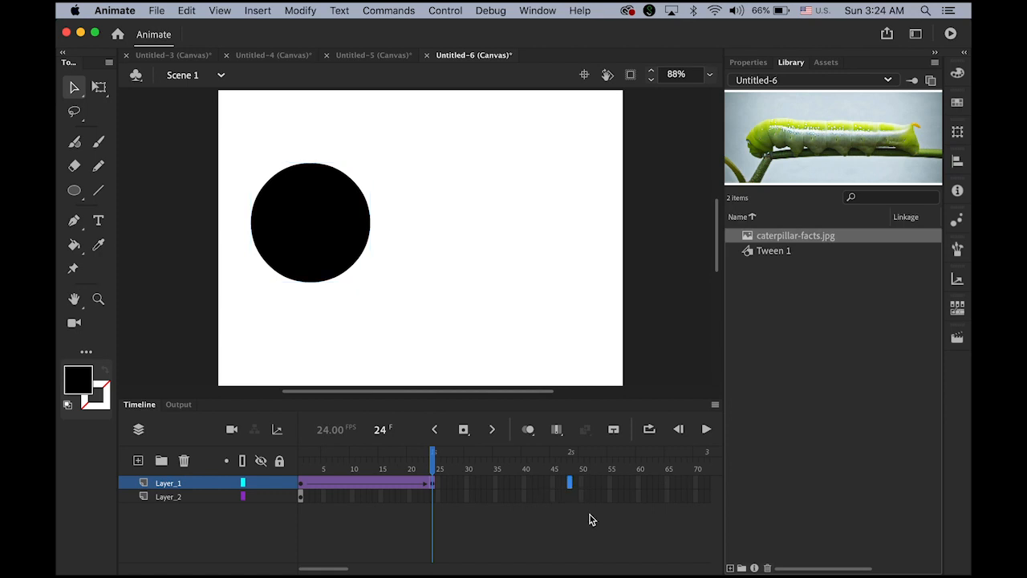
left_click(464, 429)
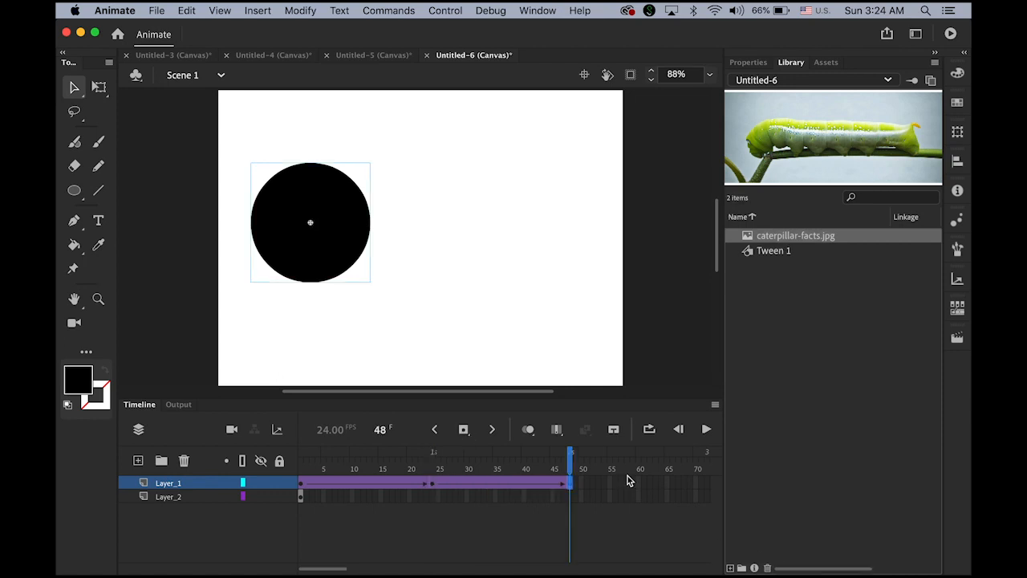
Step: At frame 24, move the circle to the right side and preview the motion
left_click_drag(573, 468, 434, 467)
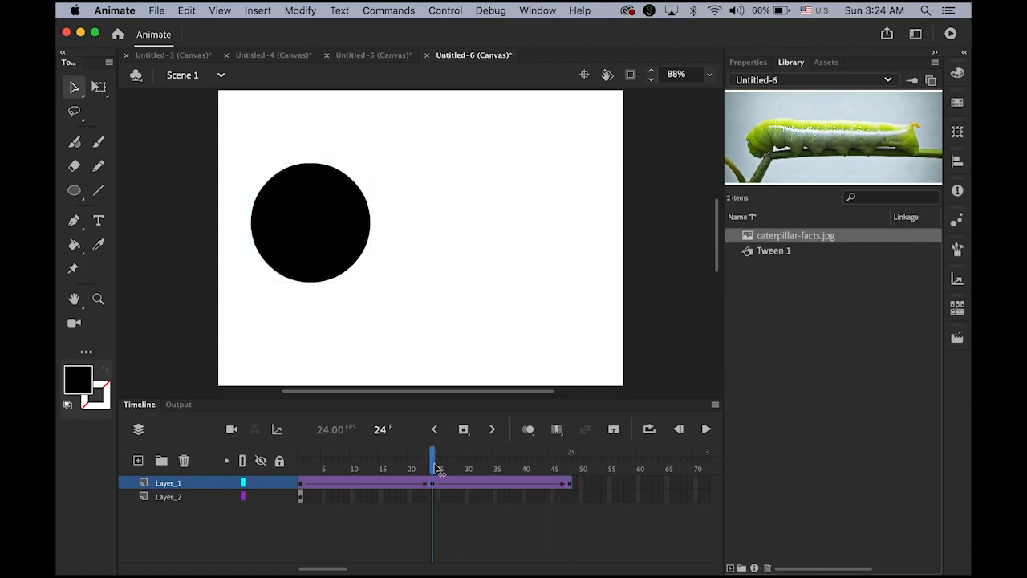
left_click(436, 485)
left_click(432, 484)
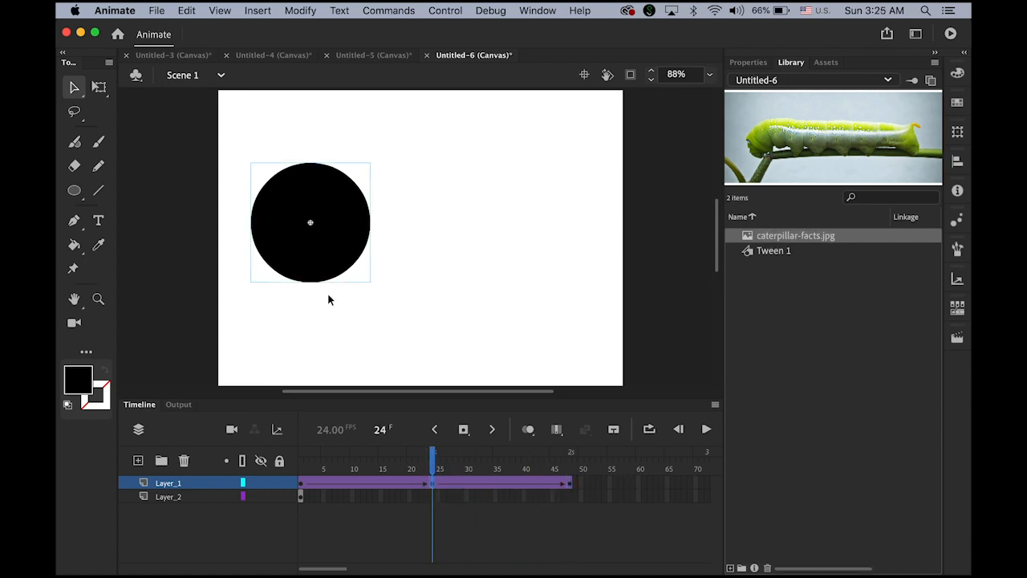
left_click_drag(325, 269, 549, 269)
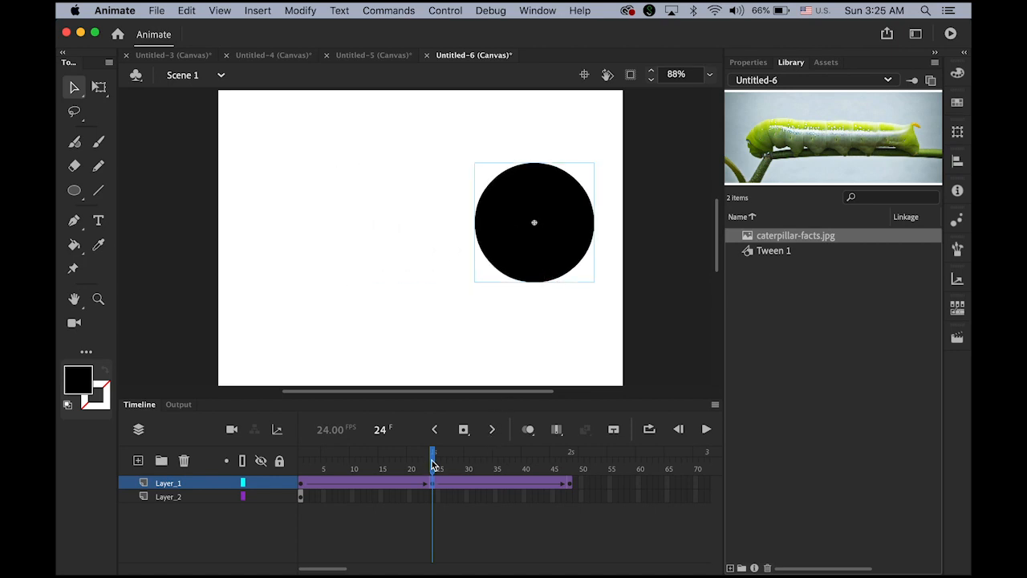
key("Return")
left_click_drag(598, 495, 302, 484)
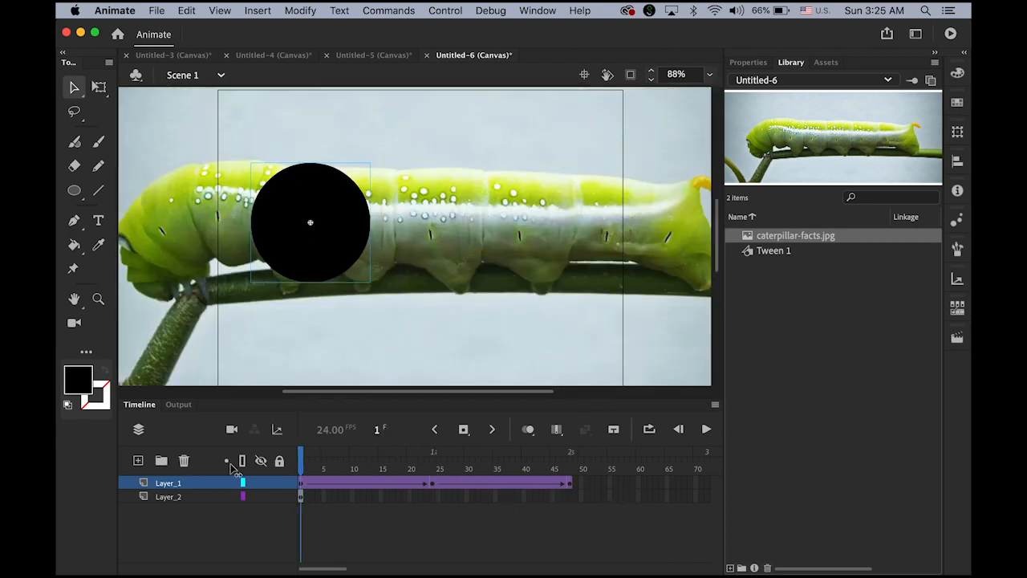
Step: Extend the photo on Layer_2 to frame 48 and play the animation
left_click(300, 497)
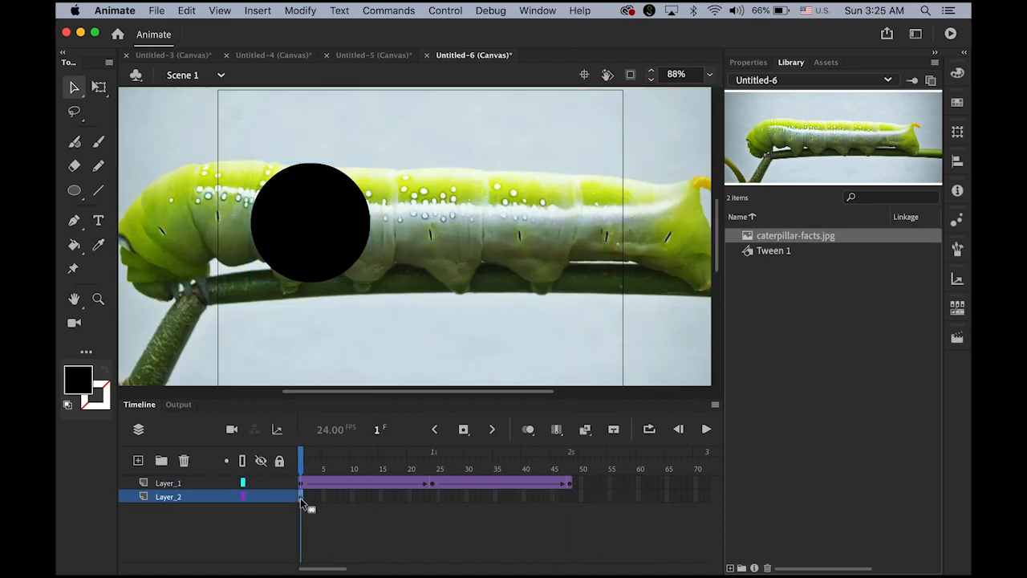
left_click(569, 497)
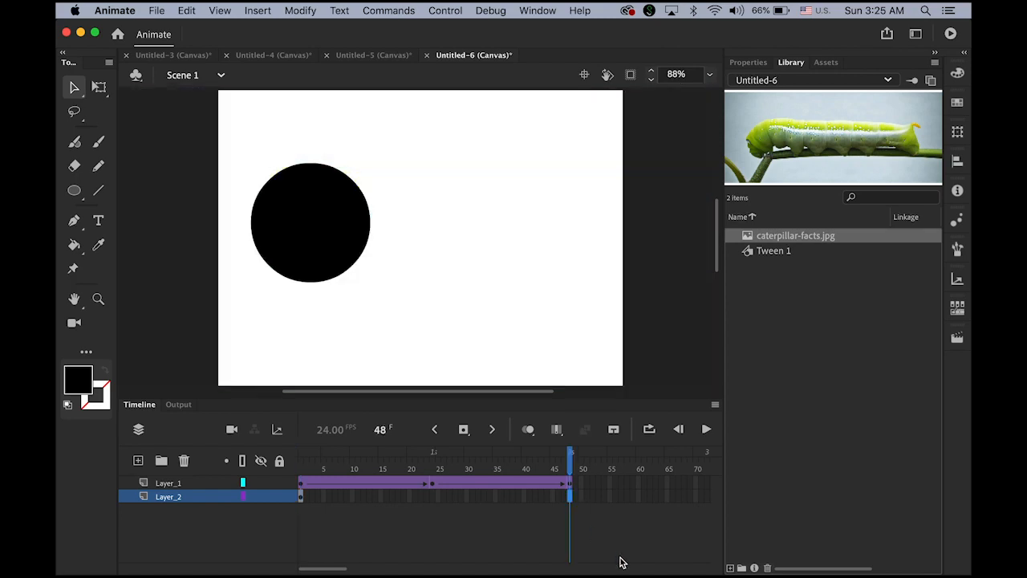
left_click(255, 9)
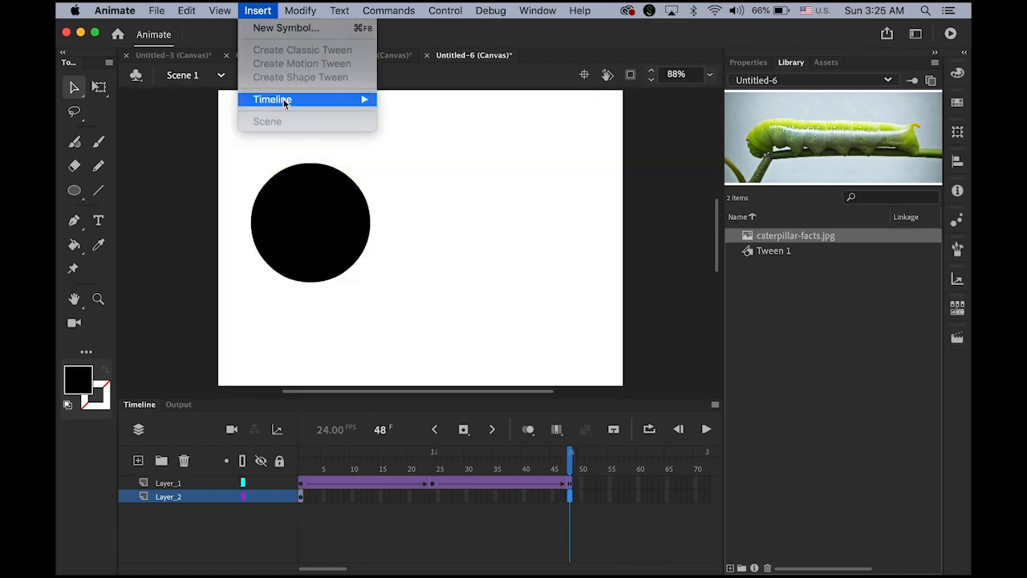
mouse_move(283, 99)
left_click(425, 141)
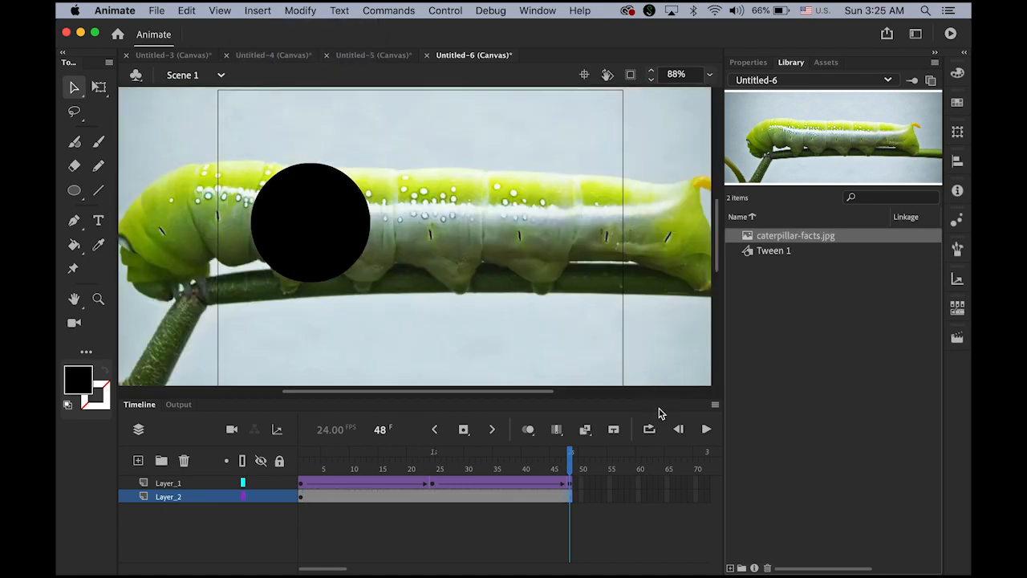
left_click(707, 430)
left_click(157, 484)
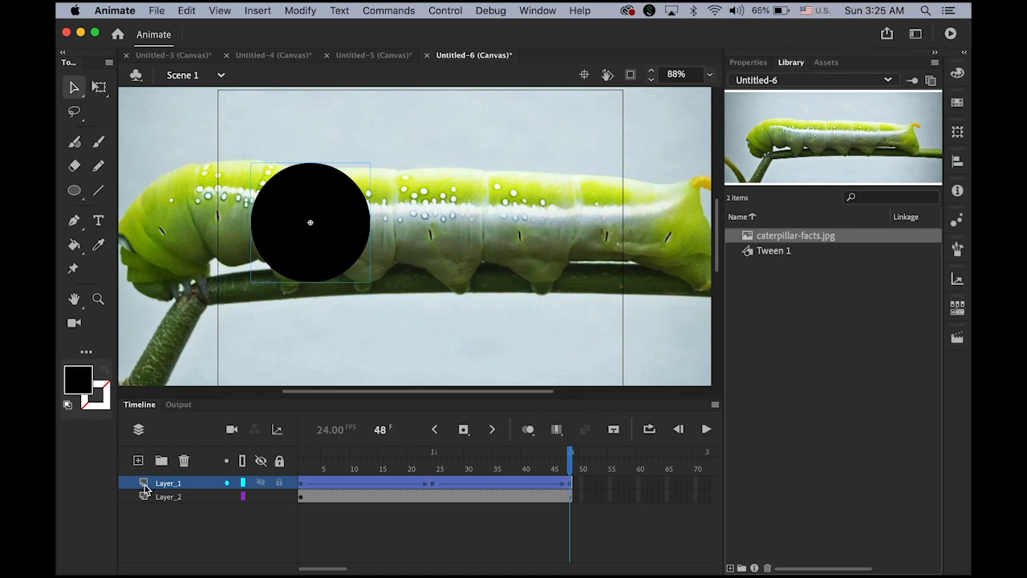
Step: Make Layer_1 a mask over the caterpillar photo and preview the masked animation
right_click(145, 487)
left_click(200, 427)
left_click(707, 431)
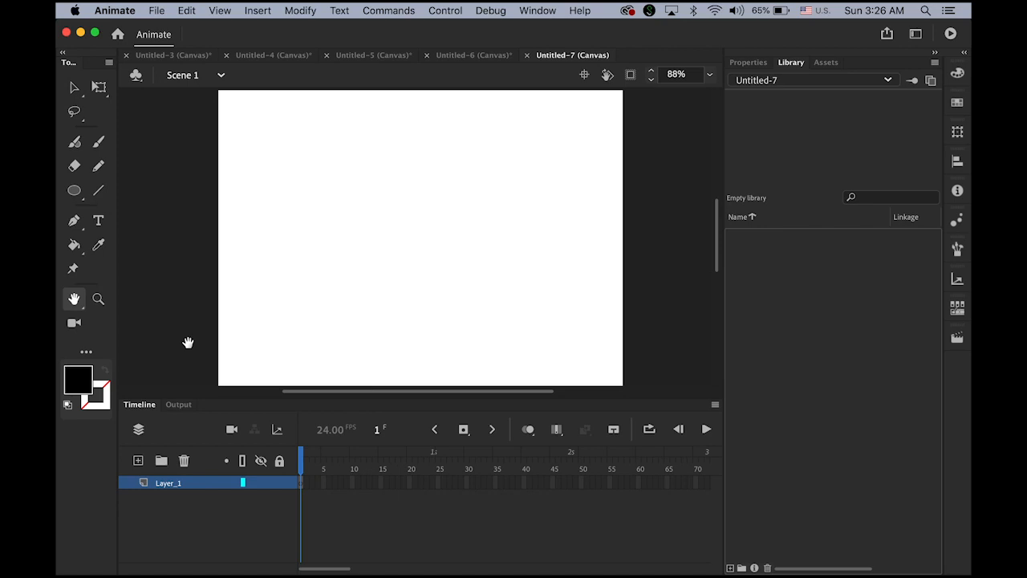
Step: Import caterpillar-facts.jpg from the Warp folder into the Untitled-7 library
left_click(158, 9)
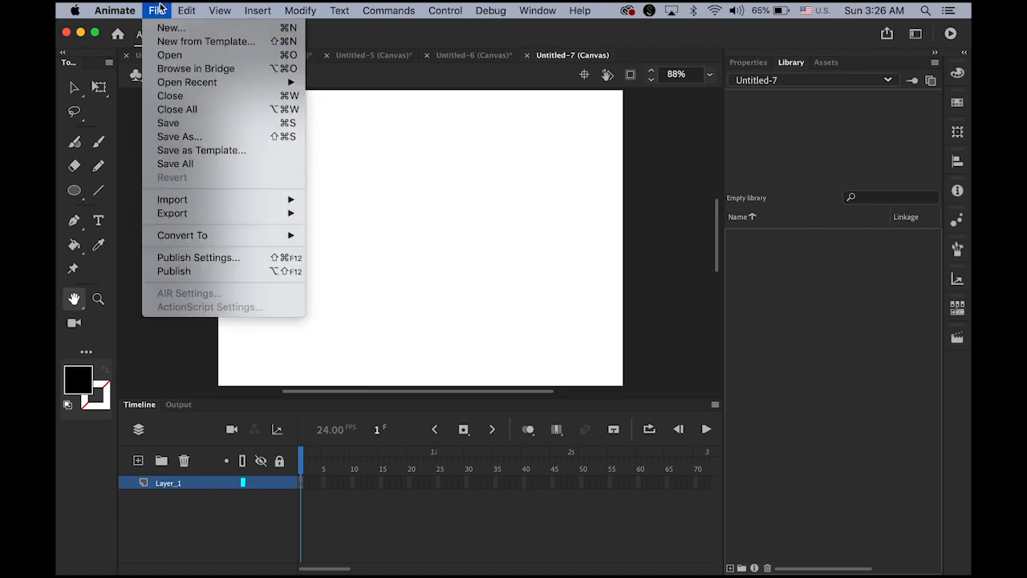
mouse_move(233, 205)
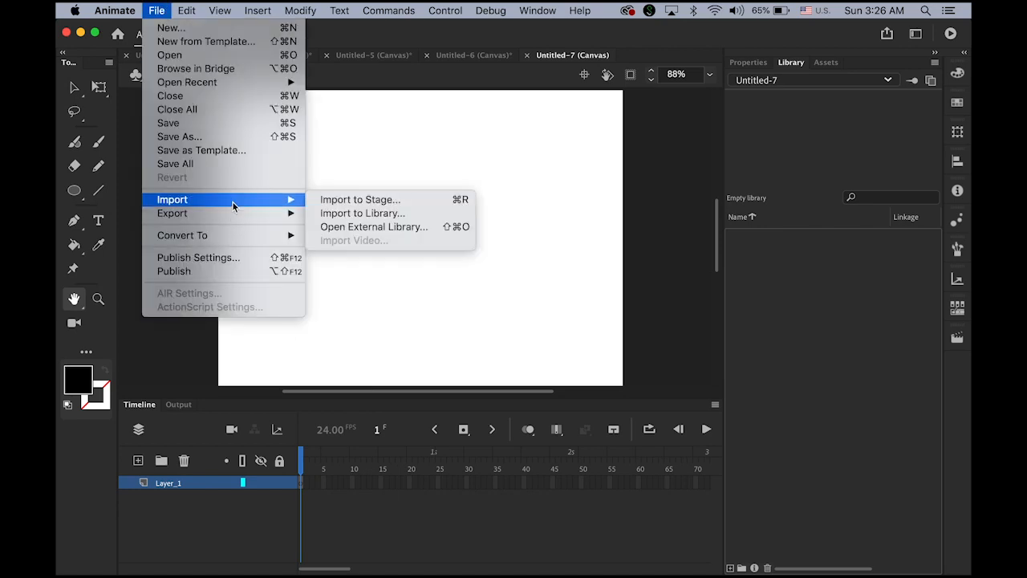
left_click(382, 213)
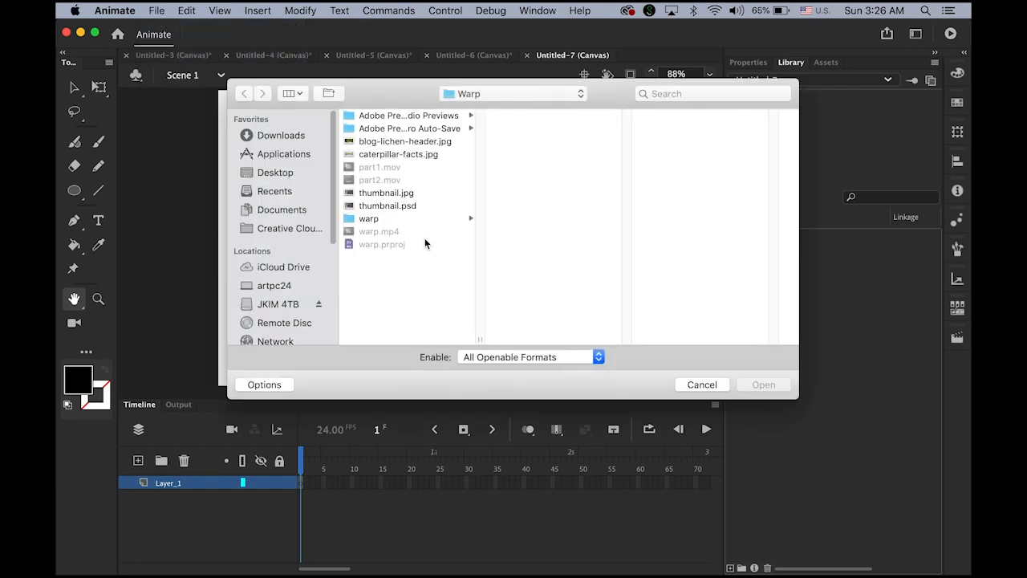
left_click(417, 144)
left_click(418, 156)
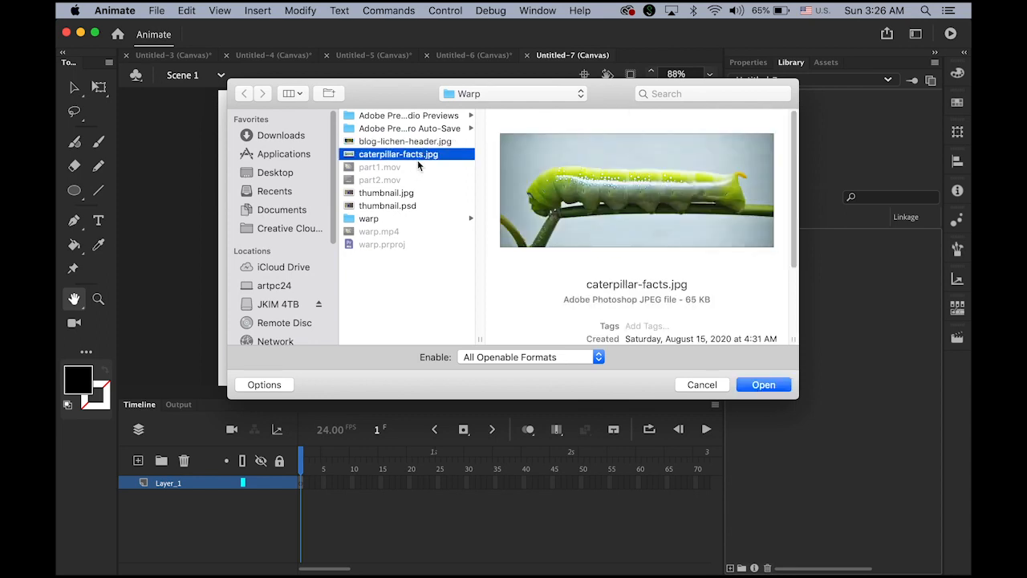
left_click(775, 385)
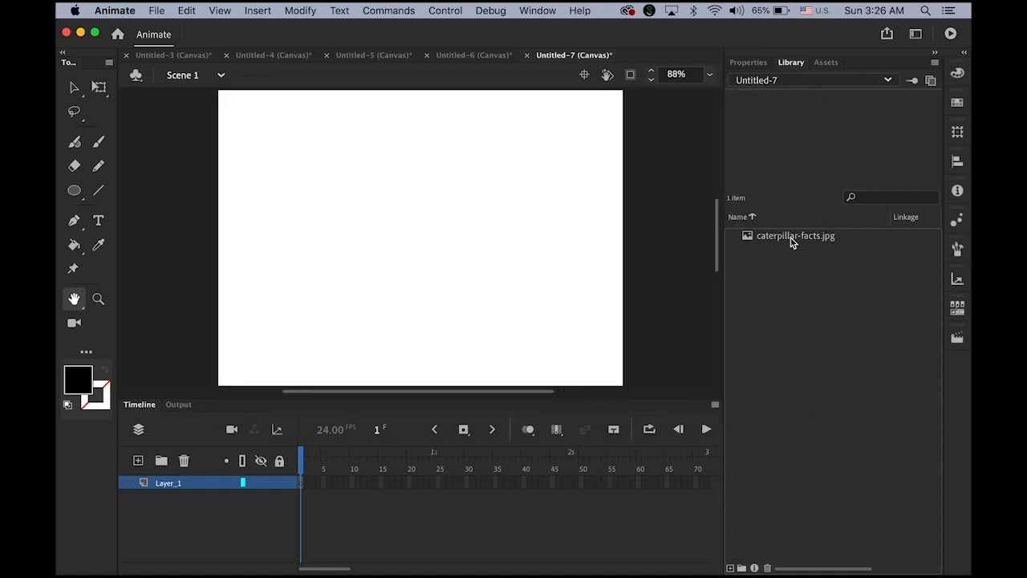
Step: Place caterpillar-facts.jpg on the stage, scaled down and centred with Free Transform
left_click_drag(790, 240, 411, 223)
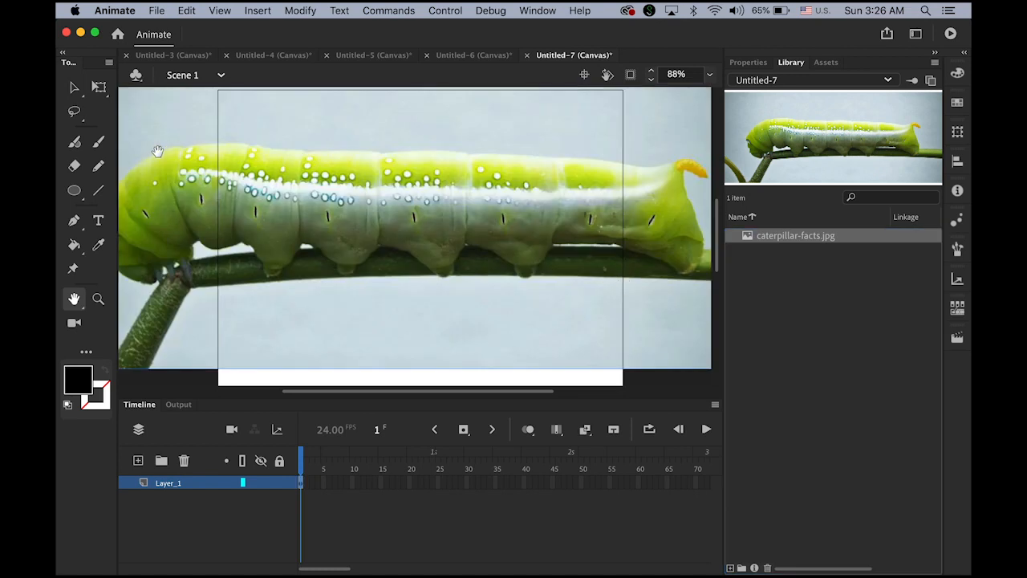
left_click(98, 87)
left_click_drag(336, 203, 520, 248)
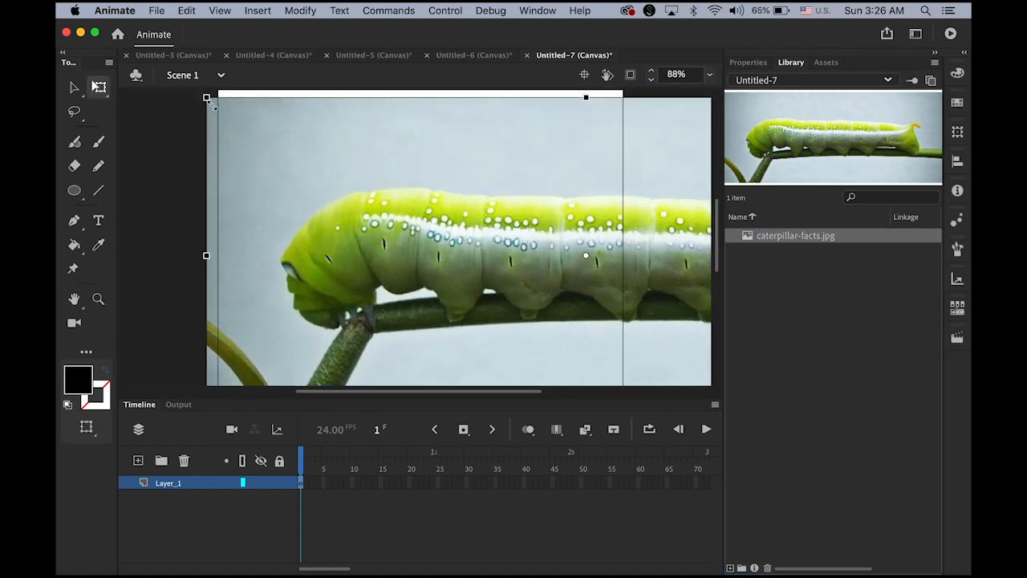
left_click_drag(207, 97, 400, 233)
left_click_drag(607, 272, 282, 172)
left_click_drag(201, 138, 257, 167)
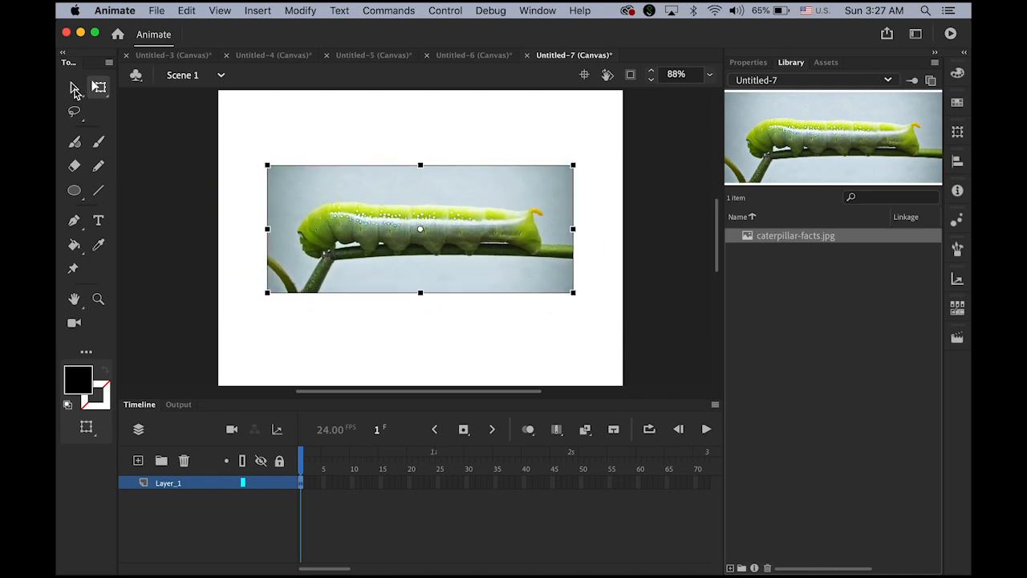
left_click(74, 88)
left_click(285, 131)
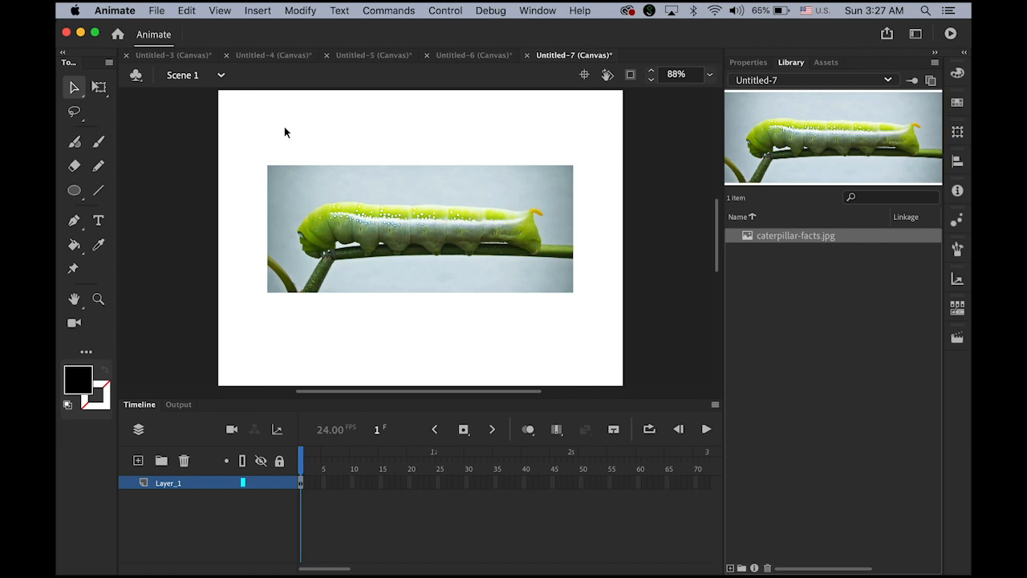
left_click(300, 483)
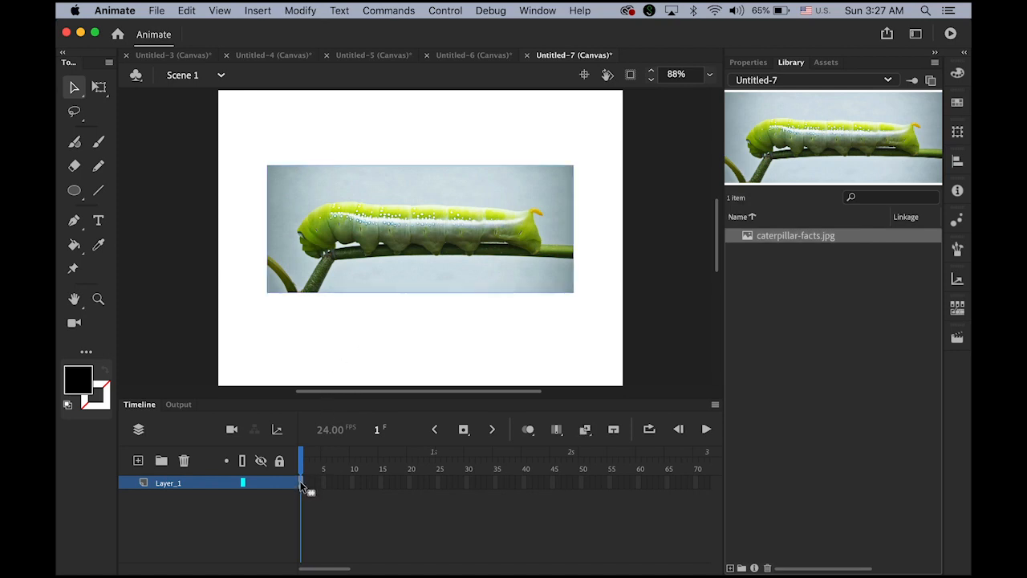
Step: Create a caterpillar classic tween with a keyframe at frame 48, then scrub back to frame 1
left_click(256, 9)
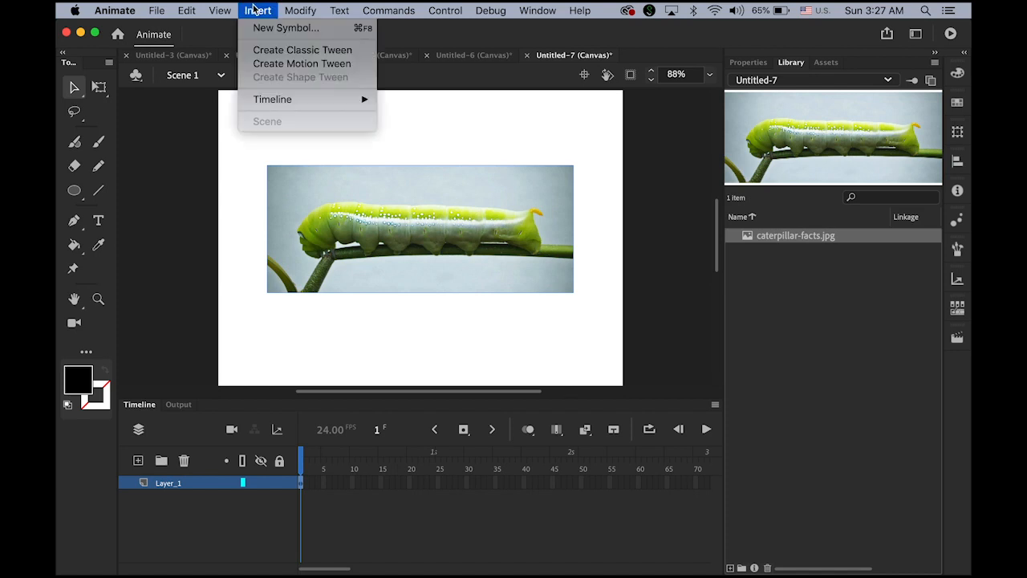
left_click(282, 54)
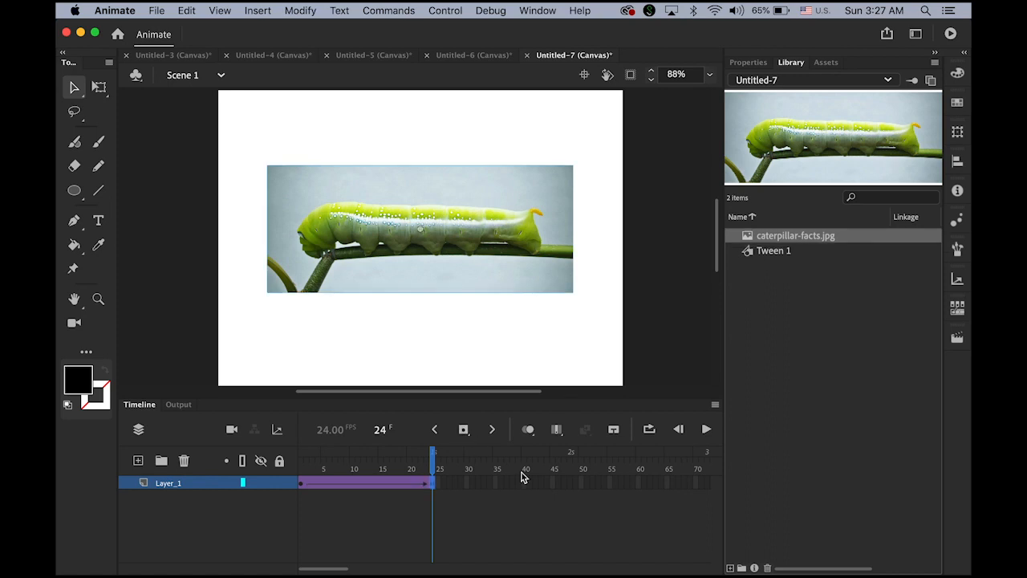
left_click(570, 485)
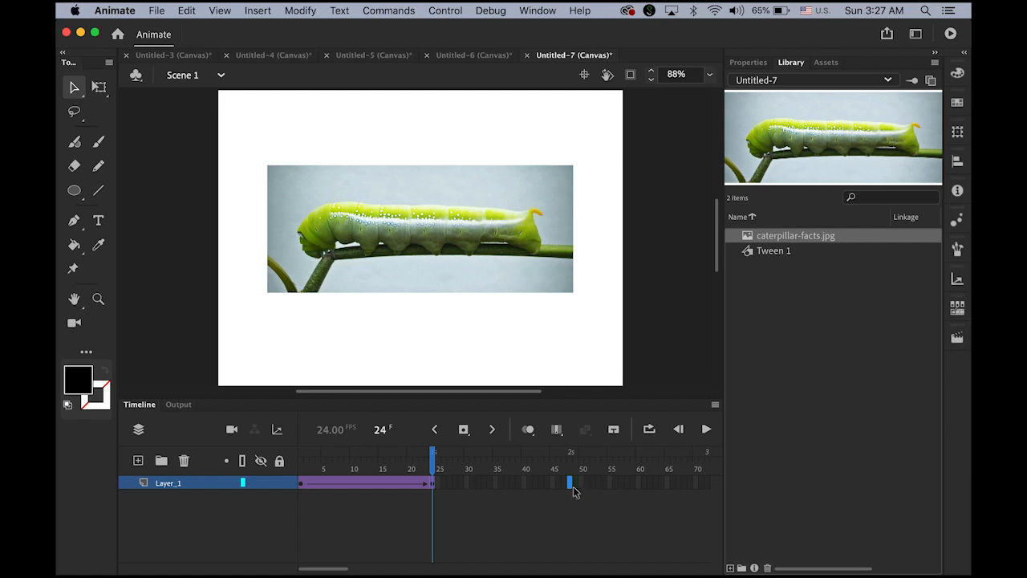
left_click(463, 430)
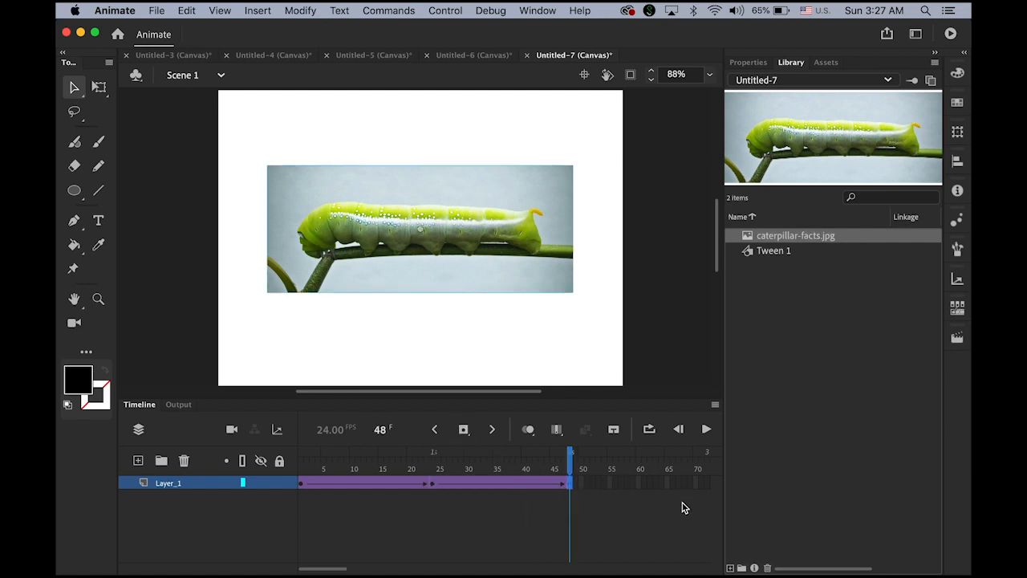
left_click_drag(573, 467, 289, 457)
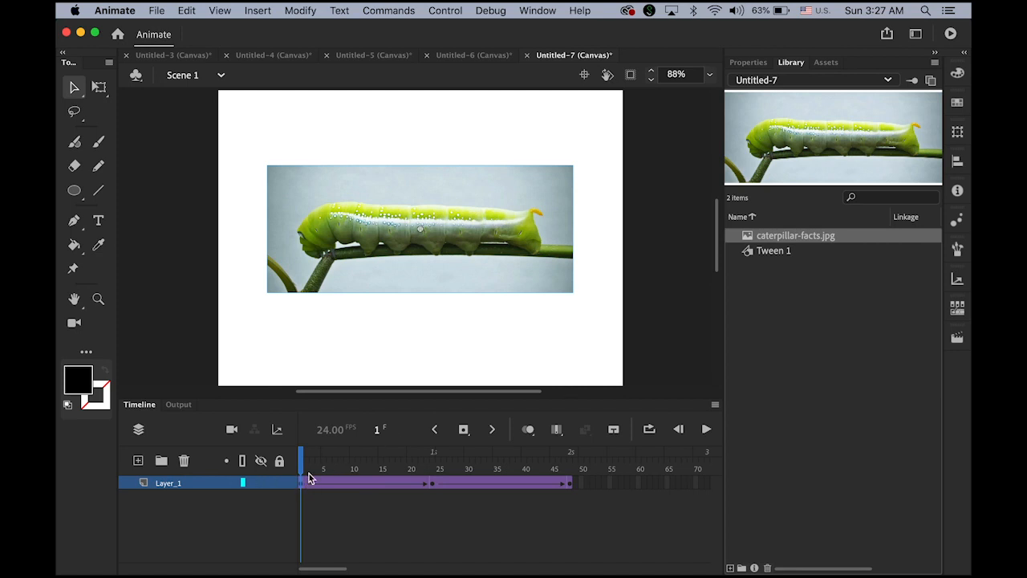
left_click(321, 463)
mouse_move(321, 463)
left_mouse_down()
mouse_move(335, 466)
mouse_move(302, 465)
left_mouse_up()
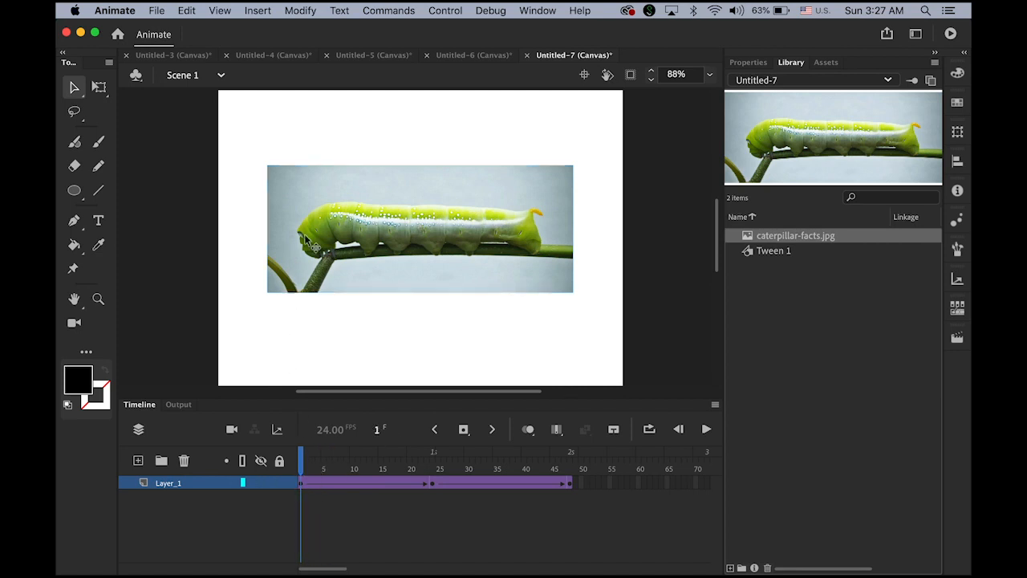
left_click(430, 225)
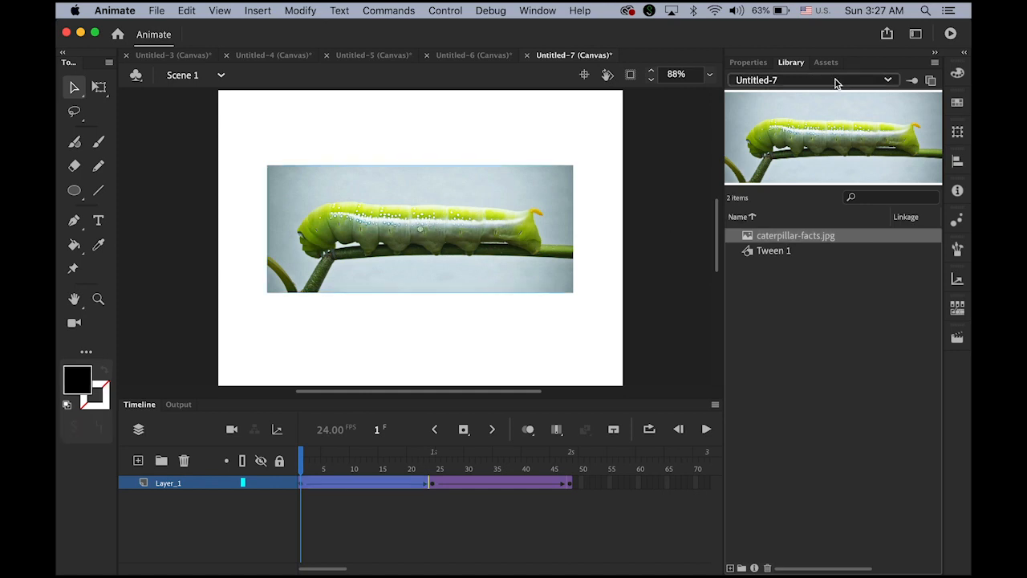
Step: Set the caterpillar's Color Effect to Alpha 0% at frame 1
left_click(750, 63)
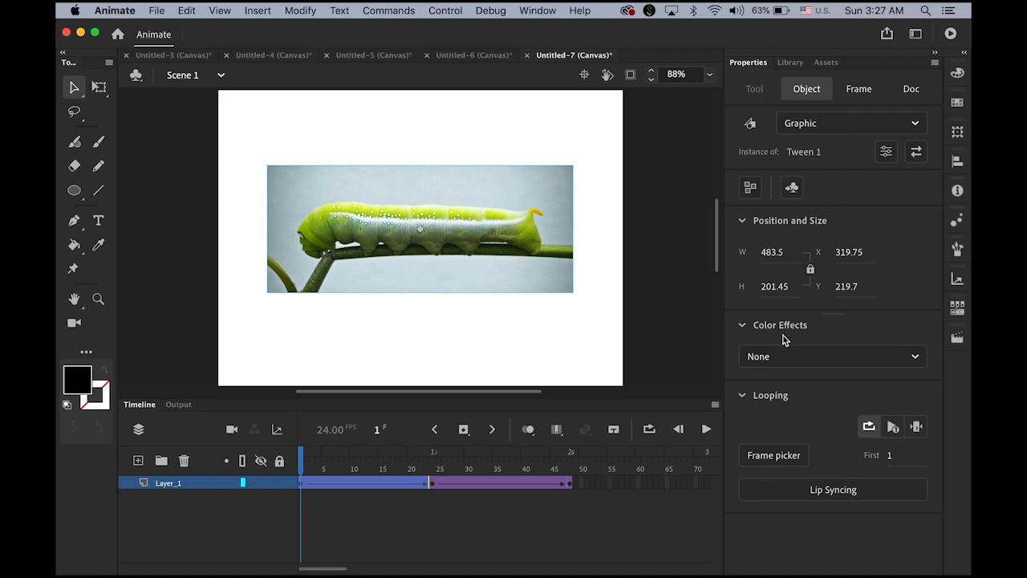
left_click(915, 359)
left_click(853, 477)
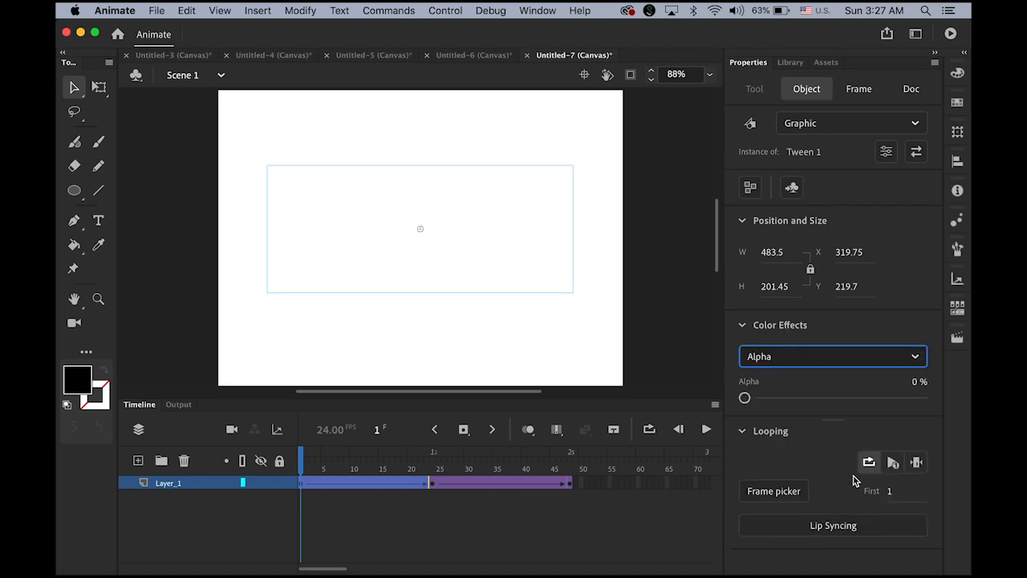
left_click_drag(740, 399, 635, 392)
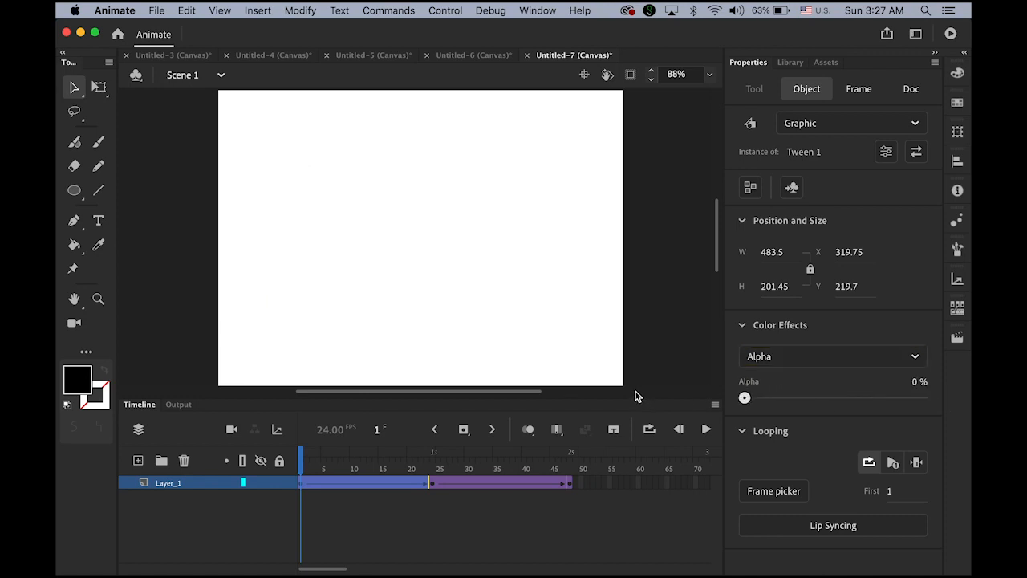
left_click(309, 459)
Step: Set the caterpillar's alpha to 0% at frame 48 too, then preview the fades
left_click_drag(309, 459, 597, 499)
left_click(598, 499)
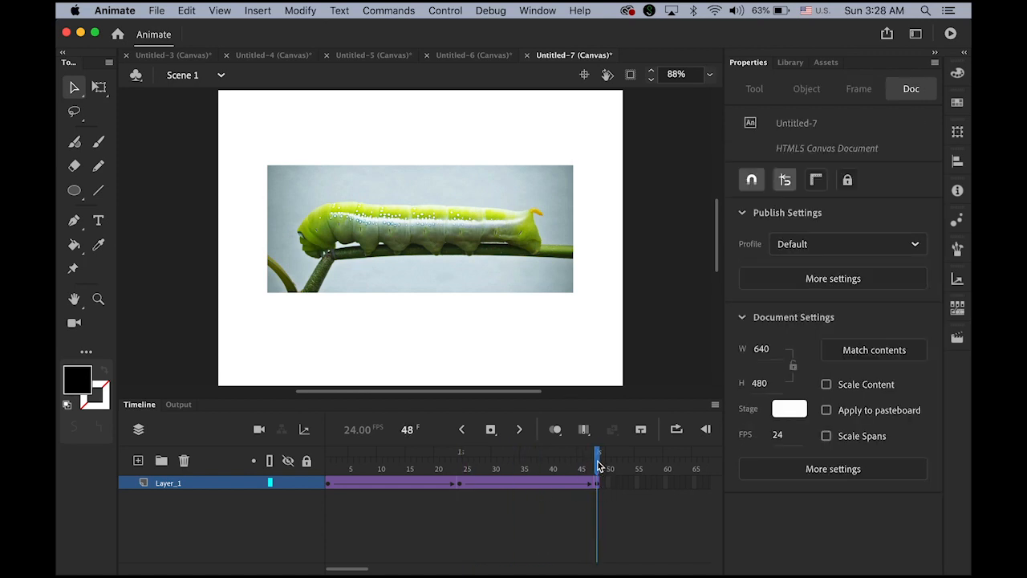
left_click(479, 241)
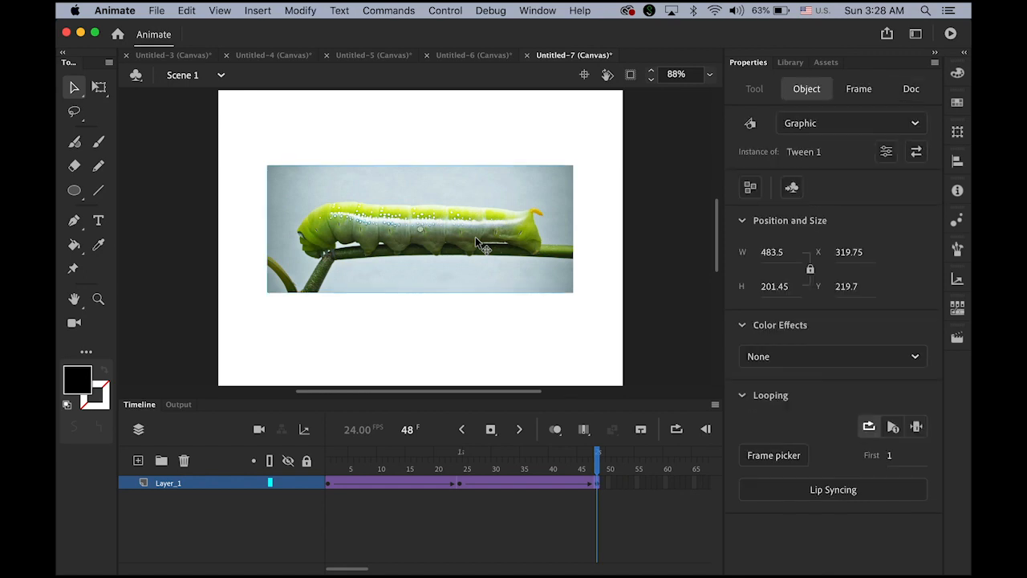
left_click(830, 360)
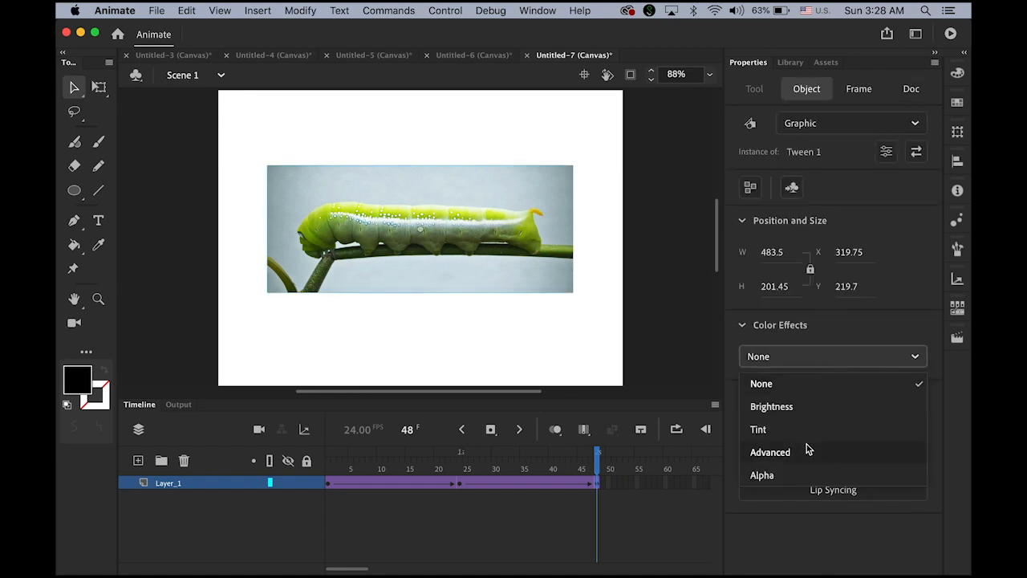
left_click(811, 473)
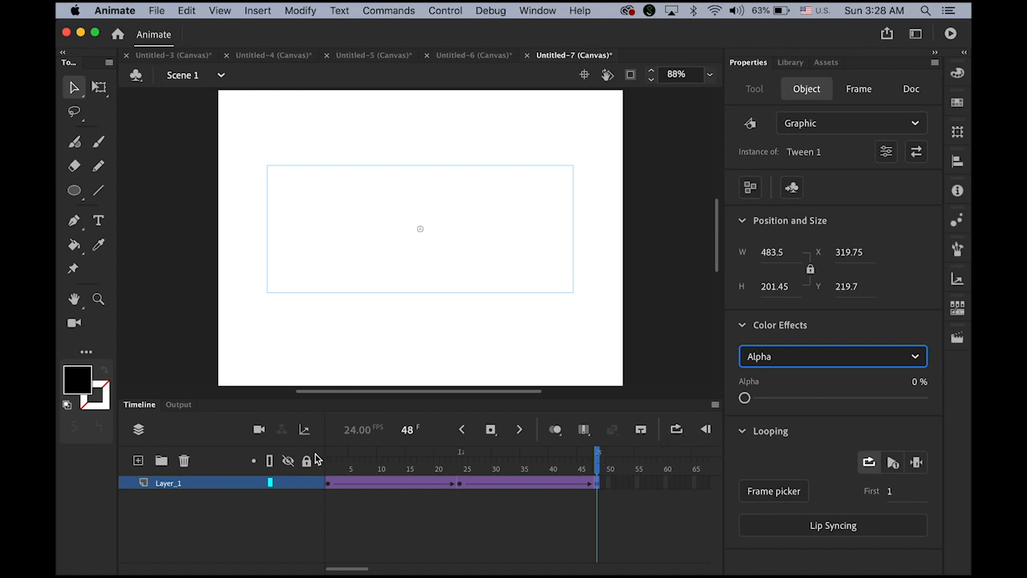
left_click_drag(326, 443, 282, 440)
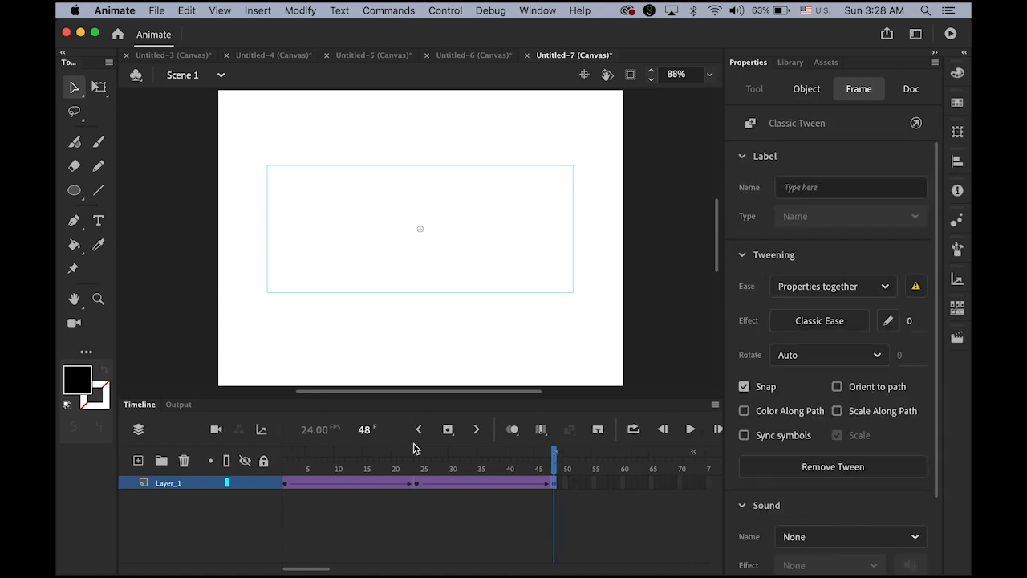
left_click(691, 431)
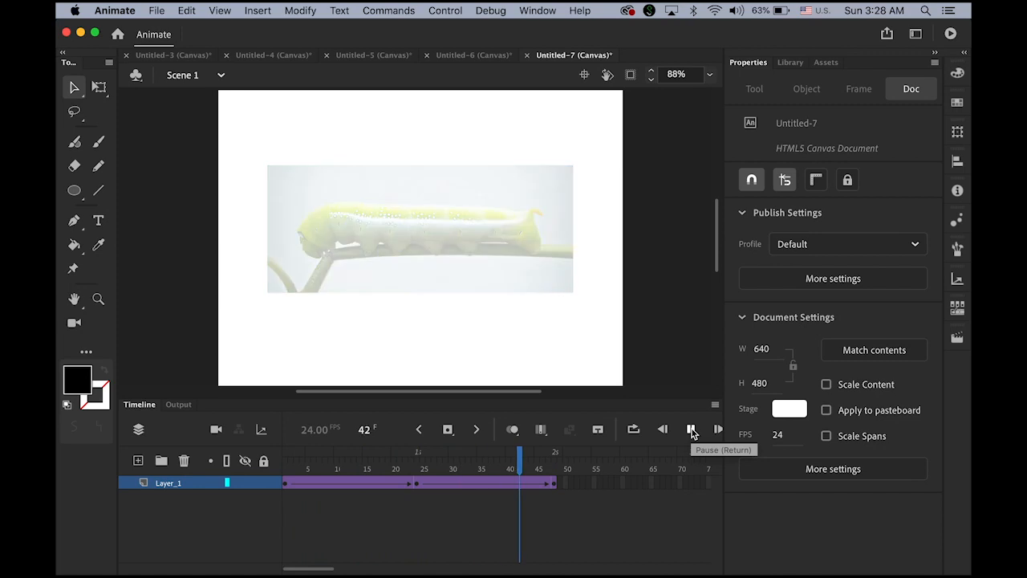
left_click(691, 431)
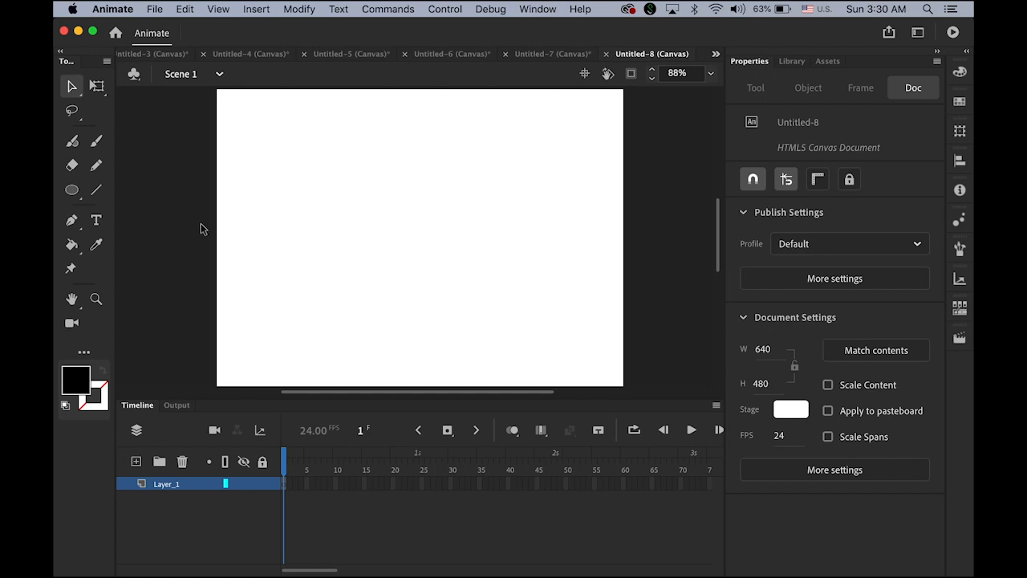
Step: Type HELLO on the stage and drag it to X 197, near the horizontal centre
left_click(95, 222)
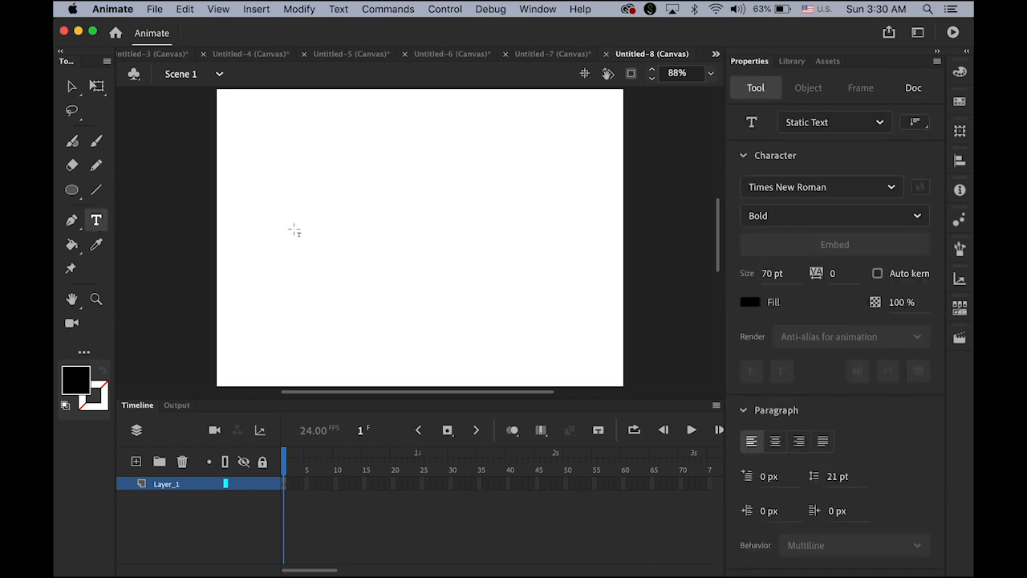
left_click(258, 252)
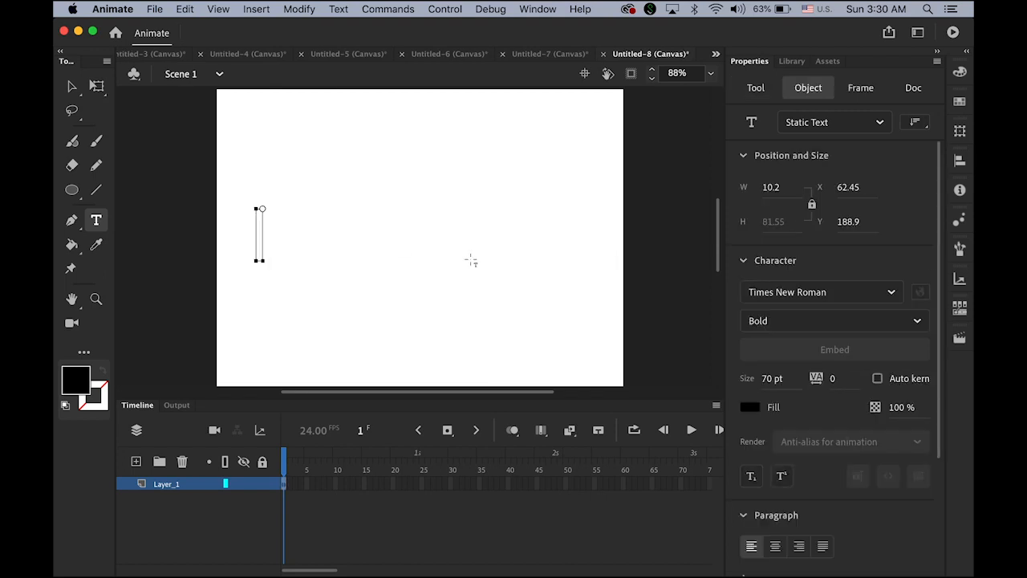
type("HELLO")
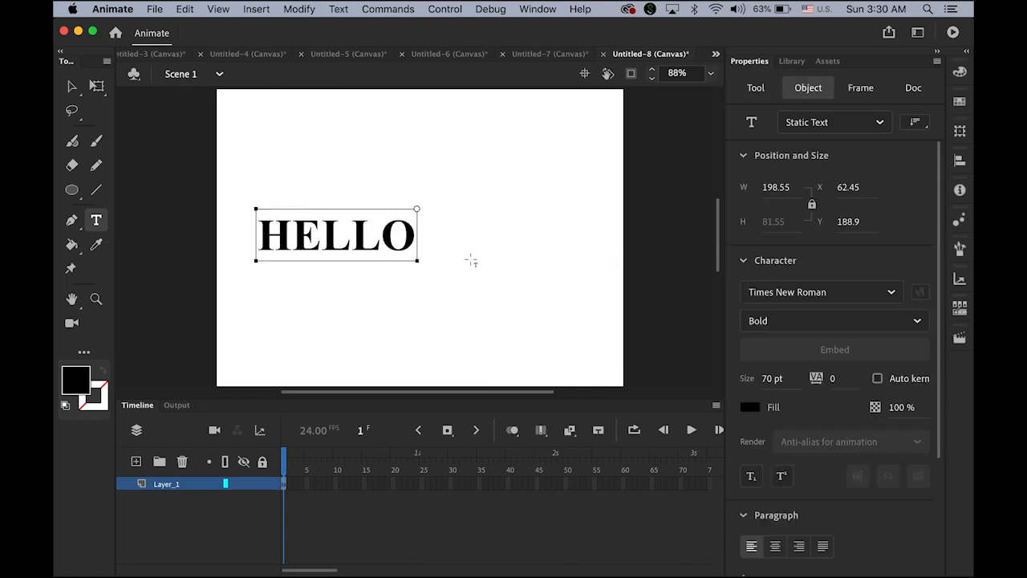
left_click(72, 88)
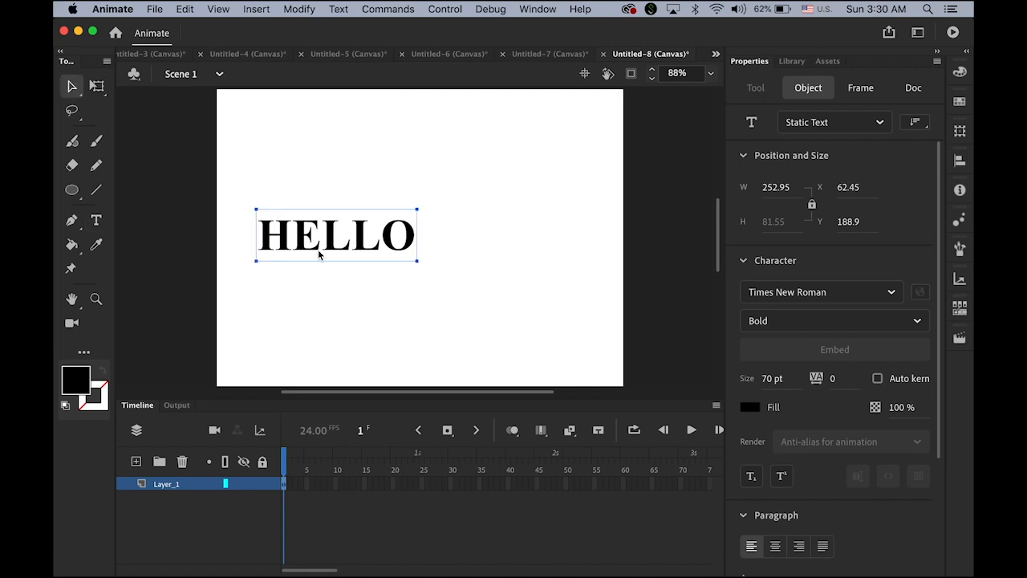
left_click_drag(337, 252, 385, 246)
left_click_drag(415, 249, 416, 251)
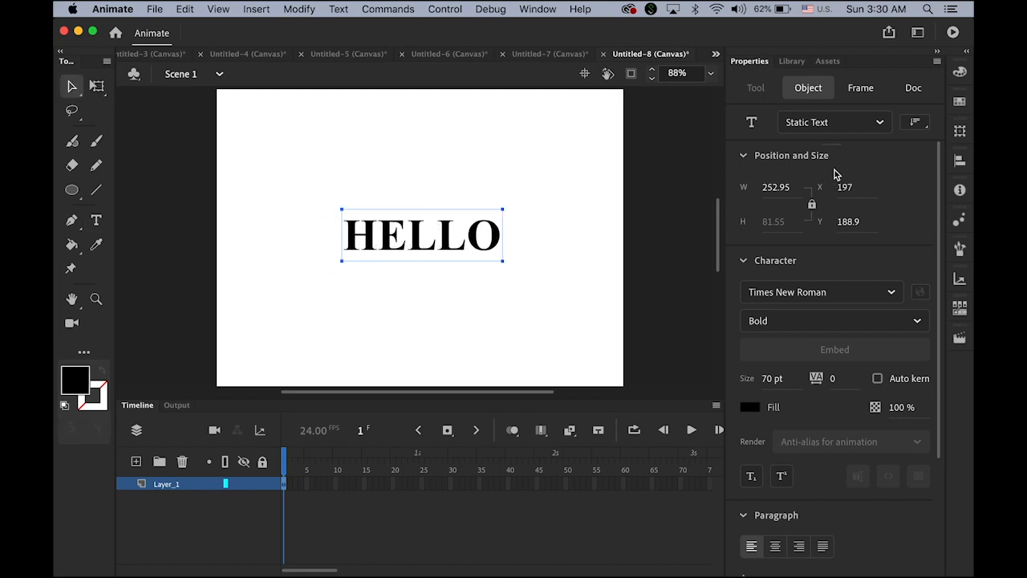
Step: Change the HELLO text's font from Times New Roman to Impact
left_click(893, 293)
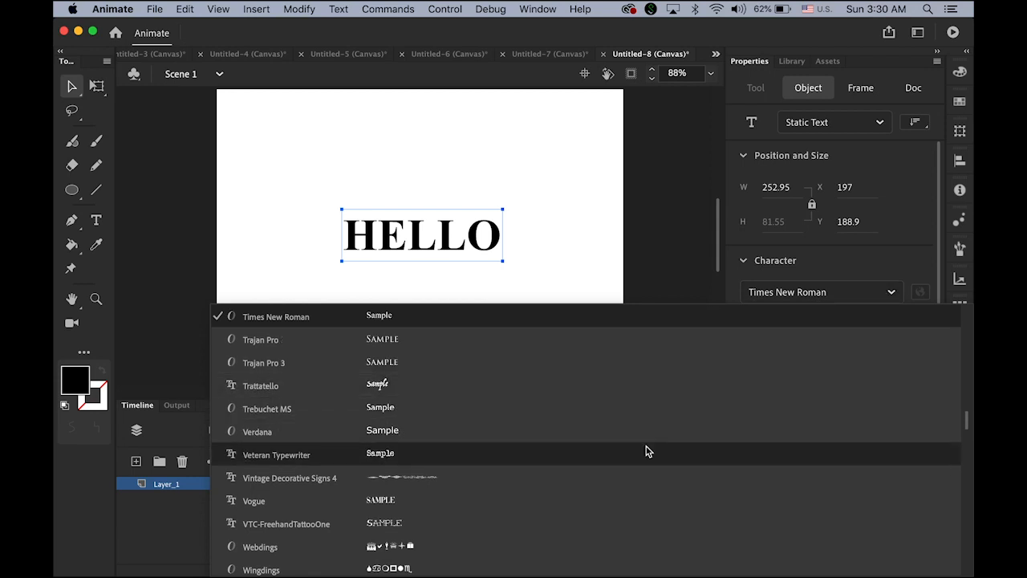
scroll(648, 451, "down", 10)
scroll(649, 451, "up", 20)
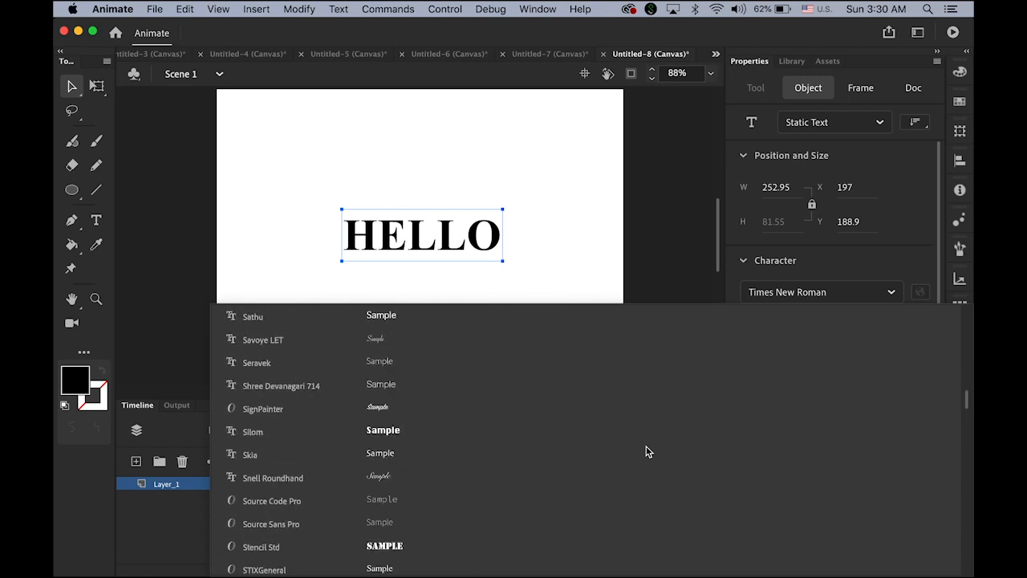
scroll(646, 449, "up", 20)
scroll(575, 460, "down", 2)
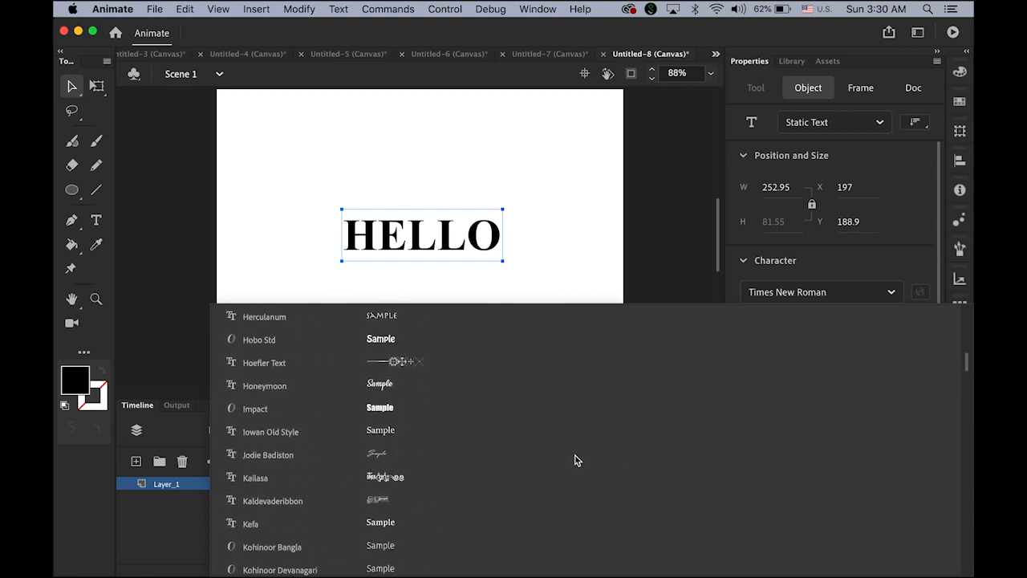
scroll(344, 485, "down", 4)
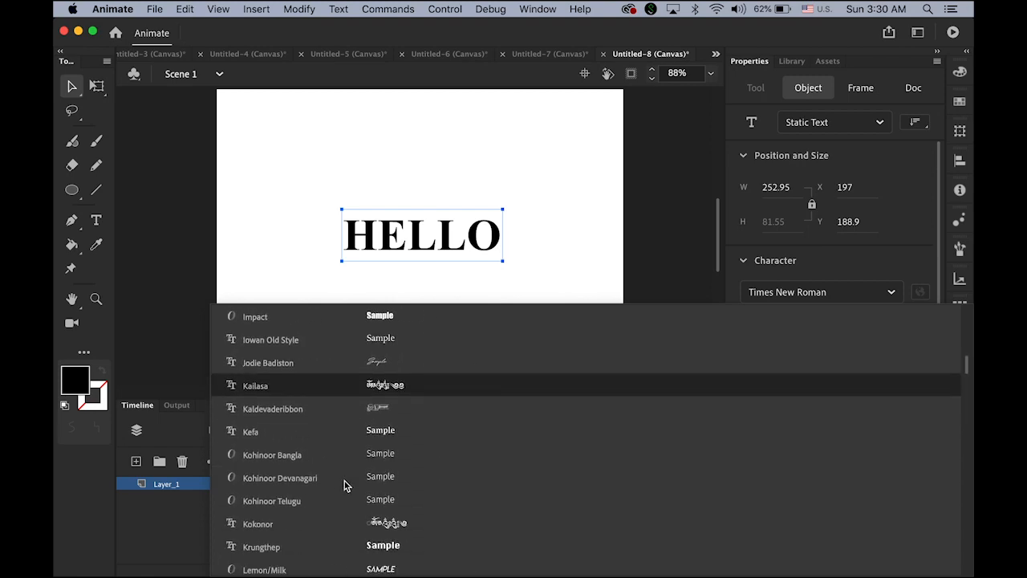
scroll(349, 443, "up", 5)
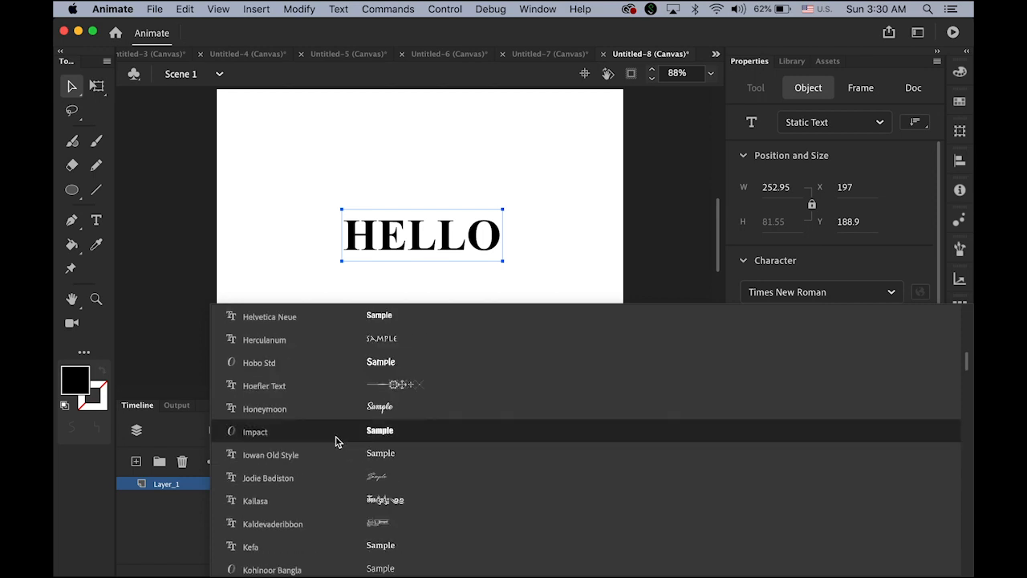
left_click(336, 438)
left_click(257, 10)
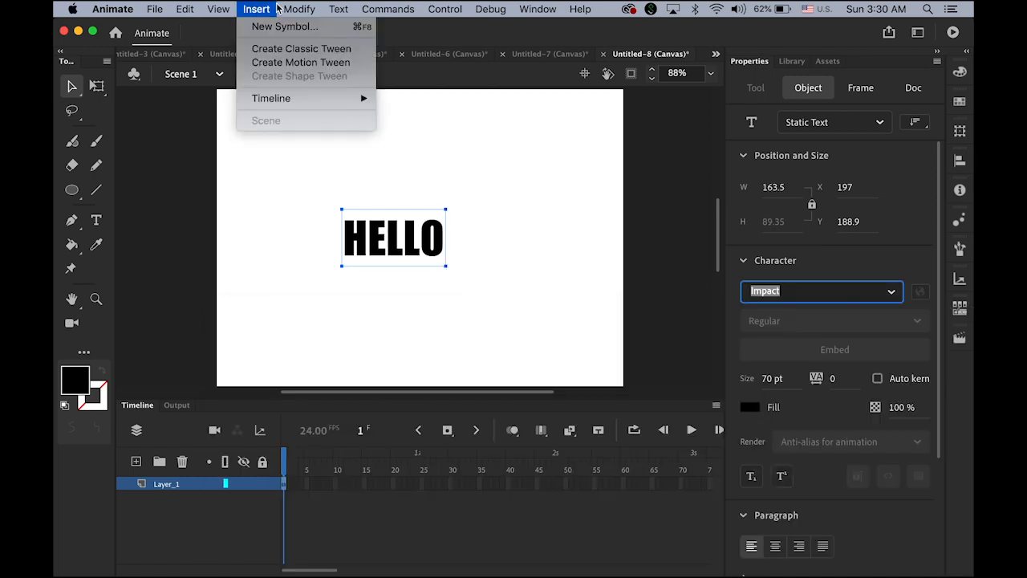
Step: Break HELLO apart twice, first into letters and then into a plain shape
mouse_move(302, 6)
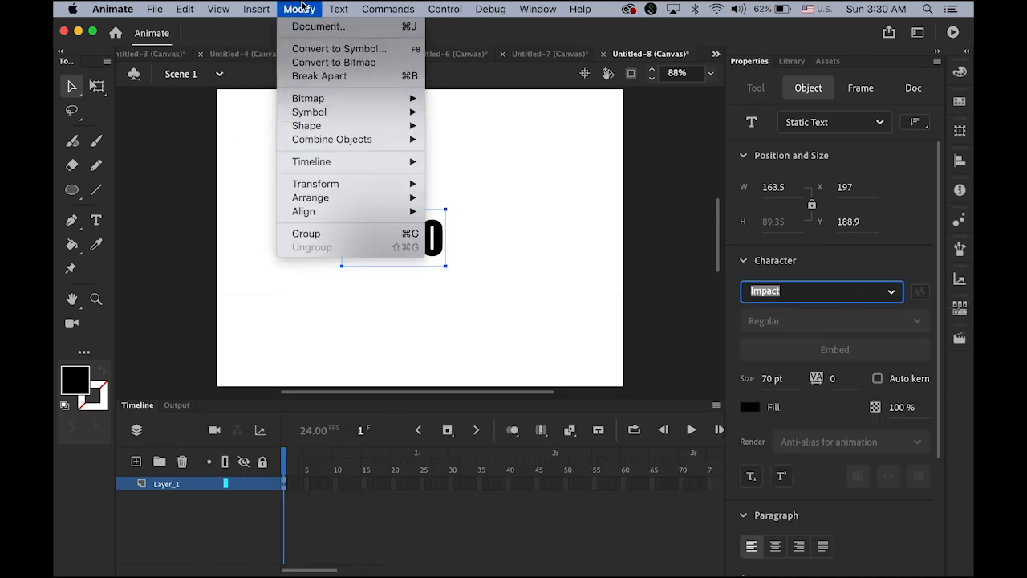
left_click(301, 9)
left_click(299, 11)
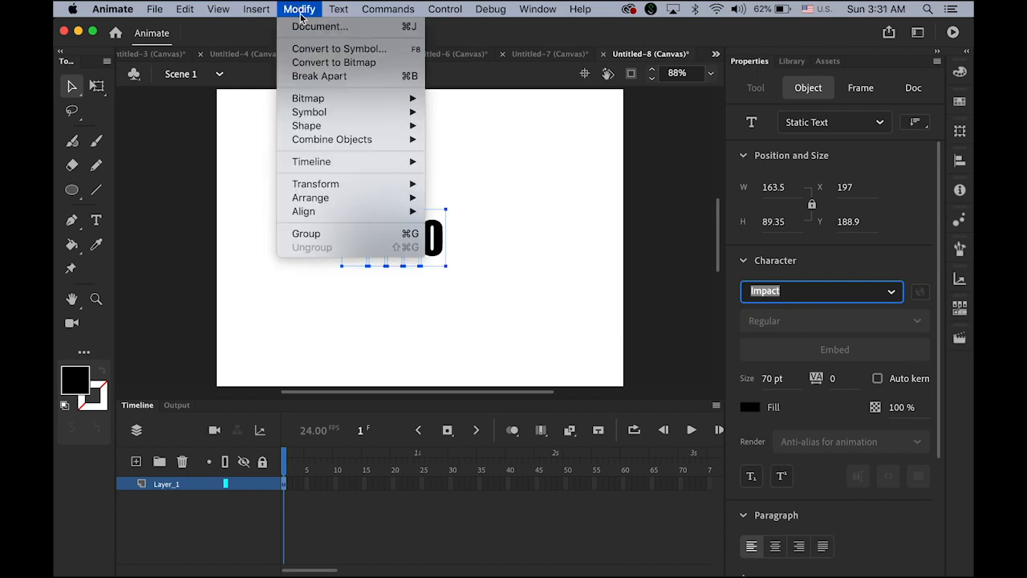
left_click(319, 76)
key("super+b")
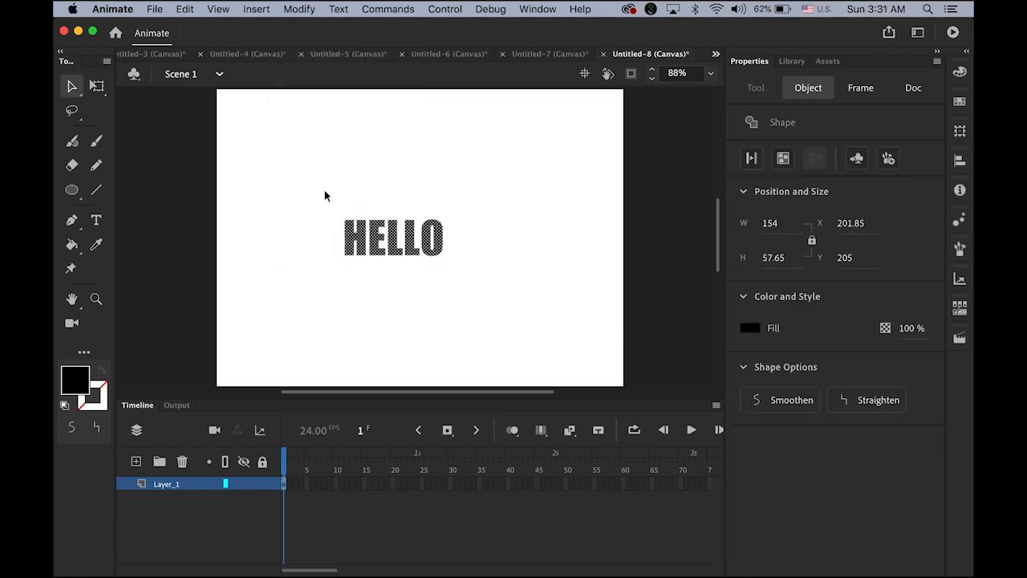
Step: Scale the HELLO shape to about 584 × 308 and centre it across the stage
left_click(97, 87)
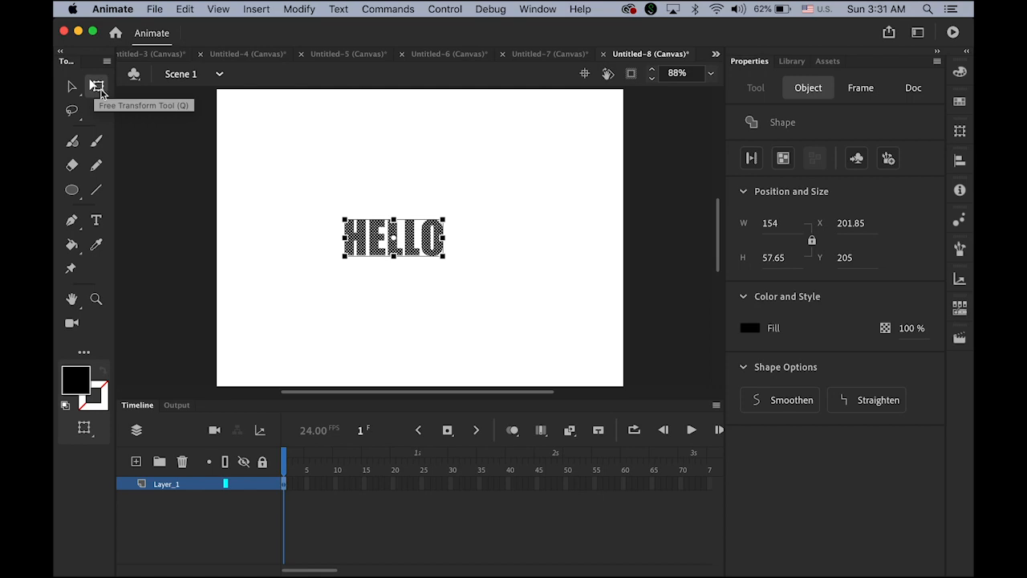
left_click_drag(448, 258, 594, 334)
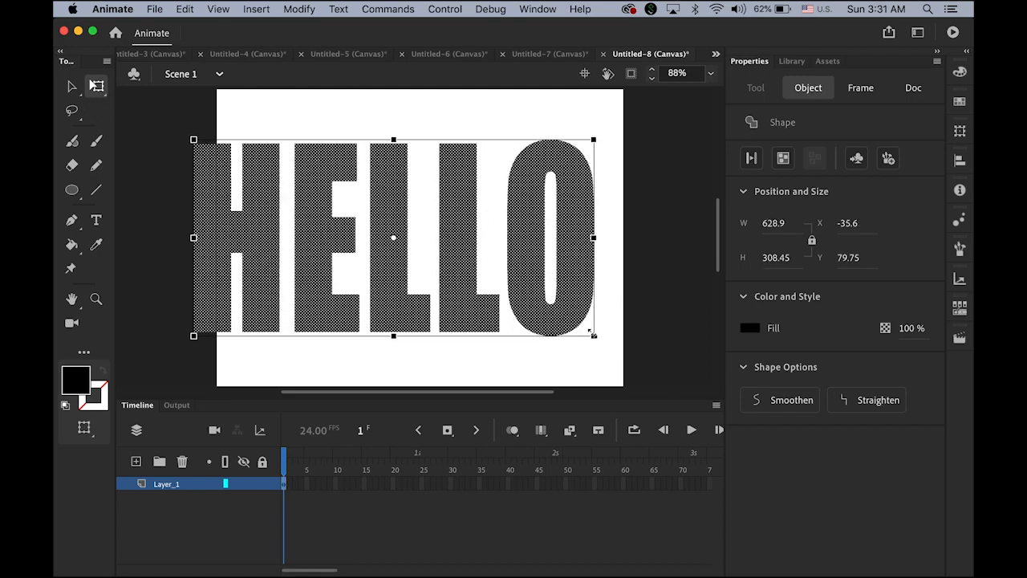
left_click_drag(449, 254, 485, 259)
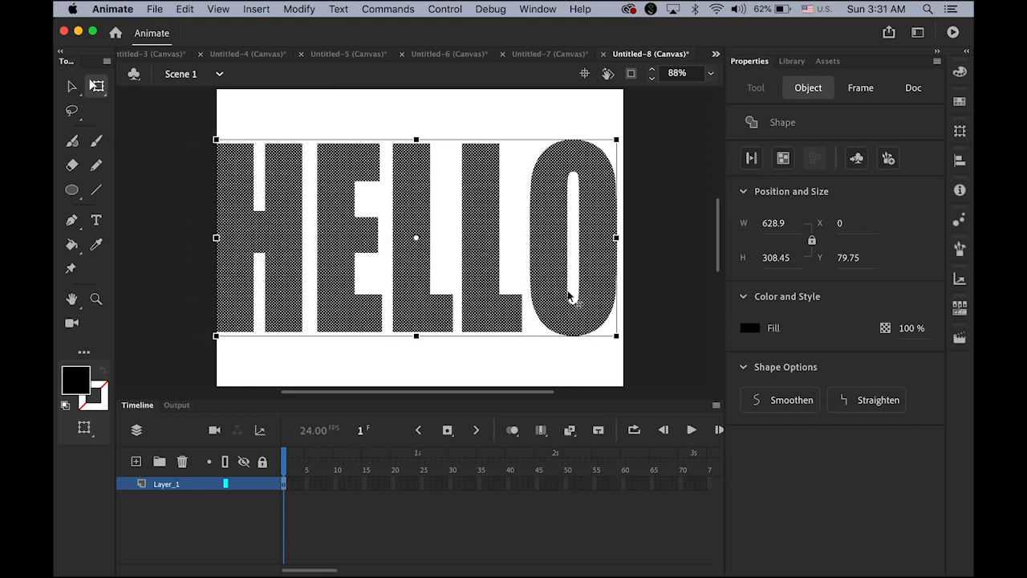
left_click_drag(215, 335, 231, 335)
left_click_drag(365, 233, 372, 234)
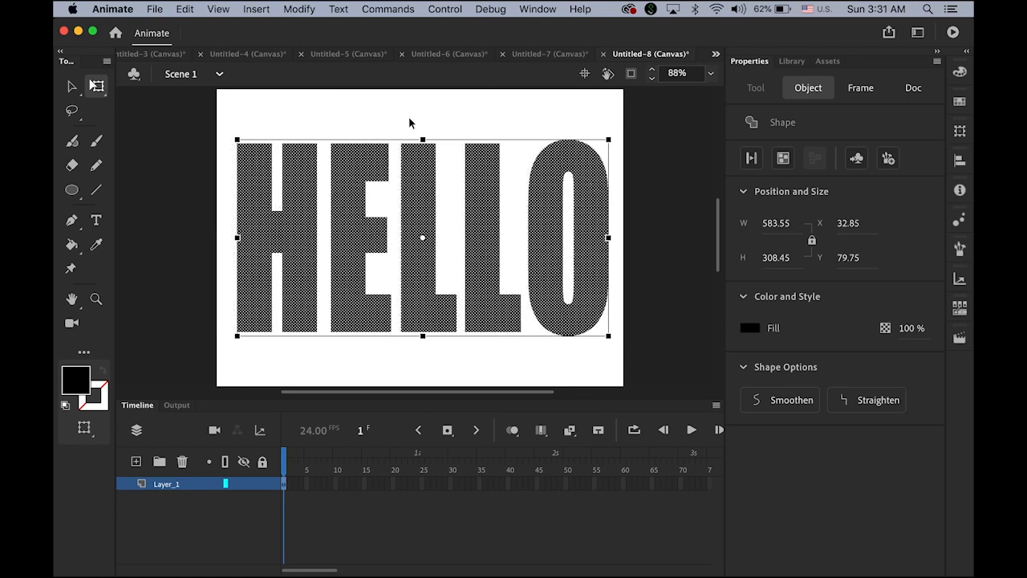
left_click(74, 87)
left_click(266, 106)
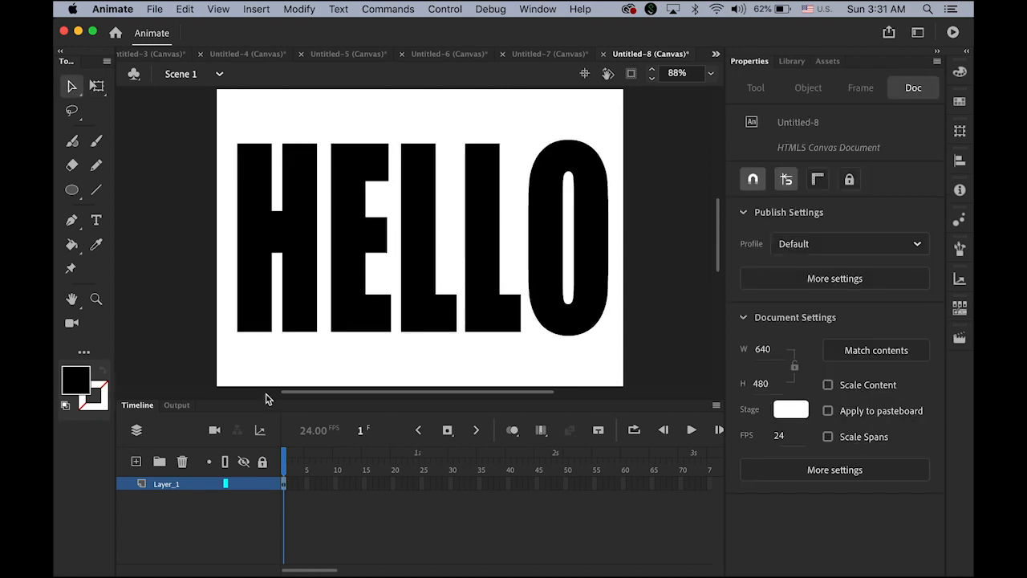
left_click(282, 484)
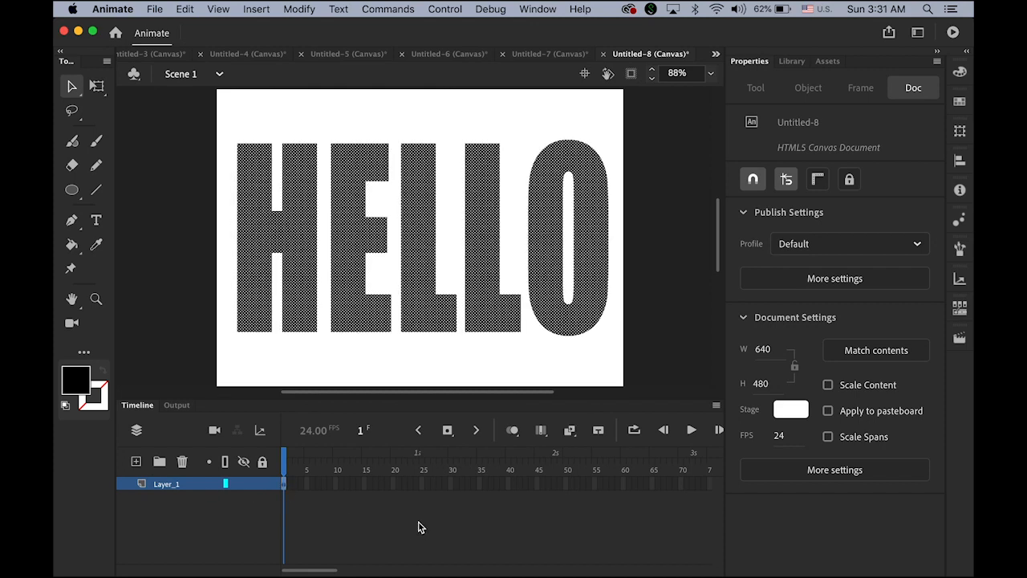
Step: Classic-tween frames 1–24 so HELLO shrinks to about 96 × 51, then keyframe frame 35
left_click(257, 10)
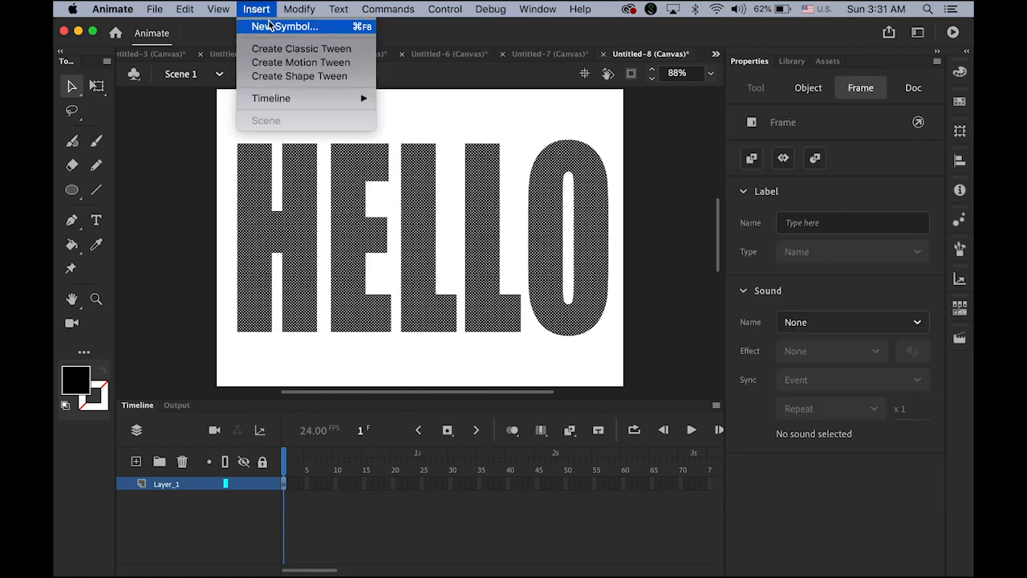
left_click(296, 50)
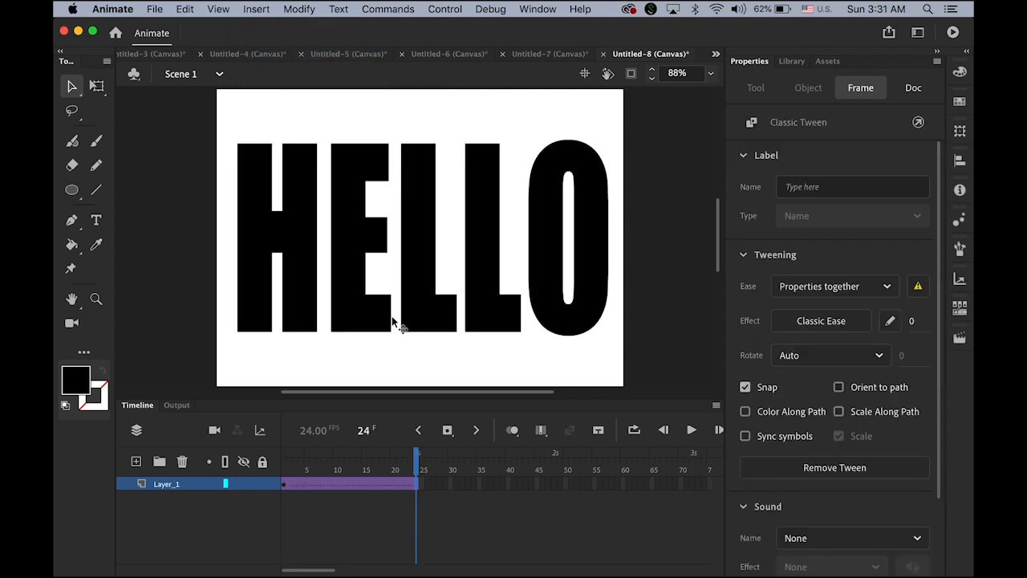
left_click(423, 236)
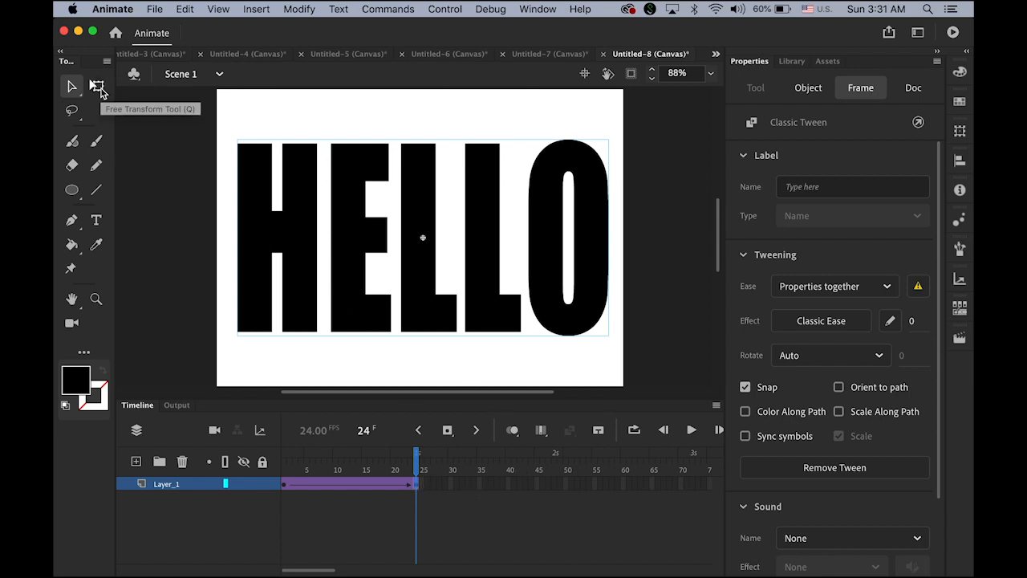
left_click(96, 86)
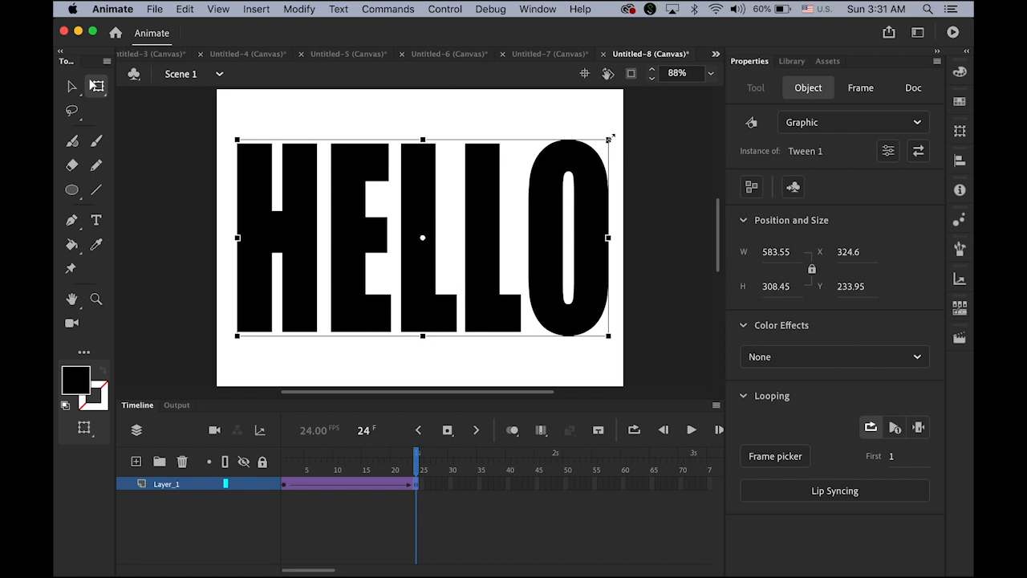
left_click_drag(610, 139, 472, 222)
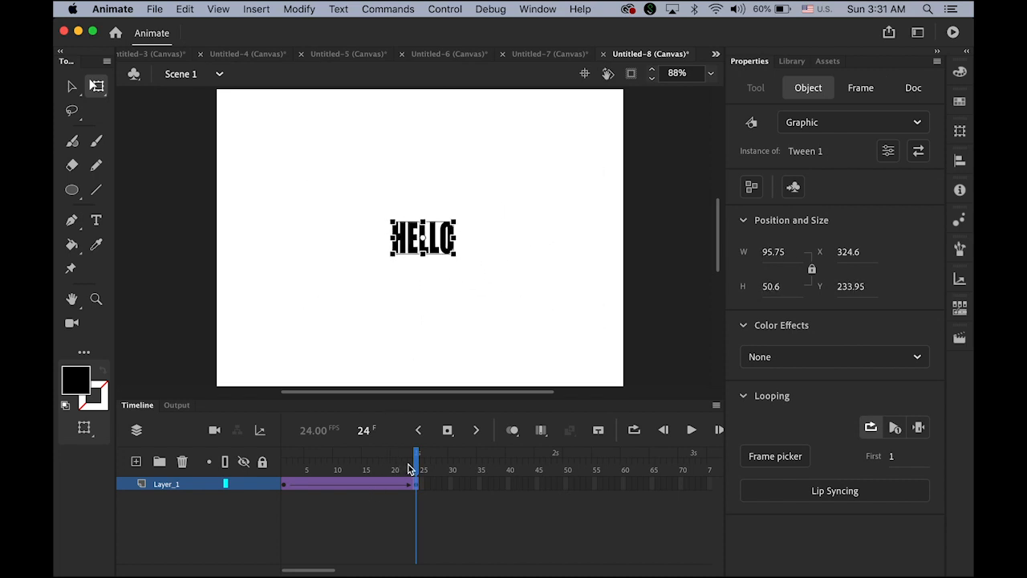
left_click_drag(416, 463, 265, 459)
key("Return")
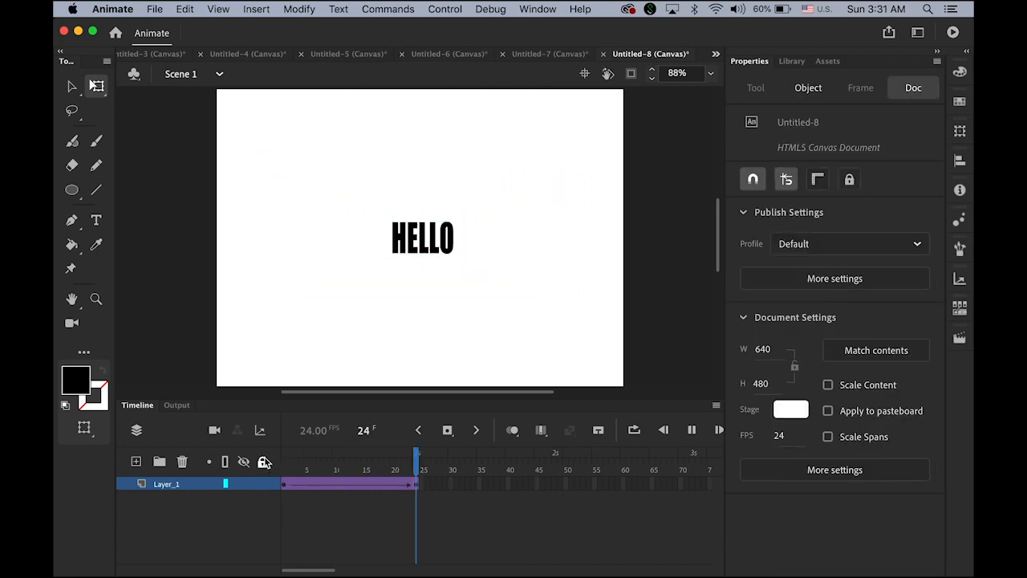
left_click(479, 487)
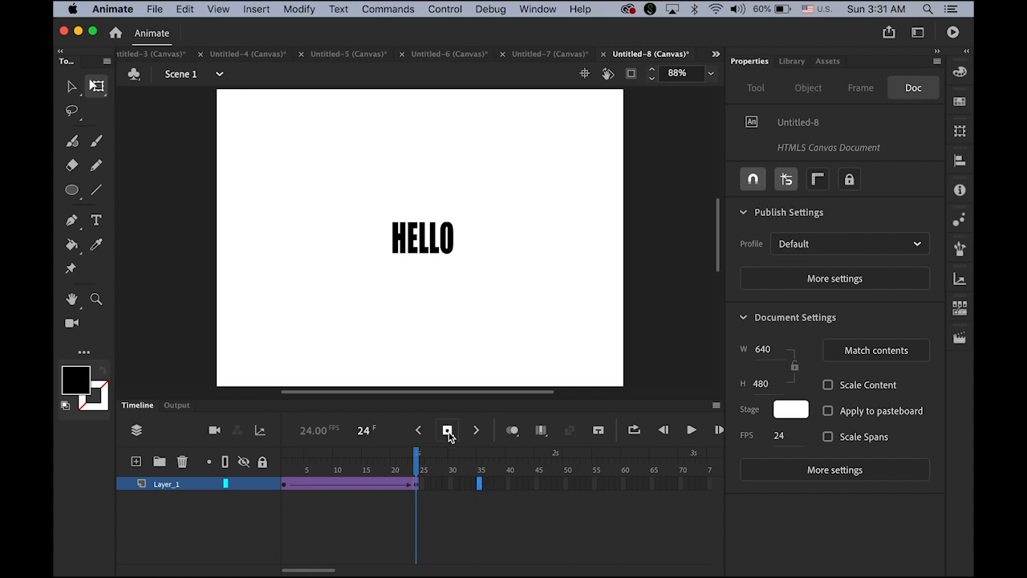
key("F6")
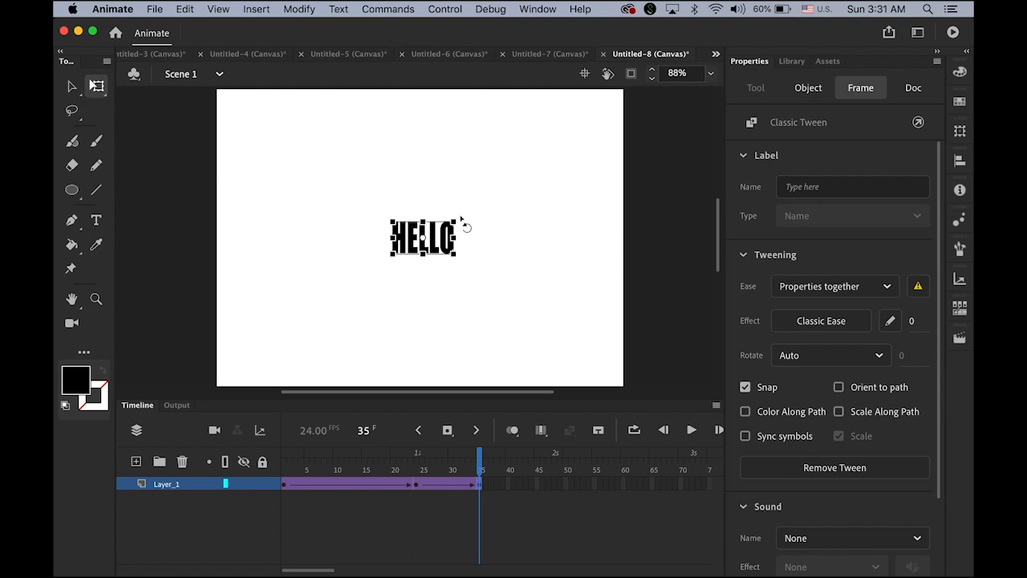
Step: Rotate HELLO 90 degrees at frame 35 and add a keyframe at frame 48
left_click_drag(462, 222, 367, 282)
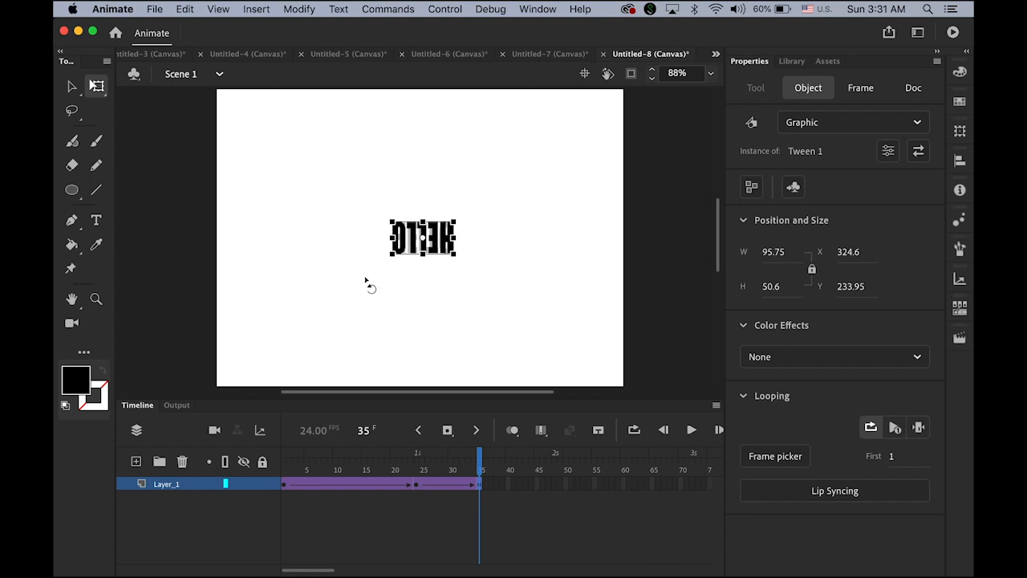
left_click(691, 430)
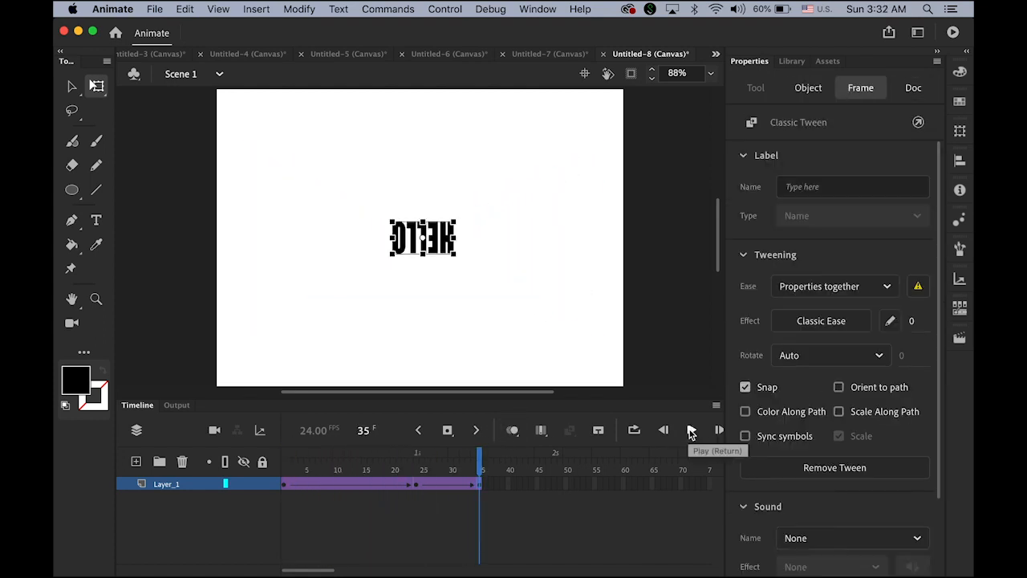
left_click(554, 485)
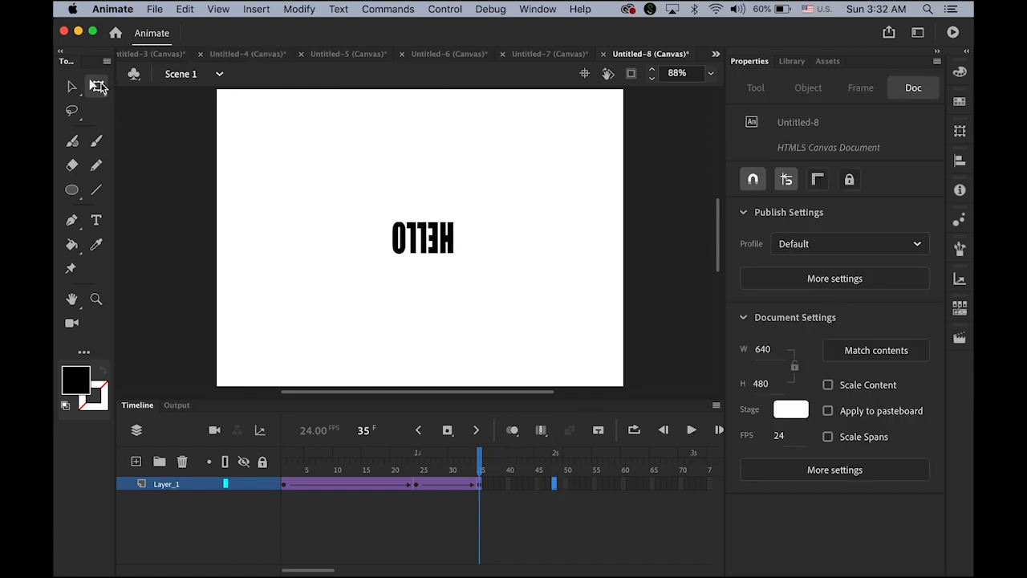
left_click(447, 430)
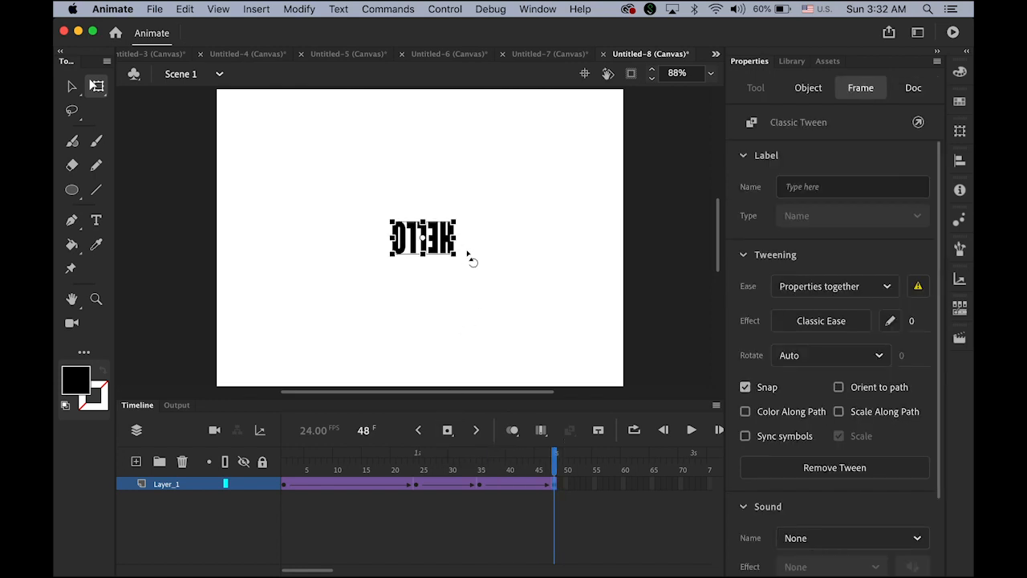
Step: At frame 48, turn HELLO upright and enlarge it to 271.35 × 143.4
left_click_drag(469, 255, 385, 213)
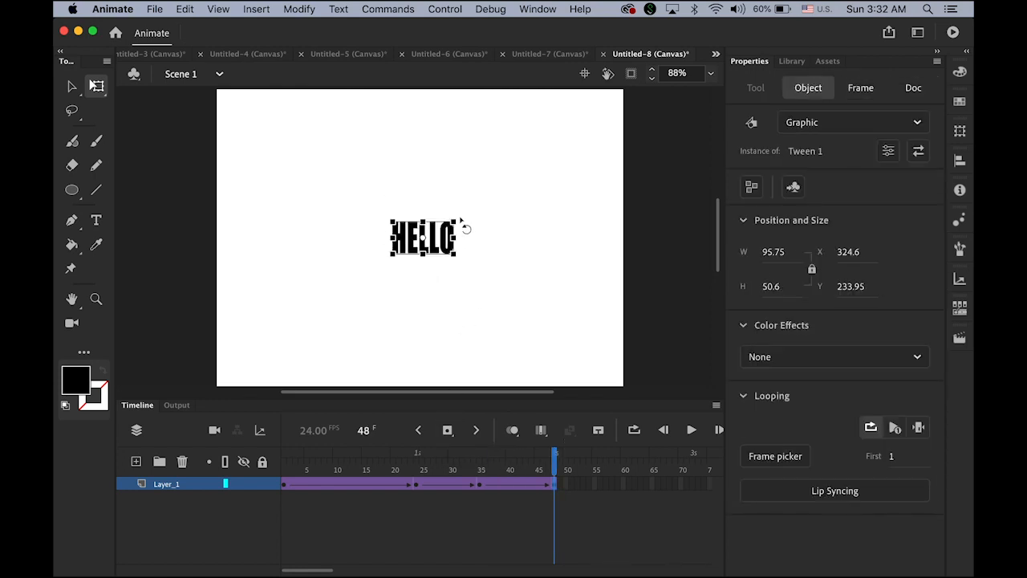
left_click_drag(467, 214, 537, 187)
left_click(692, 429)
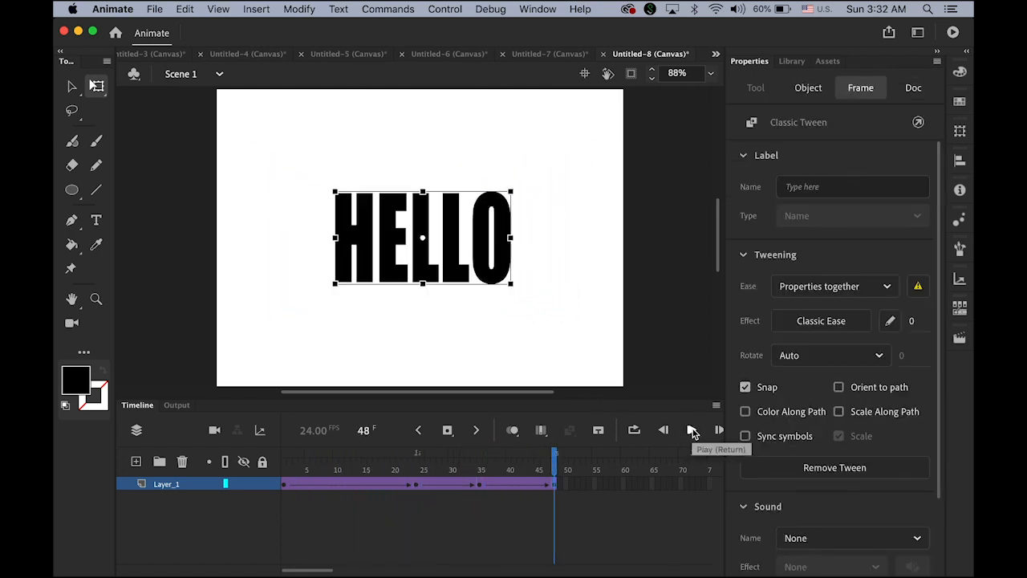
left_click(72, 86)
left_click(183, 203)
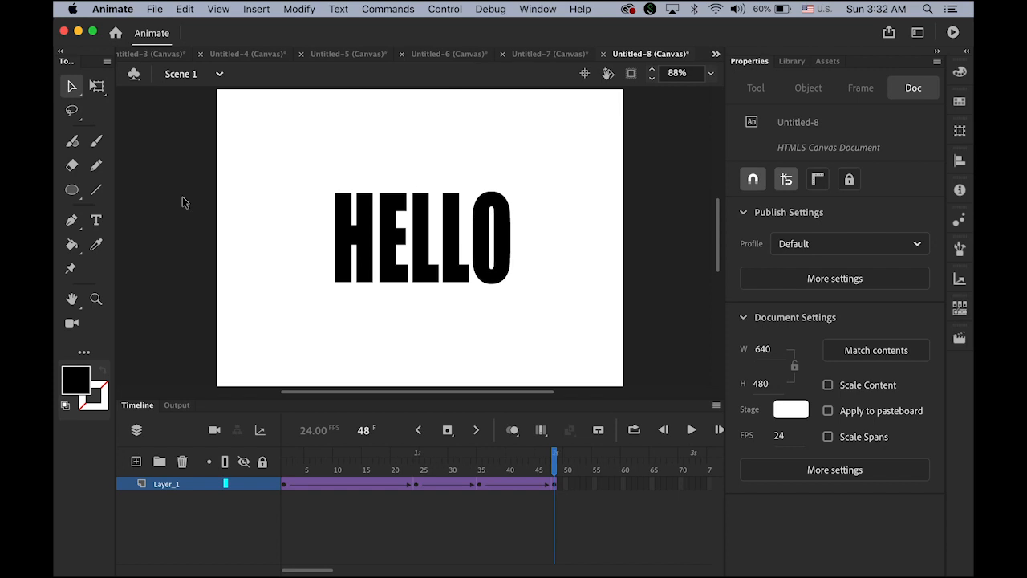
Step: Save the document to the Desktop as hello2.fla rather than replacing hello.fla
left_click(157, 10)
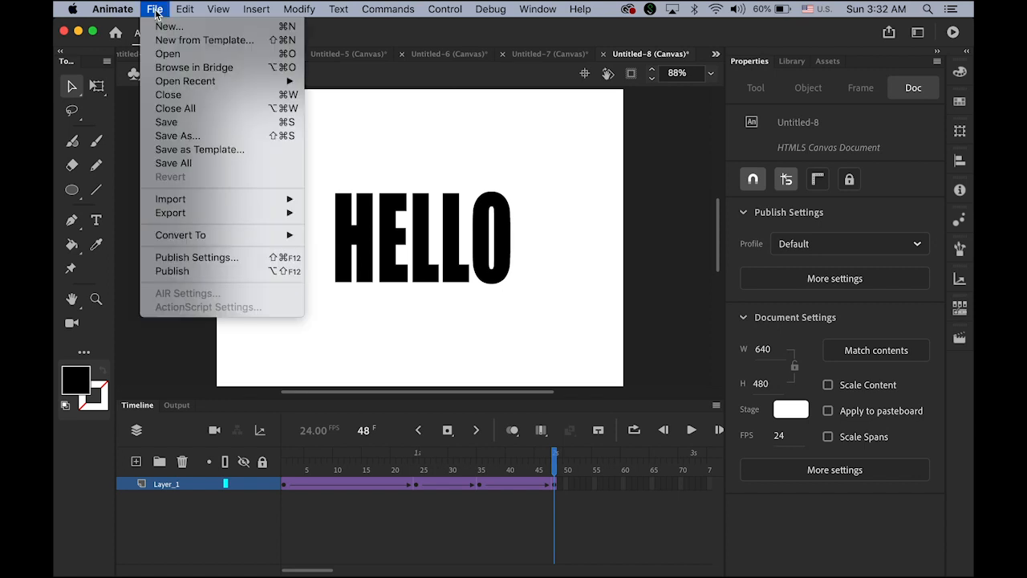
left_click(208, 140)
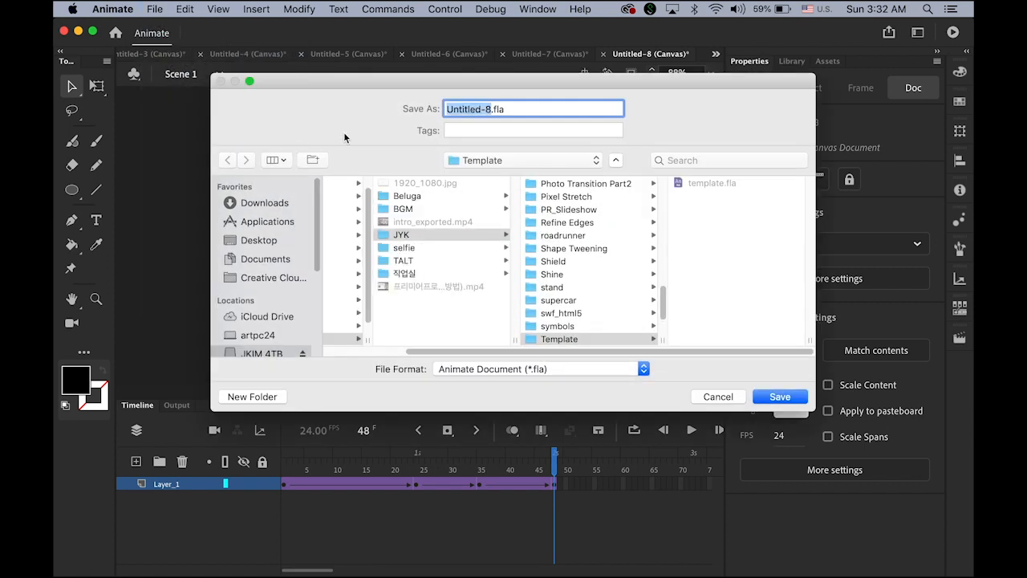
left_click(253, 245)
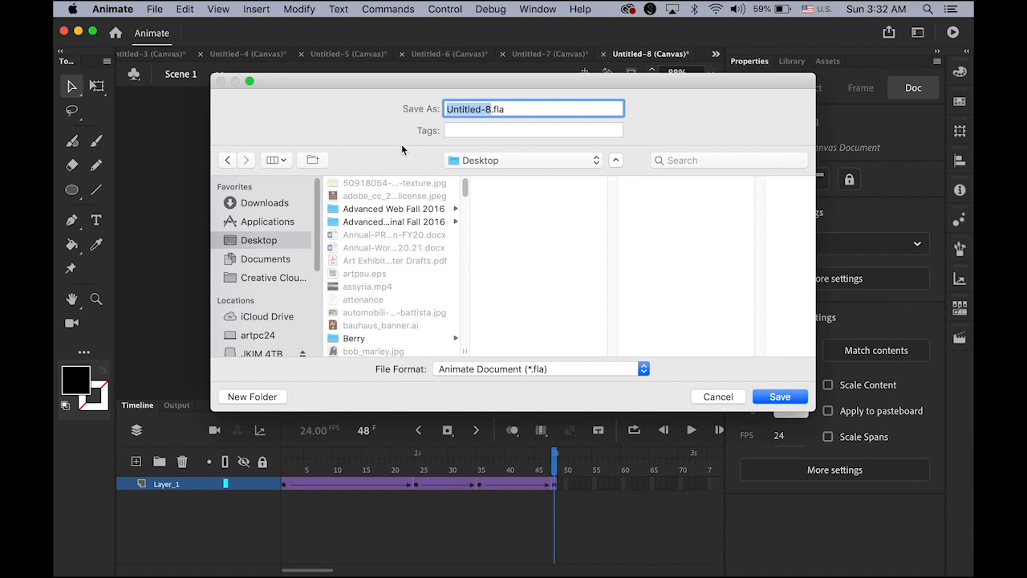
type("hello")
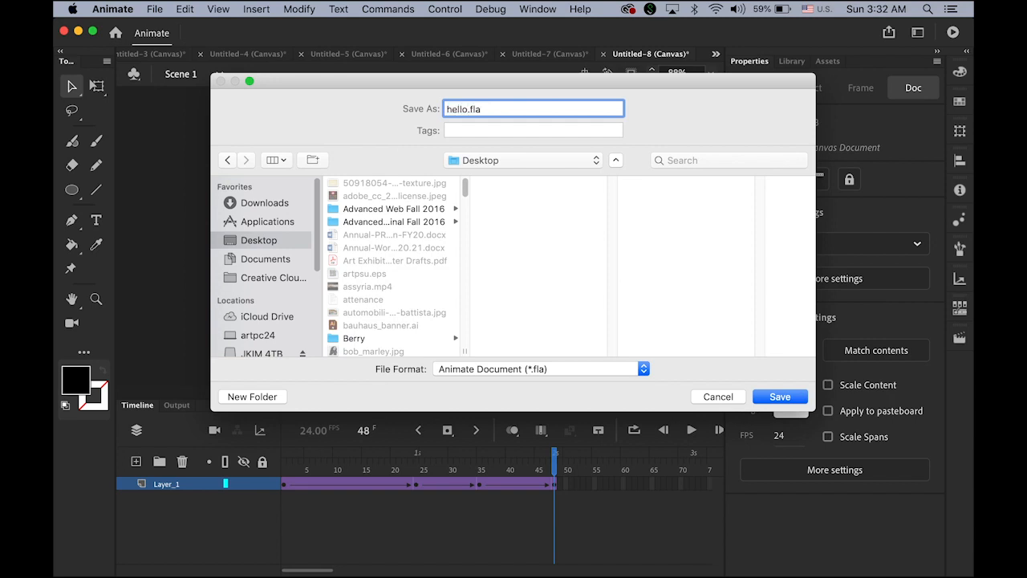
left_click(805, 401)
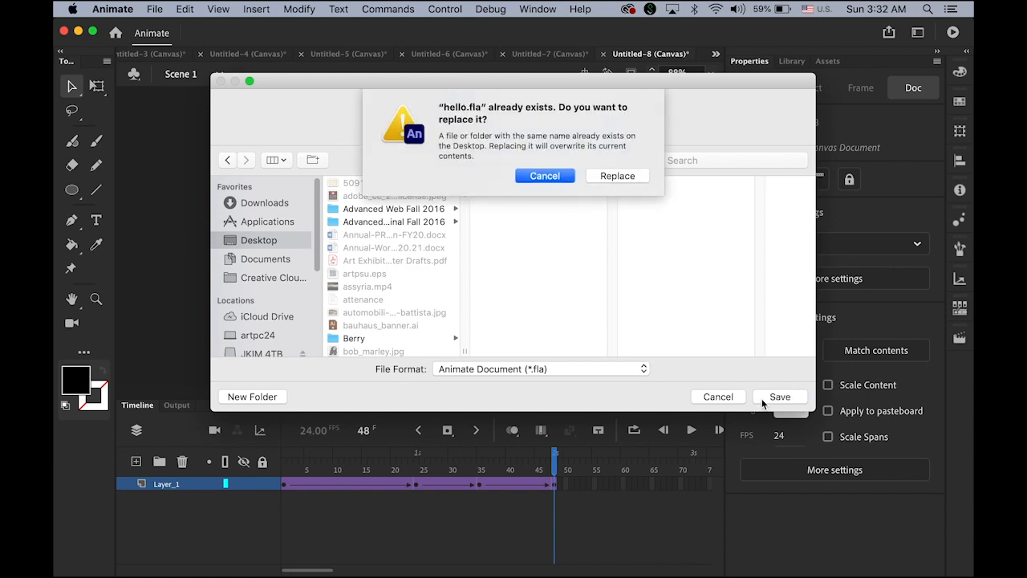
left_click(545, 176)
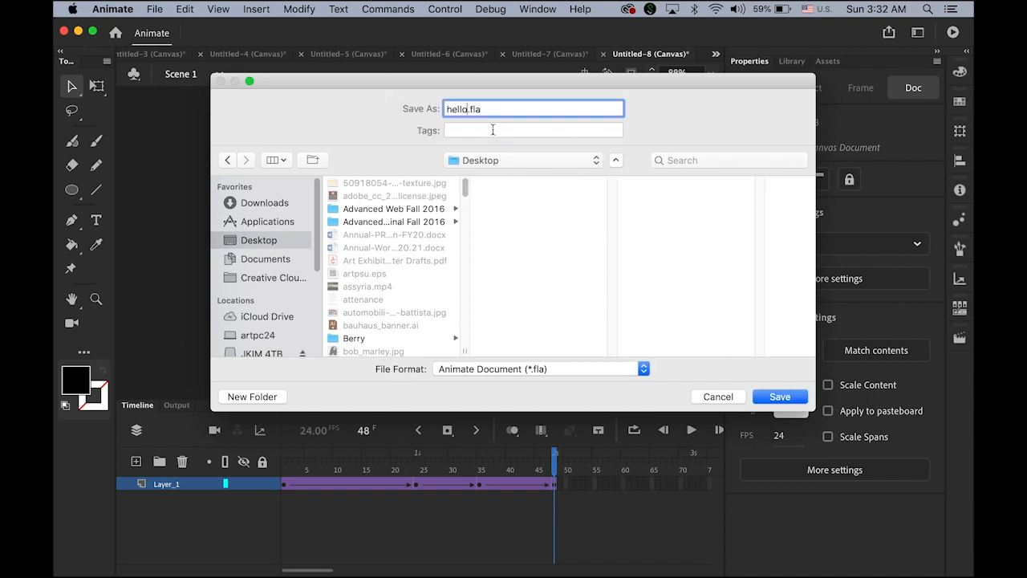
type("2")
left_click(780, 396)
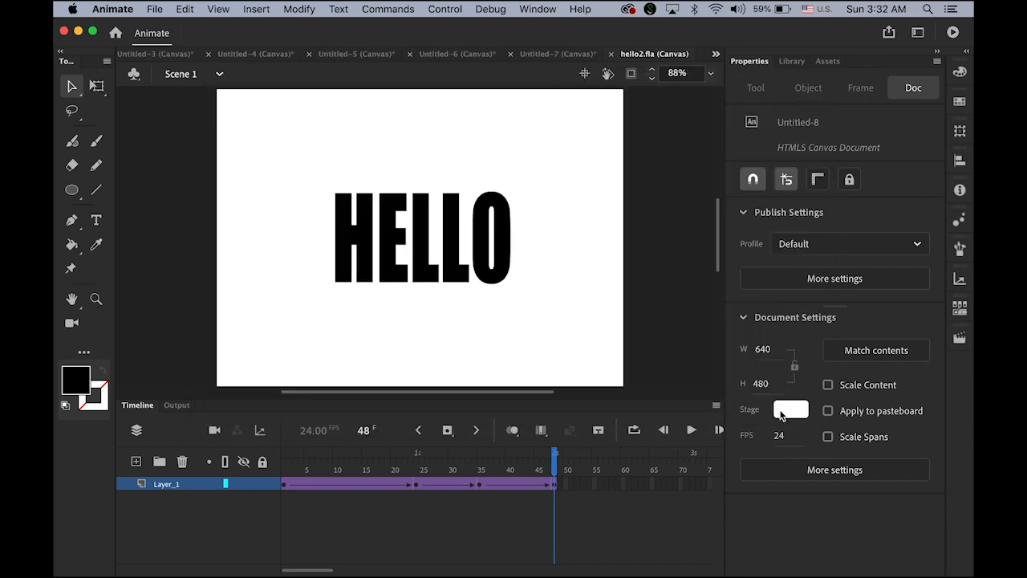
Step: Start a video export using H.264 with the YouTube 720p HD preset
left_click(158, 9)
mouse_move(193, 218)
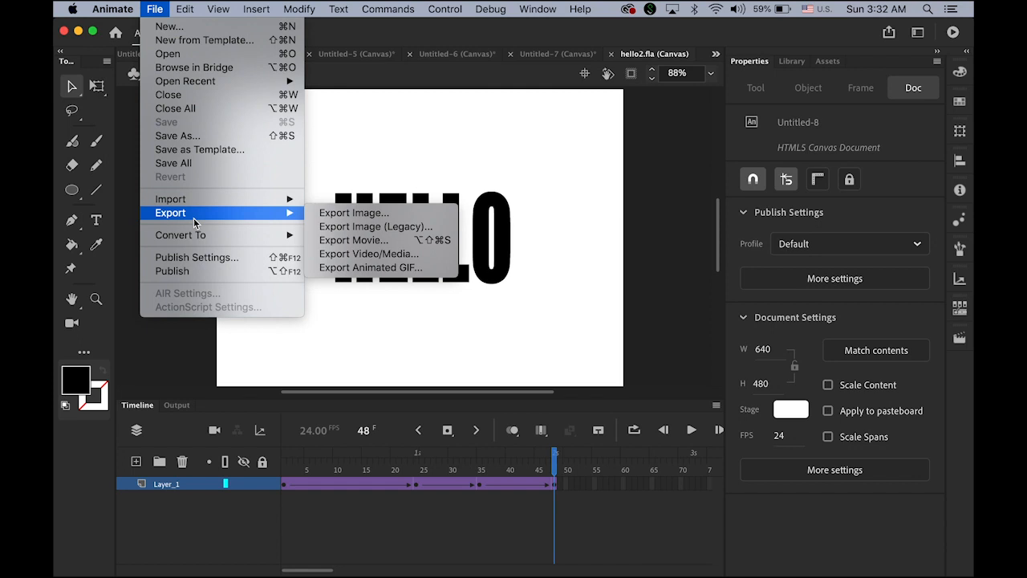
left_click(416, 256)
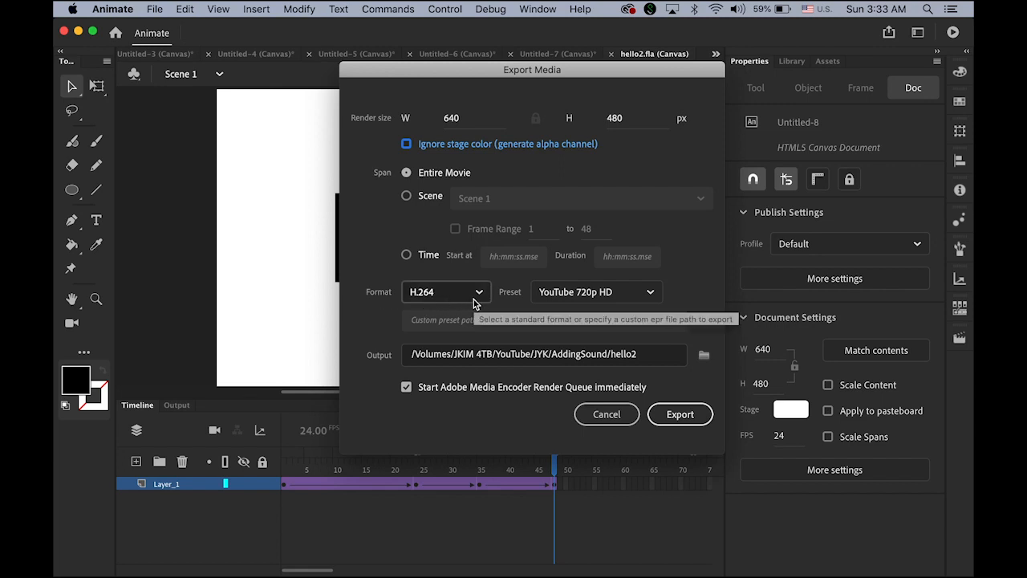
left_click(652, 297)
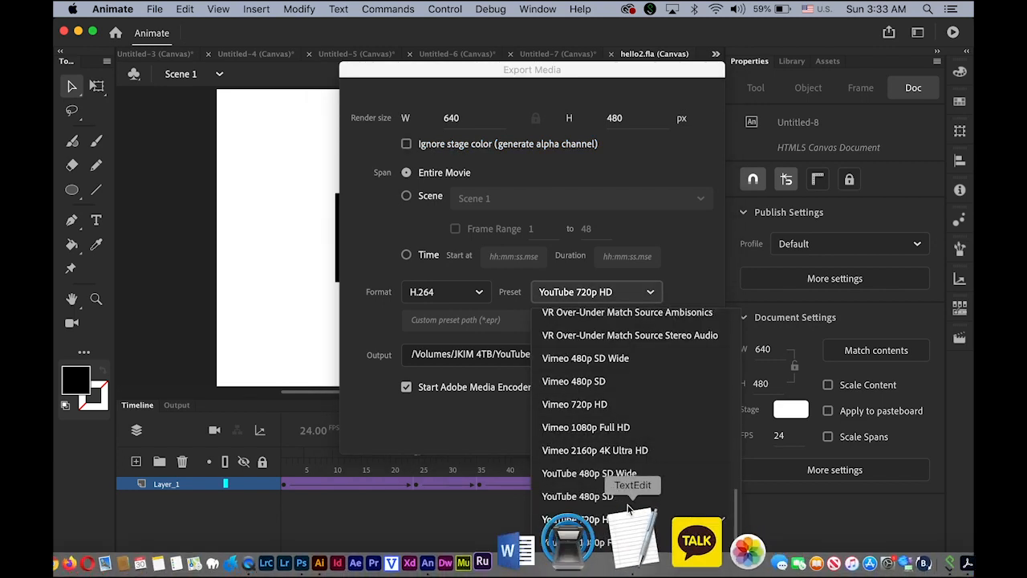
left_click(610, 522)
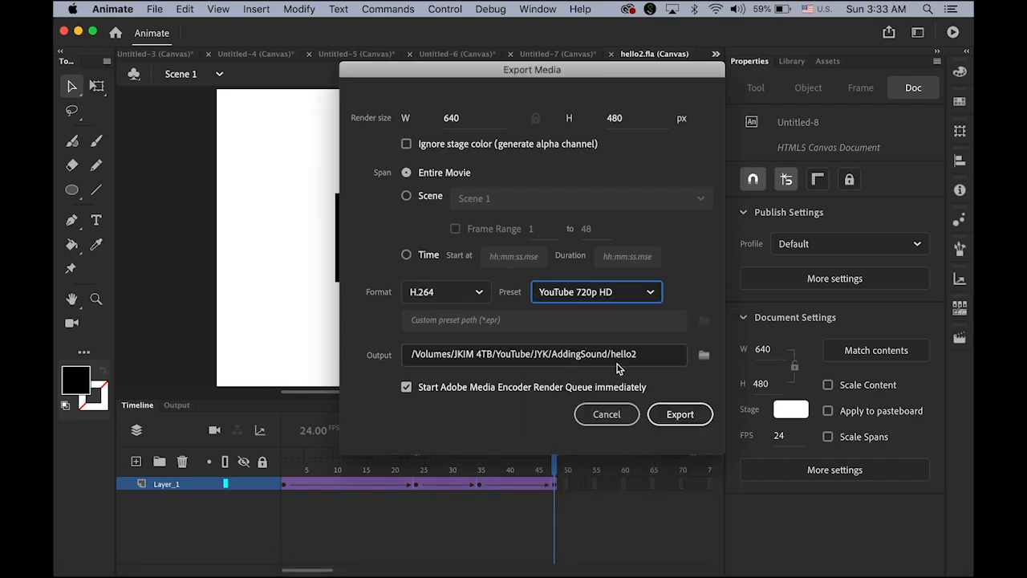
Step: Set the video output to hello2 on the Desktop and export it
left_click(703, 356)
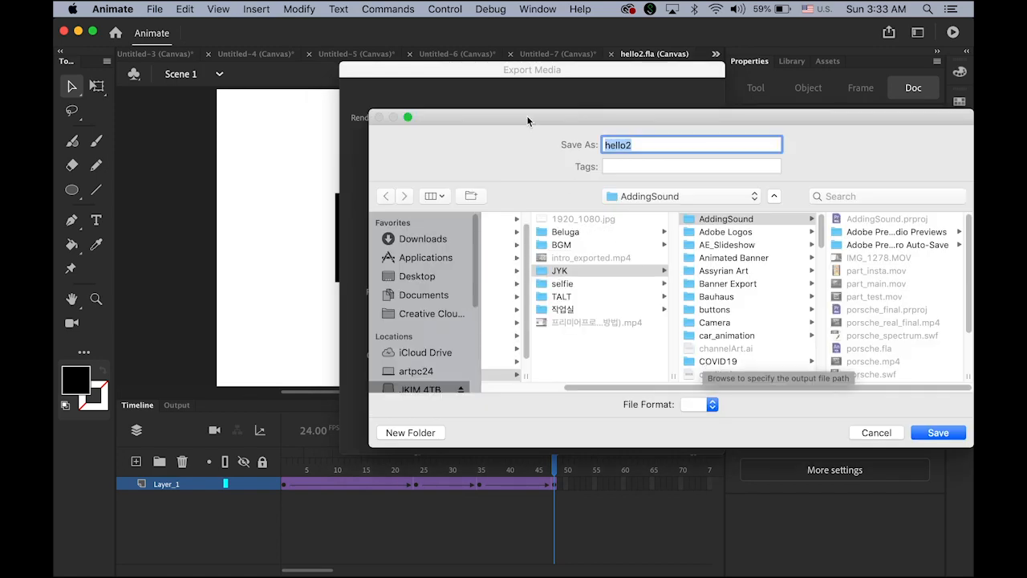
left_click_drag(527, 121, 350, 89)
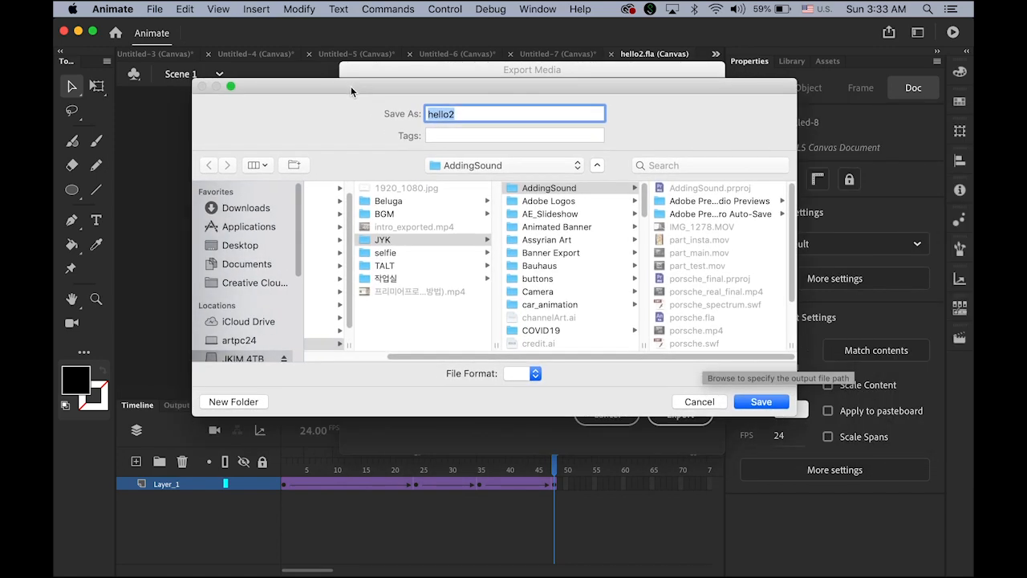
left_click(240, 247)
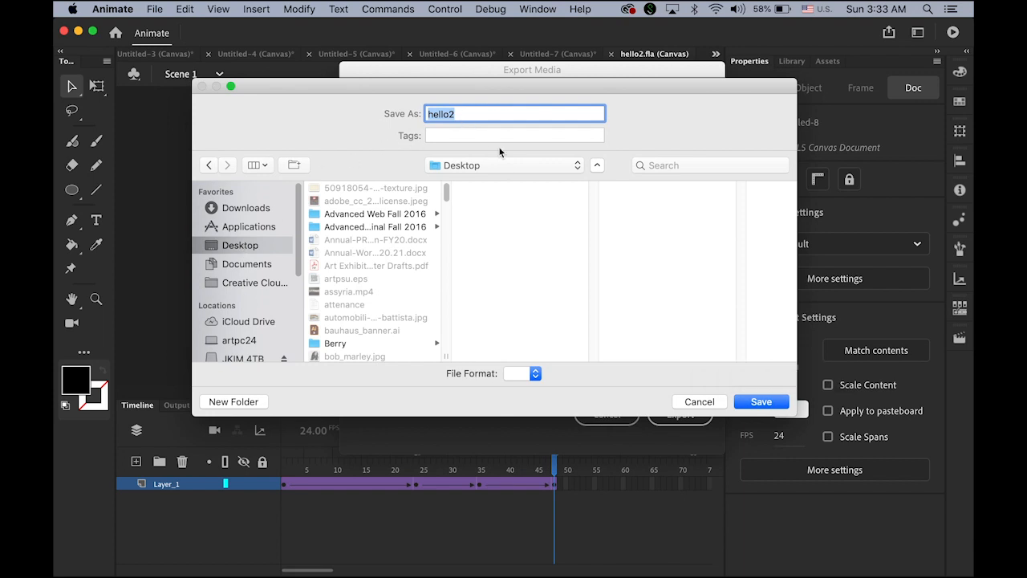
left_click(759, 402)
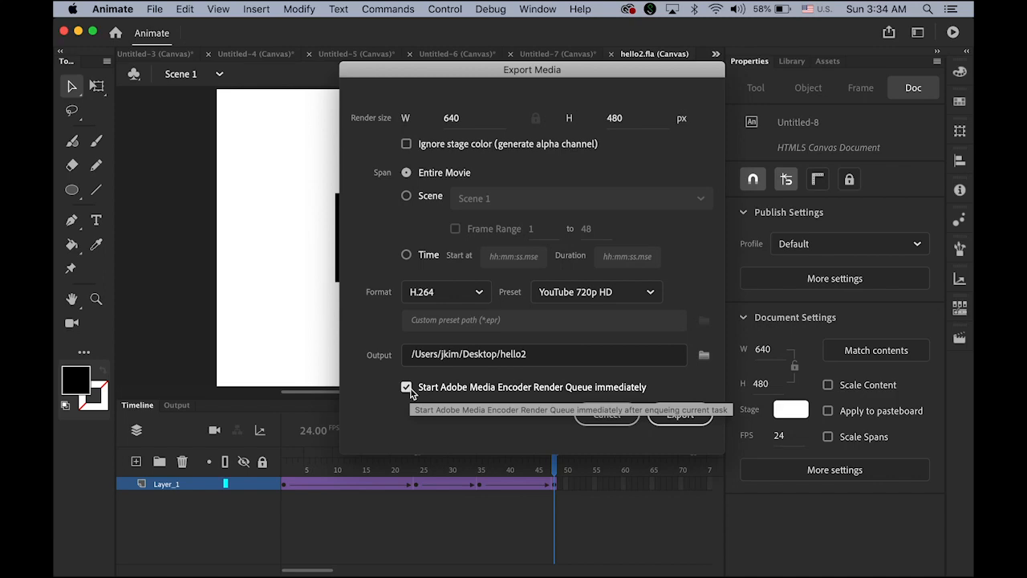
left_click(678, 415)
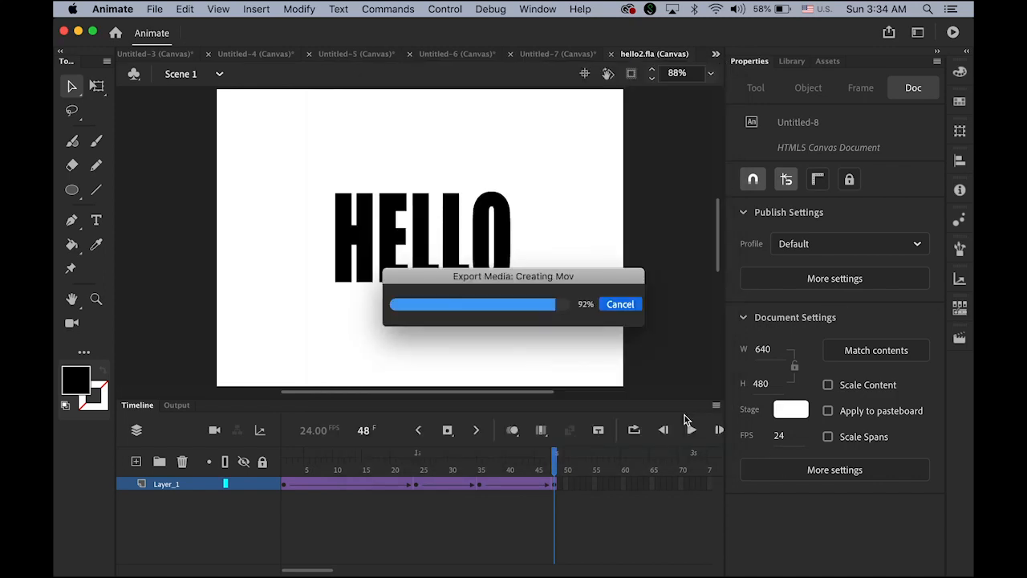
Step: Let Media Encoder render hello2.mp4, then bring up Finder to find it
left_click(69, 560)
left_click_drag(330, 221, 330, 315)
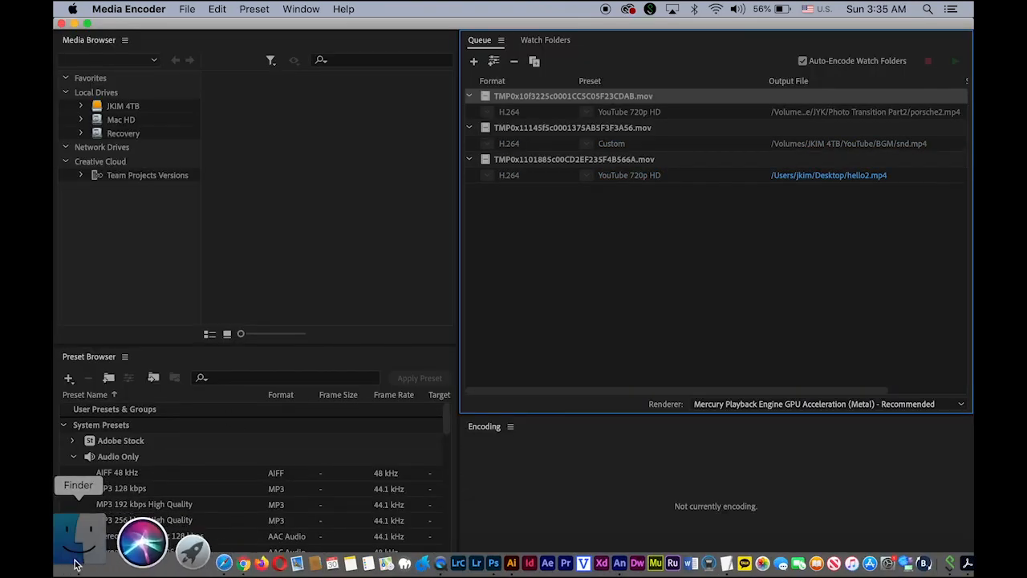
left_click(74, 549)
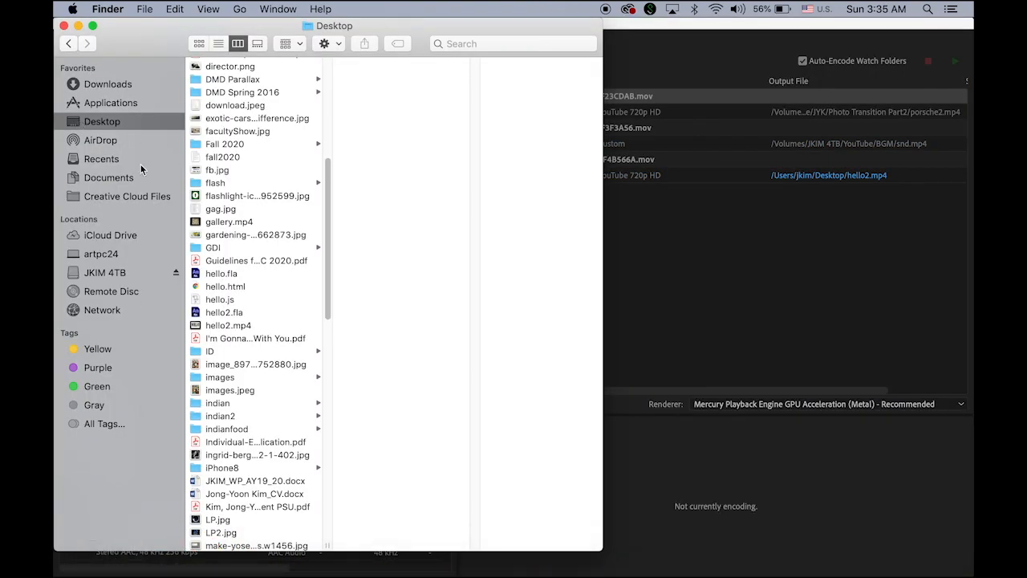
Step: Quick Look hello2.mp4 on the Desktop and replay the HELLO animation
left_click(199, 326)
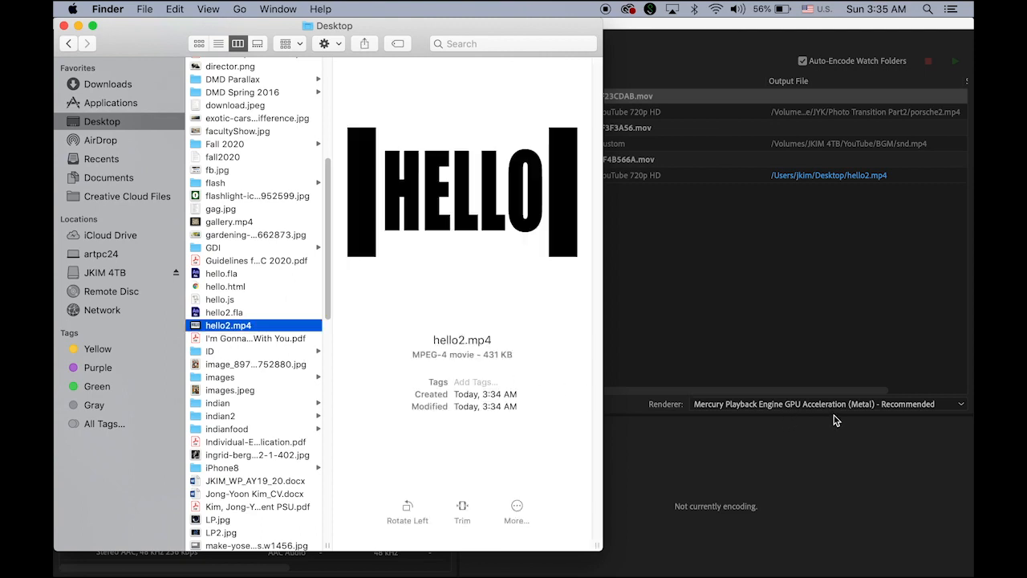
key("space")
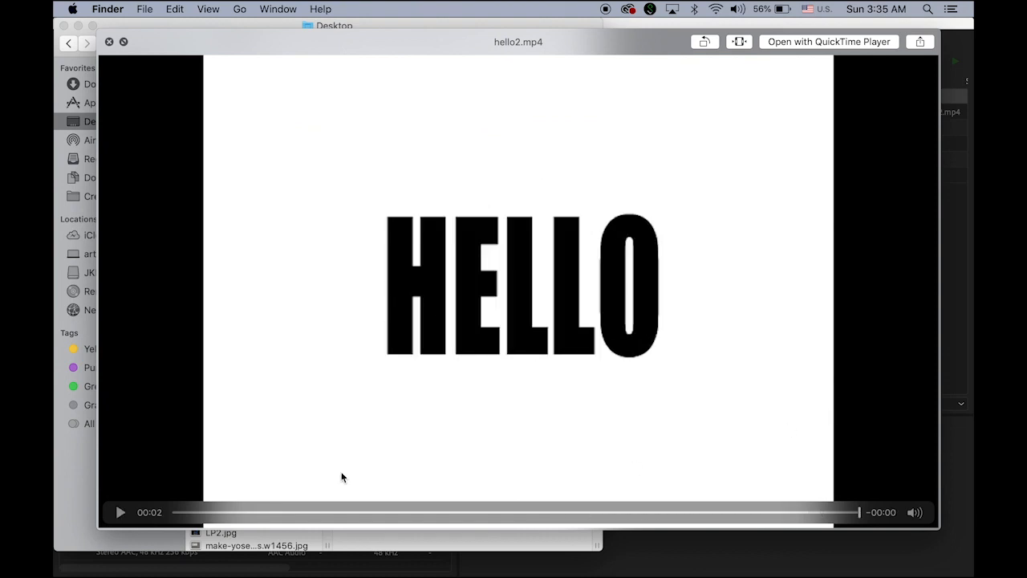
left_click(118, 514)
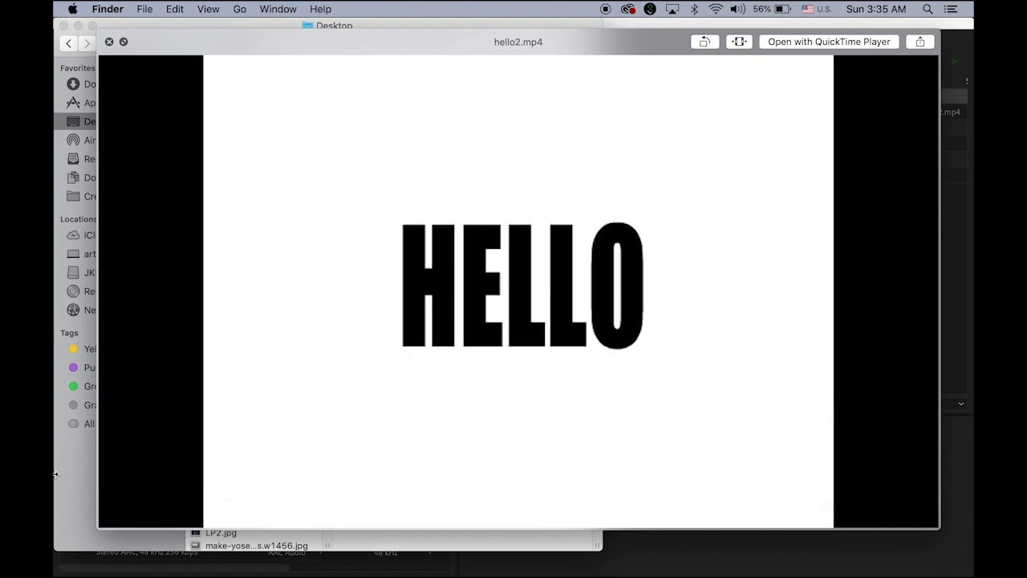